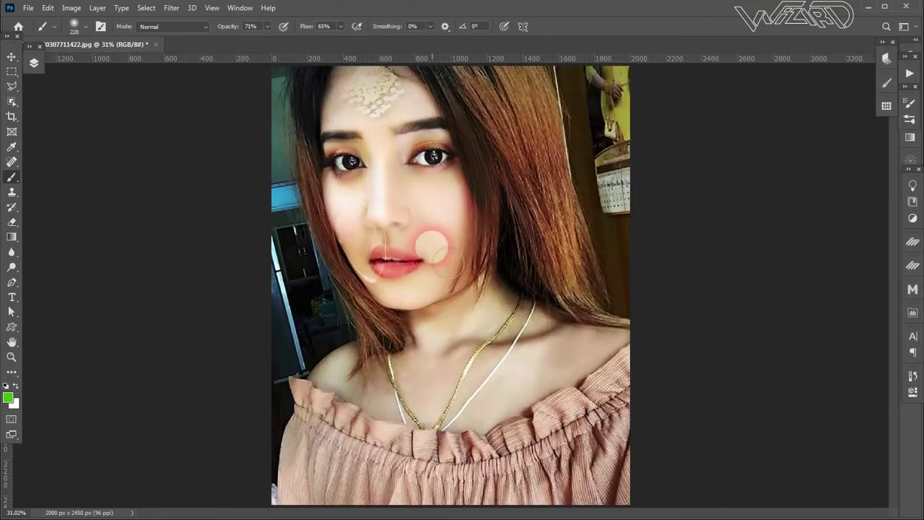
- Resize the portrait to 2100 px wide in Image Size
left_click(11, 57)
left_click(72, 8)
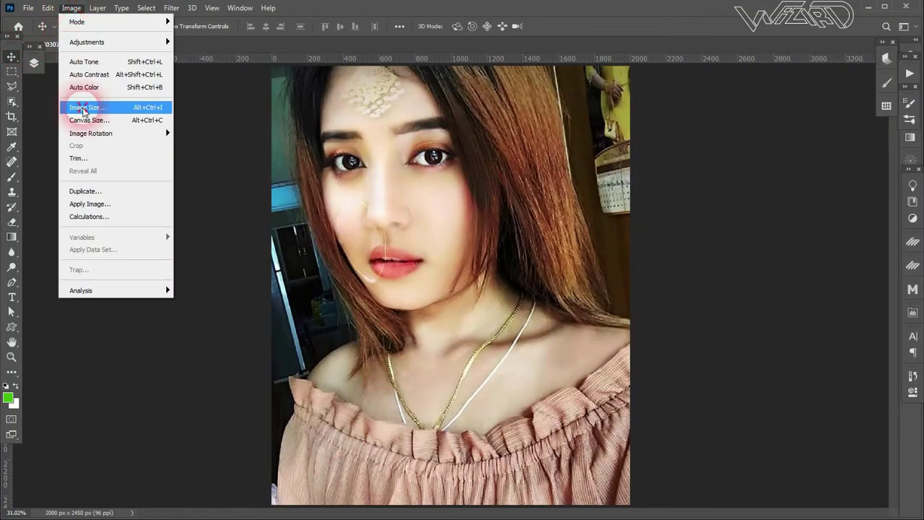
left_click(87, 107)
double_click(529, 170)
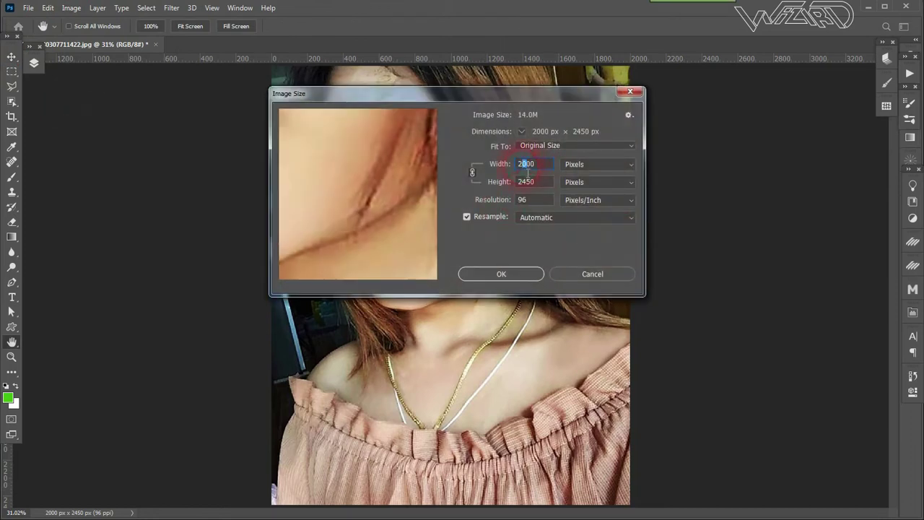
type("2100")
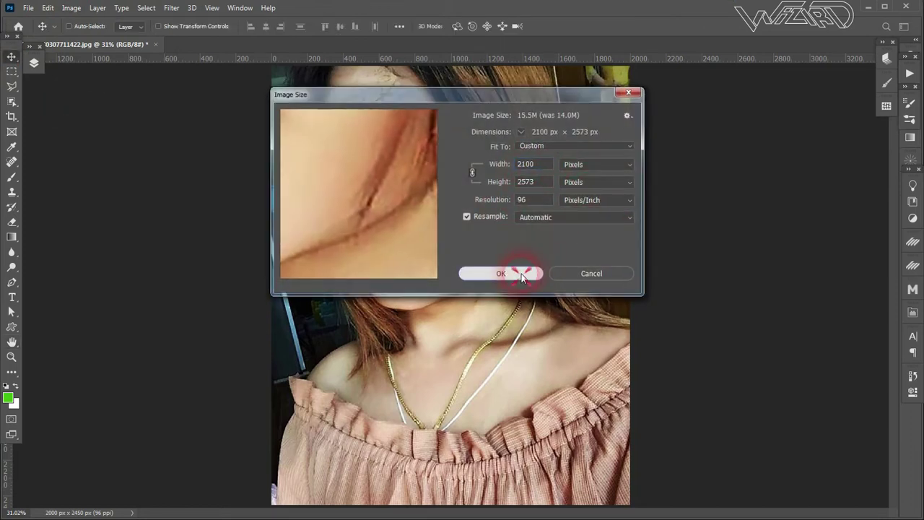
left_click(521, 273)
- Fit the resized image on screen, then close the Image menu unchanged
left_click(11, 356)
right_click(415, 195)
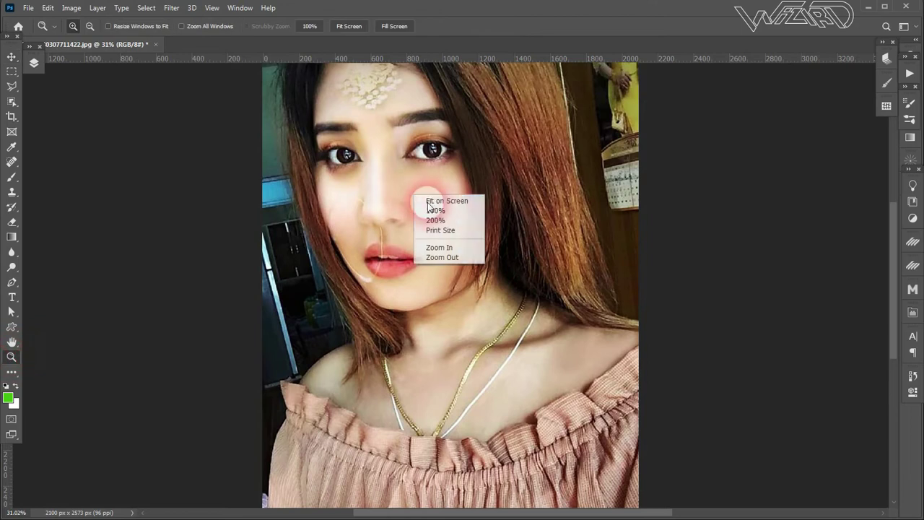
left_click(422, 200)
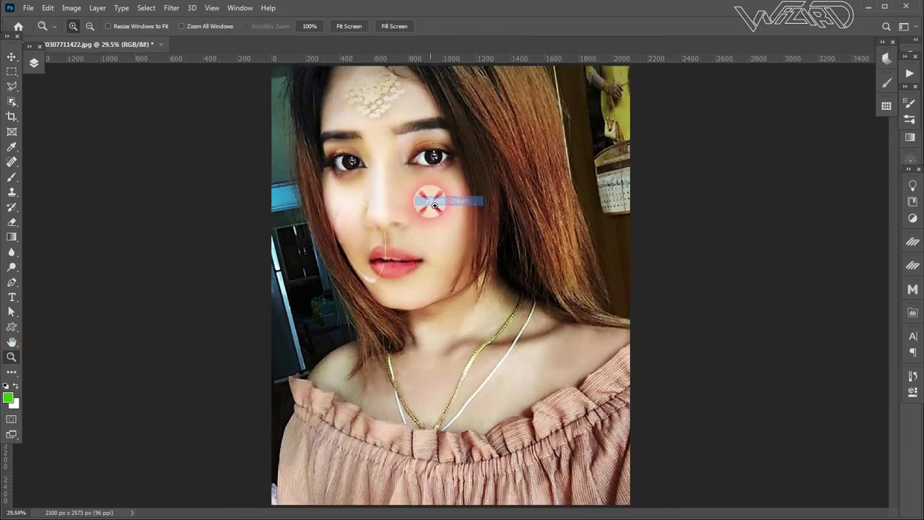
left_click(72, 8)
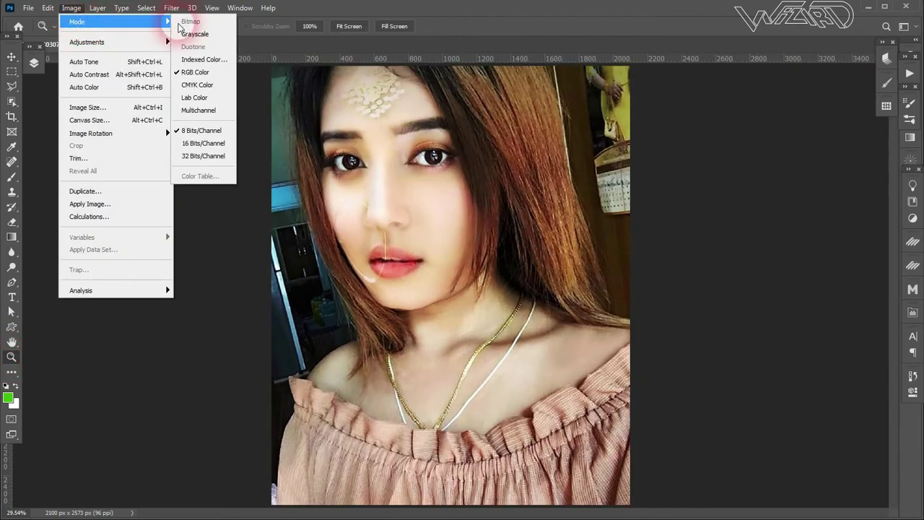
mouse_move(114, 22)
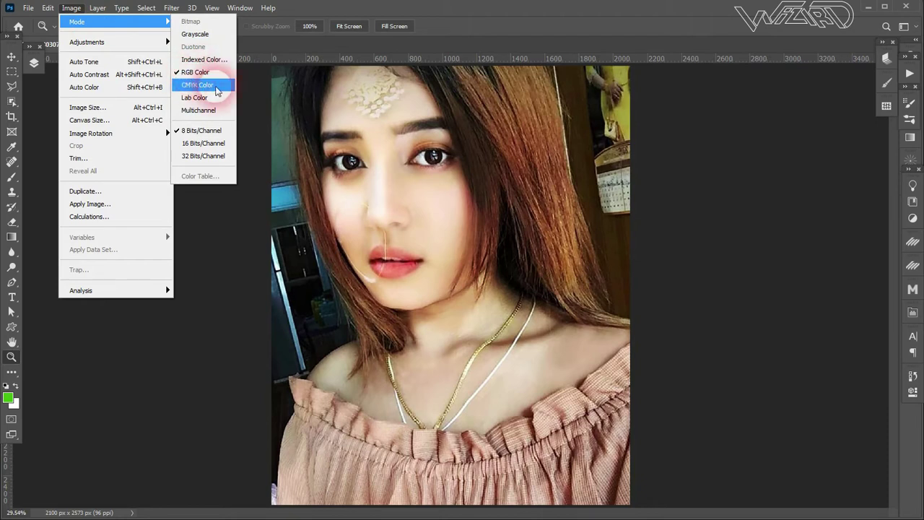
left_click(436, 9)
- Delete the Snow Walker action set from the Actions panel
left_click(908, 76)
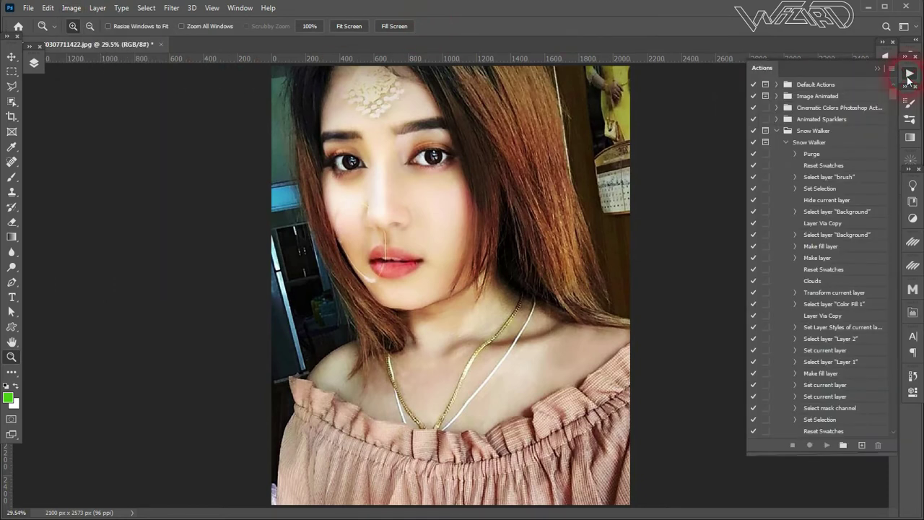
left_click(777, 131)
left_click(811, 131)
left_click(877, 445)
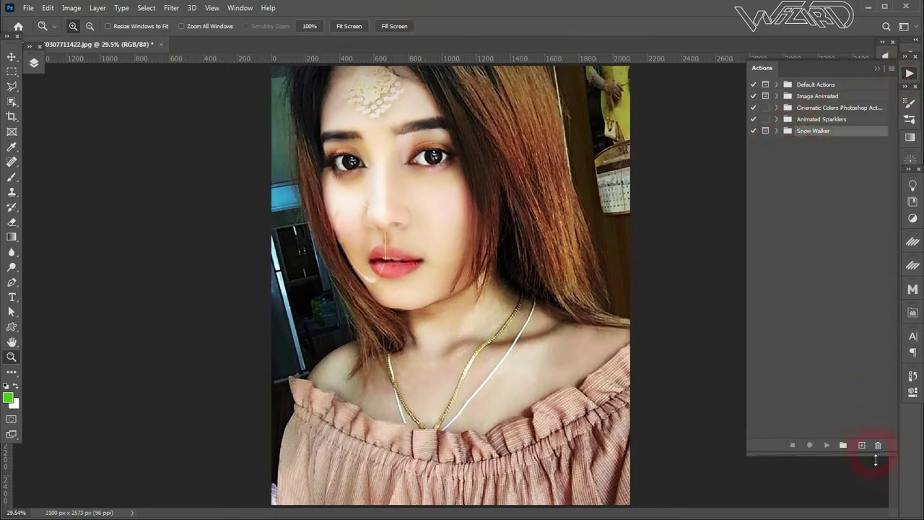
left_click(405, 199)
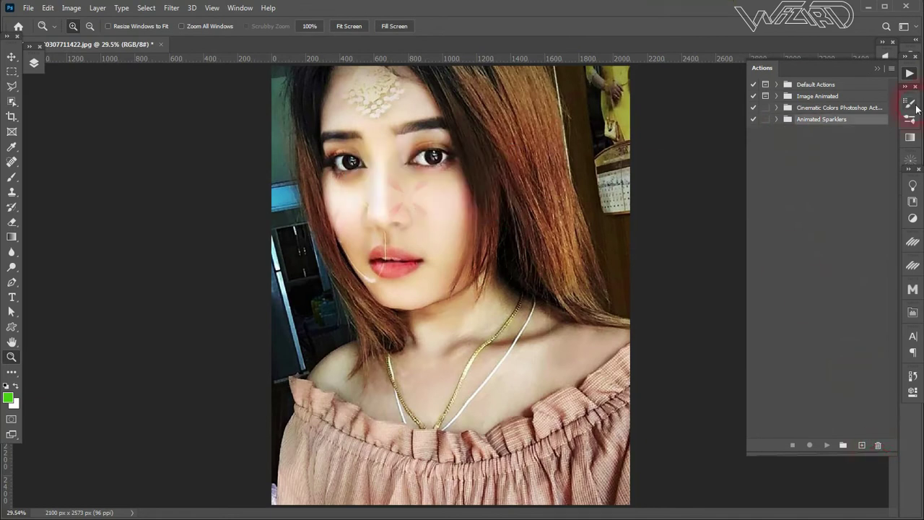
- Load Witch.atn from the Witch Photoshop Action CS6, CC folder
left_click(891, 69)
left_click(794, 320)
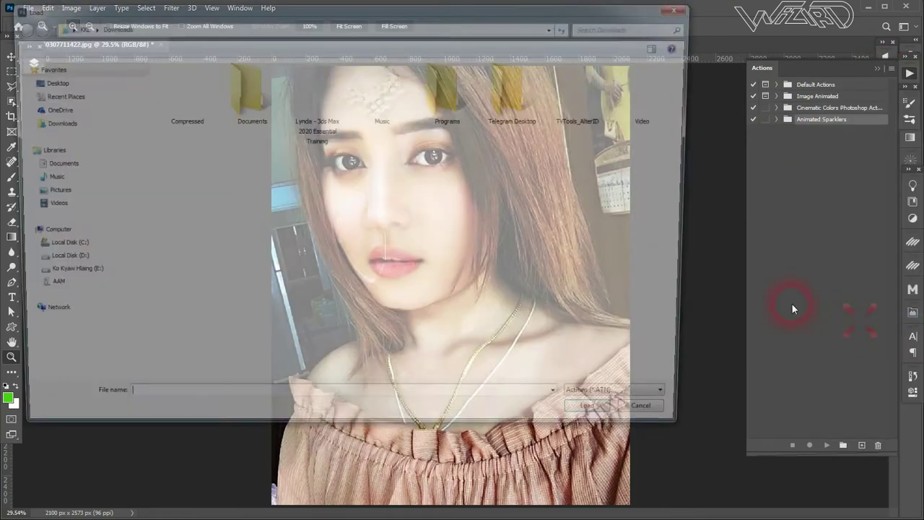
left_click(49, 122)
double_click(172, 101)
left_click(199, 80)
double_click(200, 81)
double_click(182, 81)
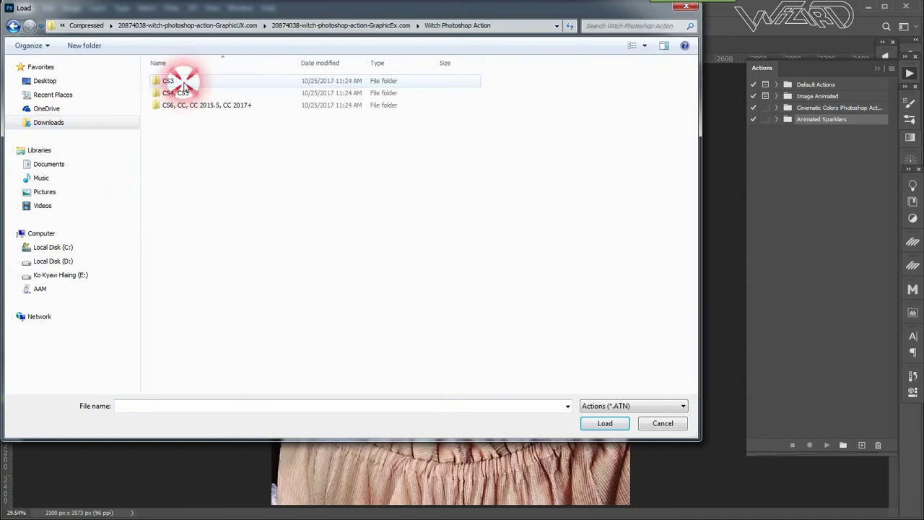
left_click(192, 106)
double_click(197, 108)
left_click(204, 98)
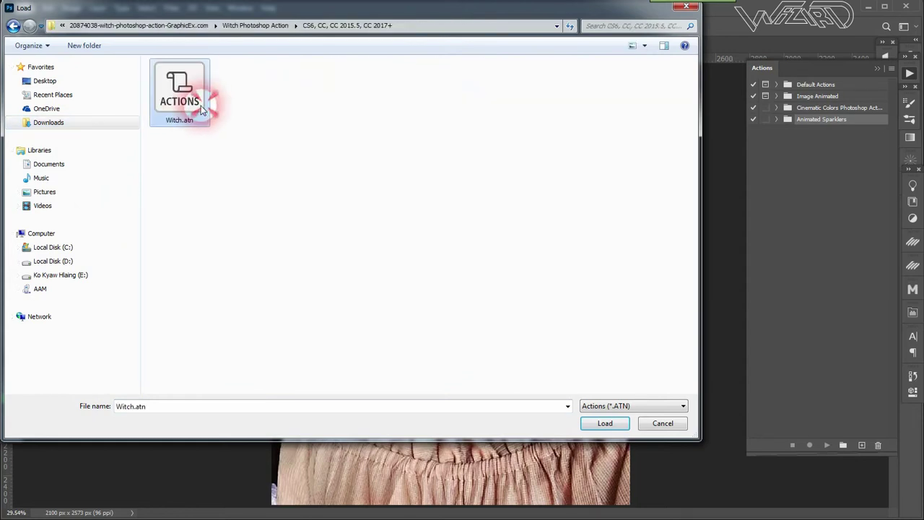
left_click(606, 423)
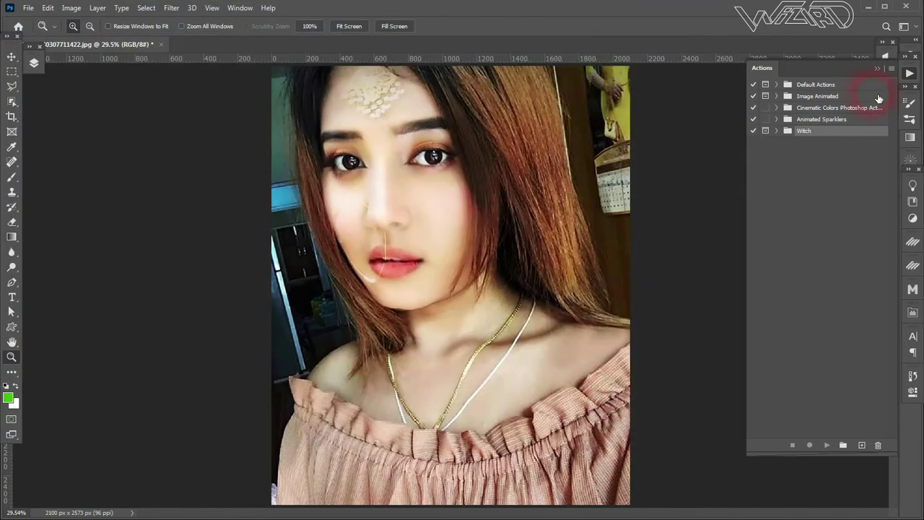
left_click(877, 69)
- Import Witch_Brushes.abr from the Witch Photoshop Action folder via the brush preset picker
left_click(12, 177)
right_click(442, 148)
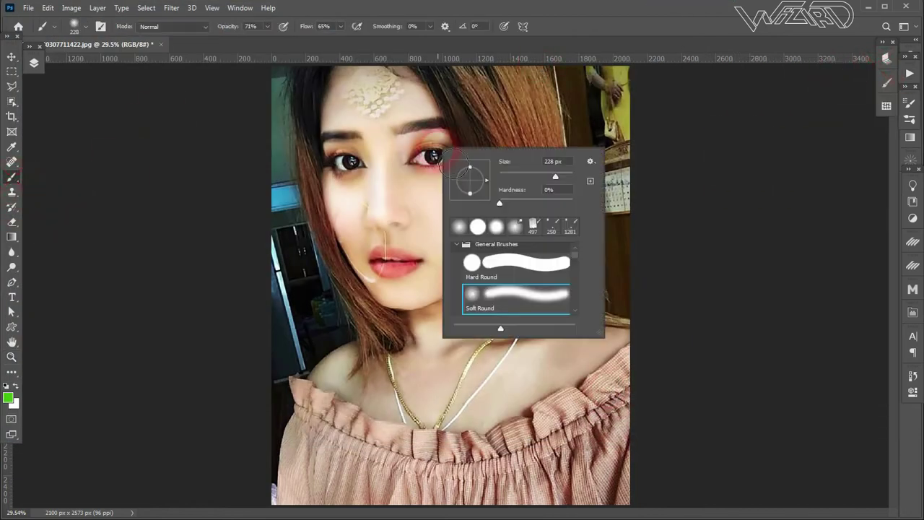
left_click(589, 162)
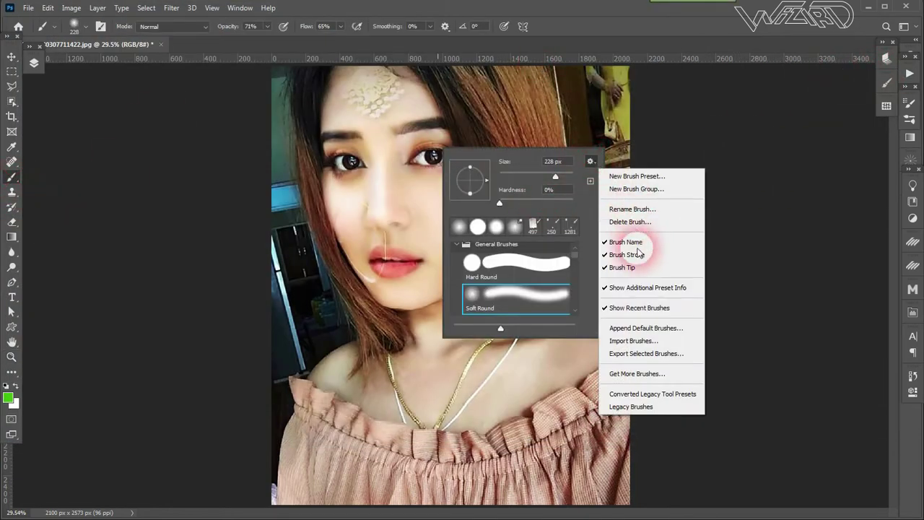
left_click(649, 343)
left_click(271, 200)
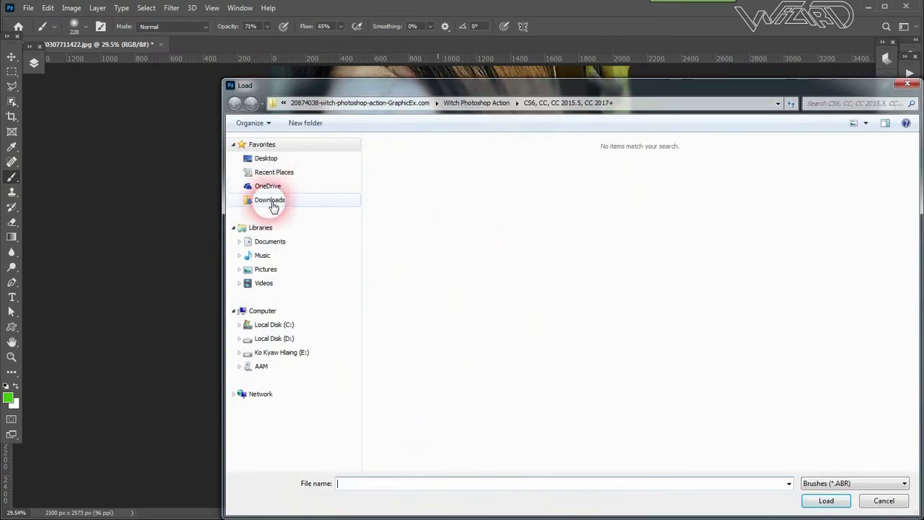
double_click(406, 189)
double_click(405, 158)
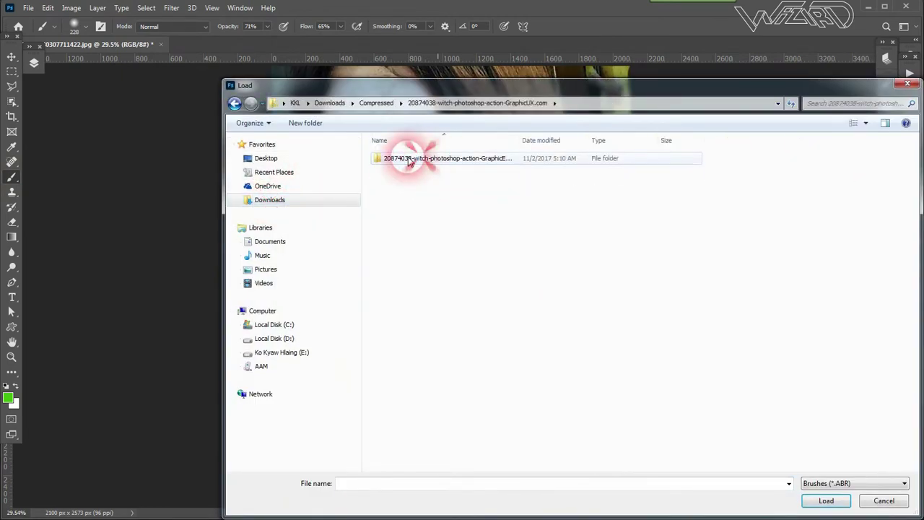
double_click(408, 159)
double_click(409, 199)
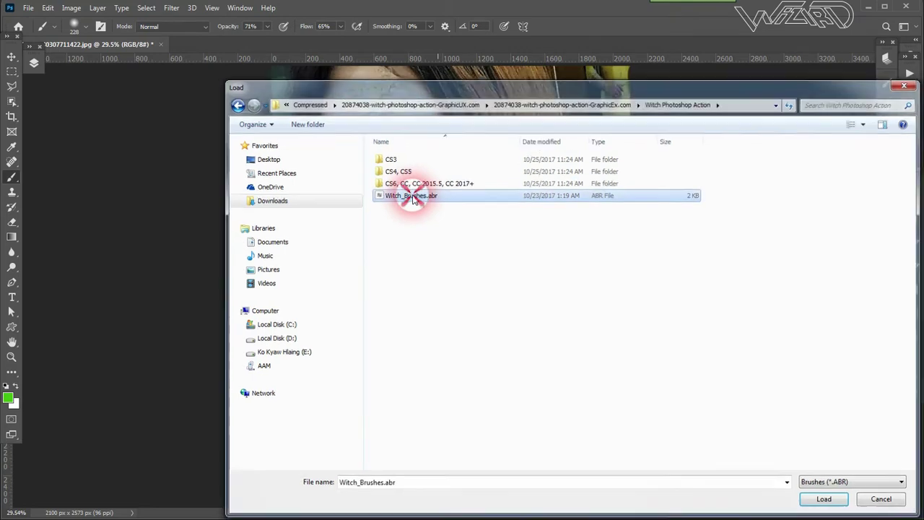
left_click(240, 8)
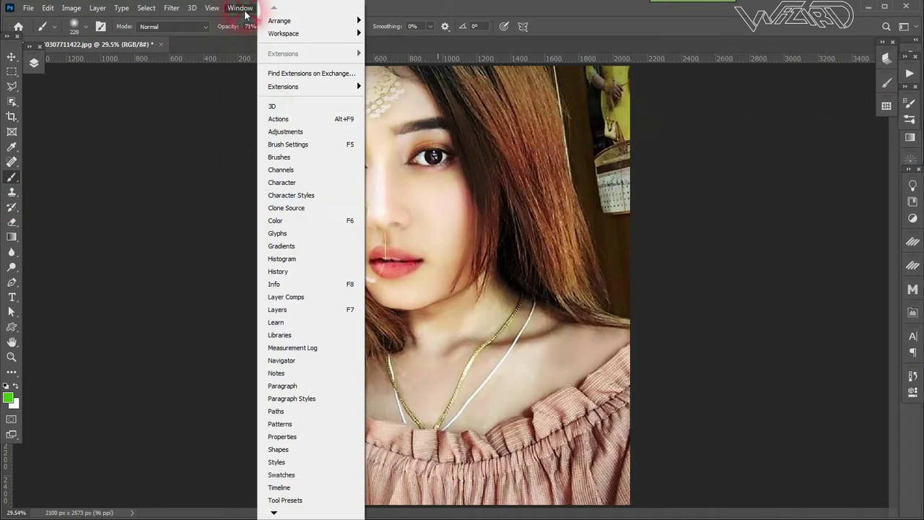
- Import Witch_Patterns.pat through the Patterns panel, then collapse the panel
left_click(310, 420)
left_click(869, 103)
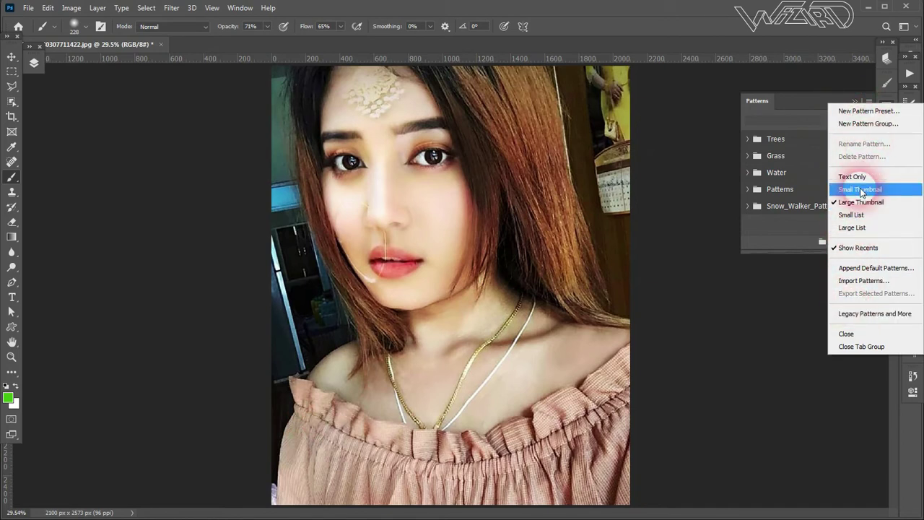
left_click(859, 280)
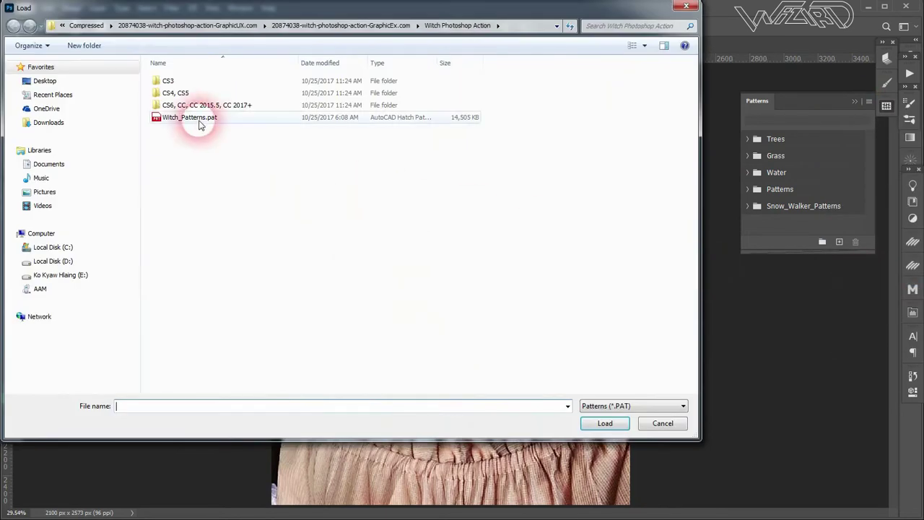
double_click(195, 117)
left_click(854, 101)
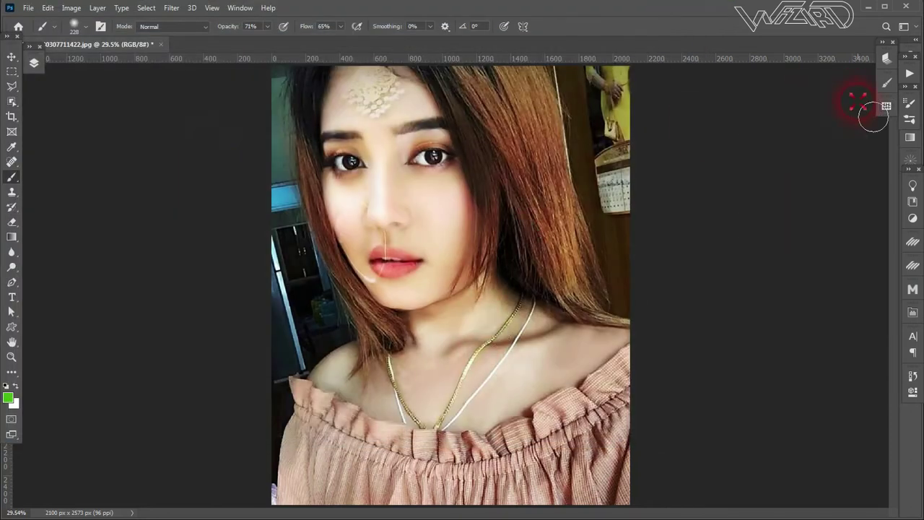
left_click(12, 311)
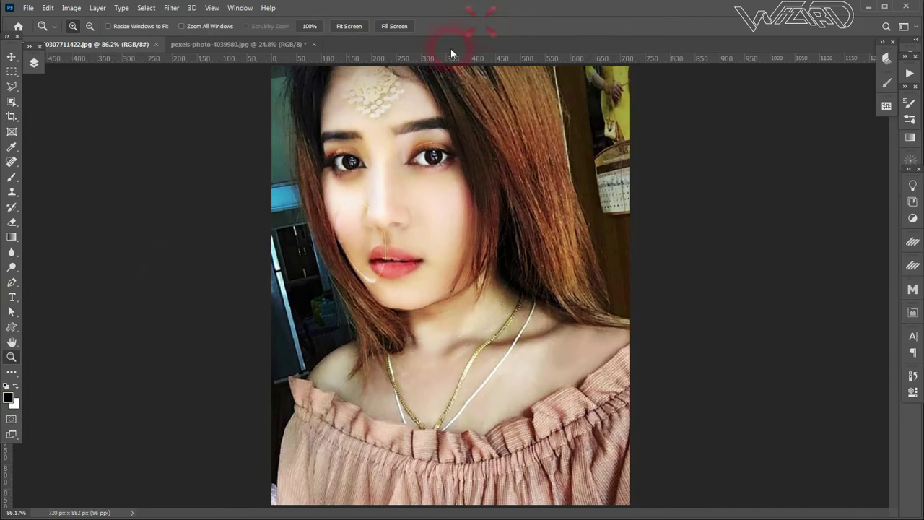
- Switch to pexels-photo-4039980.jpg and check its Image Size without changing it
left_click(200, 45)
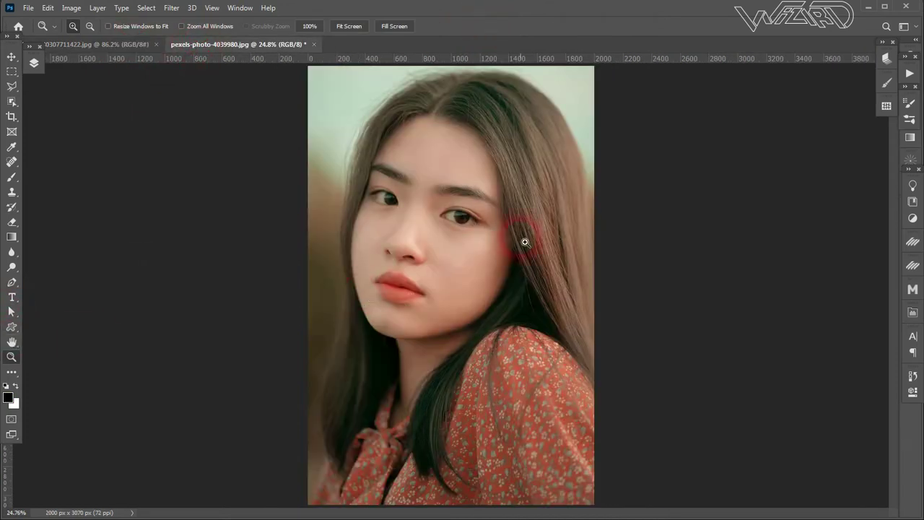
left_click(76, 8)
left_click(126, 103)
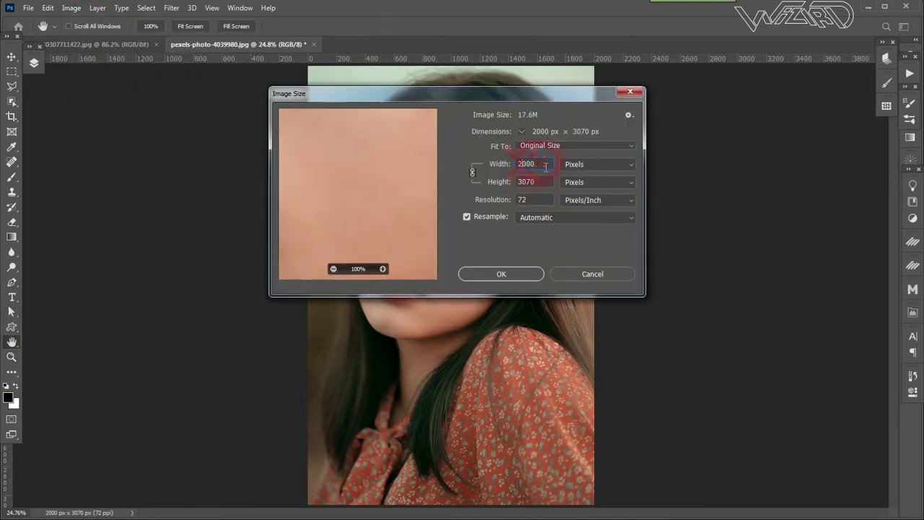
double_click(546, 165)
left_click(566, 275)
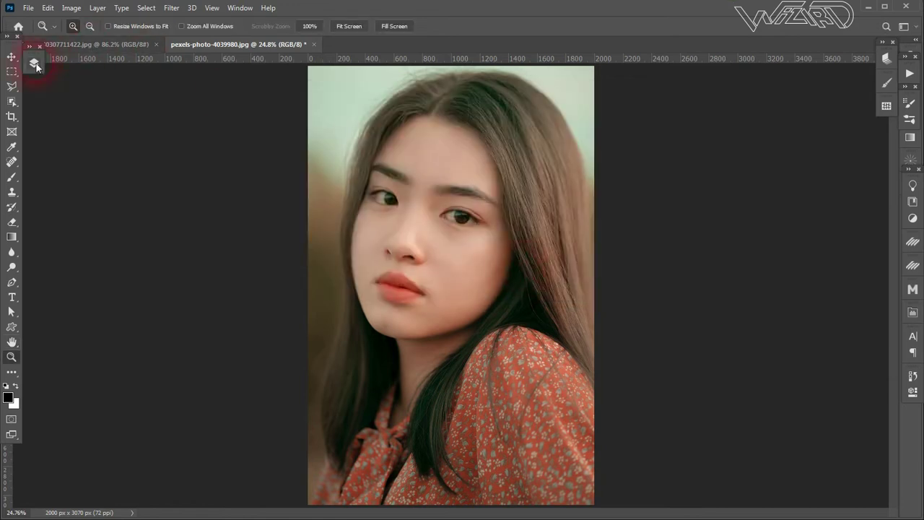
- Add a new empty layer named 'brush'
left_click(34, 63)
left_click(146, 408)
left_click(113, 147)
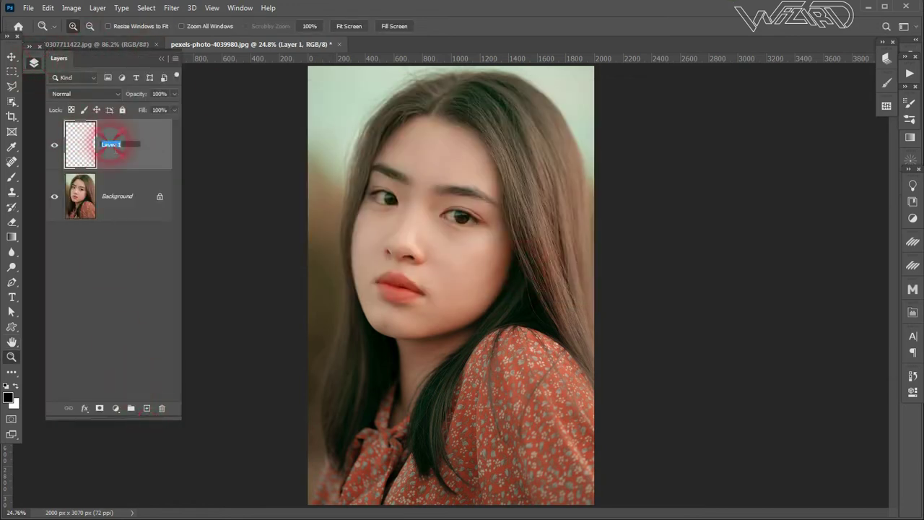
type("brush")
left_click(397, 187)
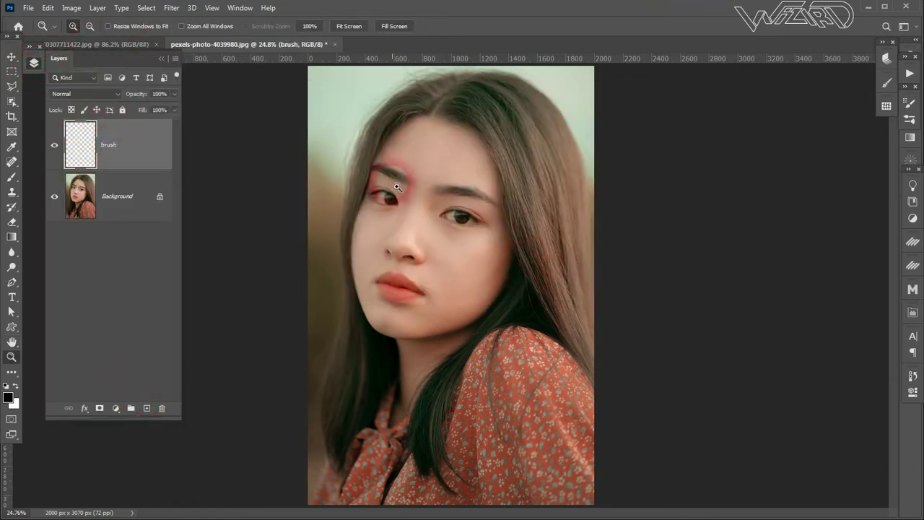
- Select the portrait's subject using Select Subject on the Background layer
left_click(147, 8)
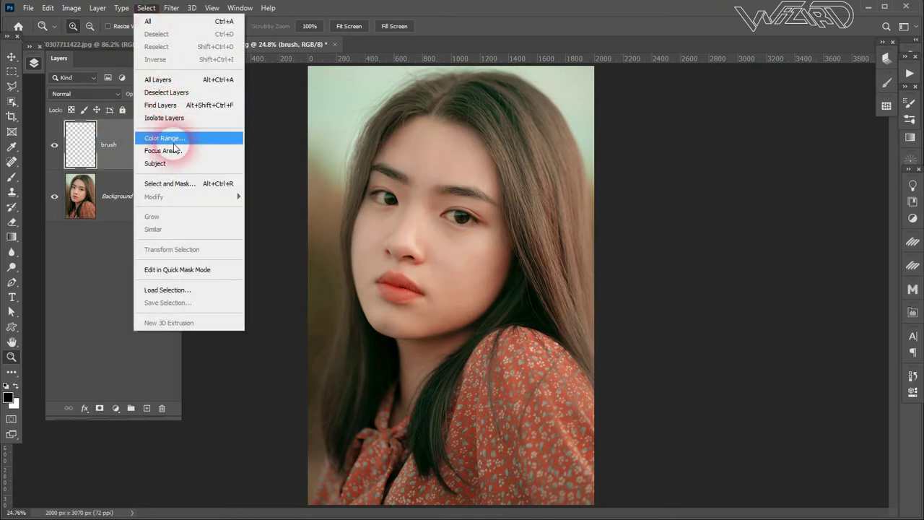
left_click(170, 161)
left_click(450, 207)
left_click(144, 204)
left_click(153, 7)
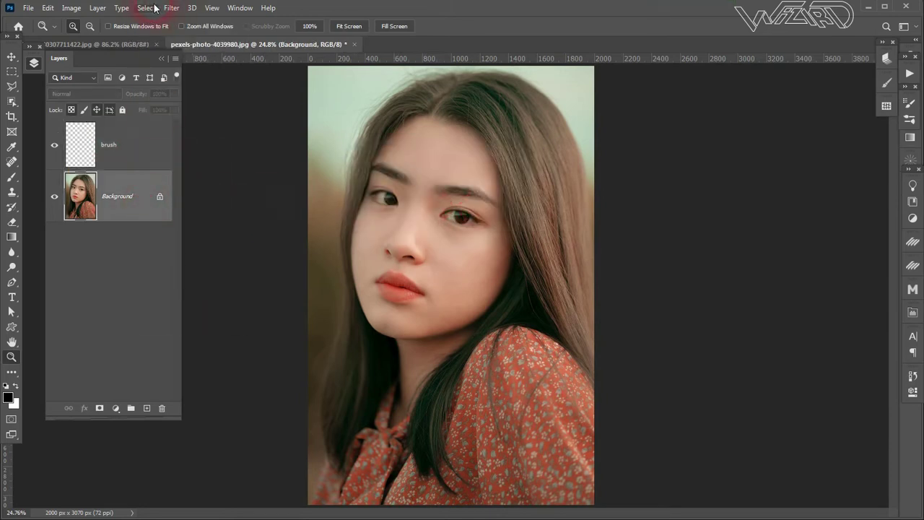
left_click(185, 167)
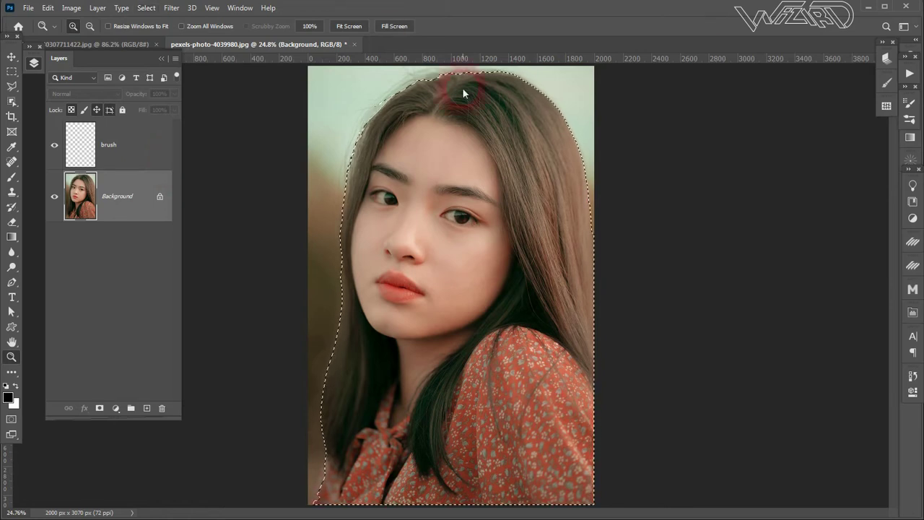
- Sample the lip red as foreground colour and fill the subject selection on the brush layer
left_click(173, 146)
left_click(8, 397)
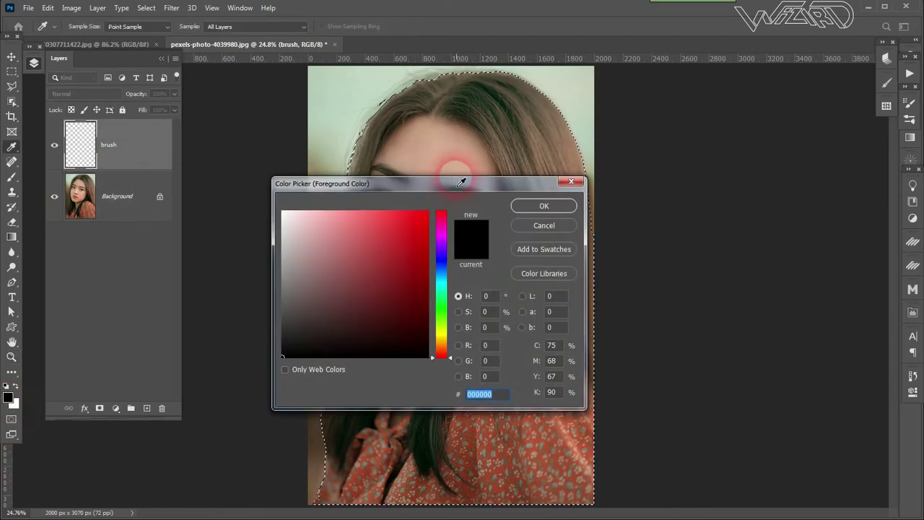
left_click_drag(464, 183, 815, 181)
left_click(435, 269)
left_click(891, 206)
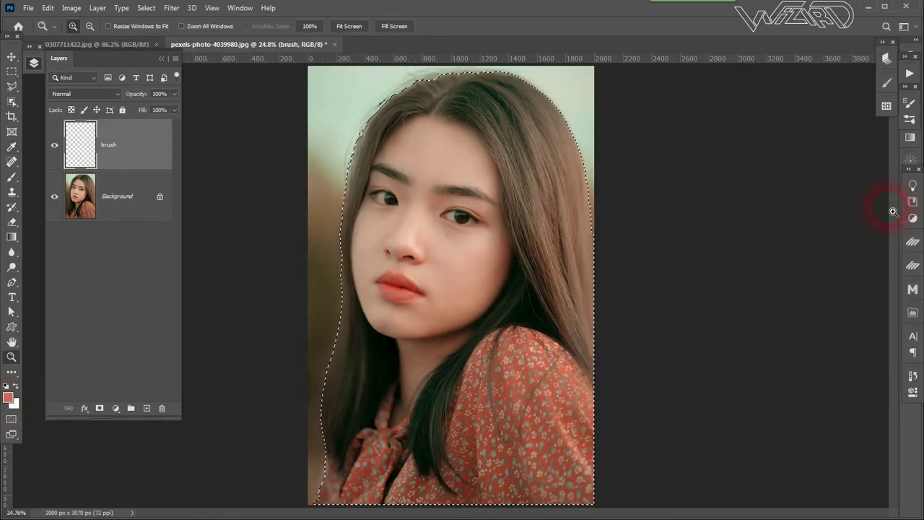
left_click(128, 151)
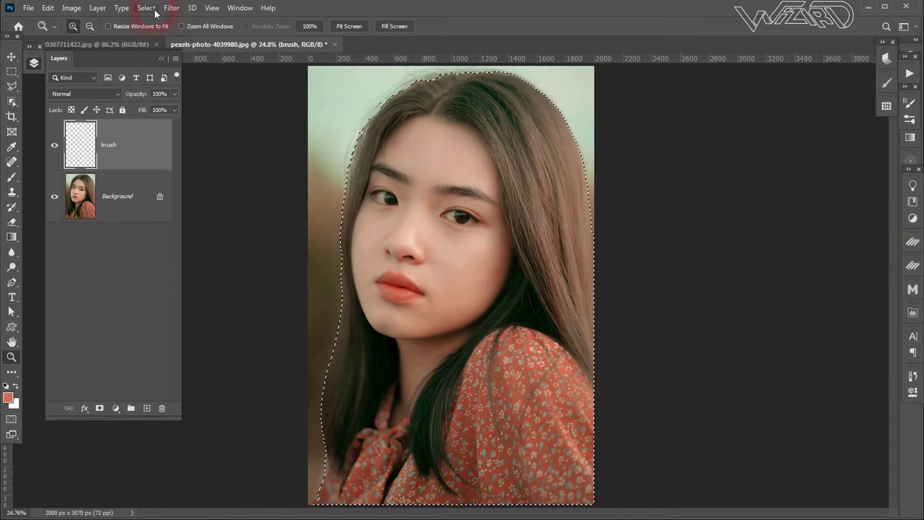
left_click(141, 140)
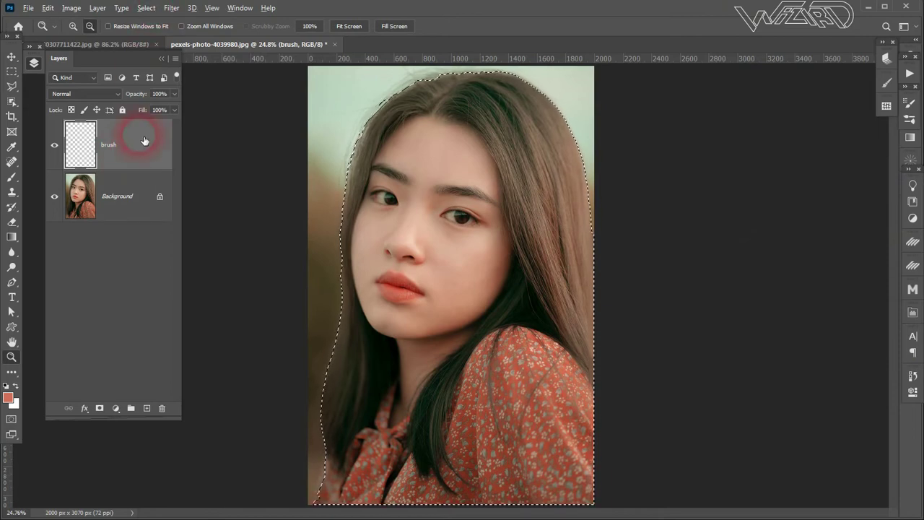
key("alt+BackSpace")
- Save the selection as 'Photo' and deselect
left_click(145, 7)
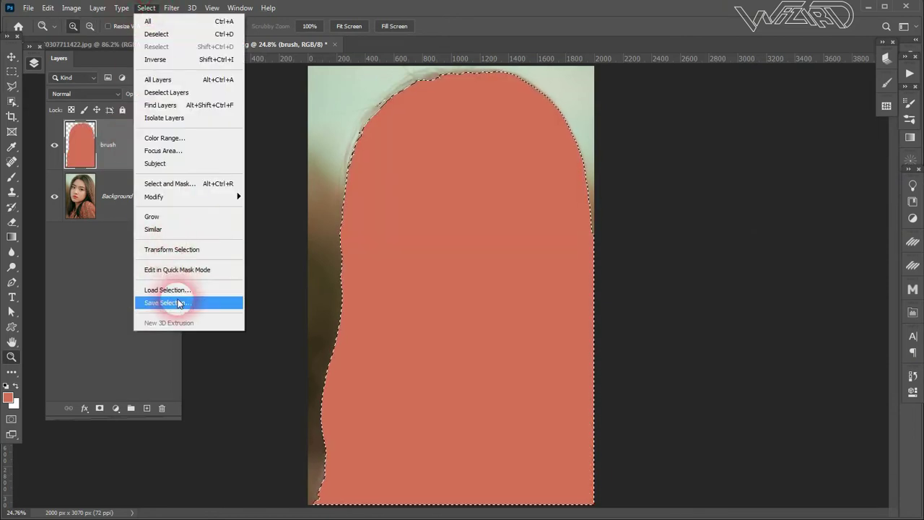
left_click(179, 302)
type("Photo")
key("Return")
key("ctrl+d")
left_click(908, 73)
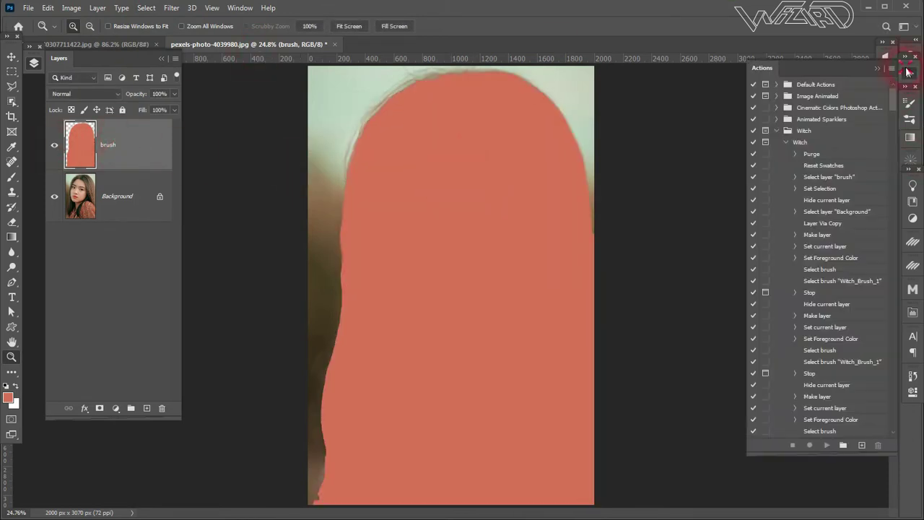
- Play the Witch action, stop at its eye message, and zoom to 200% on an eye
left_click(793, 141)
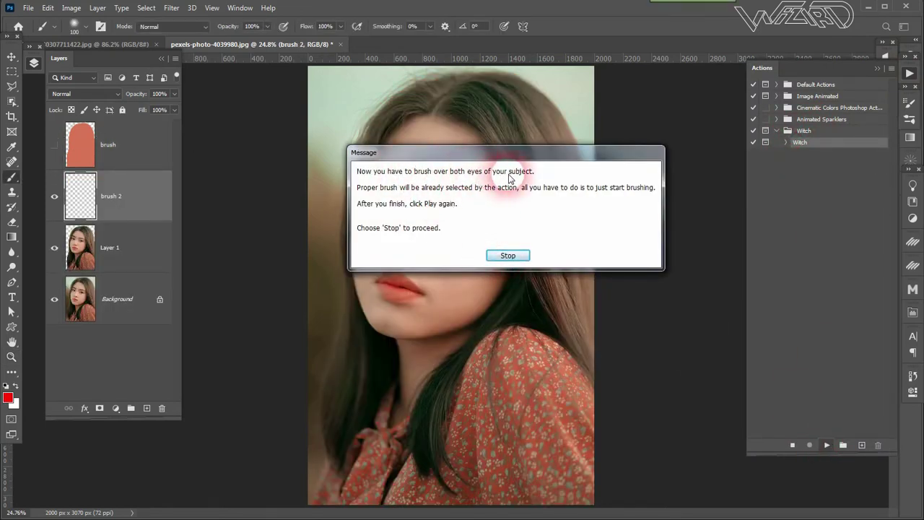
left_click(509, 256)
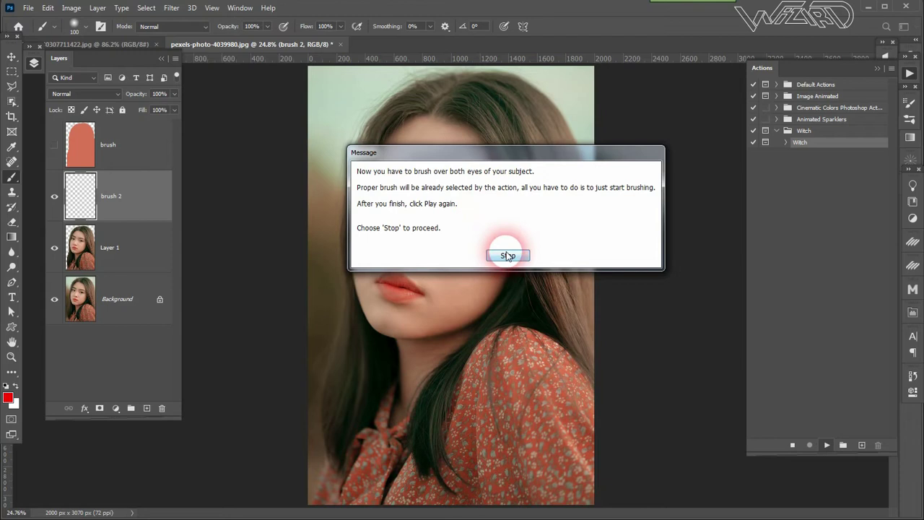
key("z")
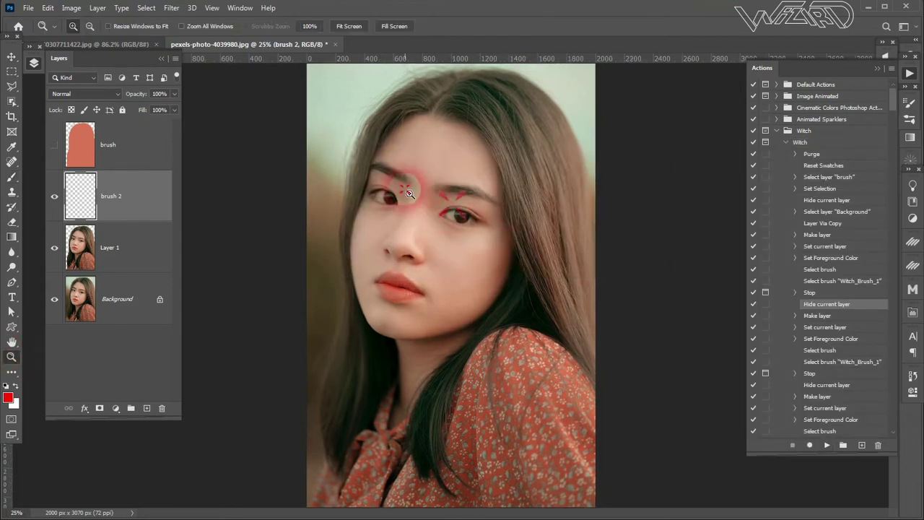
left_click(417, 191)
left_click(509, 241)
left_click(553, 231)
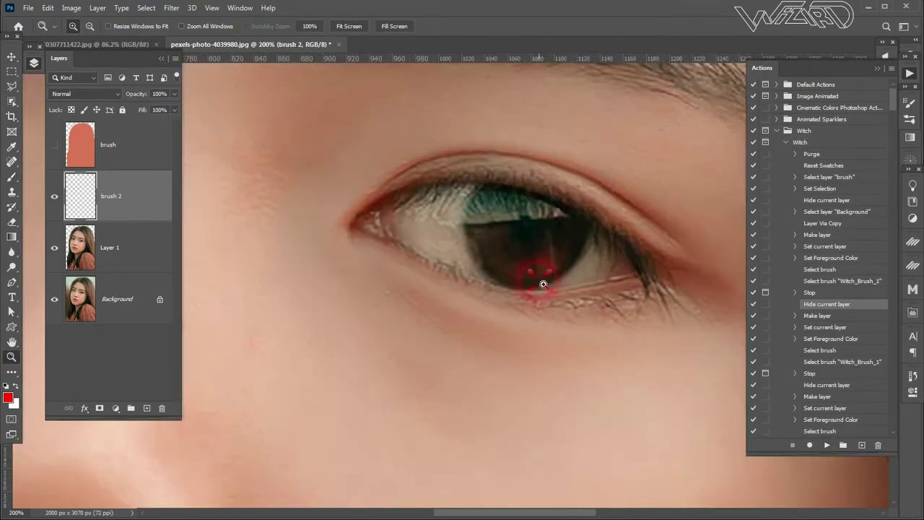
- Select the eye area on Layer 1 with the Quick Selection tool
left_click(12, 100)
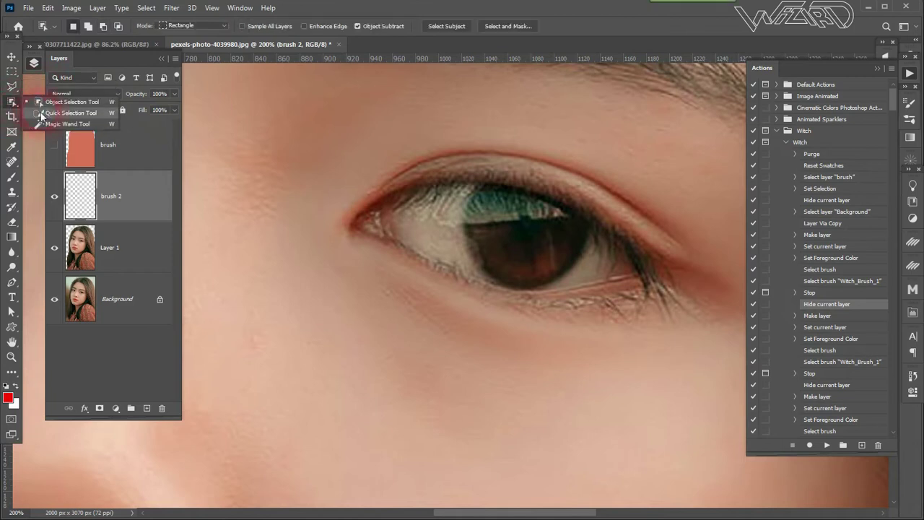
left_click(68, 114)
left_click(132, 245)
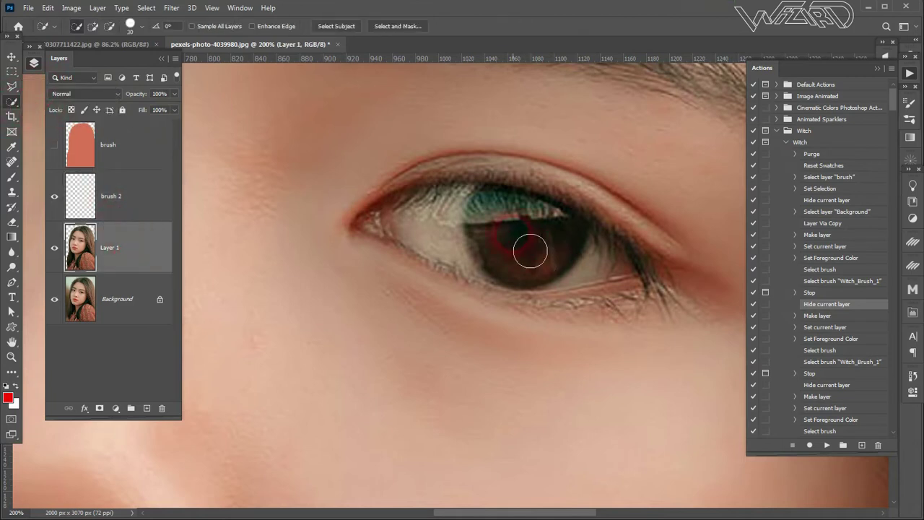
left_click_drag(512, 239, 437, 230)
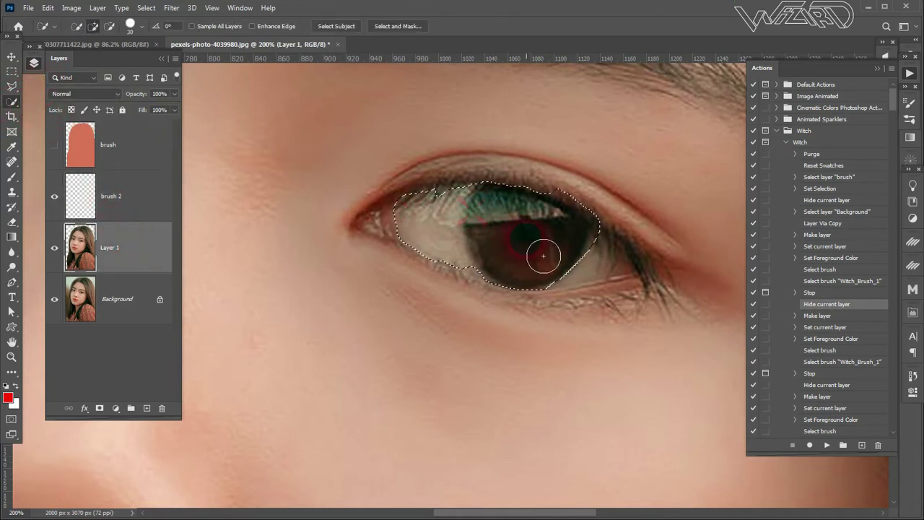
key("b")
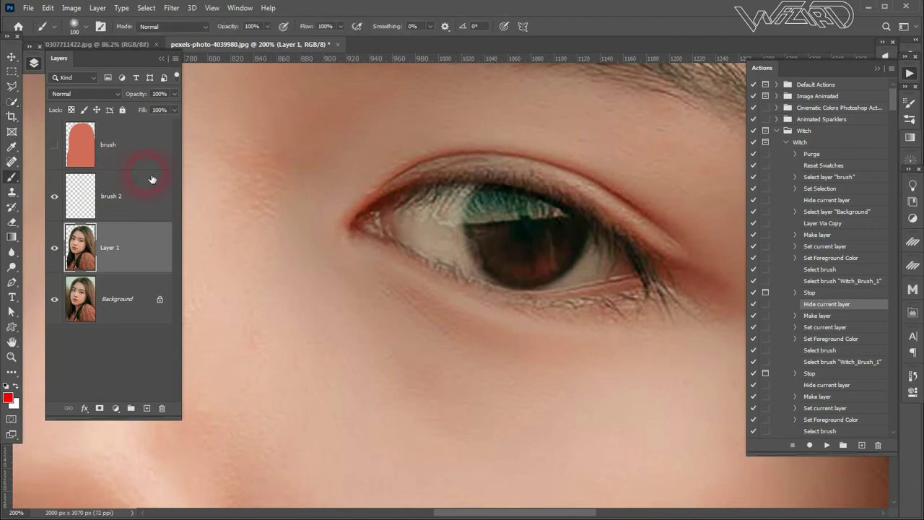
mouse_move(426, 210)
left_mouse_down()
mouse_move(372, 216)
mouse_move(415, 236)
mouse_move(515, 226)
mouse_move(628, 278)
left_mouse_up()
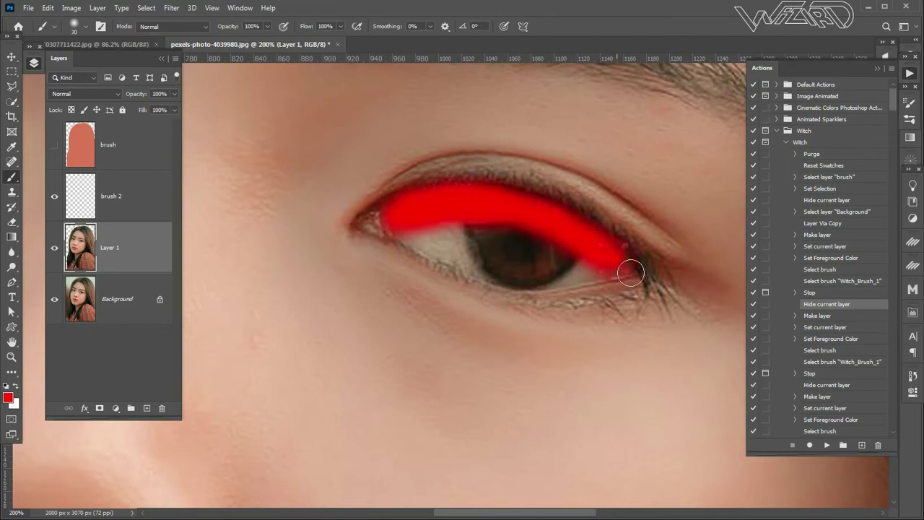
mouse_move(614, 278)
left_mouse_down()
mouse_move(506, 286)
mouse_move(397, 241)
mouse_move(505, 231)
mouse_move(570, 258)
mouse_move(575, 271)
left_mouse_up()
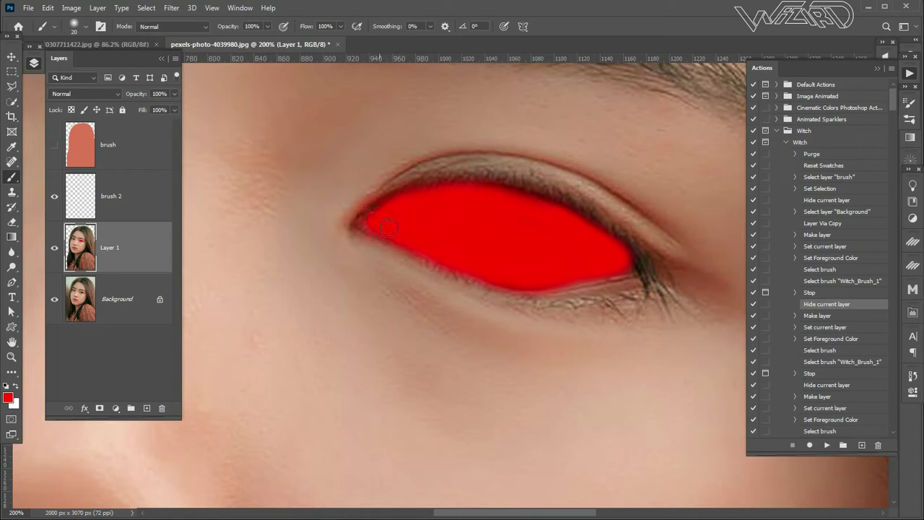
left_click_drag(340, 244, 451, 264)
left_click(156, 206)
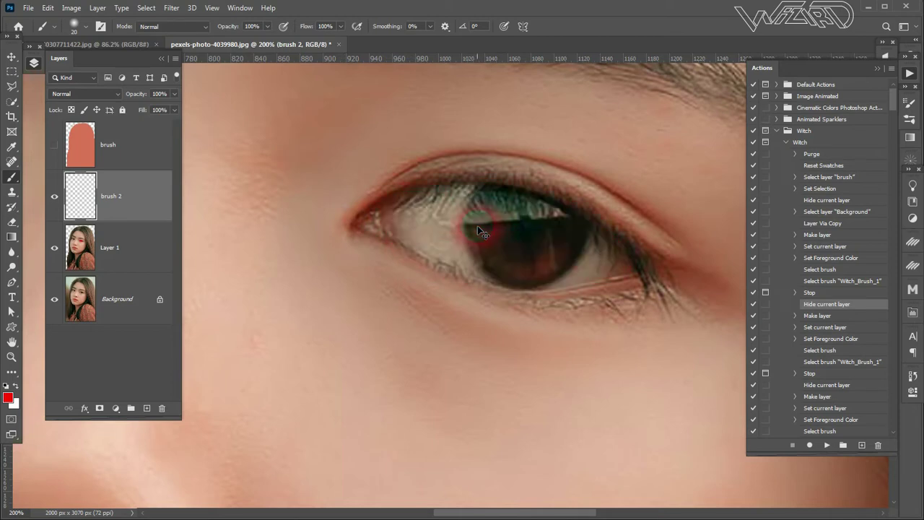
- Paint both eyes solid red on brush 2, then fit the photo on screen
mouse_move(391, 226)
left_mouse_down()
mouse_move(450, 202)
mouse_move(532, 206)
mouse_move(567, 221)
mouse_move(634, 275)
mouse_move(545, 290)
left_mouse_up()
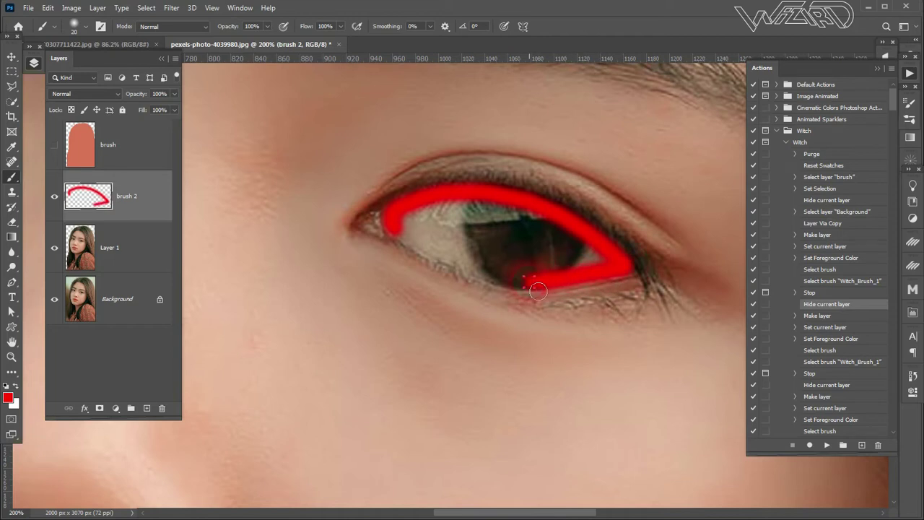
mouse_move(498, 286)
left_mouse_down()
mouse_move(418, 248)
mouse_move(505, 216)
mouse_move(585, 252)
mouse_move(582, 269)
mouse_move(533, 268)
left_mouse_up()
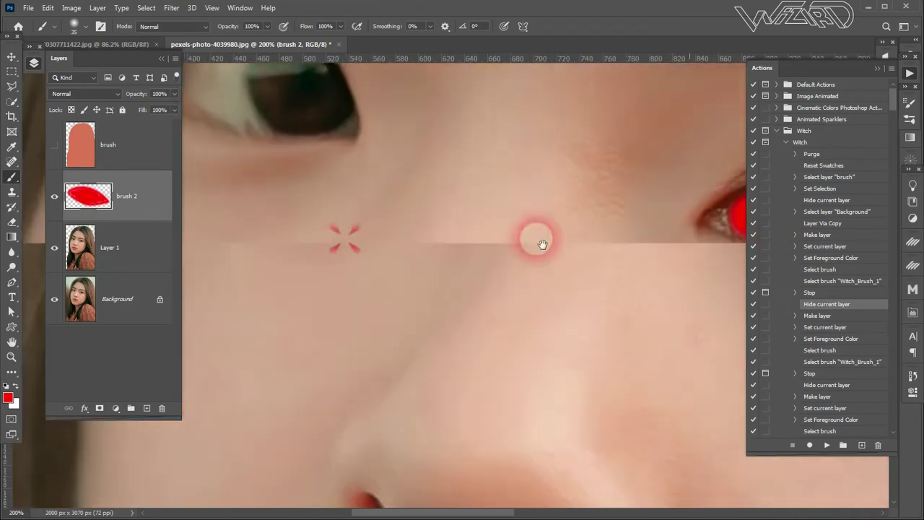
left_click_drag(536, 252, 474, 392)
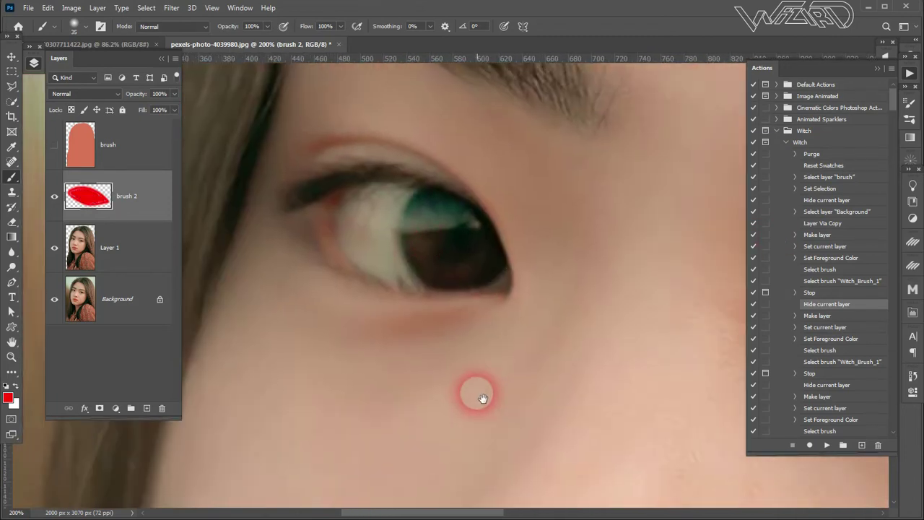
mouse_move(351, 206)
left_mouse_down()
mouse_move(370, 219)
mouse_move(352, 217)
mouse_move(355, 245)
mouse_move(383, 278)
mouse_move(449, 287)
mouse_move(473, 259)
mouse_move(442, 240)
mouse_move(408, 191)
mouse_move(384, 216)
mouse_move(482, 230)
mouse_move(501, 260)
mouse_move(485, 279)
left_mouse_up()
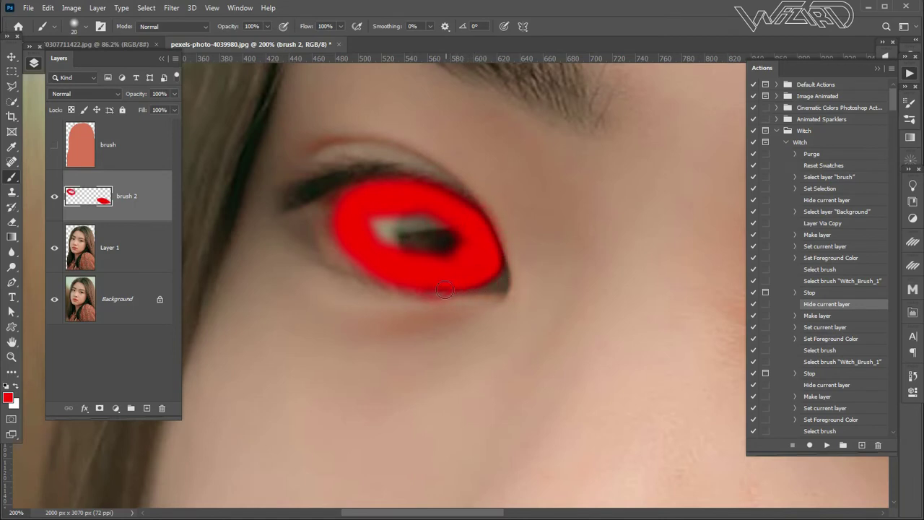
key("bracketright")
mouse_move(425, 236)
left_mouse_down()
mouse_move(390, 231)
mouse_move(439, 247)
left_mouse_up()
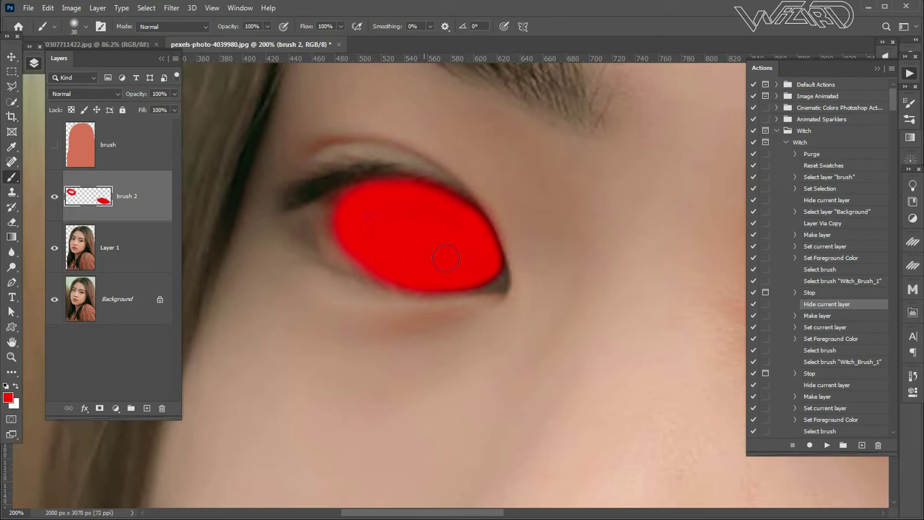
key("z")
key("ctrl+0")
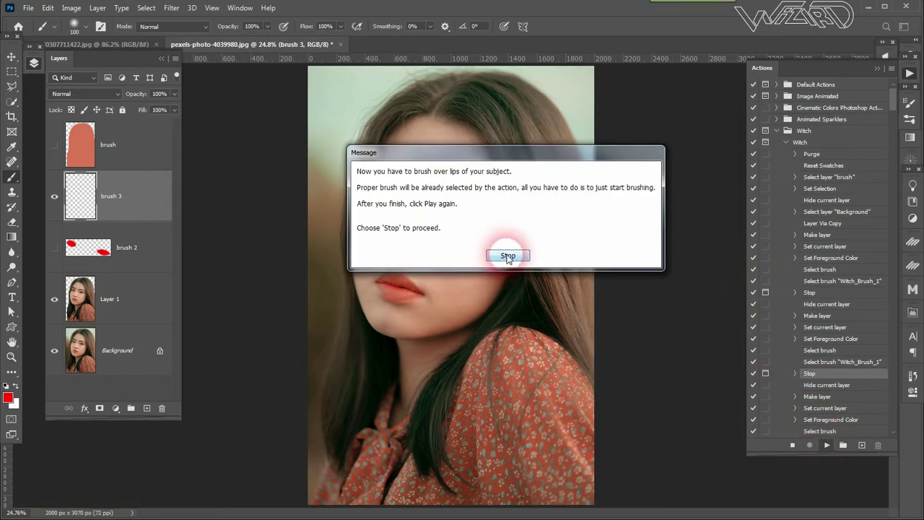
- Dismiss the lip-painting message and zoom to 200% on the lips
left_click(509, 256)
left_click(375, 304)
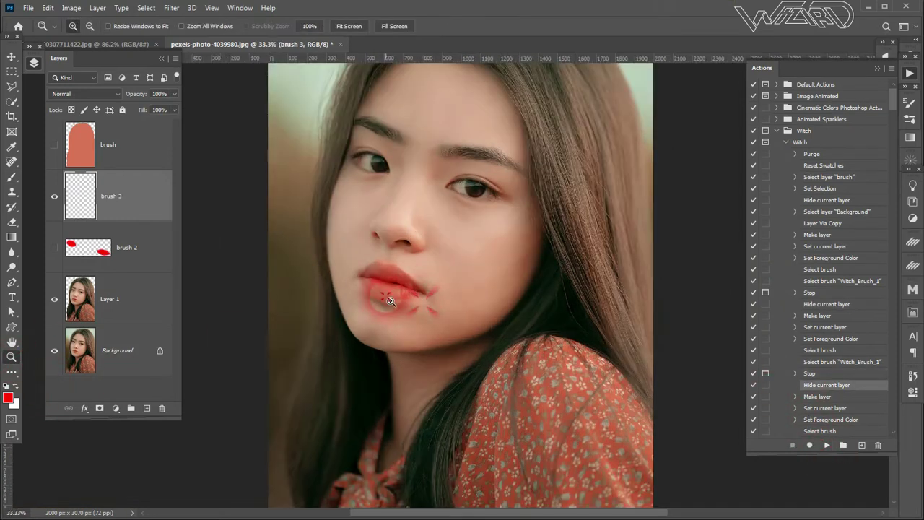
left_click(377, 240)
left_click(375, 301)
left_click(390, 282)
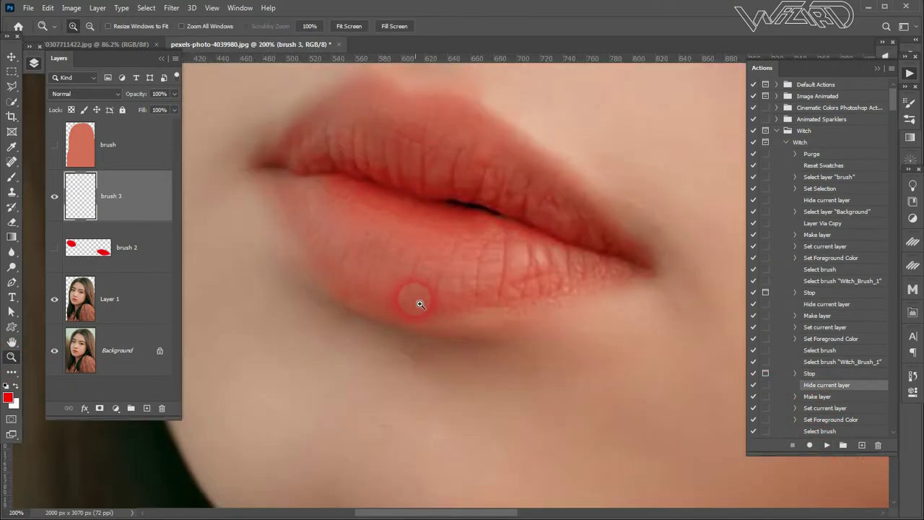
- Trace a Pen path from the right lip corner along the upper lip to the left corner
left_click(11, 282)
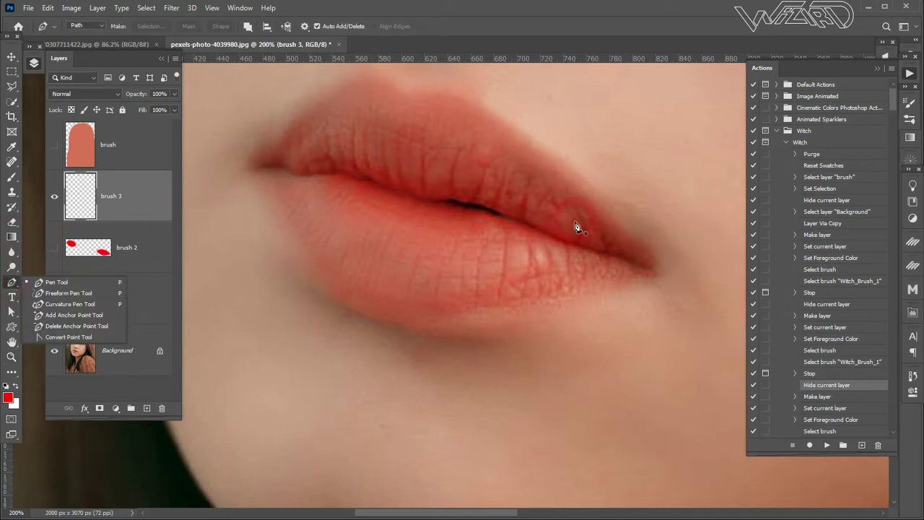
left_click(658, 263)
left_click(501, 117)
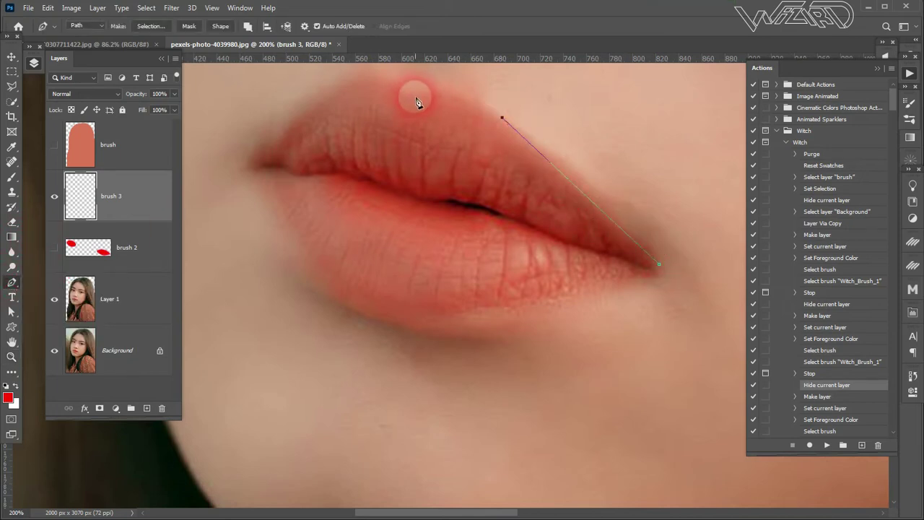
left_click_drag(422, 93, 383, 106)
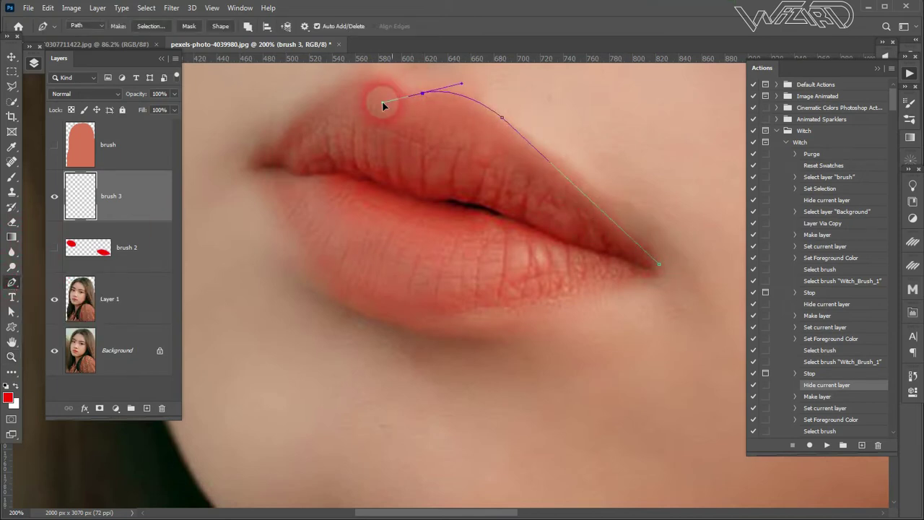
left_click(423, 93, "alt")
scroll(423, 138, "up", 3)
left_click_drag(424, 161, 414, 147)
left_click(423, 161, "alt")
left_click_drag(352, 173, 303, 205)
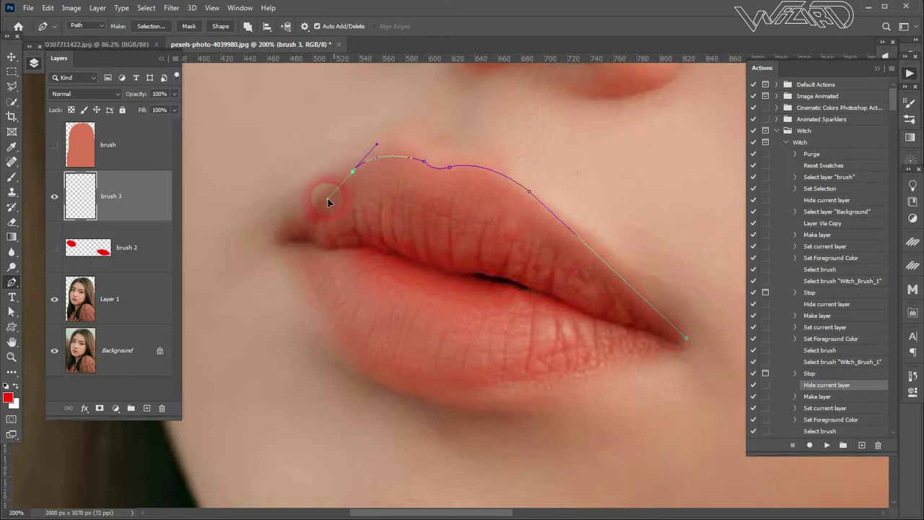
left_click(296, 231)
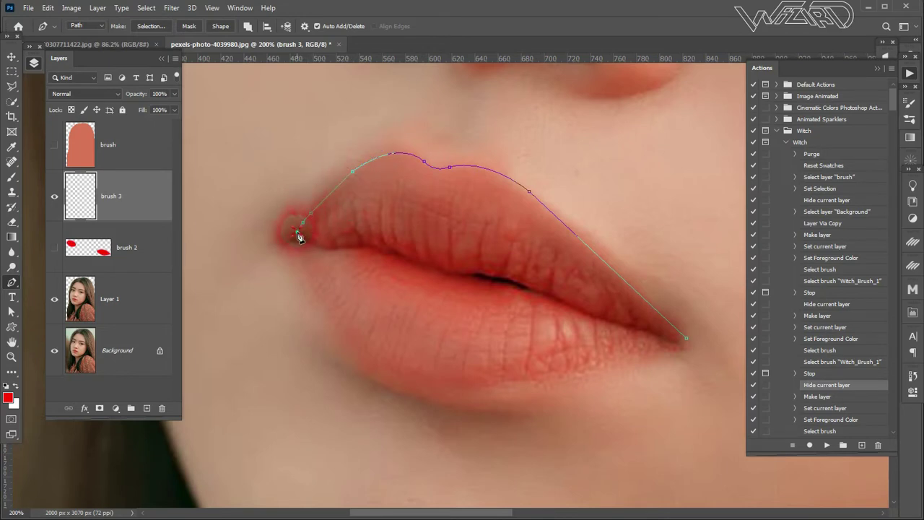
left_click_drag(295, 242, 324, 317)
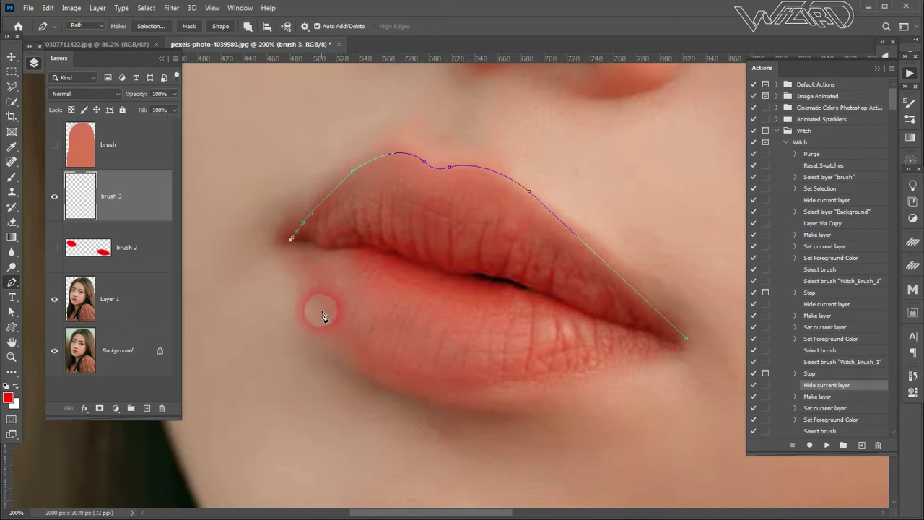
- Trace the lower lip back to the right corner, closing the path, and choose Make Selection
left_click(289, 245)
left_click_drag(321, 311, 329, 337)
left_click(322, 311, "alt")
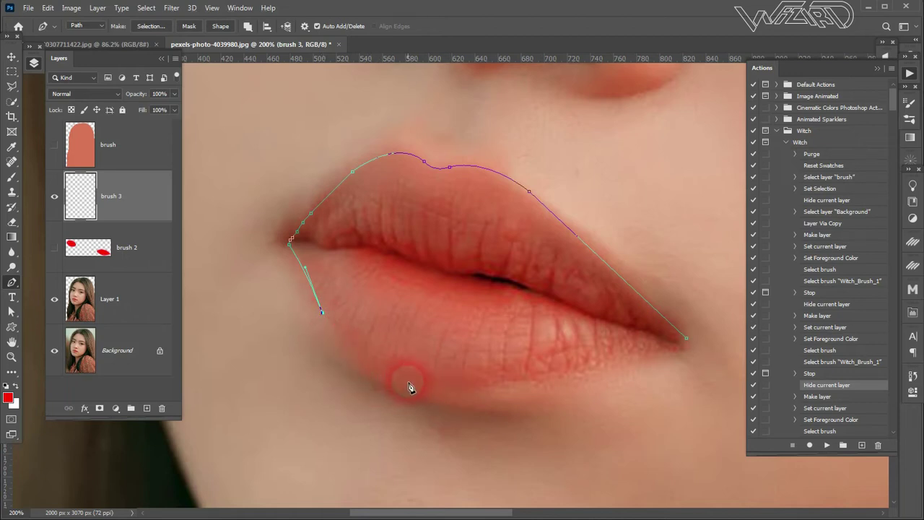
mouse_move(462, 391)
left_mouse_down()
mouse_move(580, 393)
mouse_move(570, 380)
left_mouse_up()
left_click(462, 391, "alt")
left_click_drag(556, 376, 603, 362)
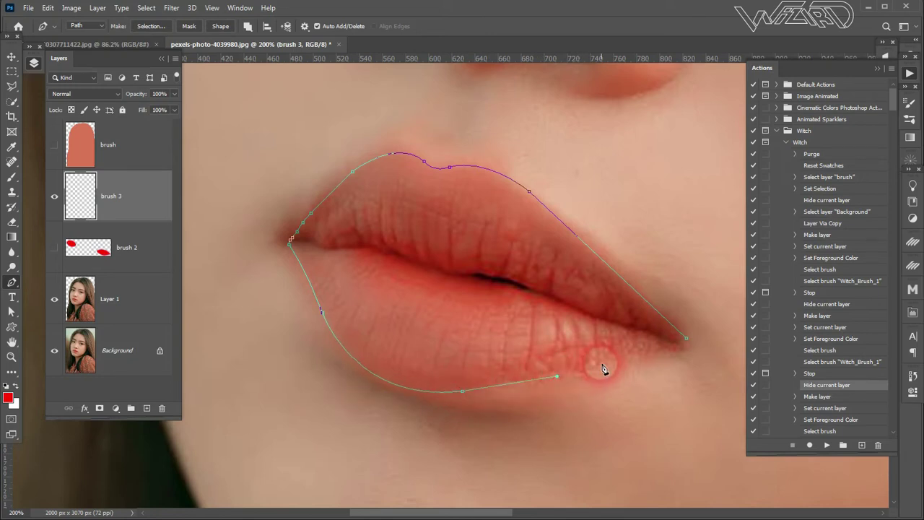
left_click_drag(682, 349, 707, 349)
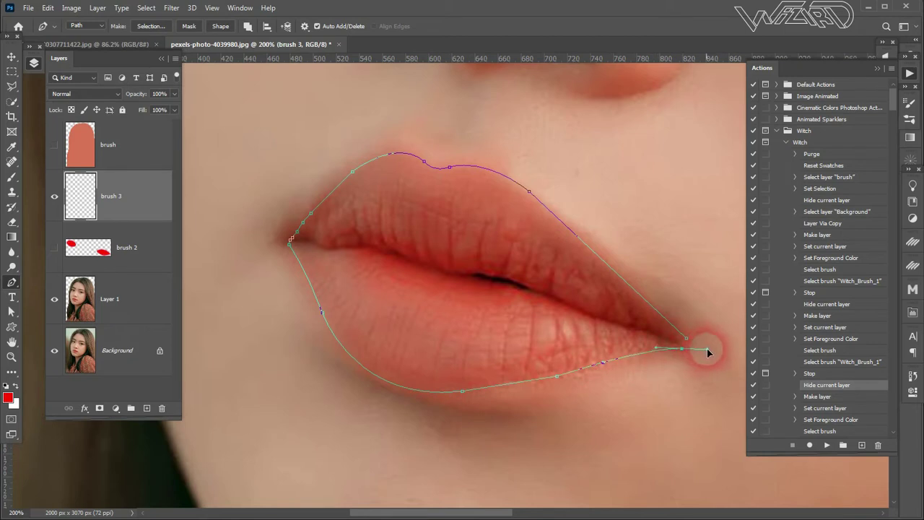
left_click(686, 339)
right_click(334, 233)
left_click(372, 283)
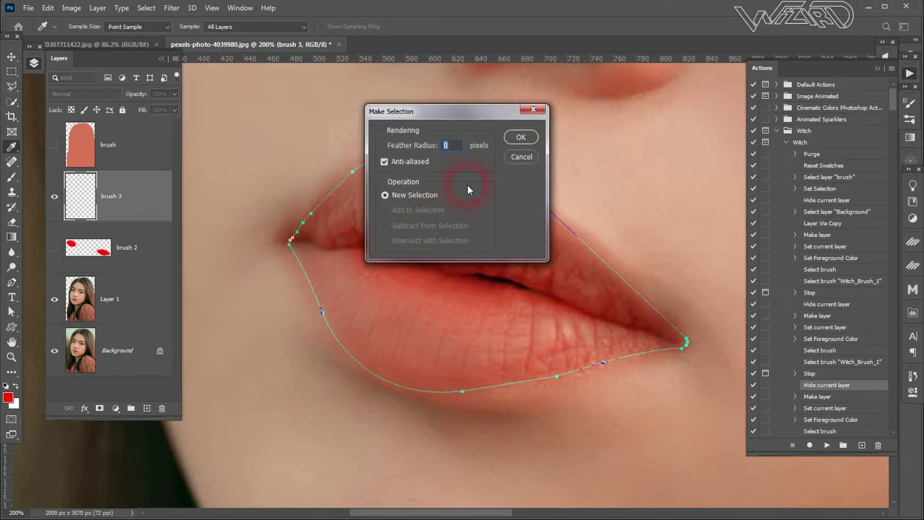
- Feather the lip selection by 3 px, fill it with red, and deselect
left_click(516, 137)
left_click(171, 8)
mouse_move(186, 171)
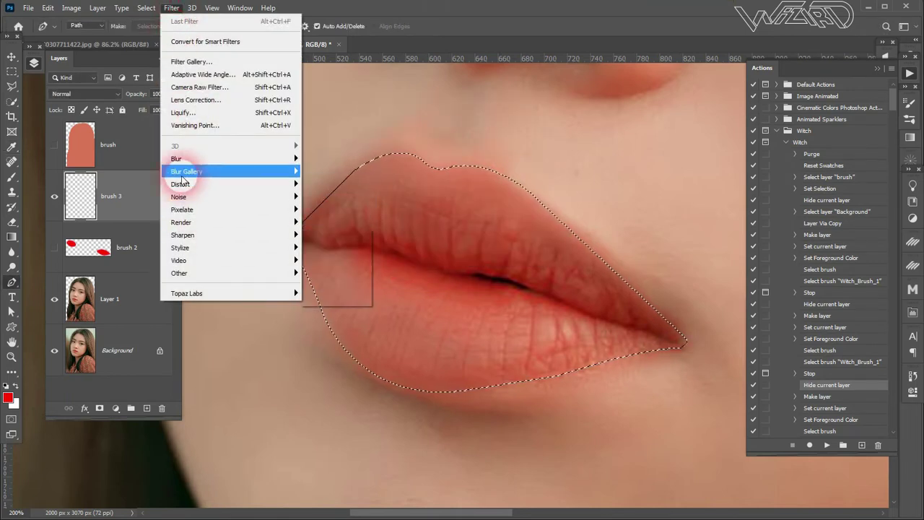
left_click(293, 247)
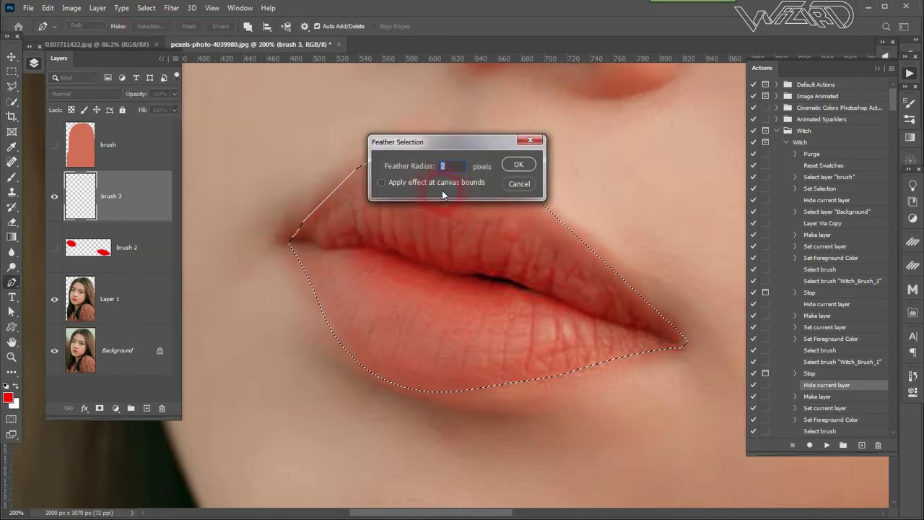
left_click(503, 166)
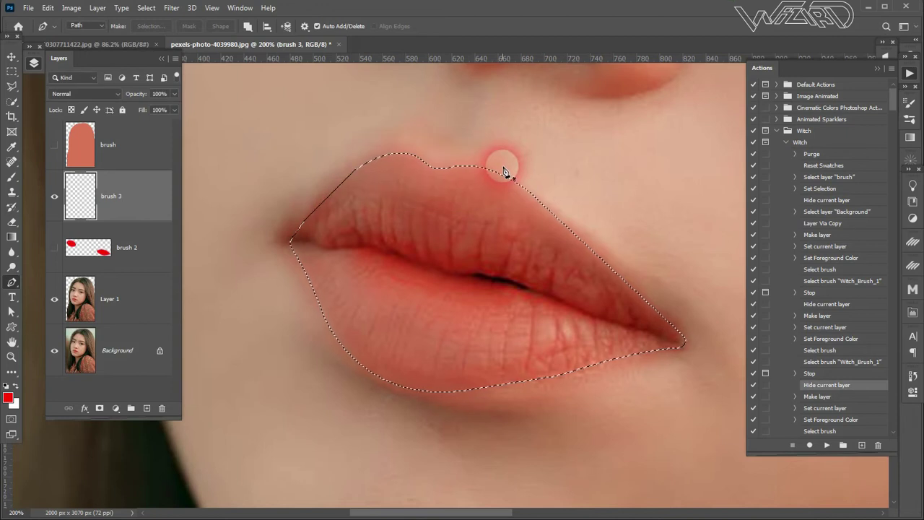
key("alt+BackSpace")
key("ctrl+d")
- Touch up the red at the left lip corner and resume the Witch action
key("z")
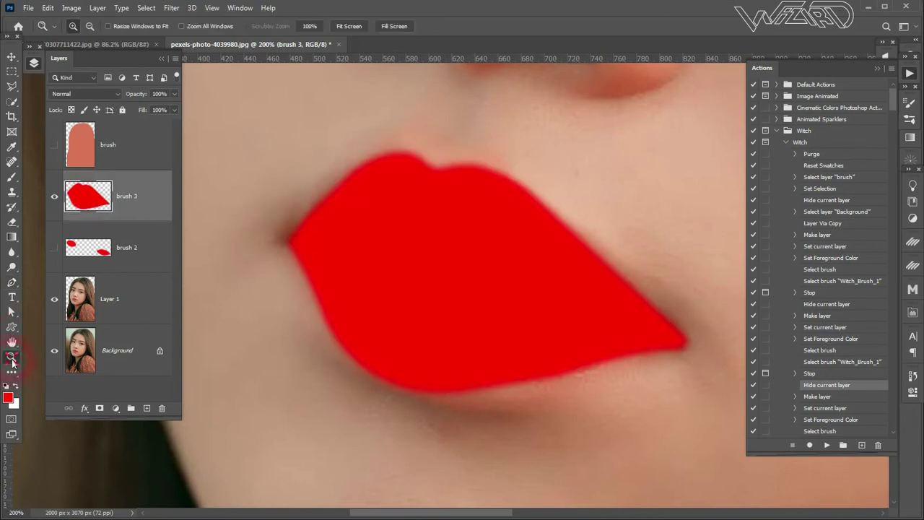
key("ctrl+0")
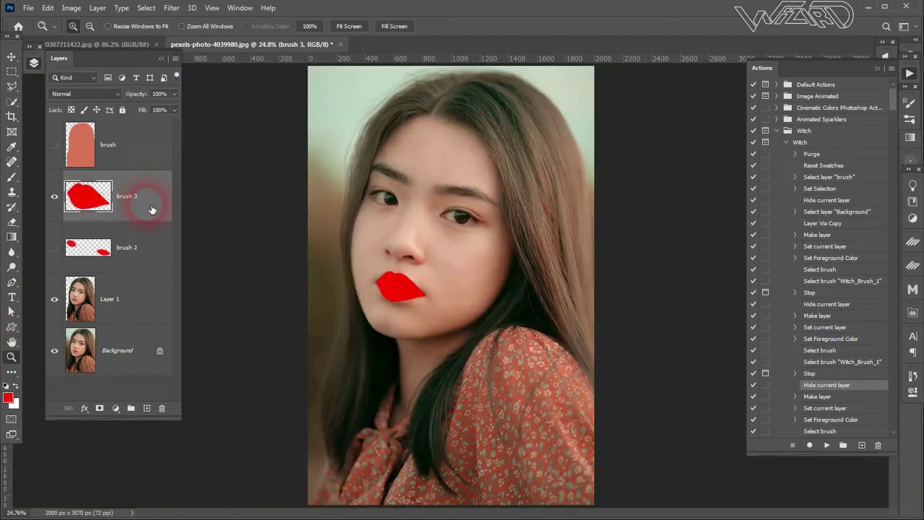
left_click(374, 286)
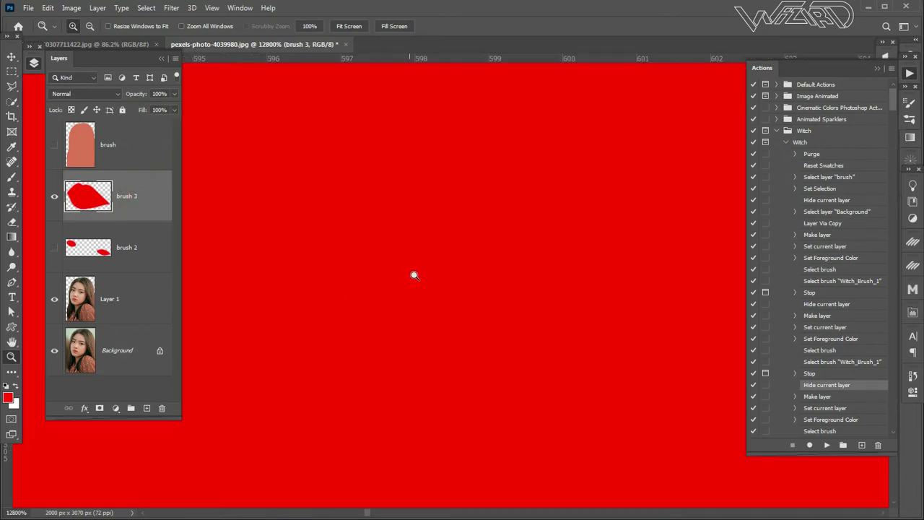
key("ctrl+0")
left_click(399, 286)
left_click(399, 286)
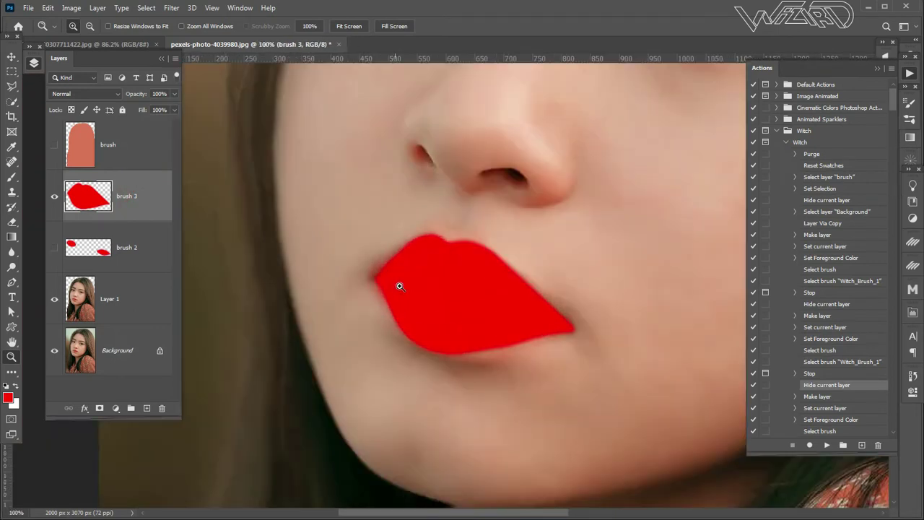
key("b")
left_click_drag(360, 283, 389, 305)
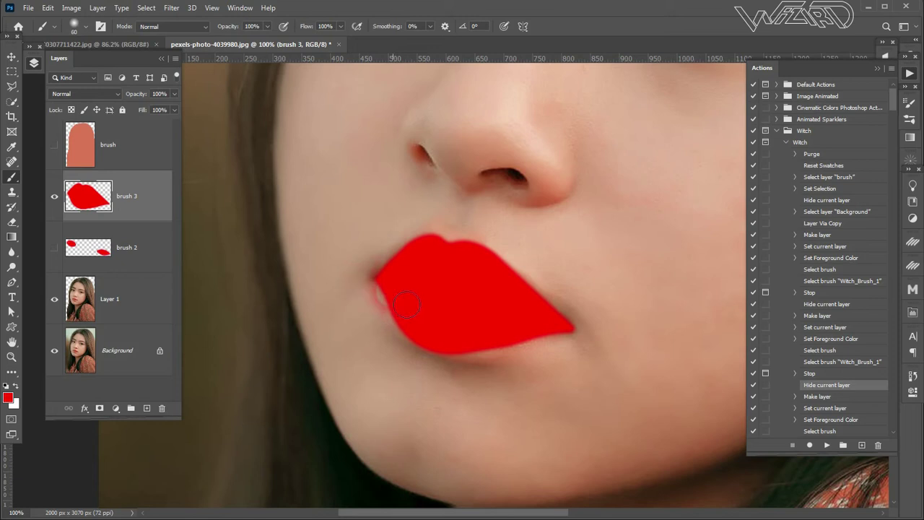
left_click(827, 445)
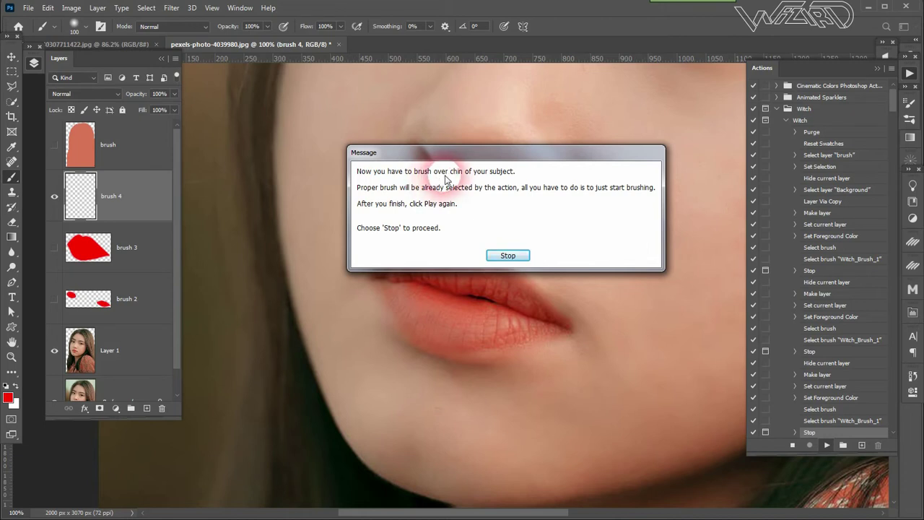
- Paint the chin solid red on the brush 4 layer, fit the view, and resume the Witch action
left_click(508, 252)
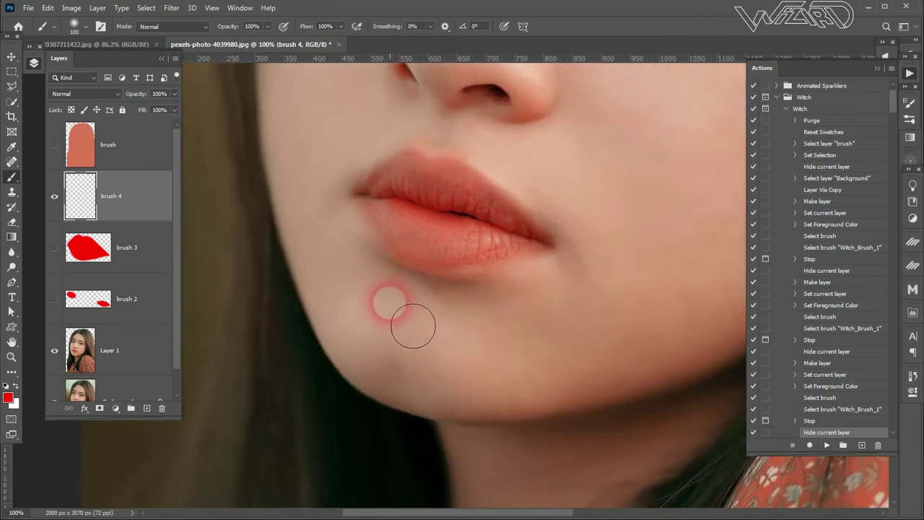
left_click(386, 298)
mouse_move(386, 292)
left_mouse_down()
mouse_move(433, 397)
mouse_move(413, 368)
left_mouse_up()
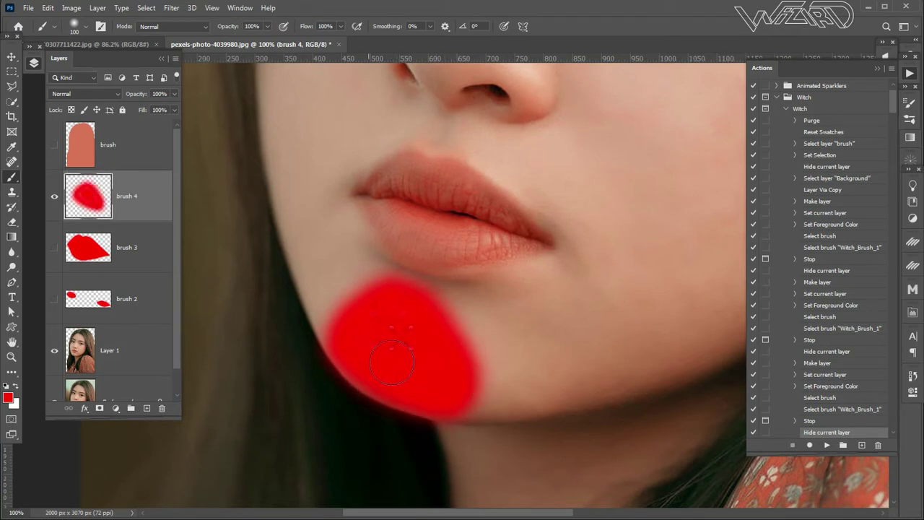
left_click(11, 356)
key("ctrl+0")
left_click(827, 446)
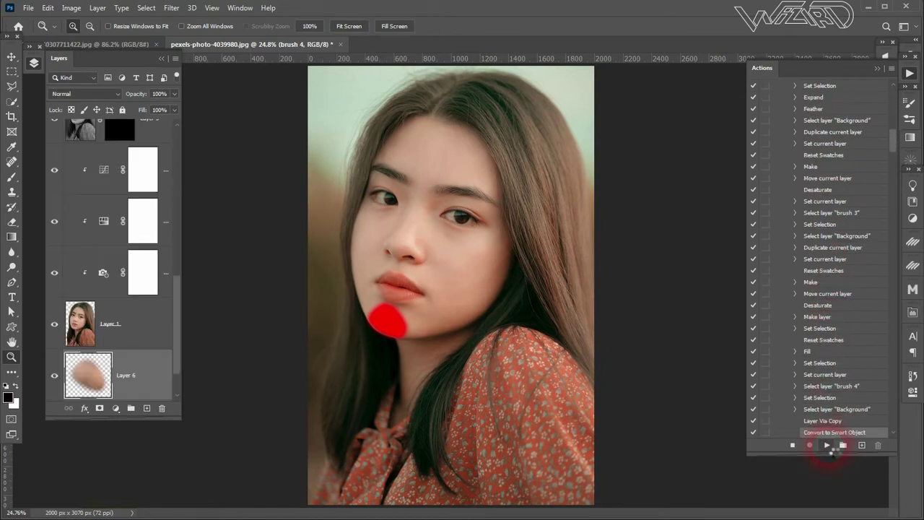
- Move the warp message aside and let the Witch action advance to its Transform step
left_click_drag(545, 162, 714, 156)
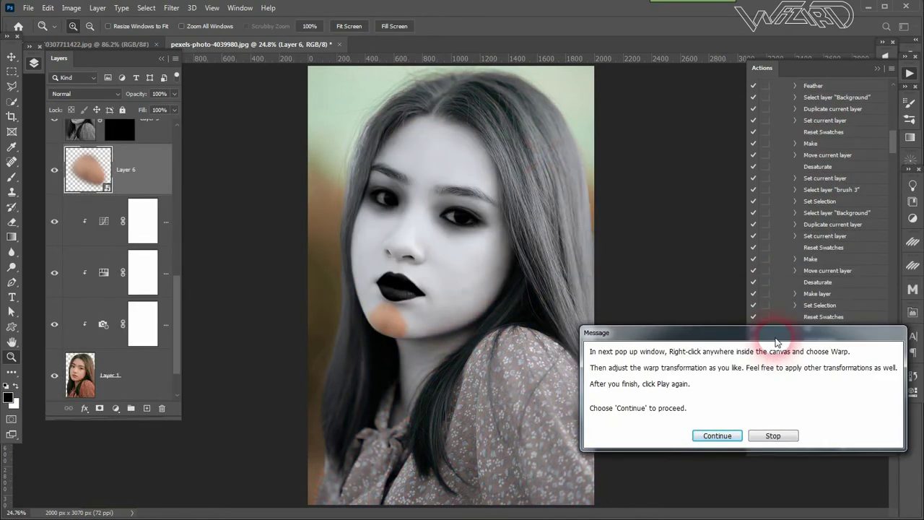
left_click(669, 253)
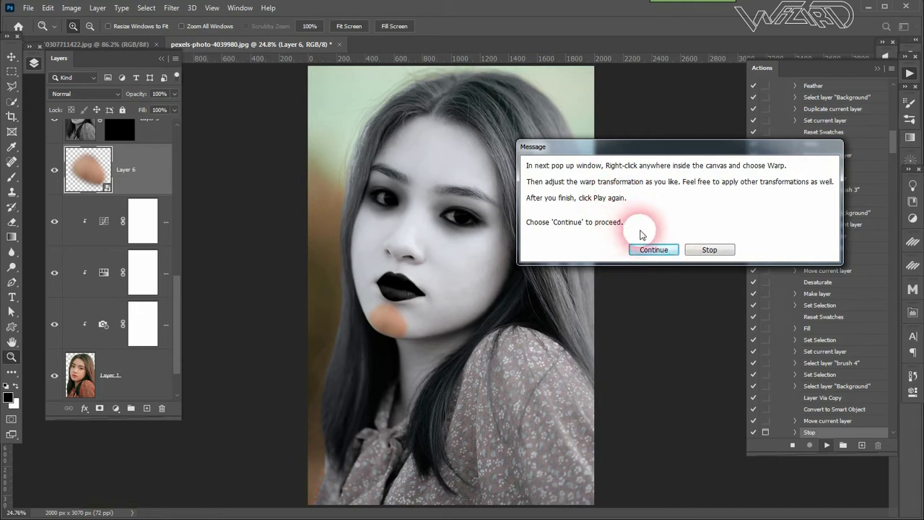
left_click(657, 250)
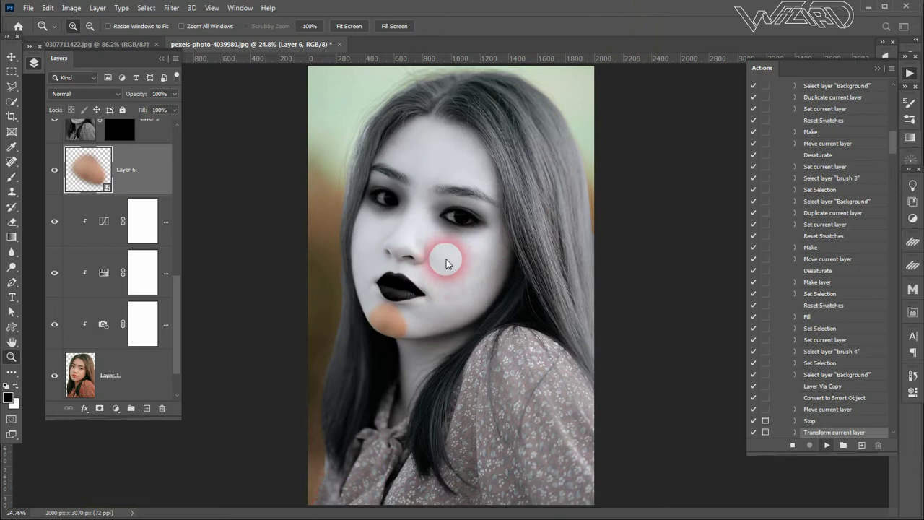
- Free-transform the chin patch layer with a slight nudge so the action can continue
key("ctrl+t")
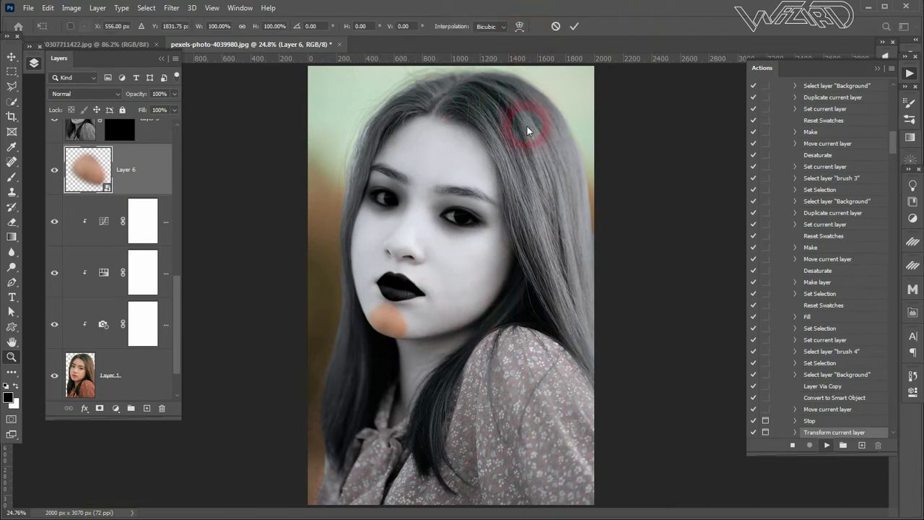
mouse_move(390, 319)
left_mouse_down()
mouse_move(391, 307)
mouse_move(398, 314)
left_mouse_up()
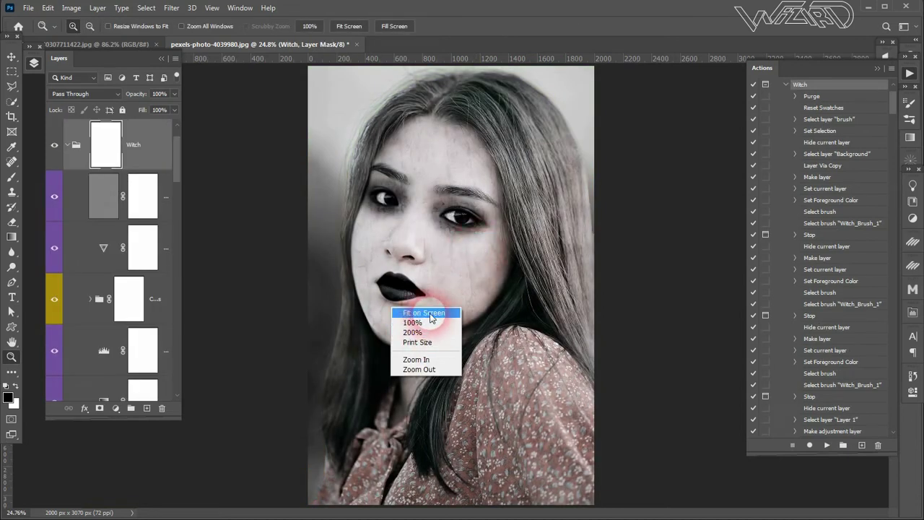
- Fit the image on screen, toggle the Subject Chin layer to compare, then select it
left_click(430, 314)
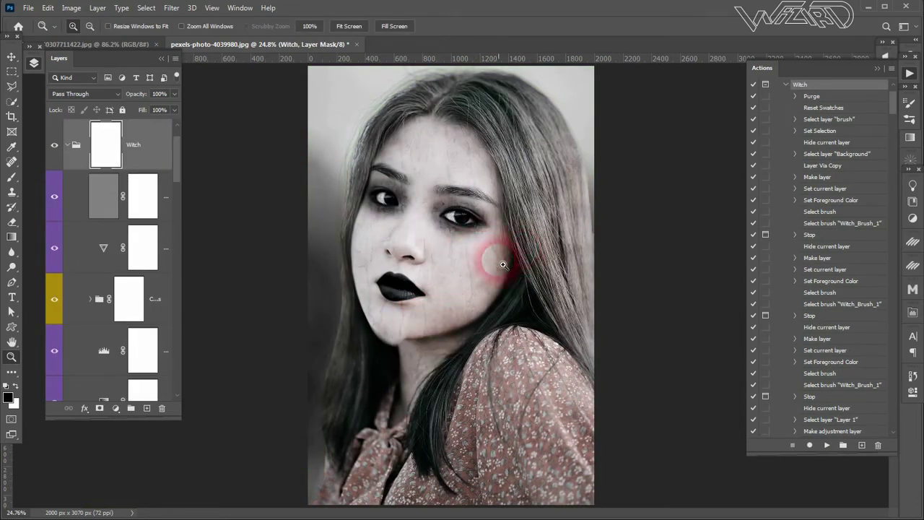
scroll(85, 285, "down", 3)
scroll(88, 300, "down", 3)
scroll(87, 302, "down", 3)
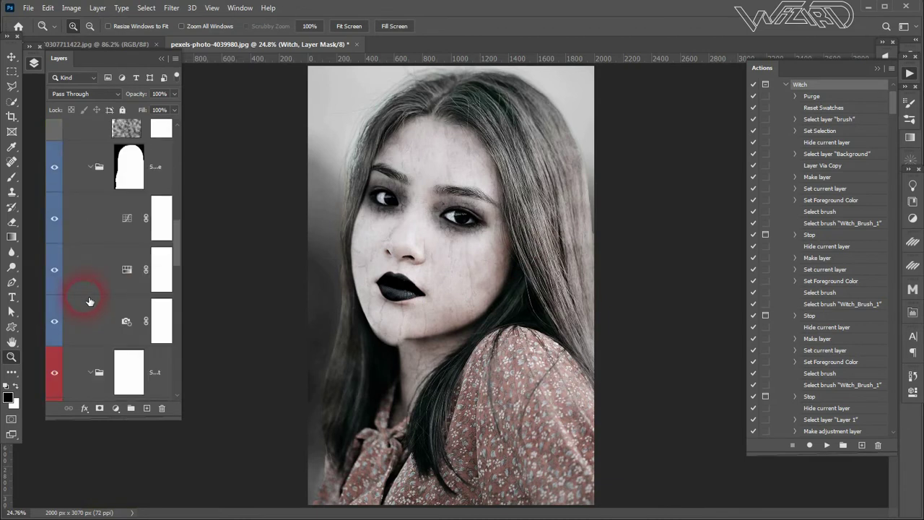
scroll(90, 300, "down", 3)
left_click(57, 377)
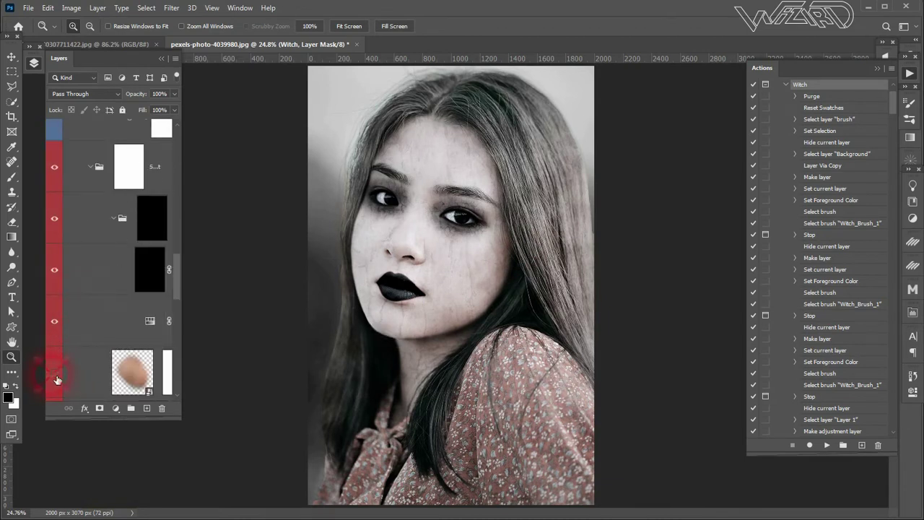
left_click(57, 378)
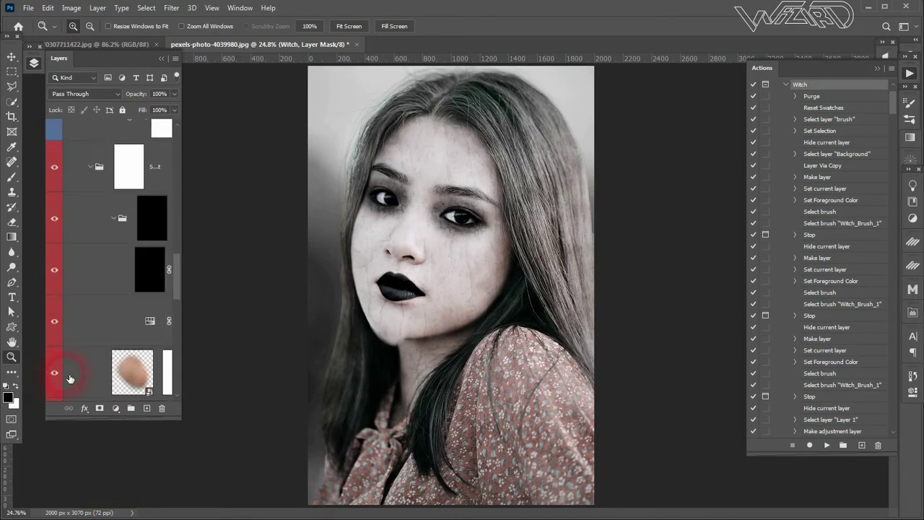
left_click(93, 377)
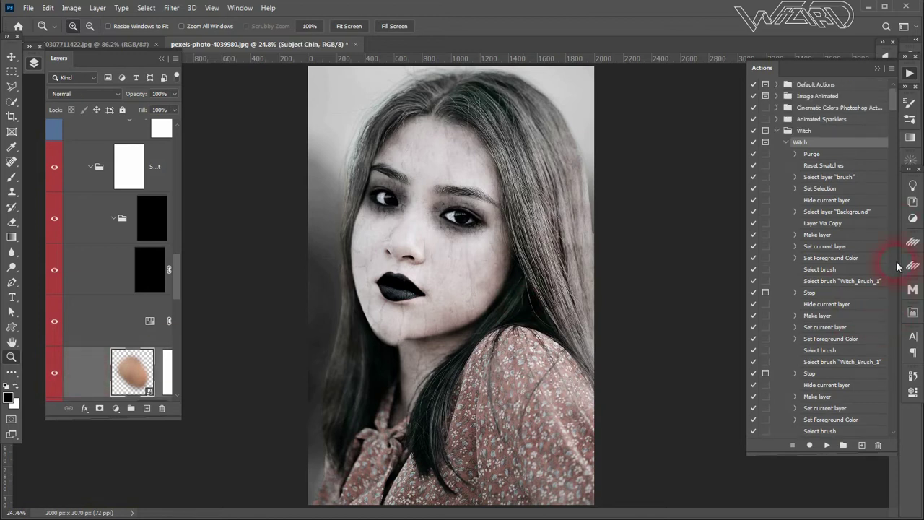
- Review the Witch action's recorded steps and collapse the Actions panel
scroll(830, 303, "down", 4)
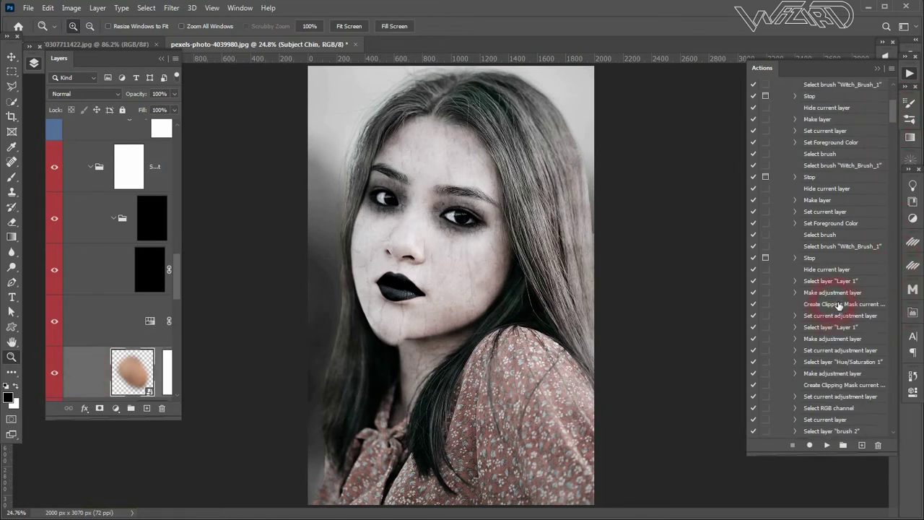
scroll(850, 330, "down", 2)
scroll(850, 330, "down", 2)
scroll(849, 330, "down", 2)
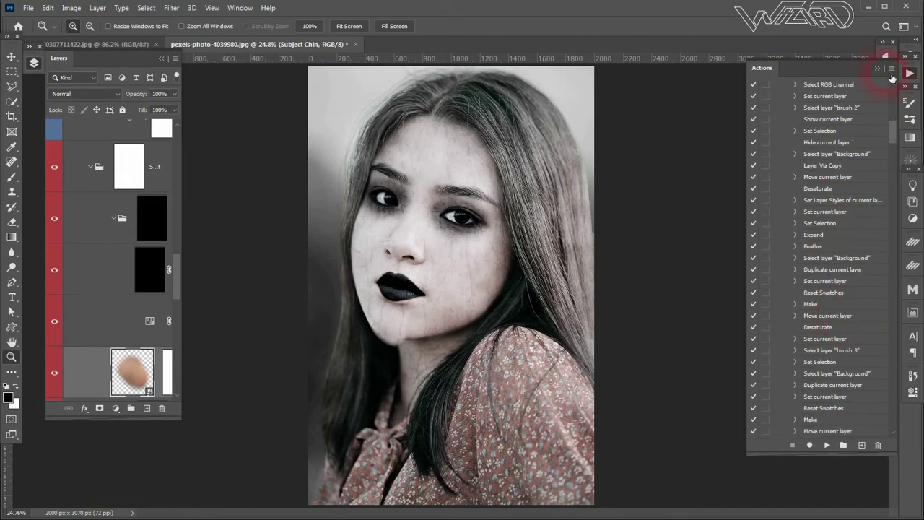
left_click(884, 72)
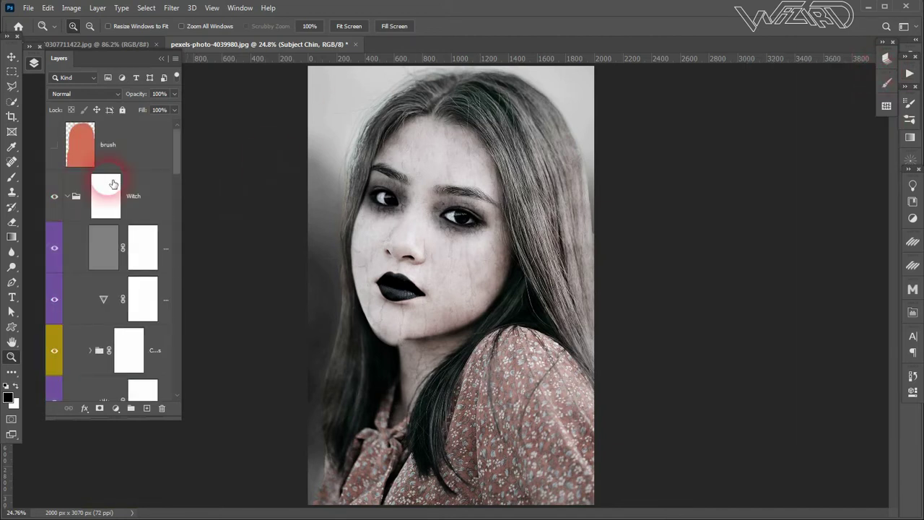
- Collapse the Witch group and add an empty Layer 1 above the visible Background
left_click(66, 195)
left_click(51, 248)
left_click(130, 247)
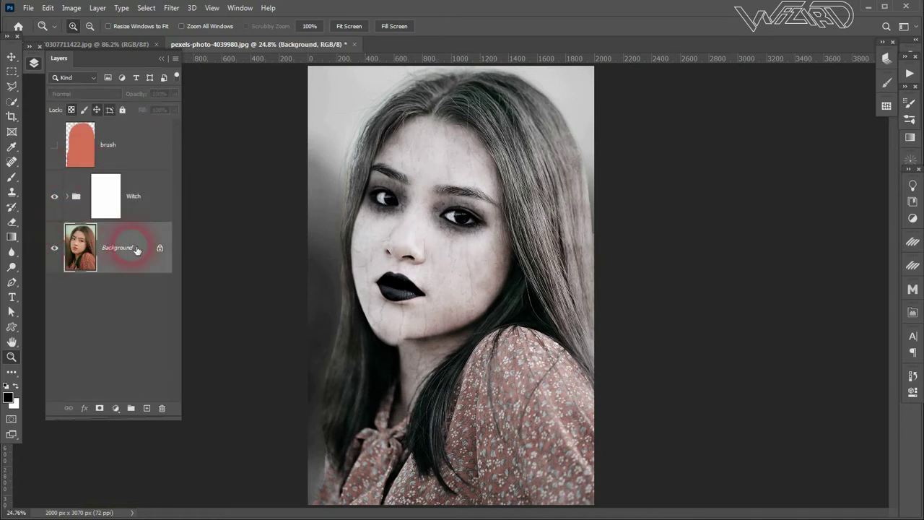
left_click(147, 408)
- Load the saved Model channel as a selection, try a black fill, and remove it
left_click(146, 8)
left_click(168, 290)
left_click(462, 156)
left_click(402, 187)
left_click(550, 131)
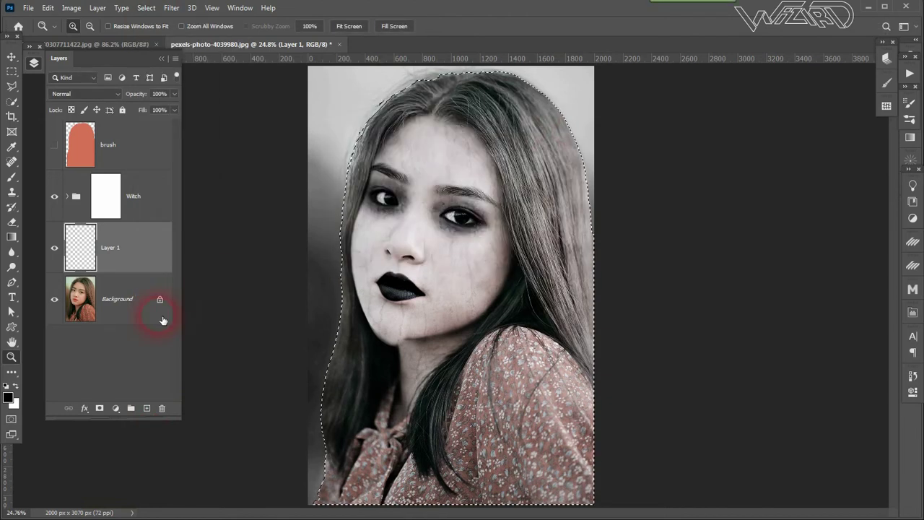
key("alt+BackSpace")
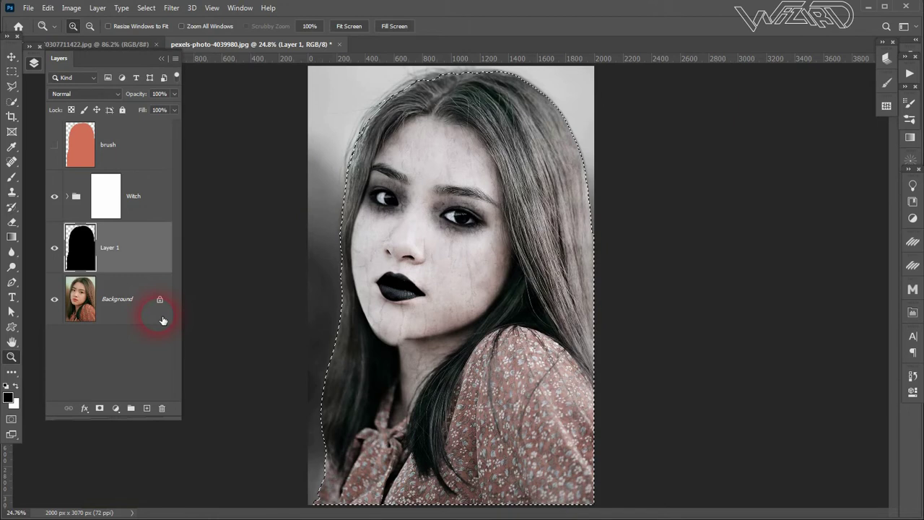
key("Delete")
- Feather the selection by 3 px, fill it black, then undo the fill
left_click(146, 8)
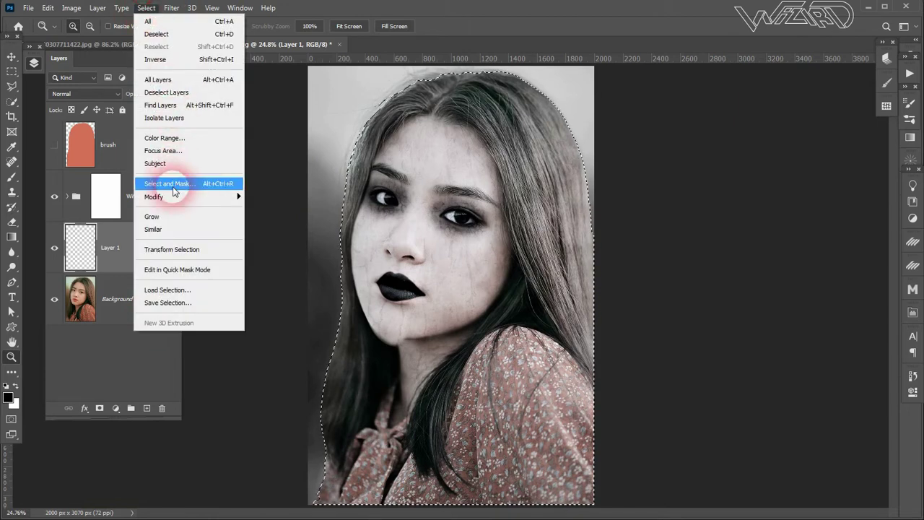
left_click(174, 62)
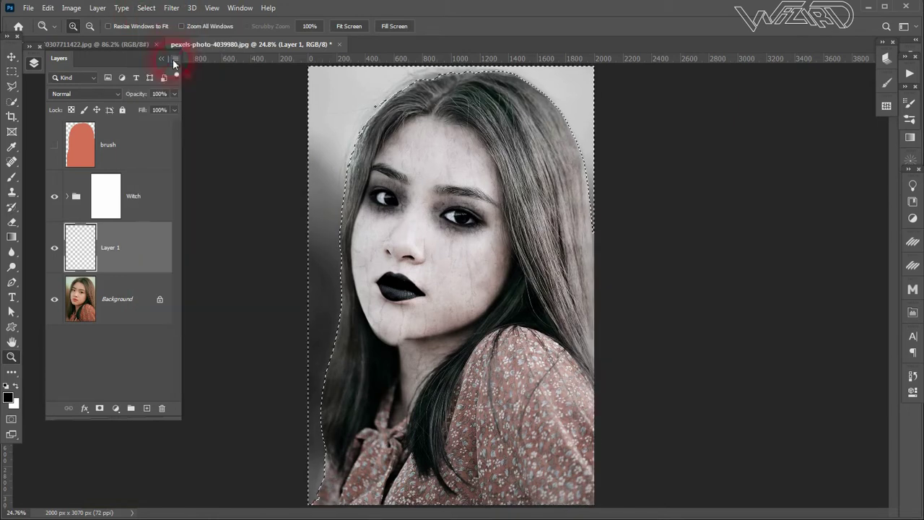
left_click(145, 8)
left_click(270, 245)
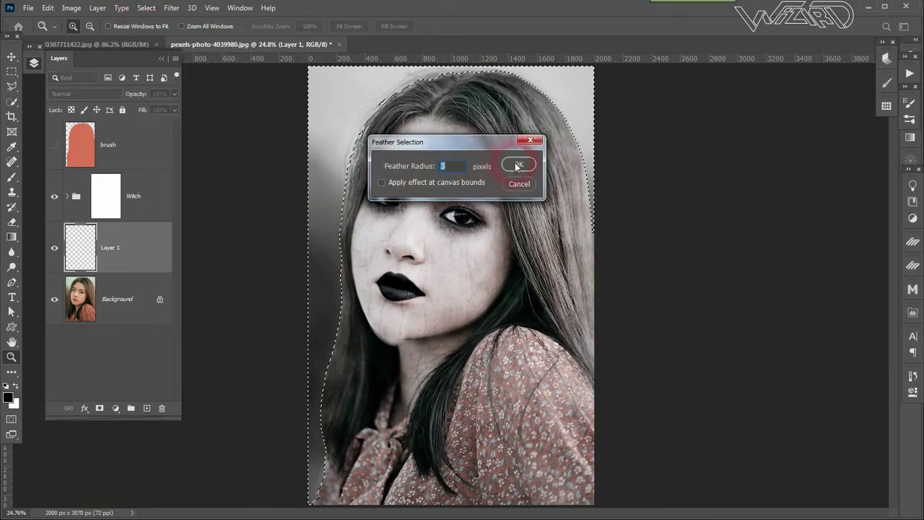
left_click(517, 166)
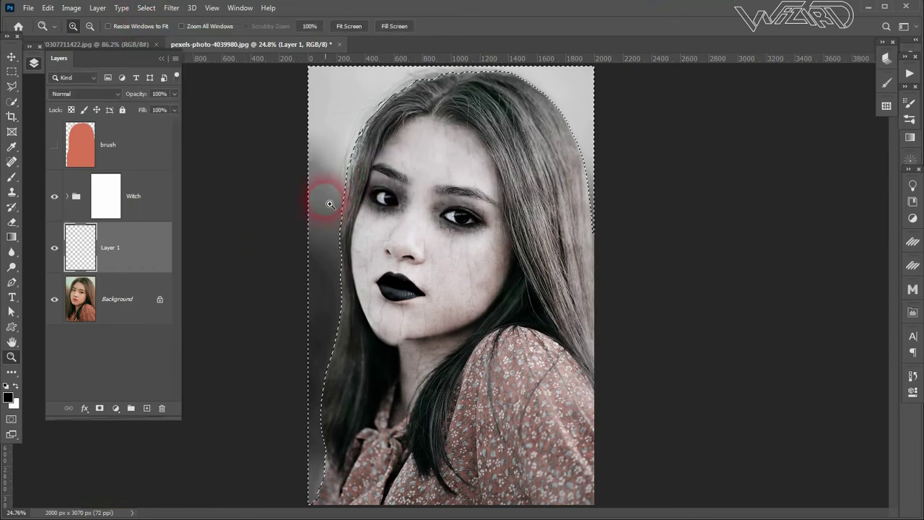
key("alt+BackSpace")
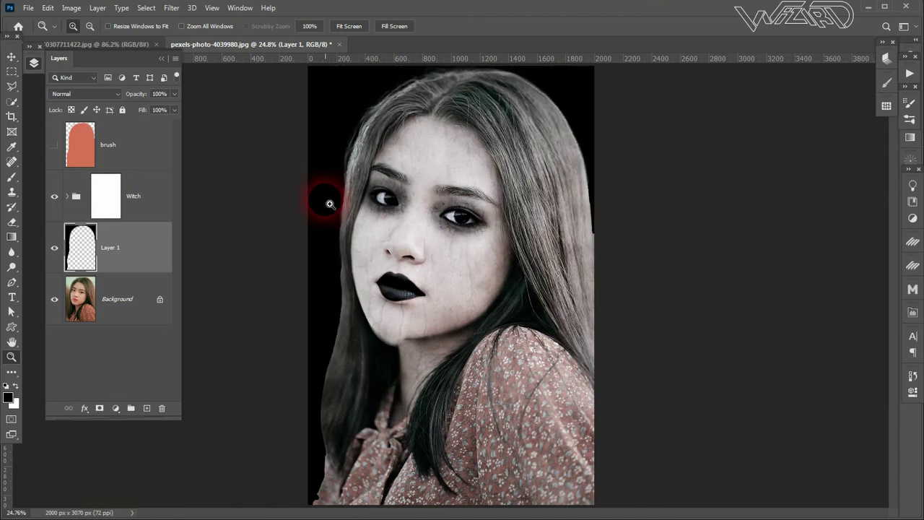
key("ctrl+z")
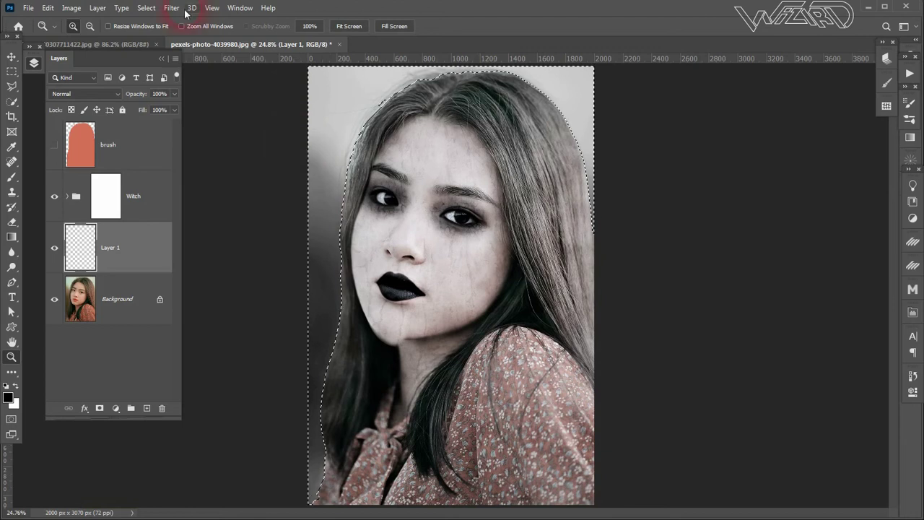
- Feather the selection with a 7 px radius
left_click(146, 8)
left_click(276, 246)
double_click(443, 166)
type("7")
left_click(518, 164)
- Paint the left and top-right background black on Layer 1 with a 600 px brush
key("b")
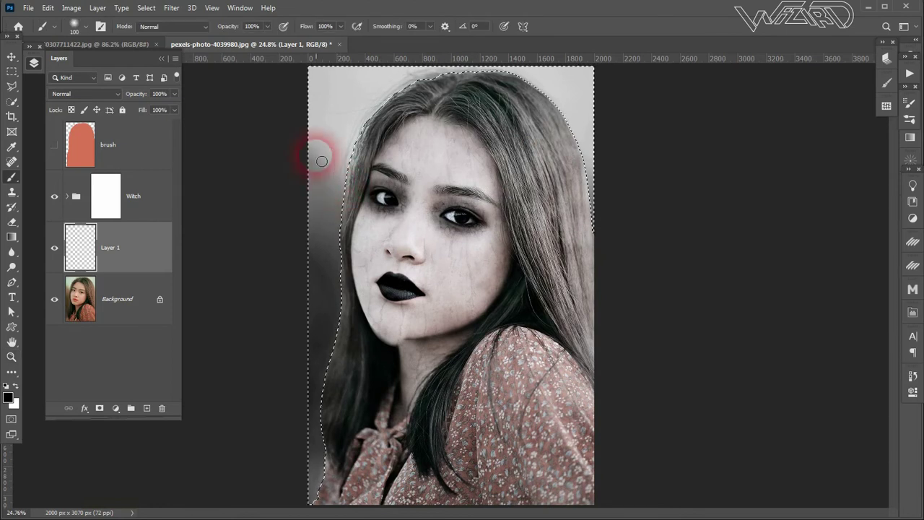
key("bracketright")
key("bracketright")
key("bracketright")
left_click_drag(310, 217, 308, 478)
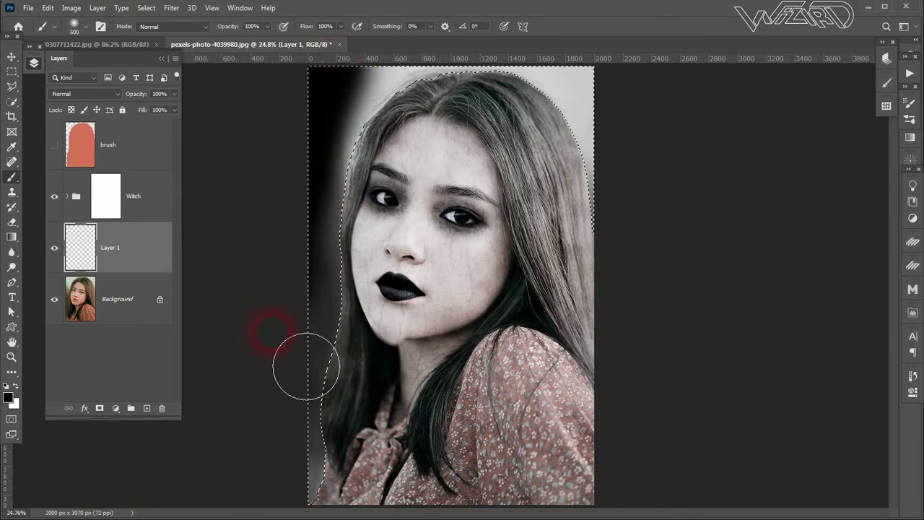
left_click_drag(364, 72, 351, 145)
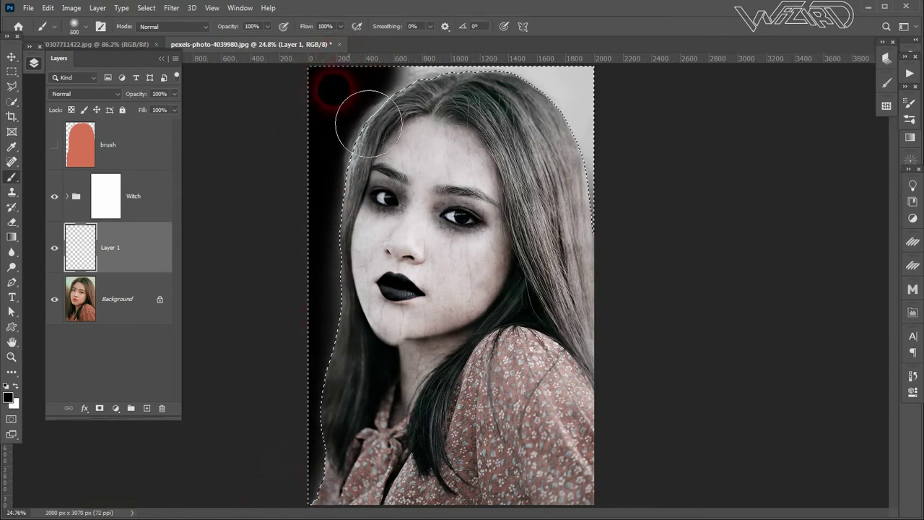
left_click_drag(497, 85, 677, 186)
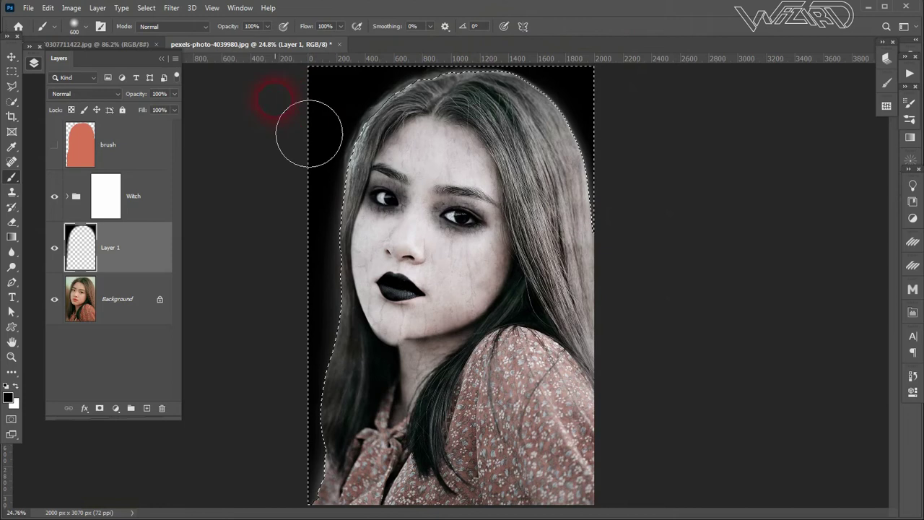
- Save the current selection, feather it again, and toggle the selection off and back on
left_click(148, 8)
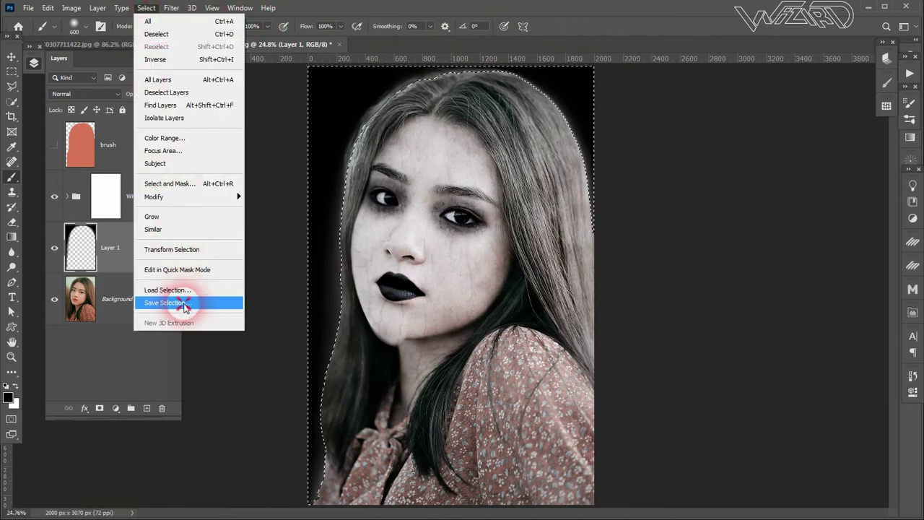
left_click(186, 300)
left_click(551, 150)
left_click(146, 8)
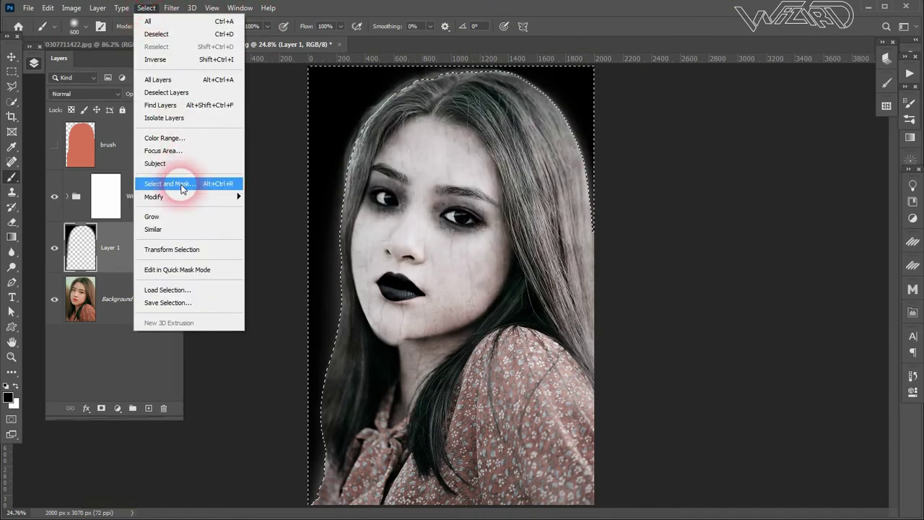
left_click(260, 248)
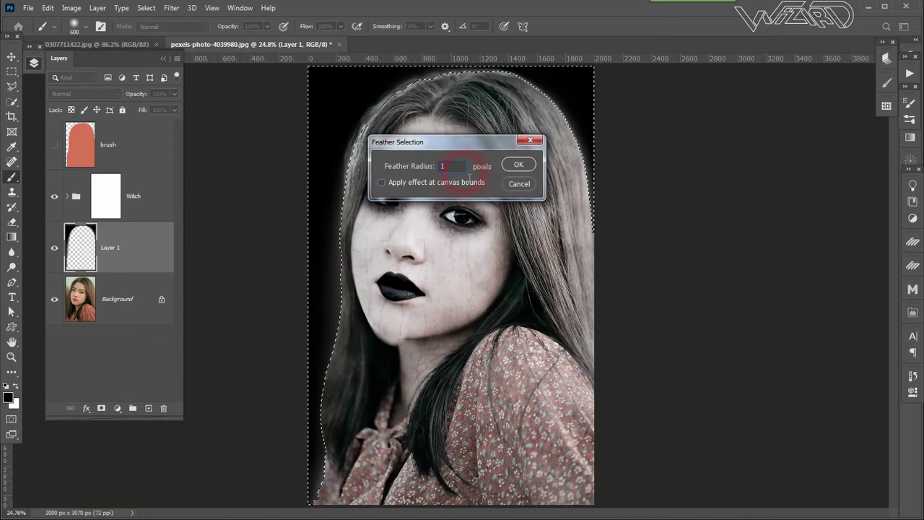
left_click(512, 168)
key("ctrl+d")
key("ctrl+shift+d")
- Repaint along the left and top-right hair edges at 61% opacity, then deselect and compare Layer 1
left_click(267, 26)
left_click_drag(273, 39, 246, 39)
left_click_drag(397, 123, 330, 412)
left_click_drag(402, 82, 602, 142)
key("ctrl+d")
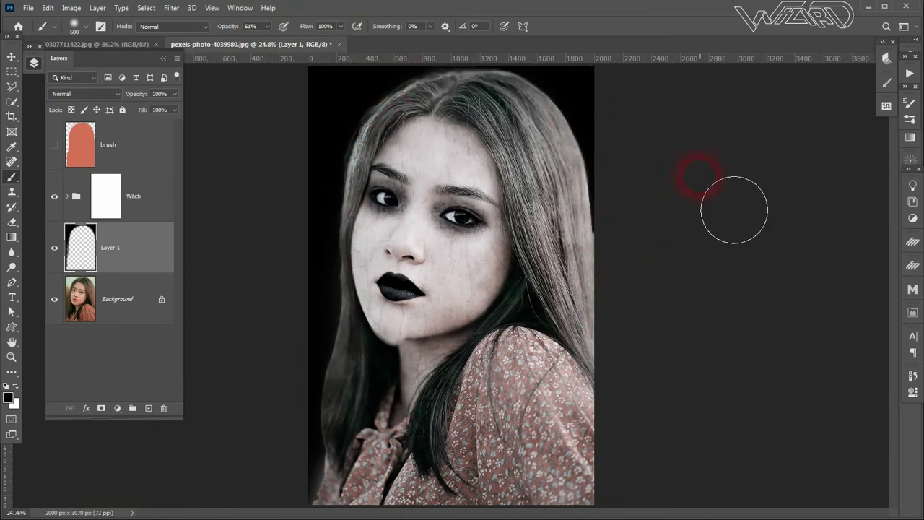
left_click(55, 248)
left_click(54, 248)
left_click(54, 248)
left_click(146, 8)
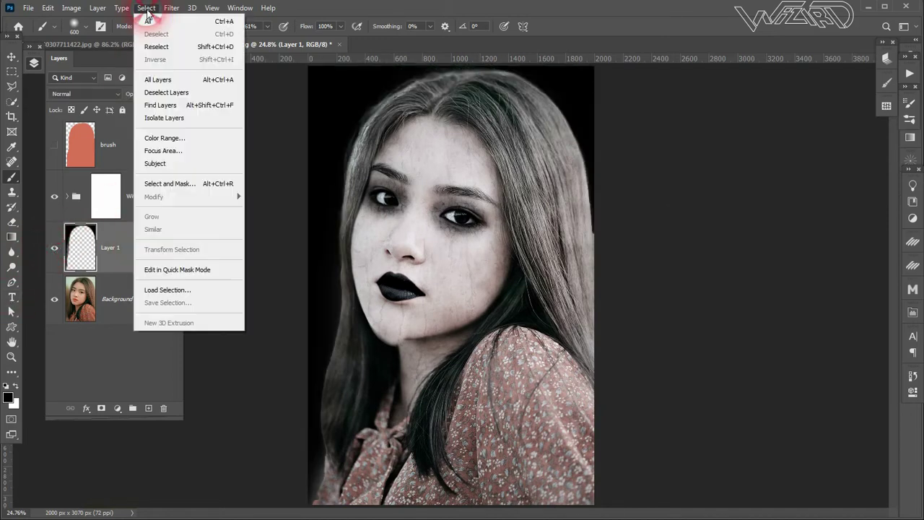
- Try lowering Layer 1's opacity, then delete Layer 1 entirely
left_click(245, 27)
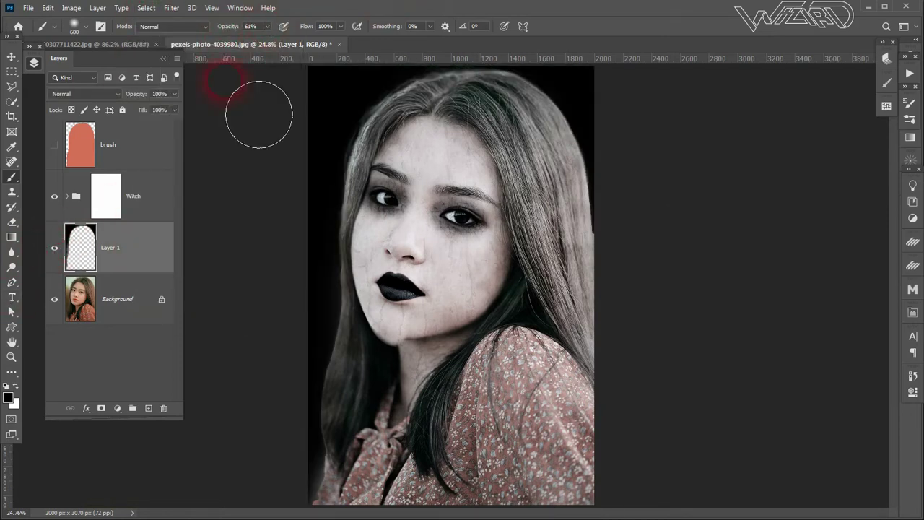
left_click_drag(272, 39, 276, 39)
left_click_drag(169, 108, 119, 109)
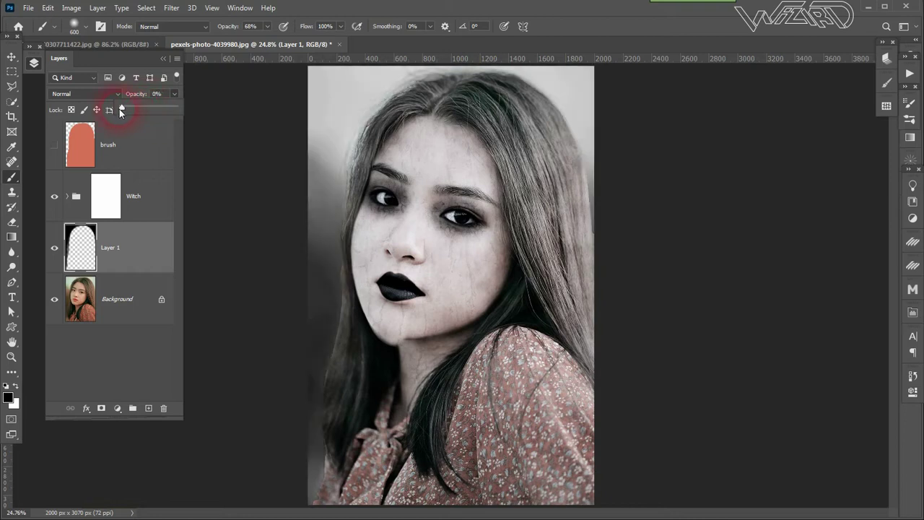
left_click(137, 241)
key("Delete")
- Add a Curves 1 adjustment above Background with a darkening curve and no layer mask
left_click(117, 408)
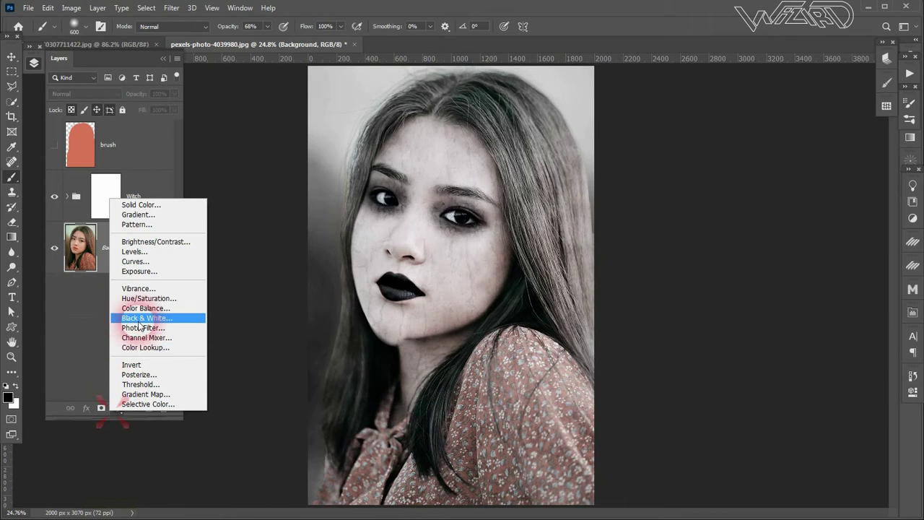
left_click(144, 262)
mouse_move(821, 427)
left_mouse_down()
mouse_move(843, 443)
mouse_move(821, 433)
mouse_move(856, 349)
left_mouse_up()
left_click(881, 306)
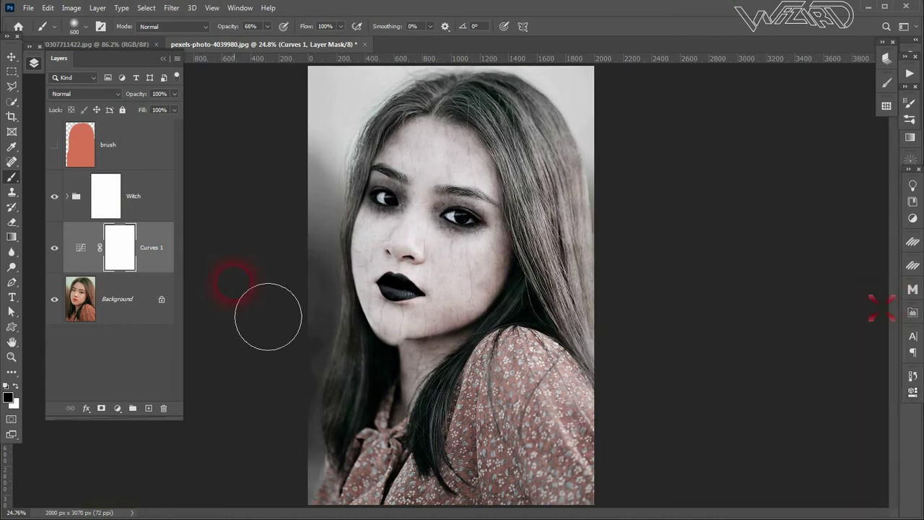
left_click(167, 409)
left_click(548, 192)
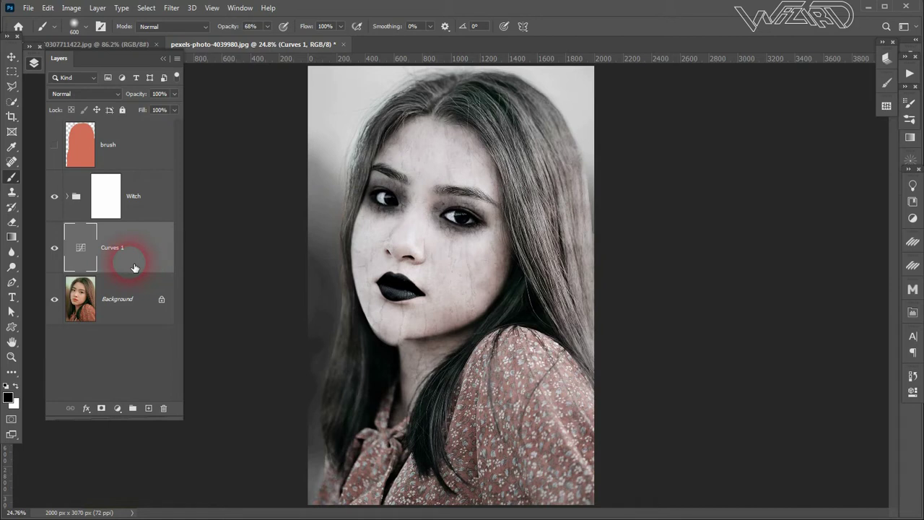
left_click(67, 196)
- Expand the Witch group and toggle its visibility to compare with the original
scroll(93, 307, "down", 3)
scroll(93, 307, "down", 2)
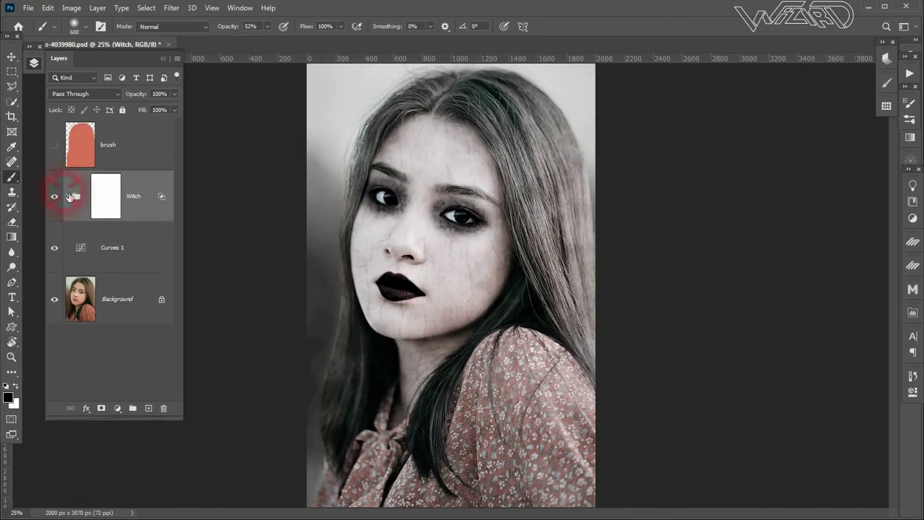
left_click(70, 196)
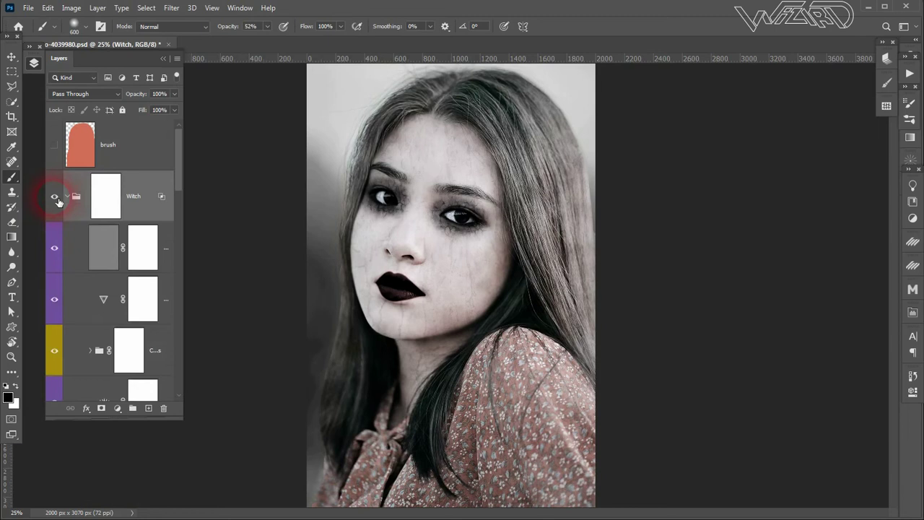
left_click(55, 196)
left_click(55, 249)
scroll(70, 294, "down", 1)
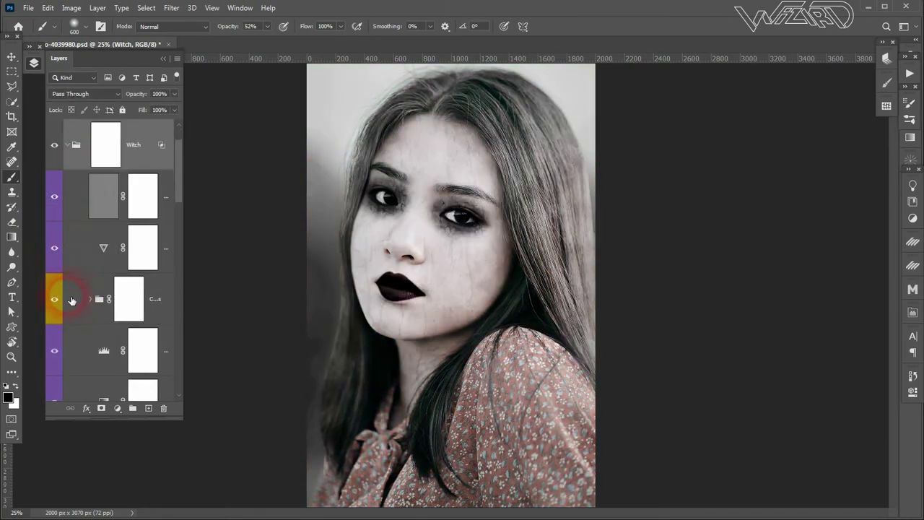
scroll(71, 300, "down", 1)
- Expand Color Looks, set CL_1 to 27% opacity, and preview its other tint layers
left_click(89, 247)
left_click(91, 304)
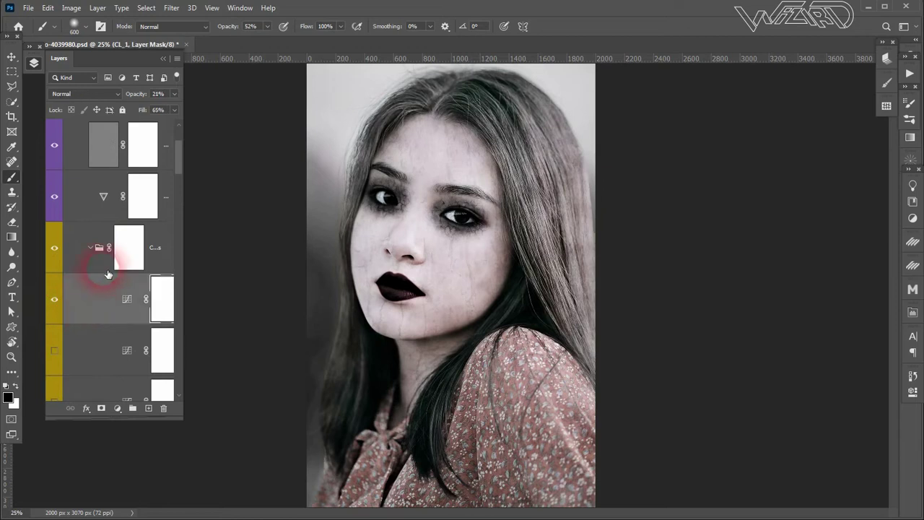
left_click(174, 94)
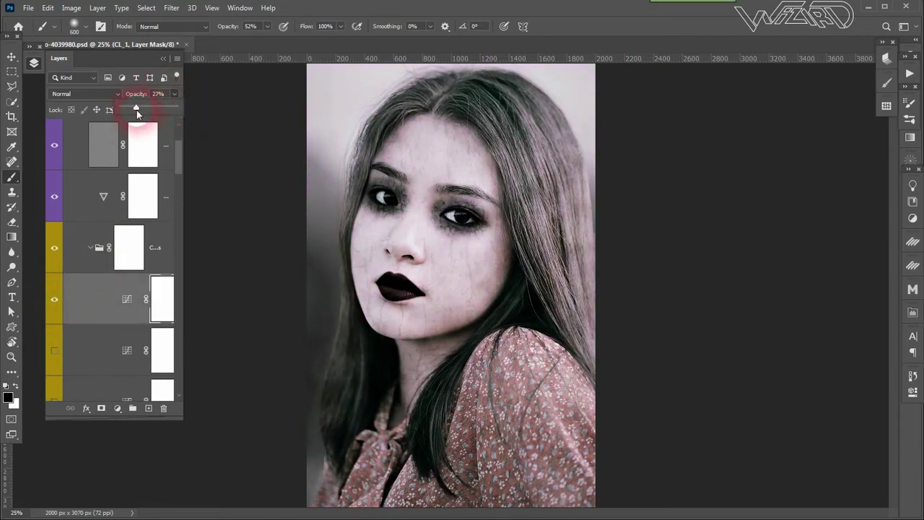
left_click(116, 299)
scroll(58, 310, "down", 2)
left_click(55, 299)
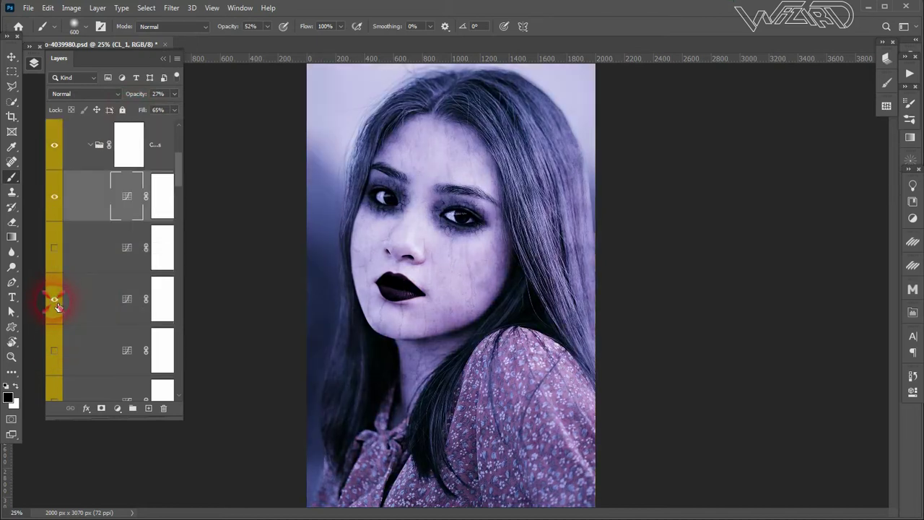
left_click(90, 145)
left_click(57, 198)
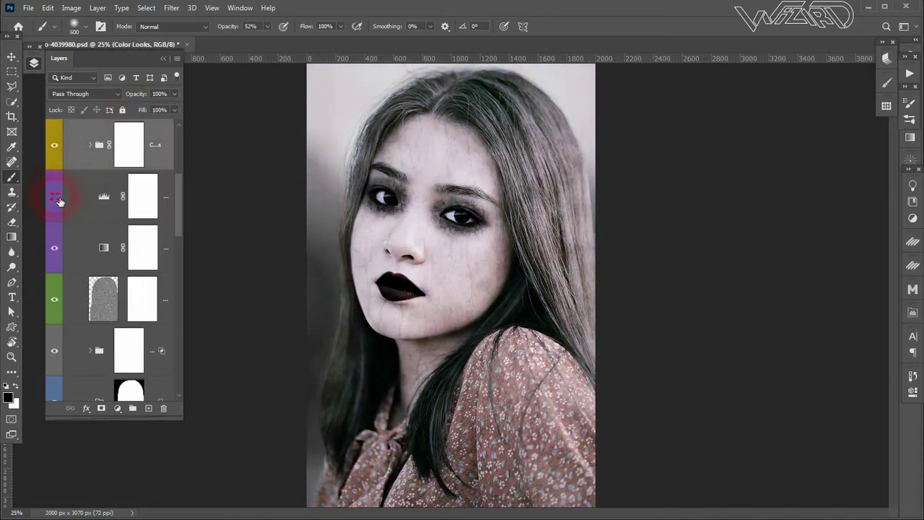
- Compare a group on and off, then bring up T_1's Soft Light Pattern Overlay style
scroll(71, 298, "up", 1)
left_click(55, 299)
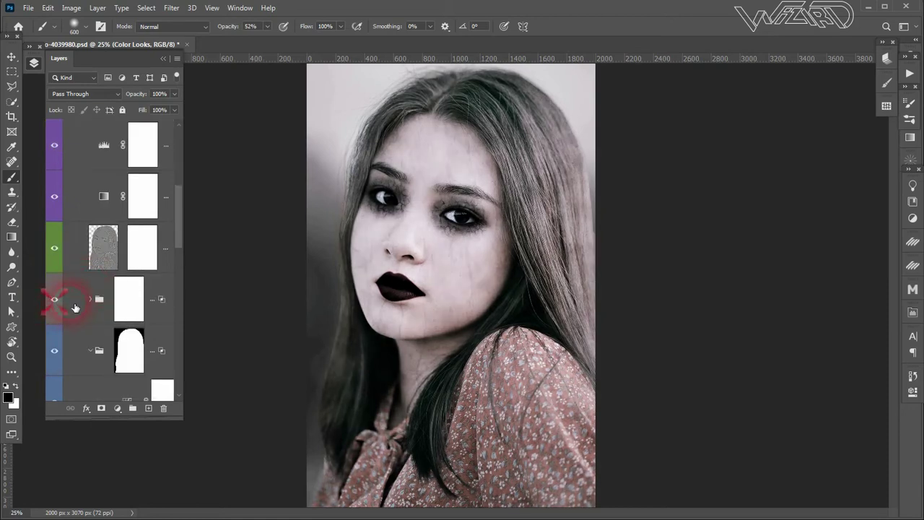
left_click(89, 299)
scroll(95, 299, "down", 2)
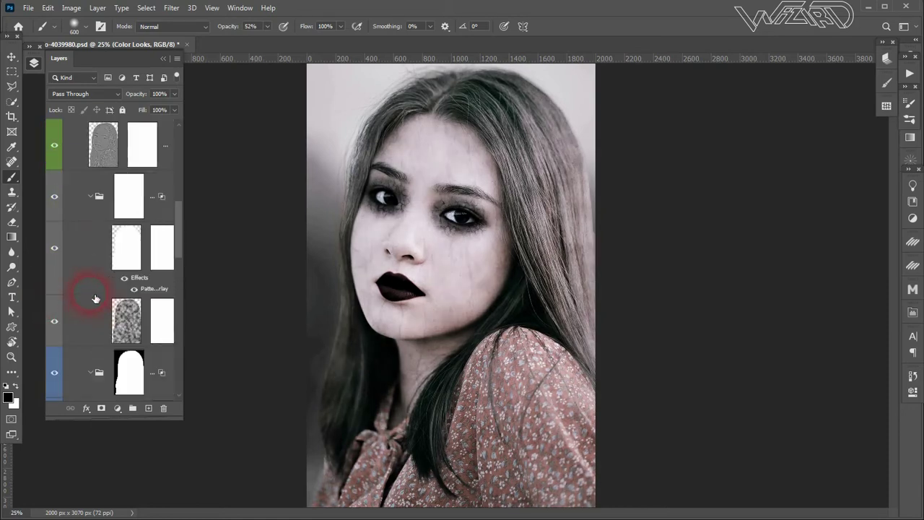
double_click(154, 288)
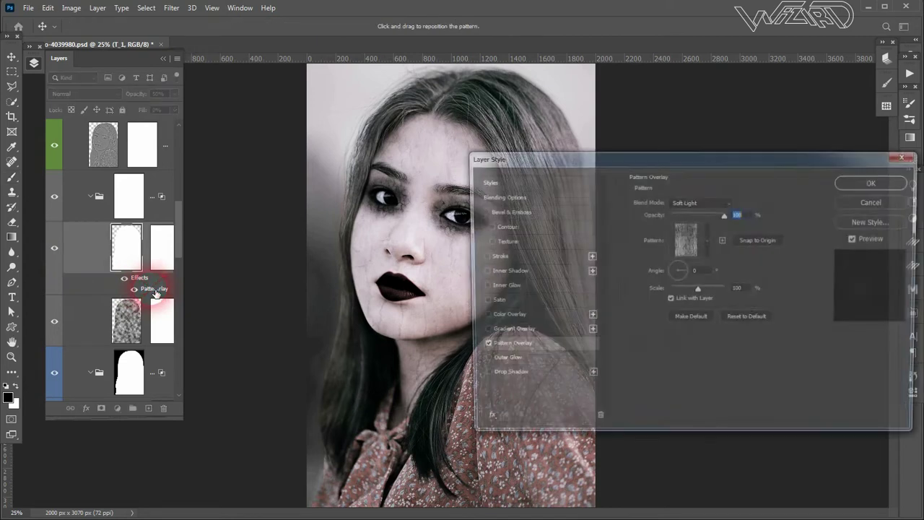
- Switch T_1's Pattern Overlay from Soft Light to Overlay at 90% opacity and apply it
left_click_drag(609, 162, 695, 155)
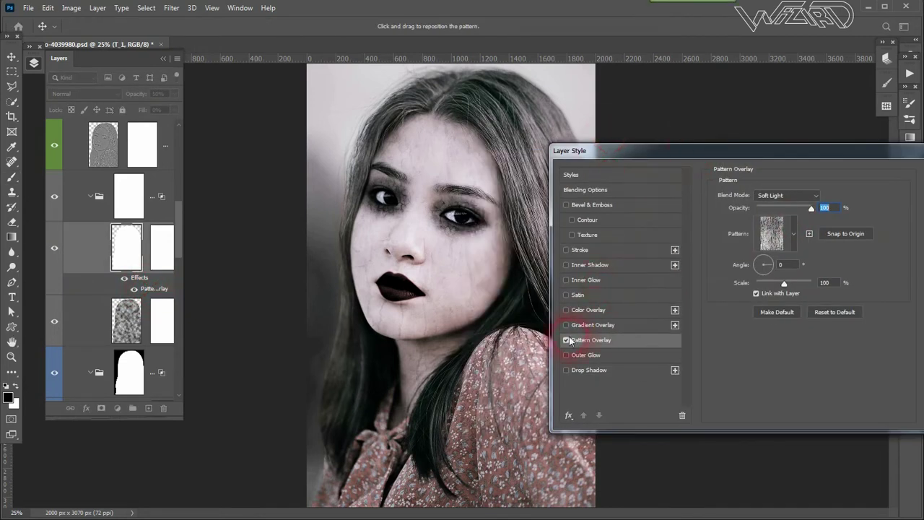
left_click(741, 266)
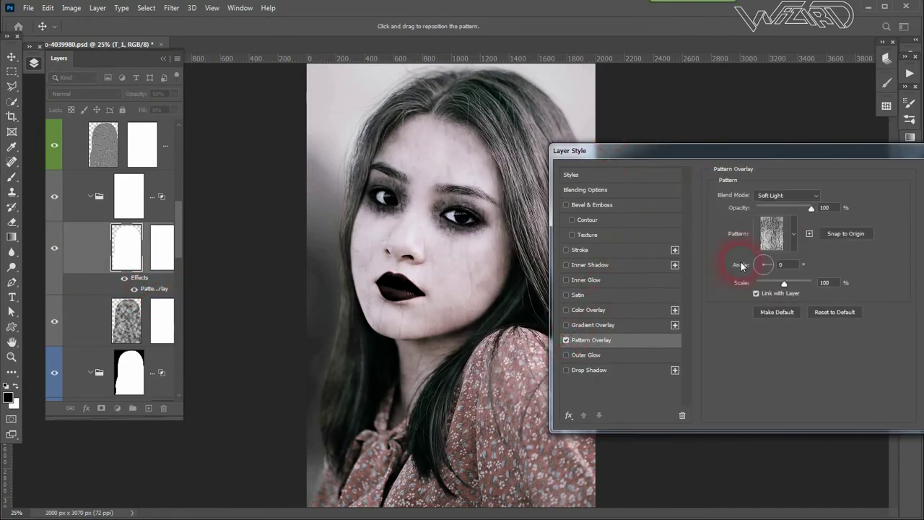
left_click(817, 197)
left_click(784, 334)
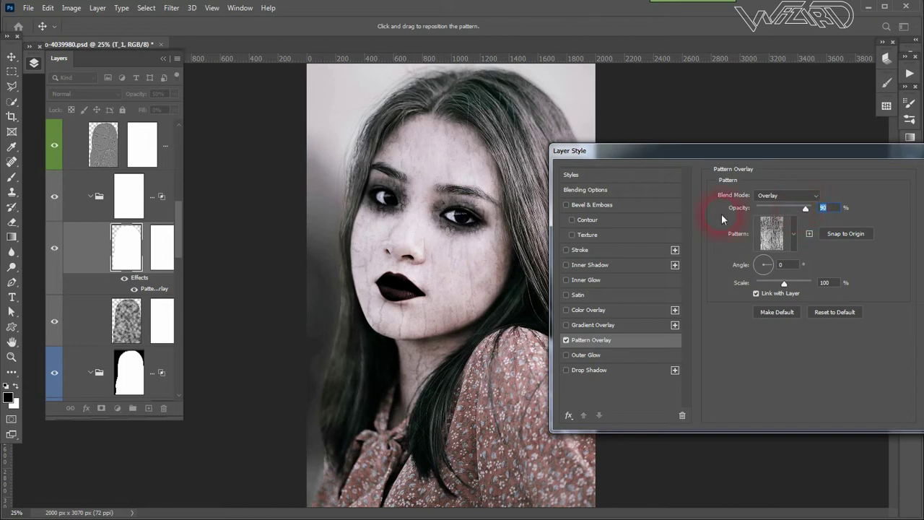
left_click(566, 341)
left_click(566, 341)
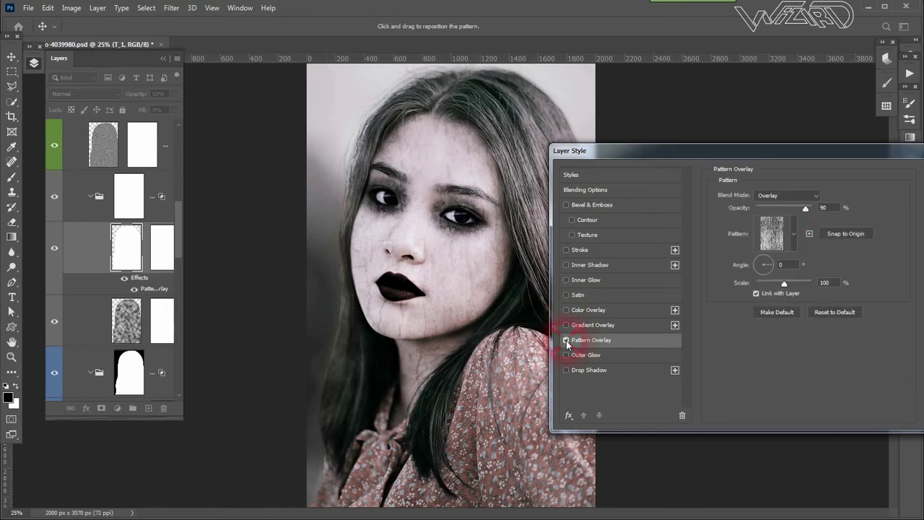
left_click_drag(794, 148, 635, 116)
left_click(773, 137)
key("b")
left_click(163, 249)
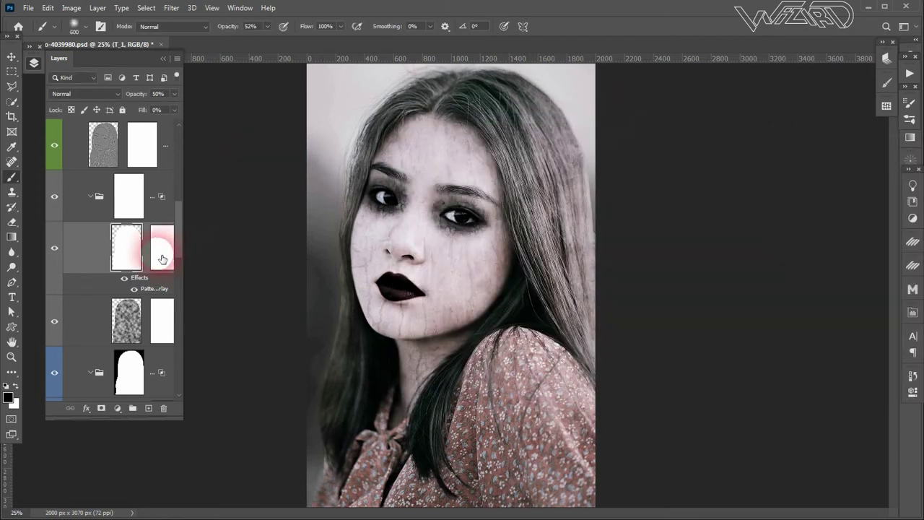
- Mask the cracks out around both eyes on T_1 with a 300 px brush at 100% opacity
key("[")
key("[")
key("[")
left_click_drag(443, 213, 469, 225)
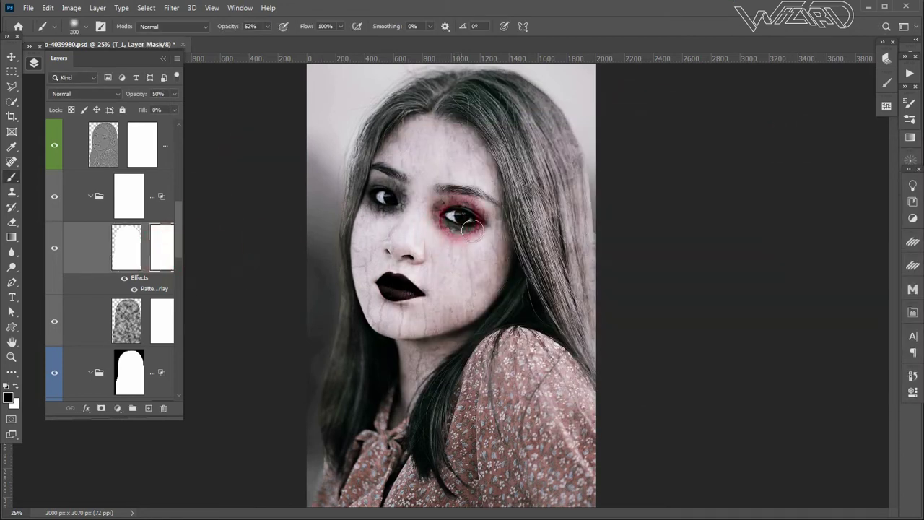
key("ctrl+z")
left_click_drag(372, 193, 394, 210)
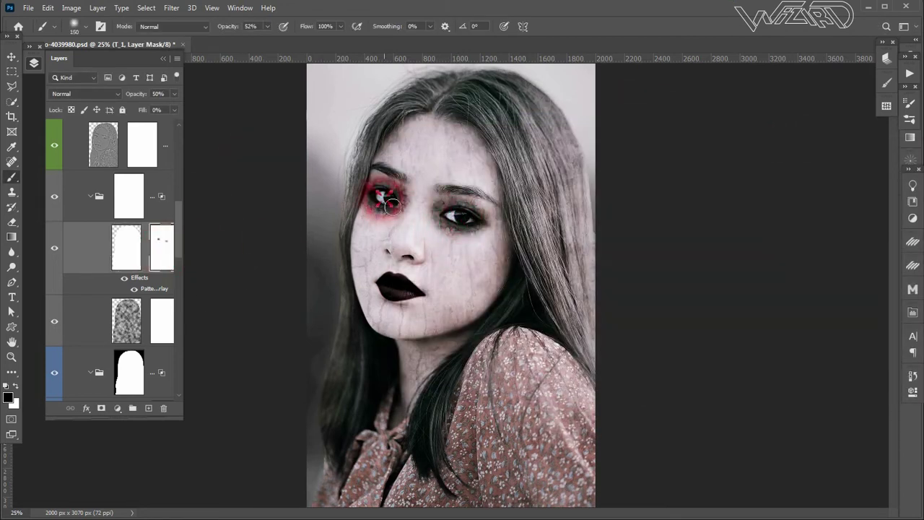
left_click(267, 26)
left_click_drag(269, 41, 297, 41)
mouse_move(444, 210)
left_mouse_down()
mouse_move(465, 228)
mouse_move(383, 206)
left_mouse_up()
left_click_drag(134, 280, 137, 296)
left_click(134, 289)
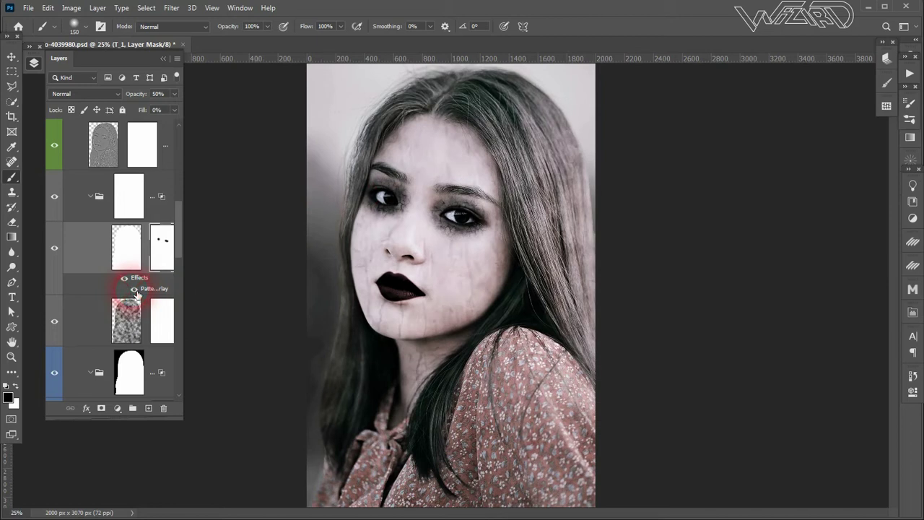
- Mask the texture off the background beside the hair with a 500 px brush at 67–100% opacity
left_click(267, 26)
left_click_drag(274, 40, 249, 40)
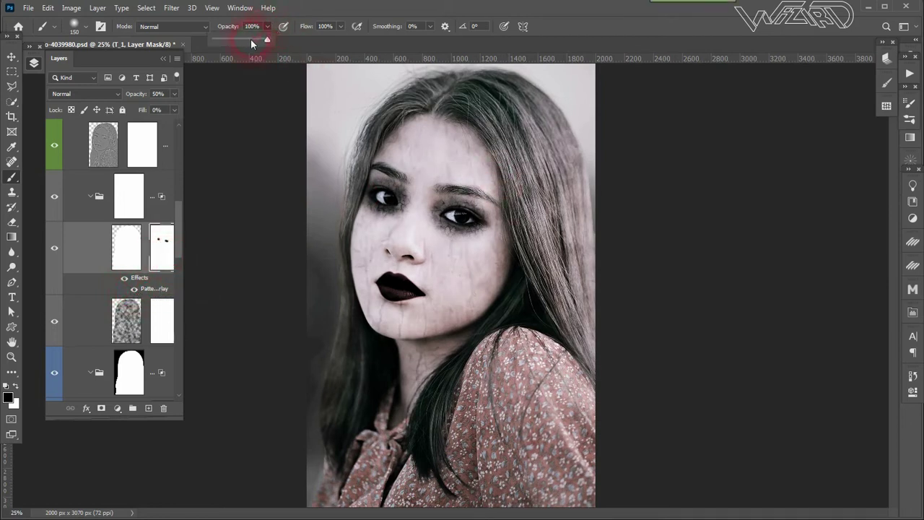
key("bracketright")
key("bracketright")
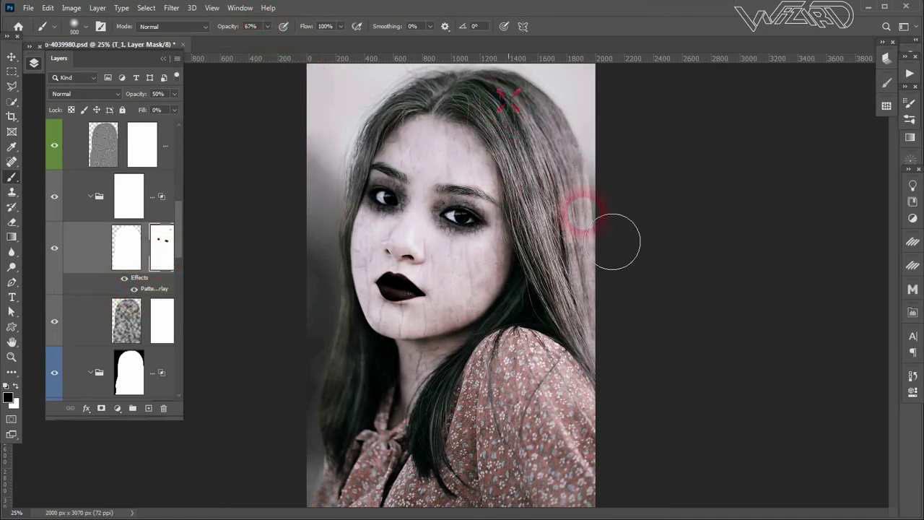
left_click_drag(363, 166, 345, 309)
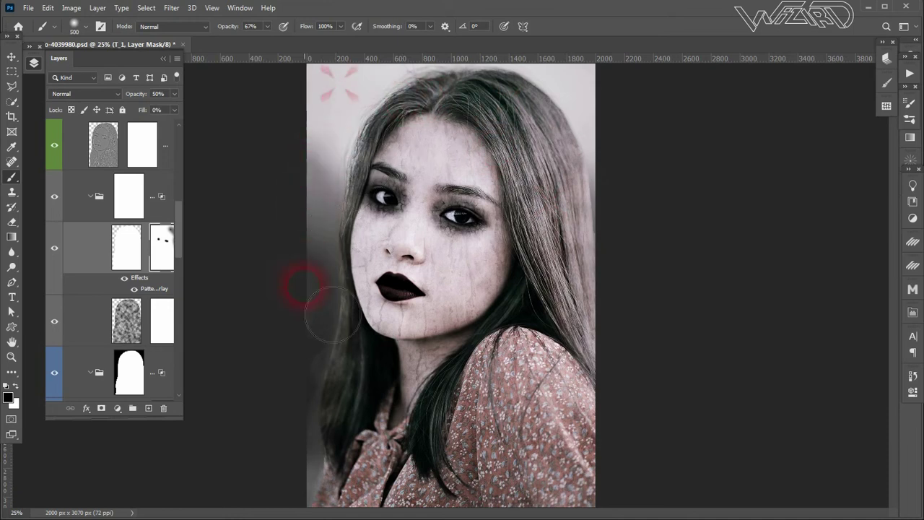
left_click_drag(266, 41, 289, 40)
mouse_move(318, 72)
left_mouse_down()
mouse_move(329, 82)
mouse_move(330, 118)
left_mouse_up()
mouse_move(577, 102)
left_mouse_down()
mouse_move(566, 143)
mouse_move(592, 115)
left_mouse_up()
left_click(639, 303)
left_click(54, 248)
left_click(128, 257)
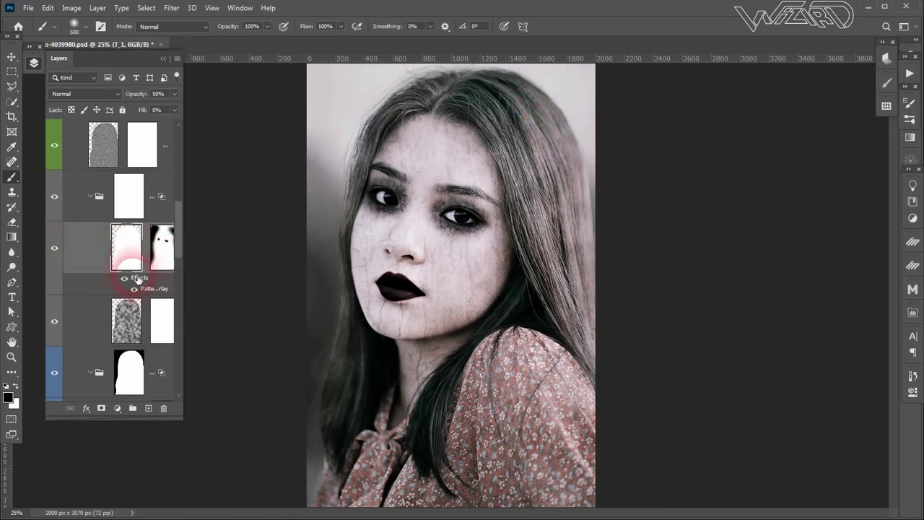
- Duplicate the T_1 crack layer and fill the copy's mask with black, switching to white
key("ctrl+j")
left_click(165, 252)
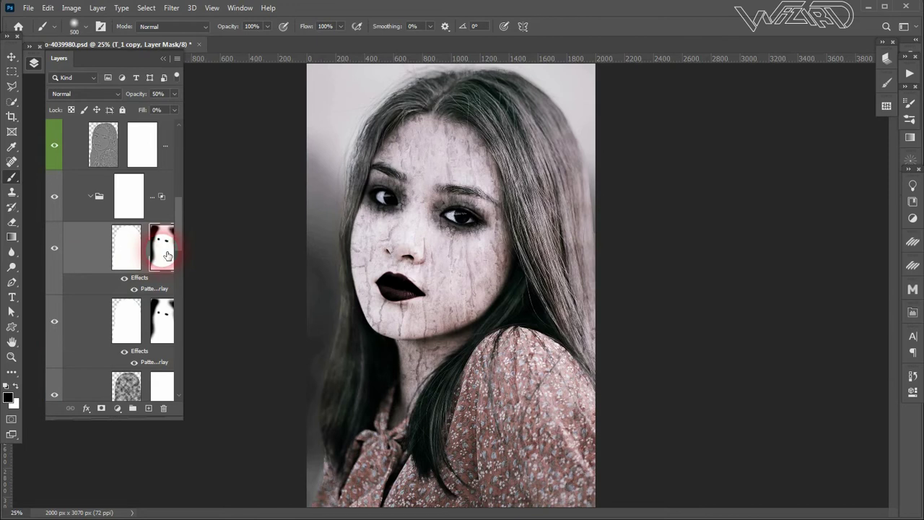
key("alt+BackSpace")
left_click(502, 393)
key("x")
- Reveal copied cracks on the dress and neck, then at 300 brush size on the temple
left_click_drag(516, 443, 537, 427)
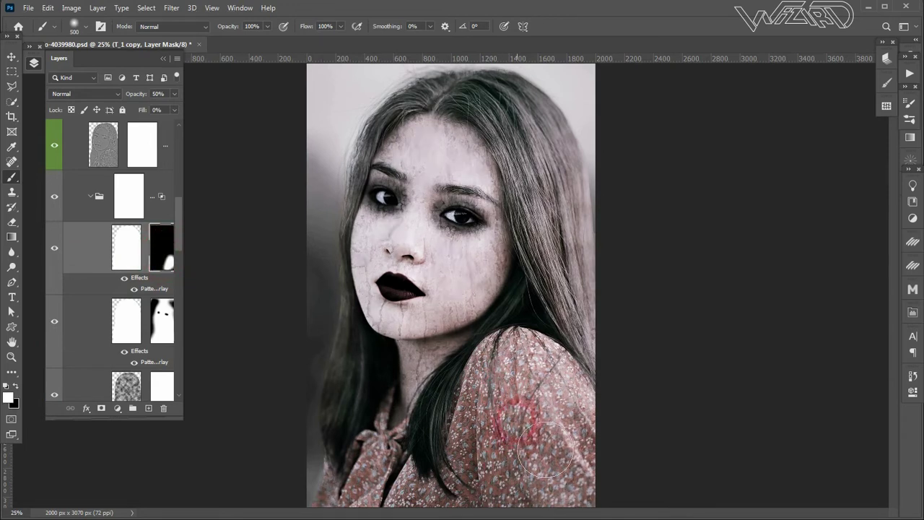
left_click(552, 381)
left_click(497, 439)
left_click_drag(426, 374, 455, 409)
left_click_drag(426, 374, 448, 386)
left_click(497, 491)
key("bracketleft")
key("bracketleft")
key("bracketleft")
left_click(518, 220)
mouse_move(484, 148)
left_mouse_down()
mouse_move(495, 134)
mouse_move(506, 186)
mouse_move(495, 165)
mouse_move(516, 208)
mouse_move(522, 280)
mouse_move(513, 305)
mouse_move(521, 233)
mouse_move(488, 155)
mouse_move(412, 113)
mouse_move(340, 155)
mouse_move(439, 115)
mouse_move(436, 108)
mouse_move(354, 185)
mouse_move(361, 253)
mouse_move(343, 265)
left_mouse_up()
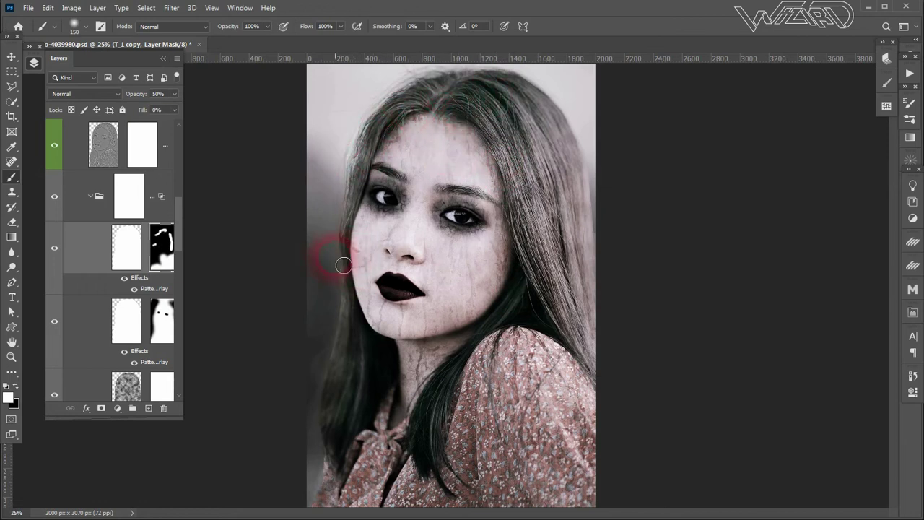
- Paint in extra cracks across chin, jaw, neck, chest, eye, cheek and shoulder, comparing the copy
mouse_move(353, 310)
left_mouse_down()
mouse_move(402, 320)
mouse_move(392, 322)
mouse_move(390, 299)
mouse_move(548, 329)
left_mouse_up()
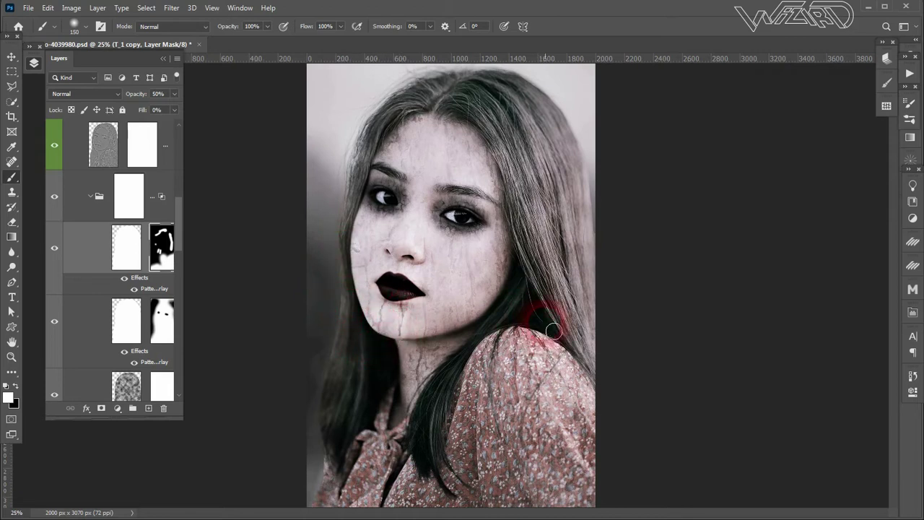
mouse_move(548, 335)
left_mouse_down()
mouse_move(426, 364)
mouse_move(427, 429)
mouse_move(379, 490)
mouse_move(541, 429)
mouse_move(559, 483)
left_mouse_up()
mouse_move(418, 232)
left_mouse_down()
mouse_move(462, 209)
mouse_move(470, 238)
mouse_move(403, 193)
left_mouse_up()
left_click_drag(521, 330, 525, 308)
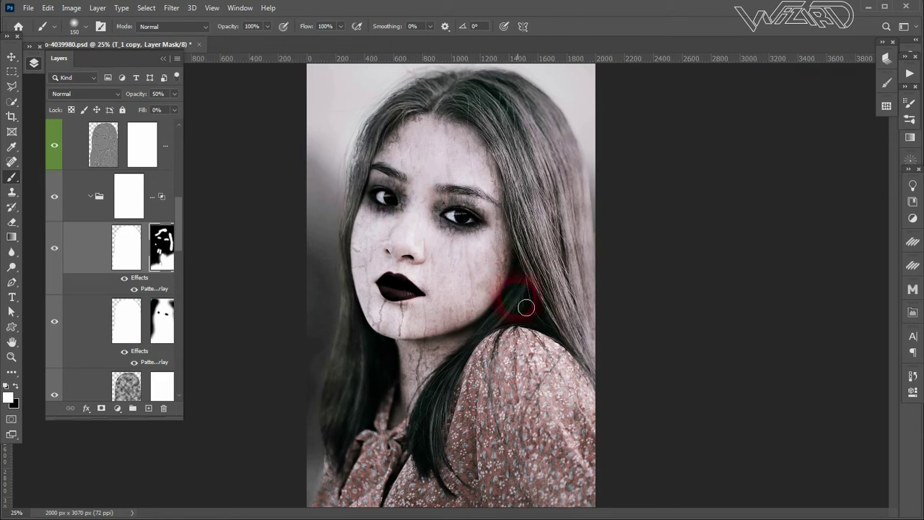
left_click(55, 247)
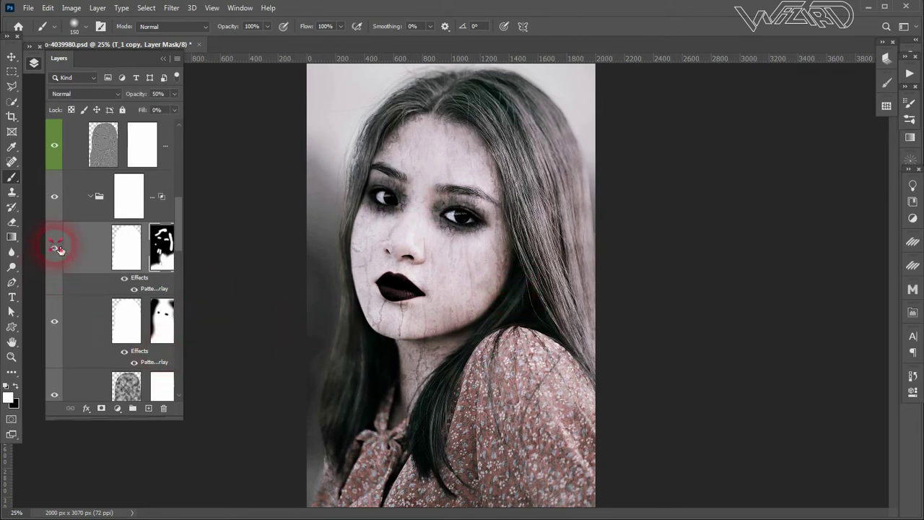
left_click(55, 248)
left_click(55, 248)
left_click(55, 247)
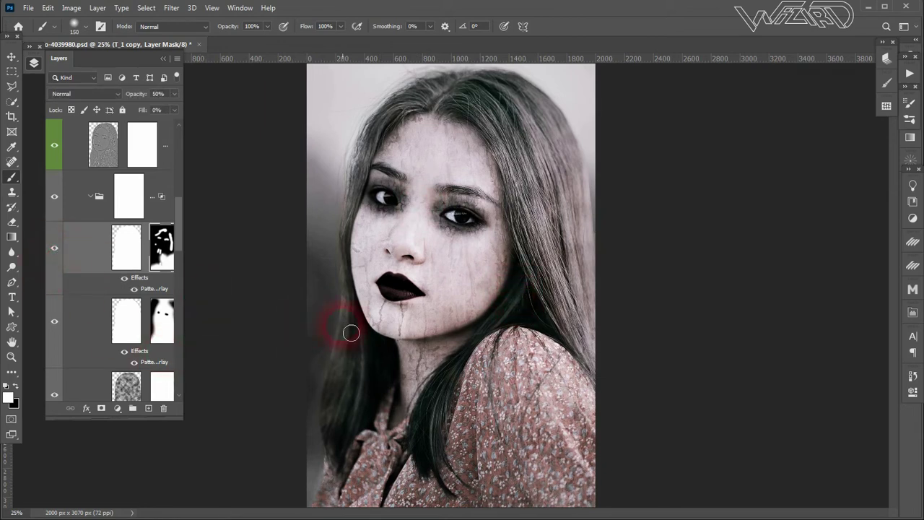
left_click_drag(358, 263, 368, 273)
mouse_move(506, 312)
left_mouse_down()
mouse_move(494, 329)
mouse_move(538, 348)
mouse_move(547, 320)
left_mouse_up()
left_click_drag(481, 272, 484, 258)
left_click_drag(599, 390, 608, 400)
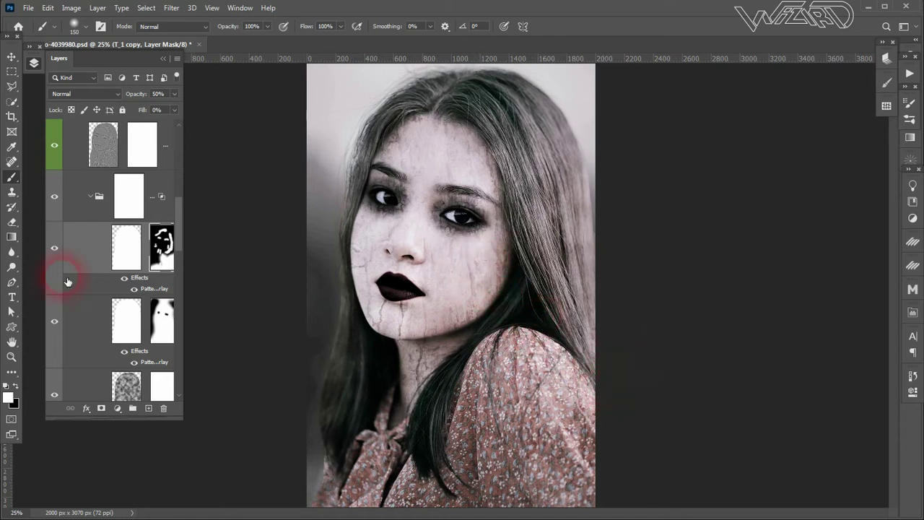
scroll(56, 353, "down", 1)
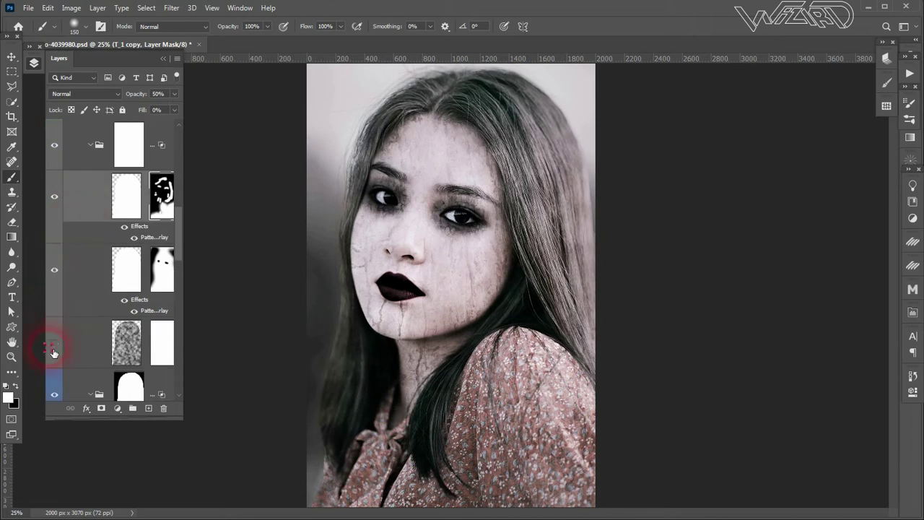
- Compare the Subject_Textures, tone group and Subject_Brightness effects, then select Subject_Brightness
left_click(90, 144)
left_click(55, 145)
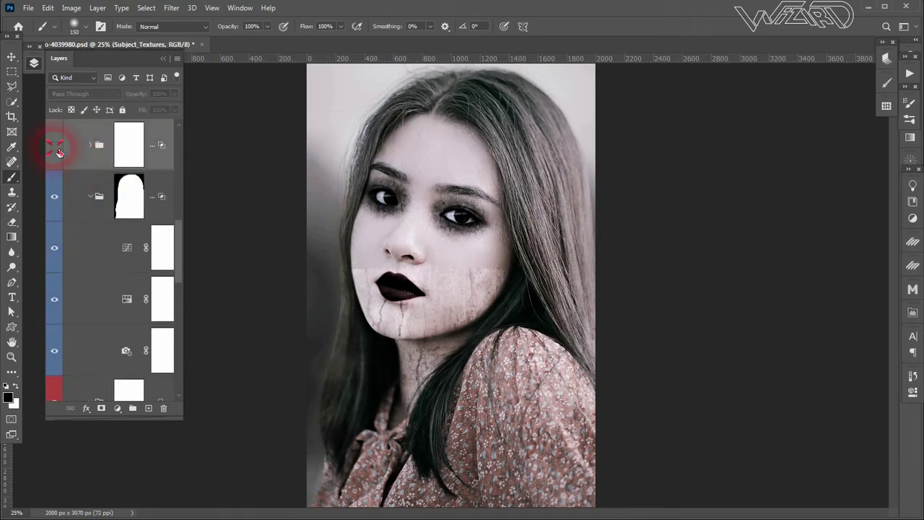
left_click(57, 202)
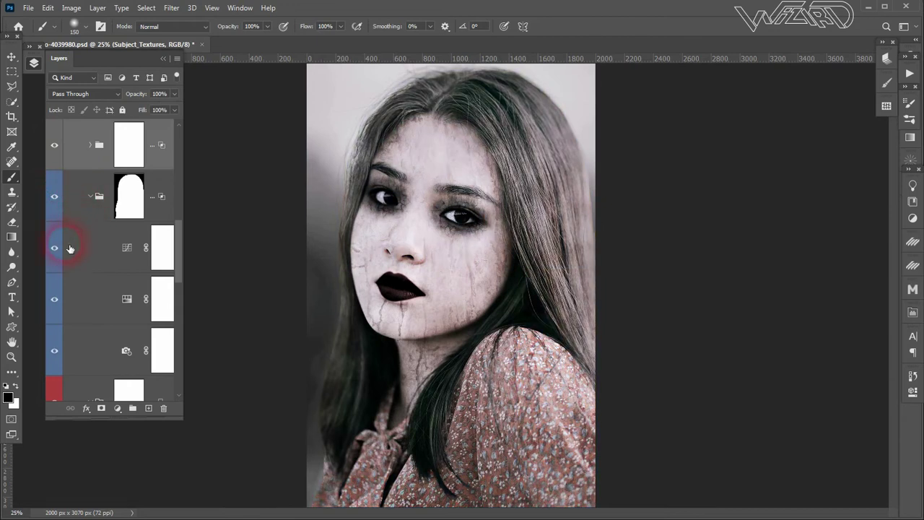
left_click(57, 256)
left_click(54, 250)
left_click(101, 254)
left_click(55, 250)
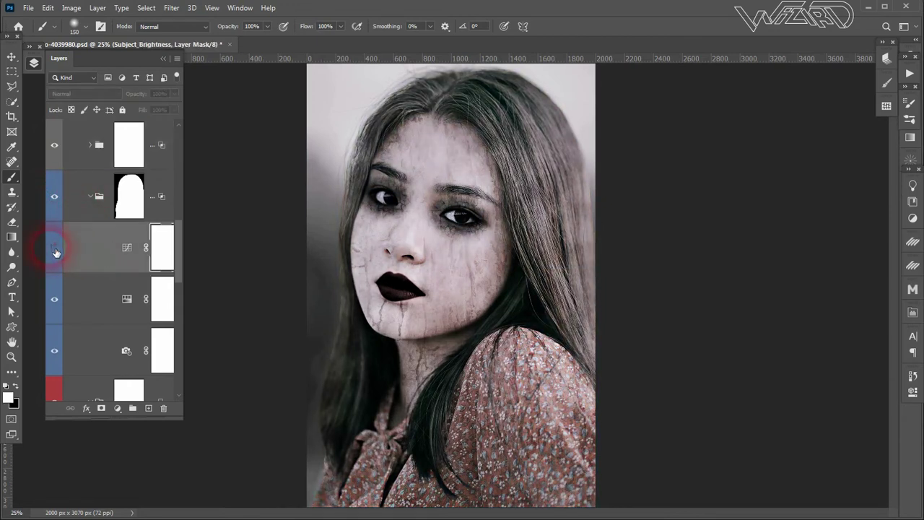
left_click(56, 251)
- On the Subject_Brightness mask, paint black with an 800 brush over the left hair
left_click(161, 247)
key("bracketright")
key("bracketright")
left_click_drag(466, 167, 437, 184)
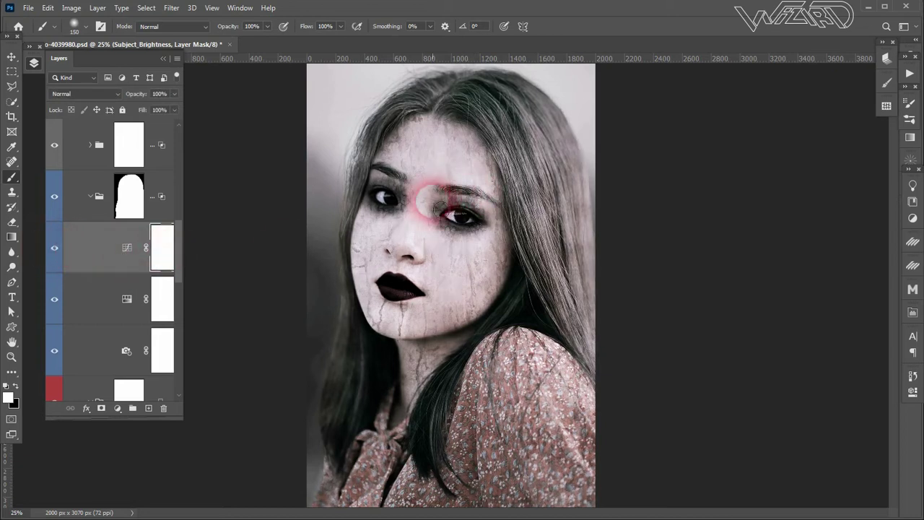
key("bracketright")
key("bracketright")
key("bracketright")
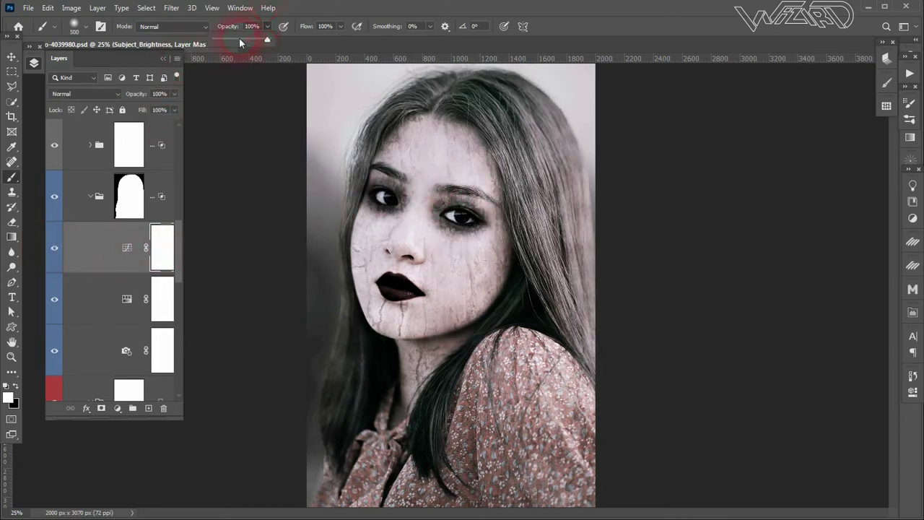
key("bracketright")
key("bracketright")
key("bracketright")
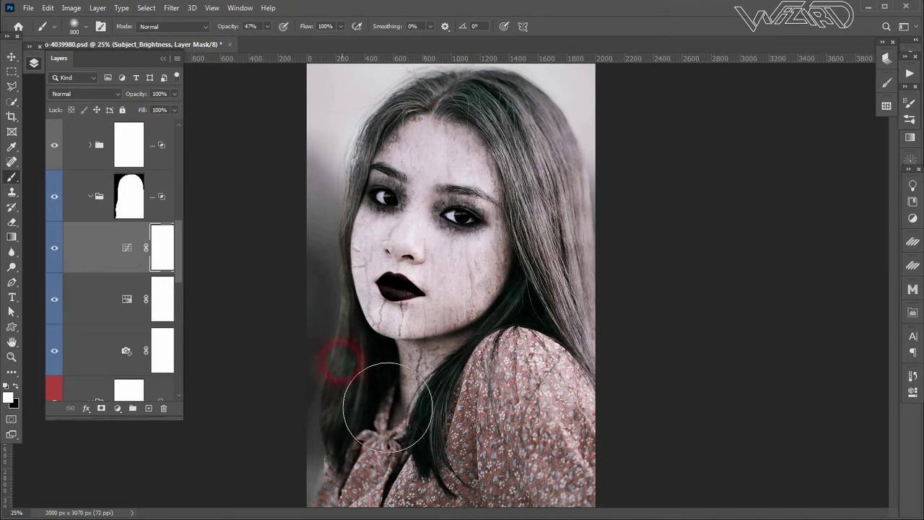
key("x")
left_click_drag(423, 134, 371, 216)
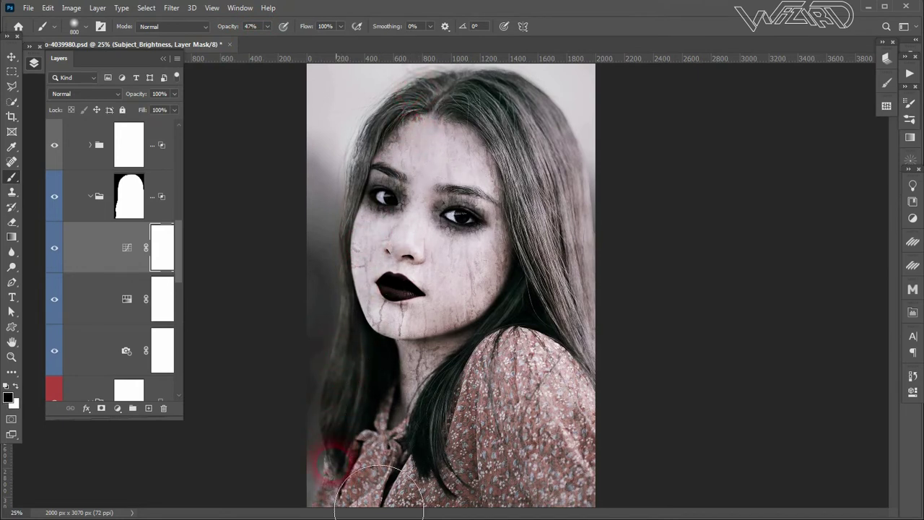
mouse_move(381, 426)
left_mouse_down()
mouse_move(361, 381)
mouse_move(378, 439)
left_mouse_up()
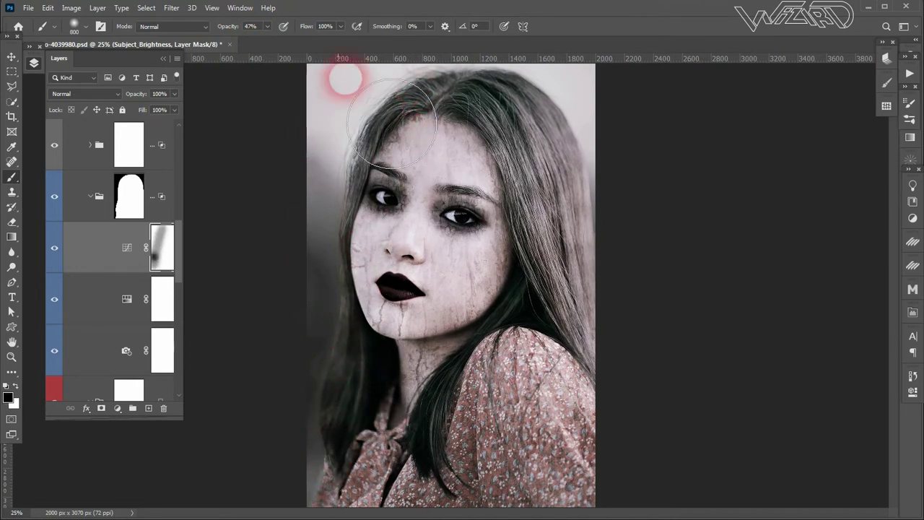
mouse_move(382, 161)
left_mouse_down()
mouse_move(330, 330)
mouse_move(361, 381)
mouse_move(340, 462)
left_mouse_up()
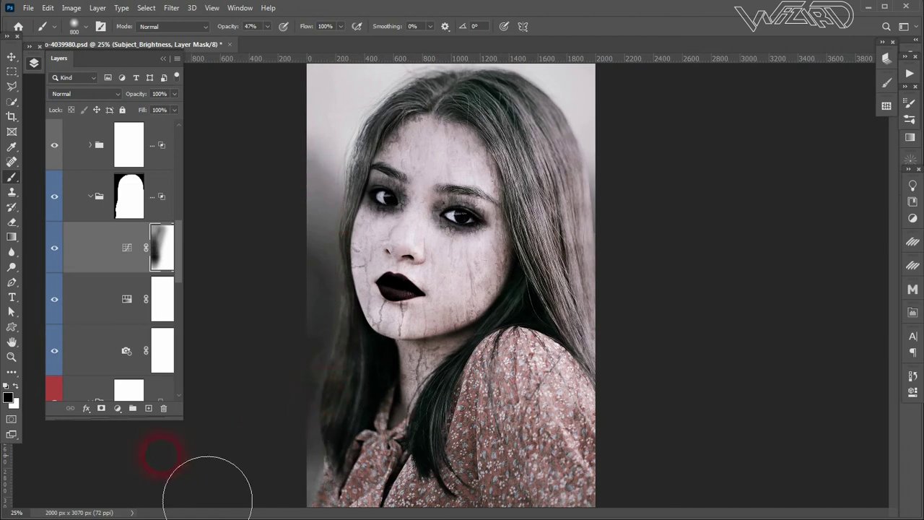
- Toggle the brightness mask to compare, then mask out the hair at the top
left_click(55, 248)
left_click(162, 248, "shift")
left_click(166, 249, "shift")
left_click(167, 250, "shift")
mouse_move(479, 140)
left_mouse_down()
mouse_move(392, 86)
mouse_move(537, 122)
left_mouse_up()
- Paint white with a 150 brush to restore brightness around the left eye, nose and cheek
left_click(165, 249)
key("x")
key("bracketleft")
key("bracketleft")
key("bracketleft")
left_click_drag(412, 185, 388, 205)
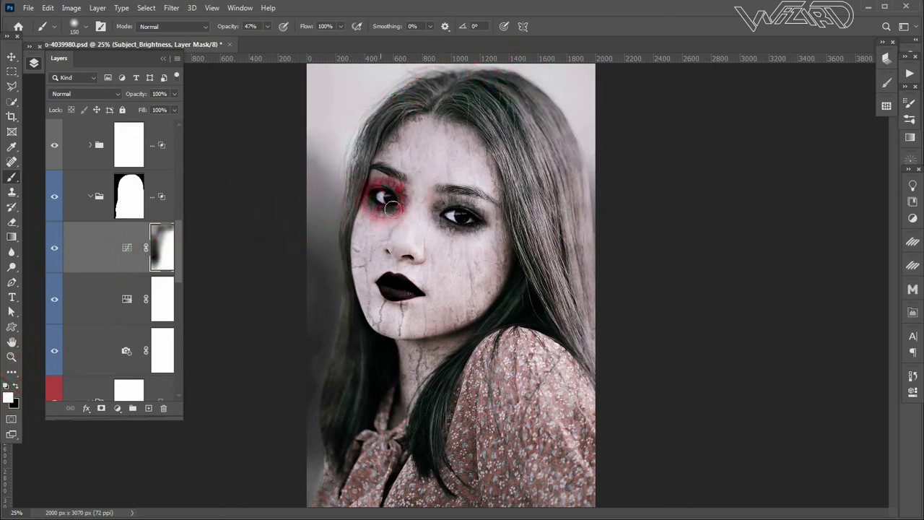
left_click(482, 307)
left_click(419, 251)
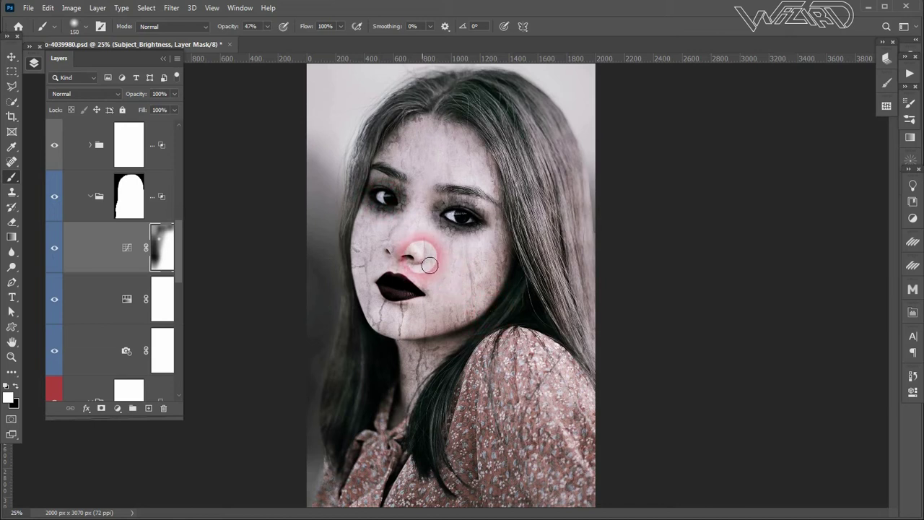
left_click(361, 226)
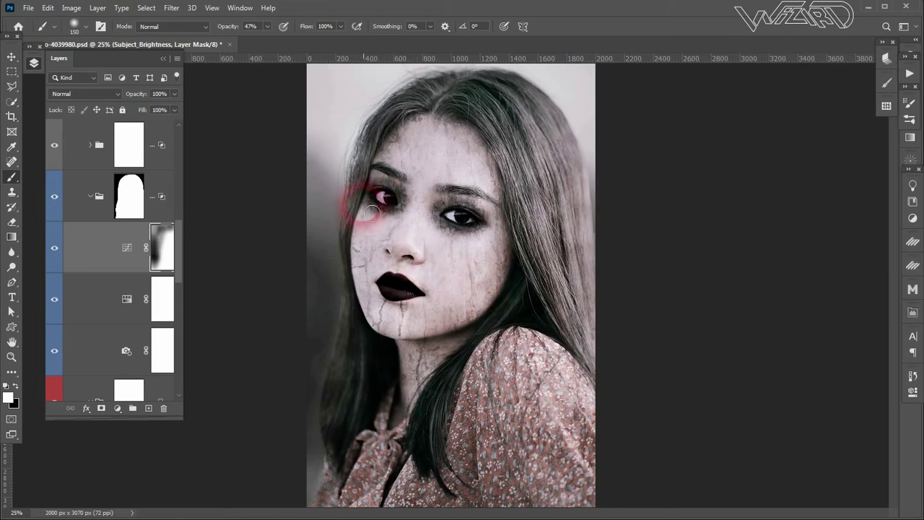
left_click(369, 249)
left_click(343, 340)
left_click(65, 267)
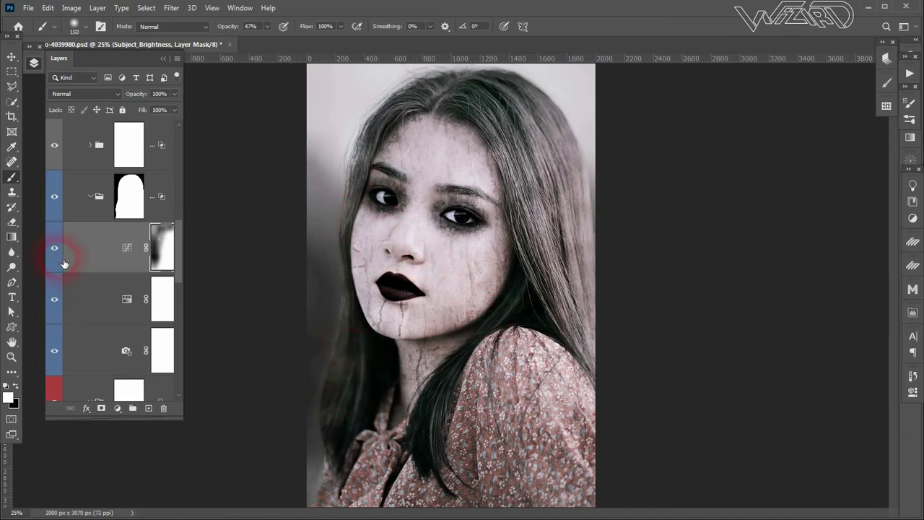
left_click(171, 260)
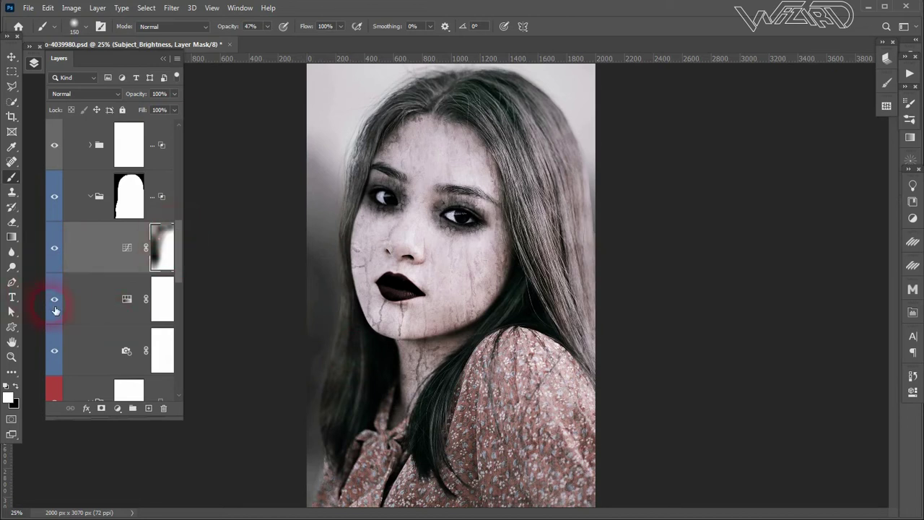
scroll(54, 307, "down", 1)
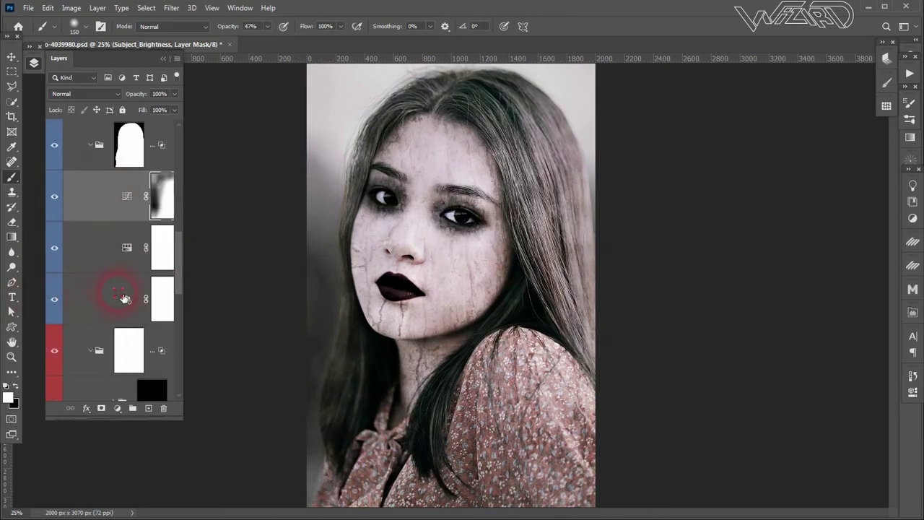
- Review the cooling photo filter settings and toggle the Subject Tone group to compare
double_click(124, 299)
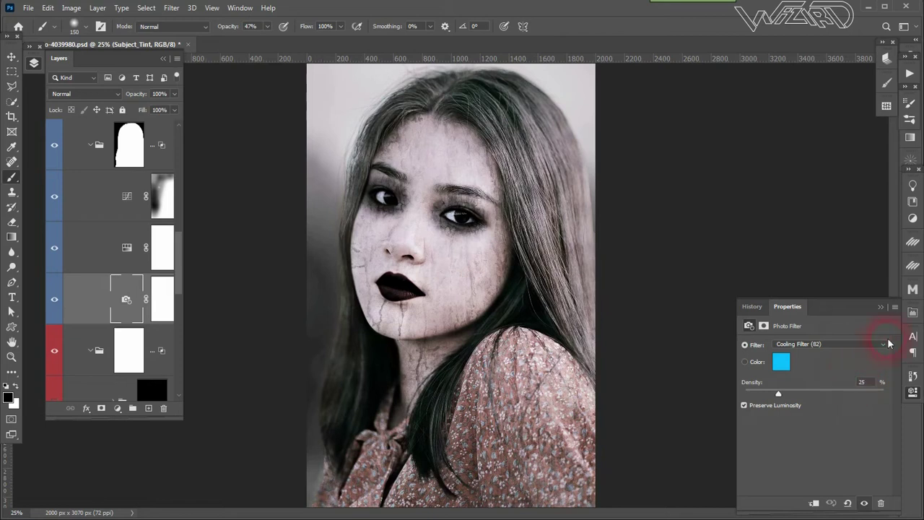
left_click(880, 307)
left_click(93, 147)
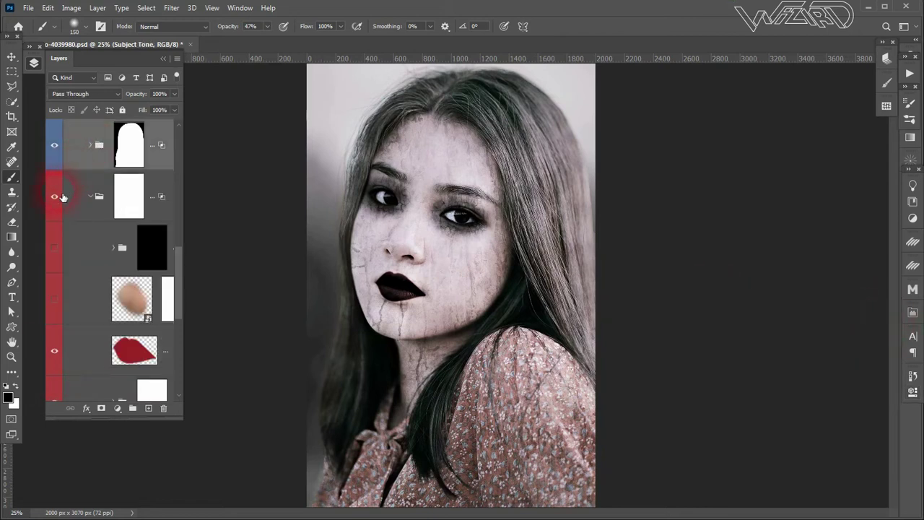
left_click(55, 197)
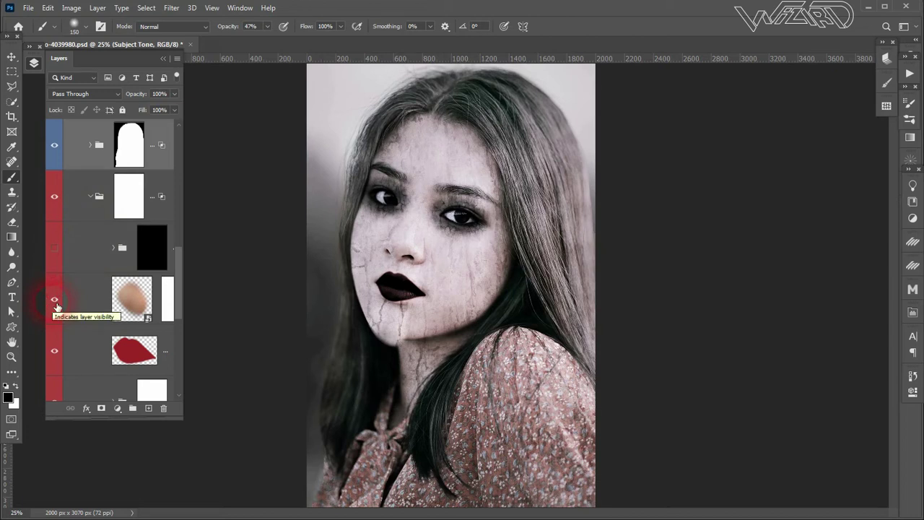
- Hide the peach skin-tone layer and select the red lips Layer 1 in the red group
left_click(55, 299)
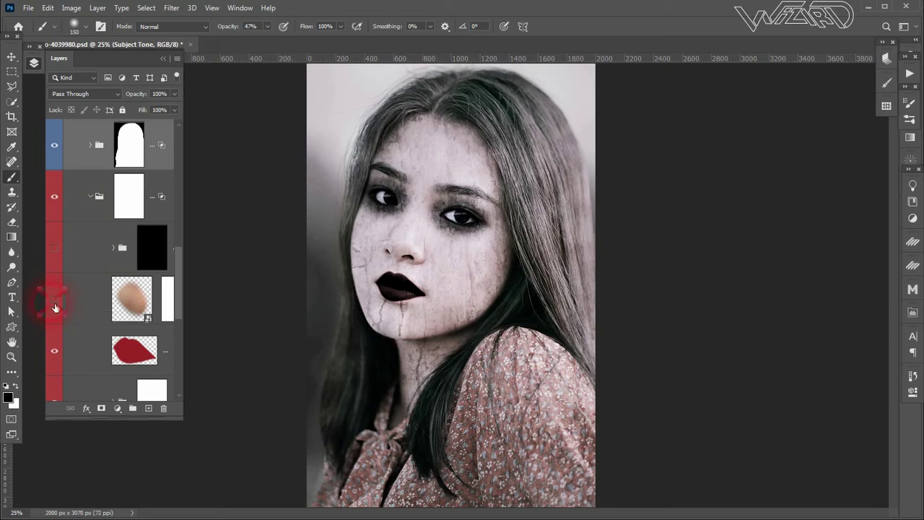
left_click(85, 205)
left_click(61, 225)
left_click(61, 225)
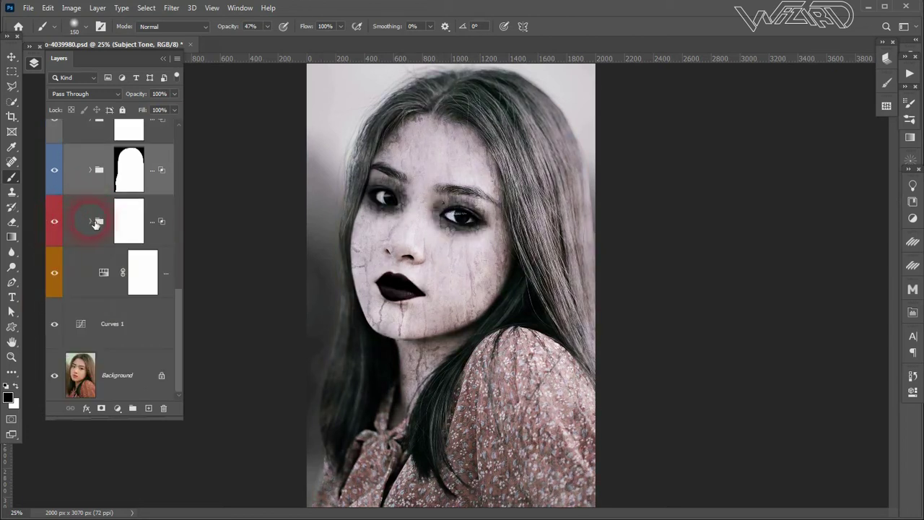
left_click(91, 222)
scroll(97, 270, "down", 3)
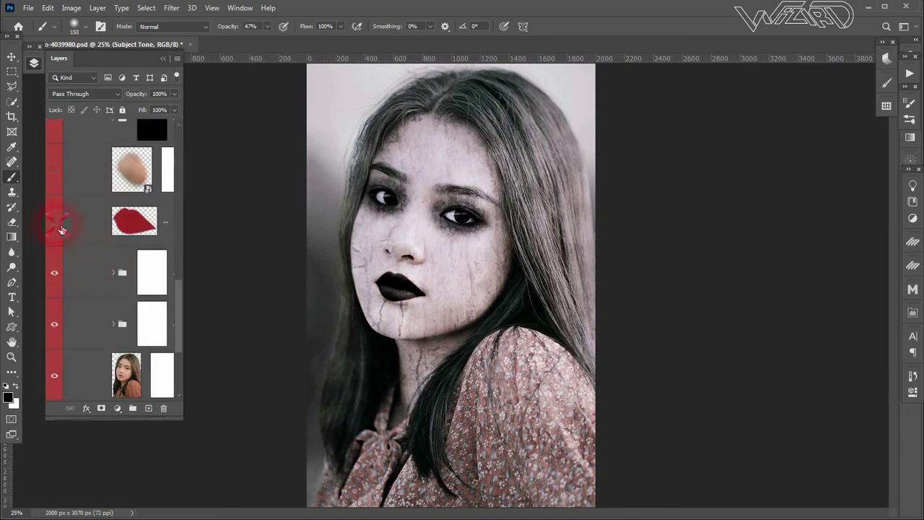
left_click(136, 232)
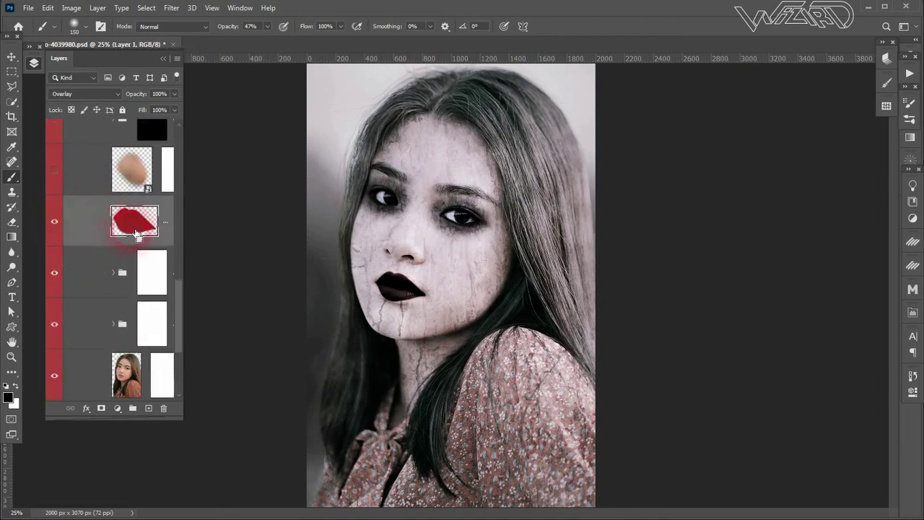
left_click(60, 226)
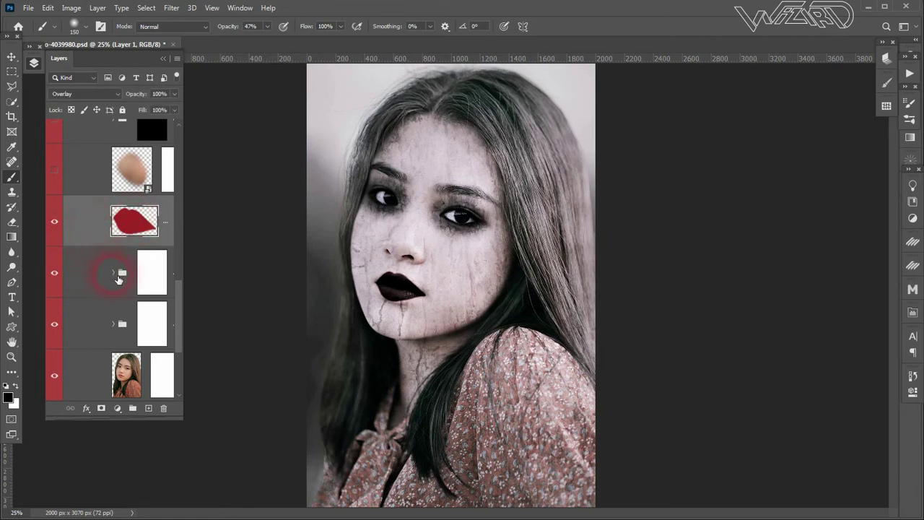
- Apply Filter > Blur > Gaussian Blur to the SL_Darkening layer's dark shape
left_click(117, 275)
left_click(152, 324)
left_click(171, 8)
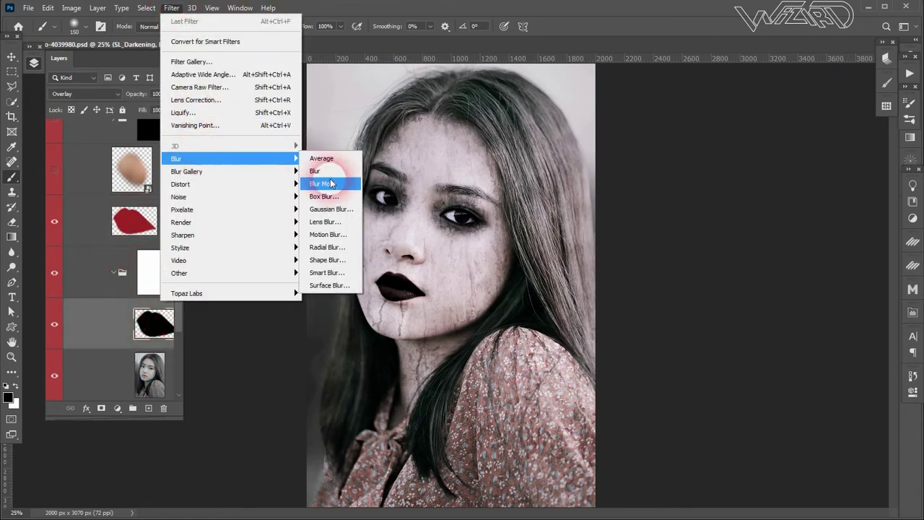
left_click(330, 208)
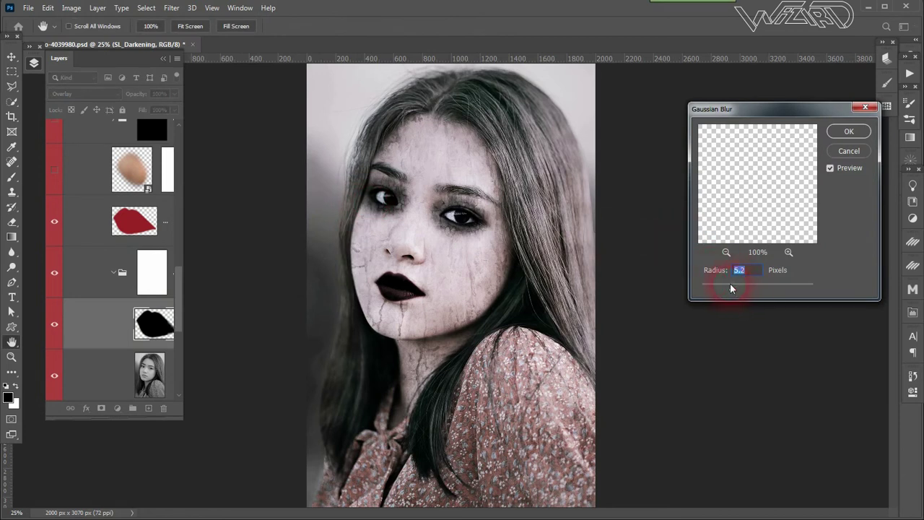
left_click(843, 133)
key("b")
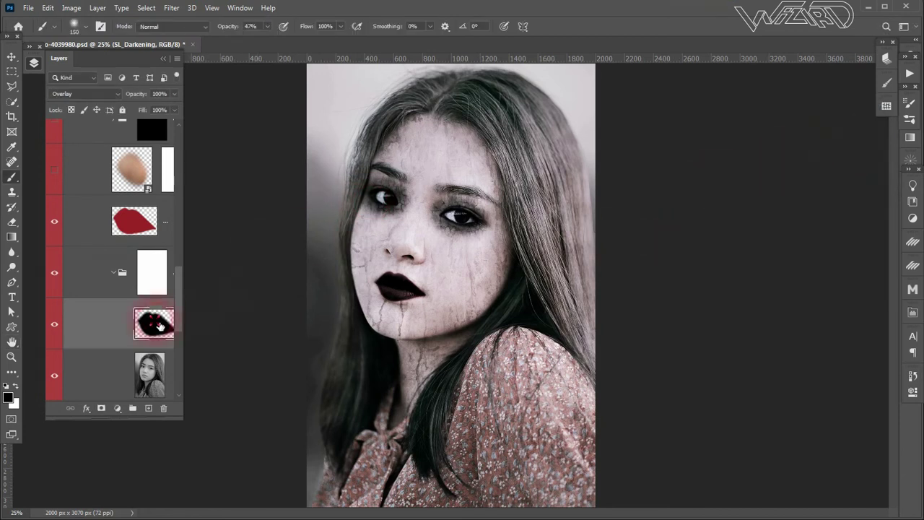
left_click(11, 267)
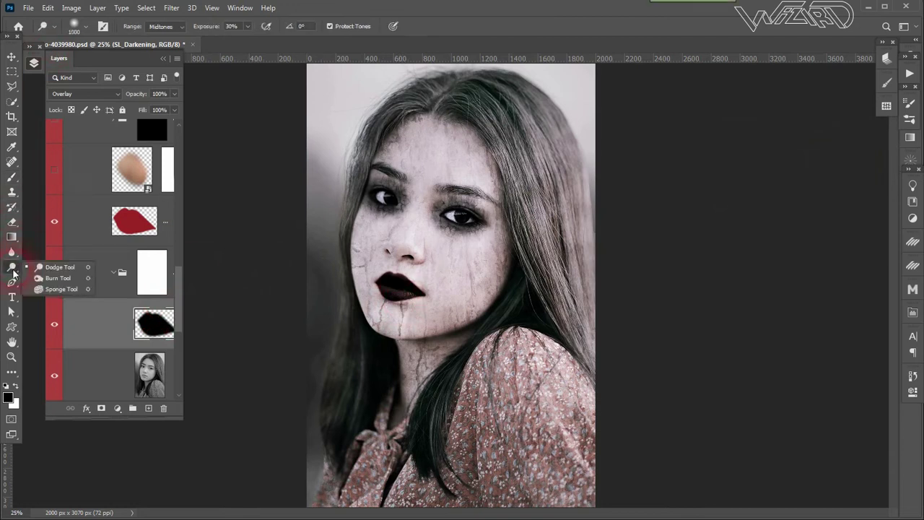
- Blur the lip edges on SL_Darkening with the Blur Tool at 39%, then 62% strength
left_click(12, 252)
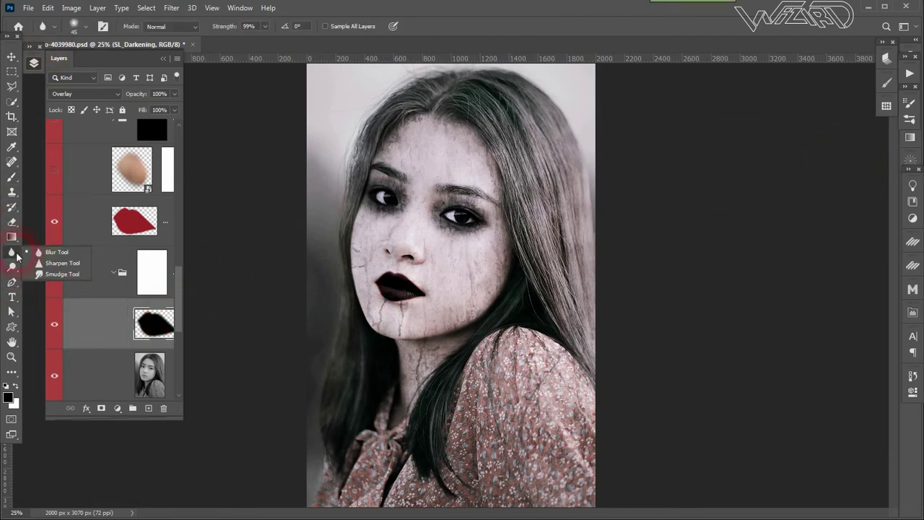
left_click(57, 253)
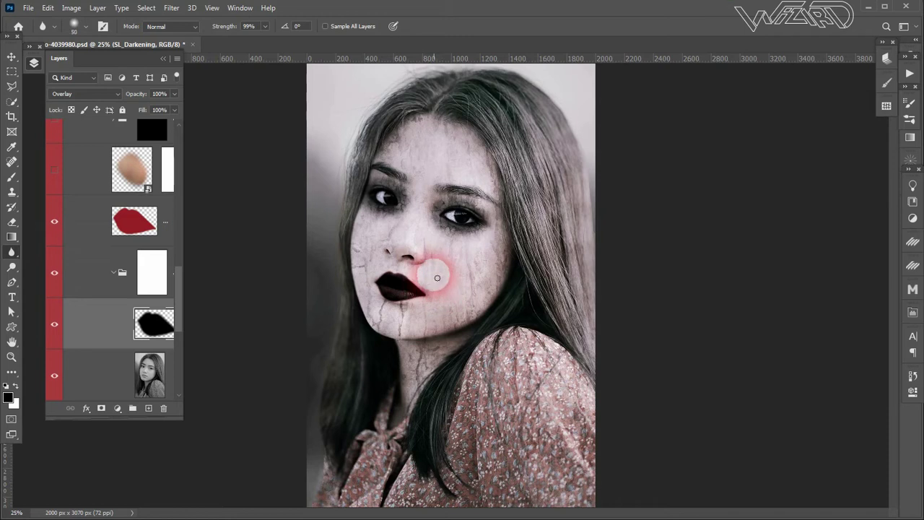
left_click_drag(246, 41, 231, 41)
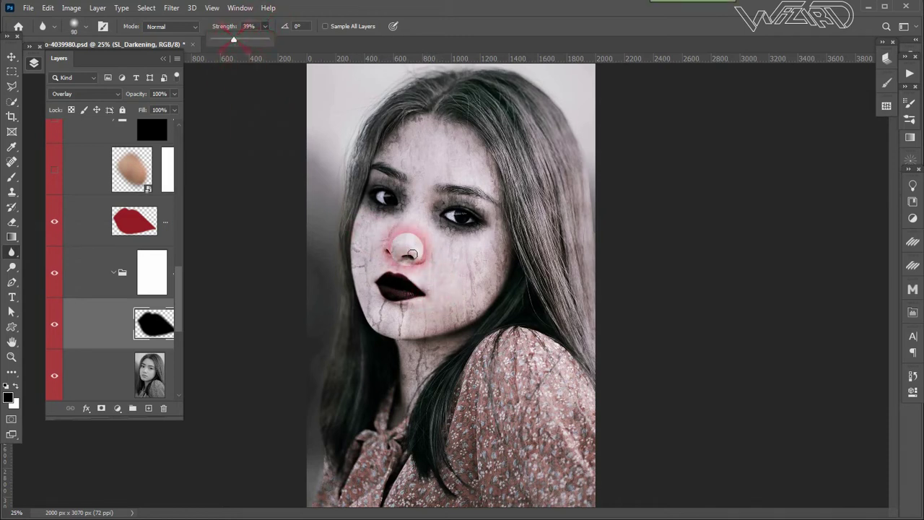
left_click_drag(397, 278, 426, 295)
left_click(265, 26)
left_click_drag(266, 41, 280, 41)
left_click_drag(415, 304, 410, 304)
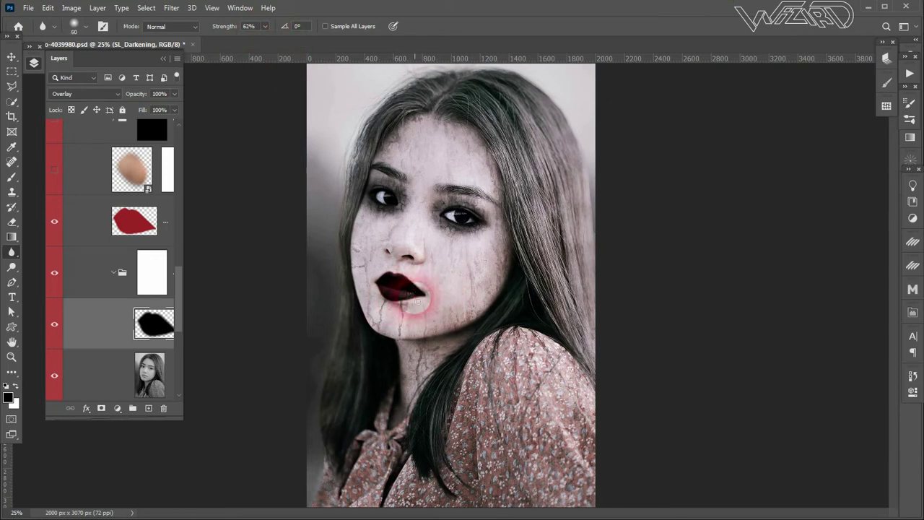
- On the red lips Layer 1, blur the lip edges and right corner at 100% zoom
left_click(145, 230)
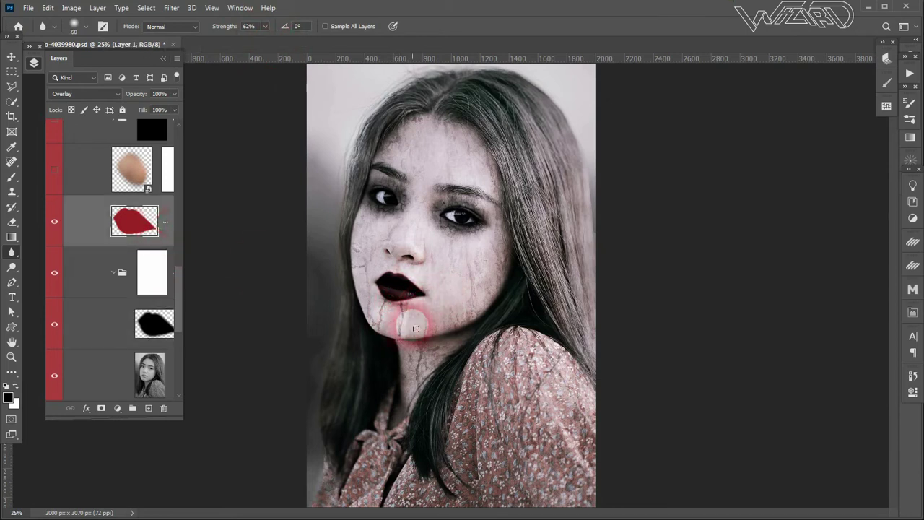
left_click_drag(418, 292, 410, 284)
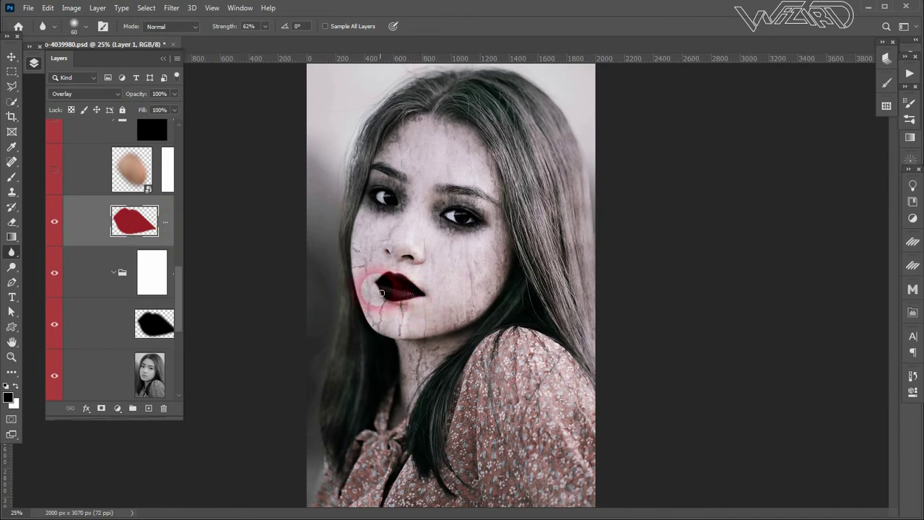
key("z")
left_click(342, 296)
right_click(404, 249)
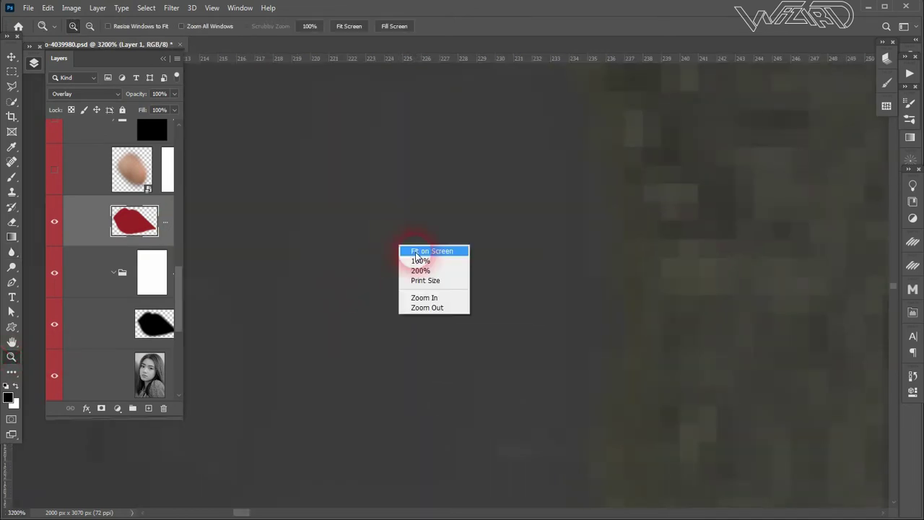
left_click(418, 259)
scroll(570, 261, "right", 3)
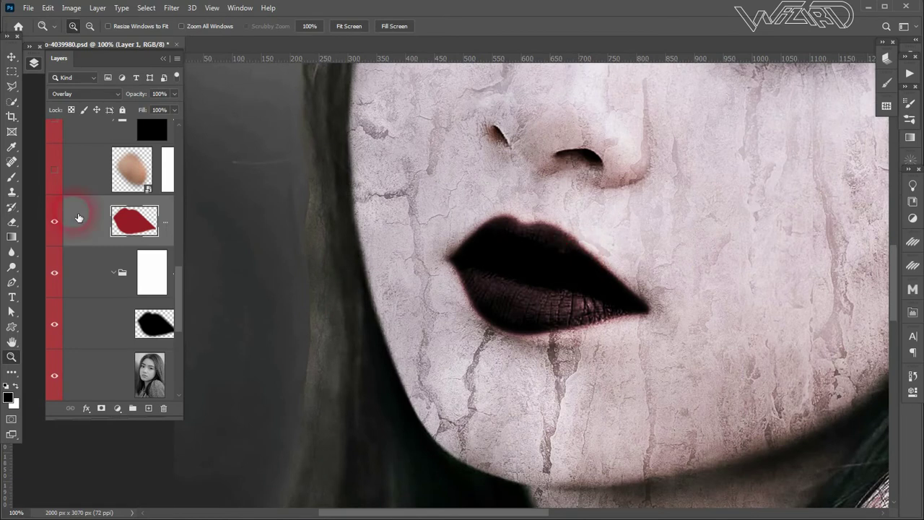
left_click(12, 252)
left_click_drag(644, 268, 589, 238)
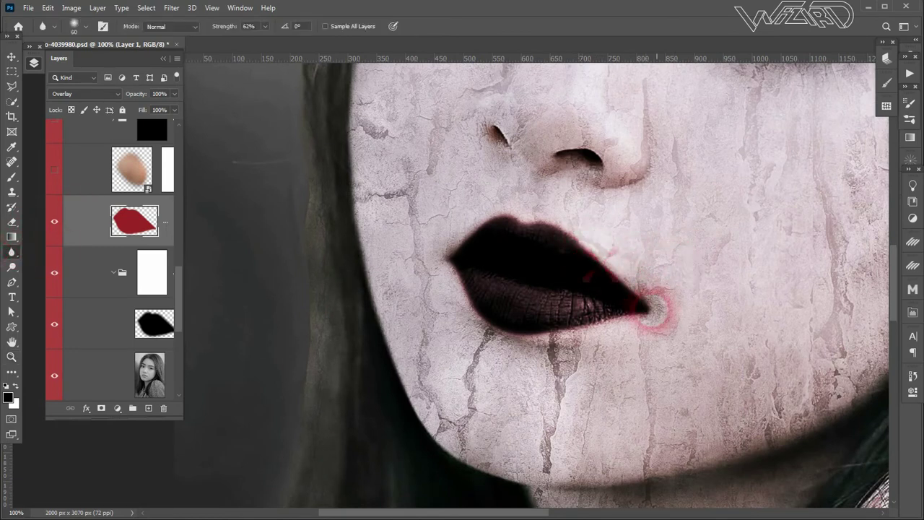
- Reselect SL_Darkening and fit the whole image on screen
left_click(154, 324)
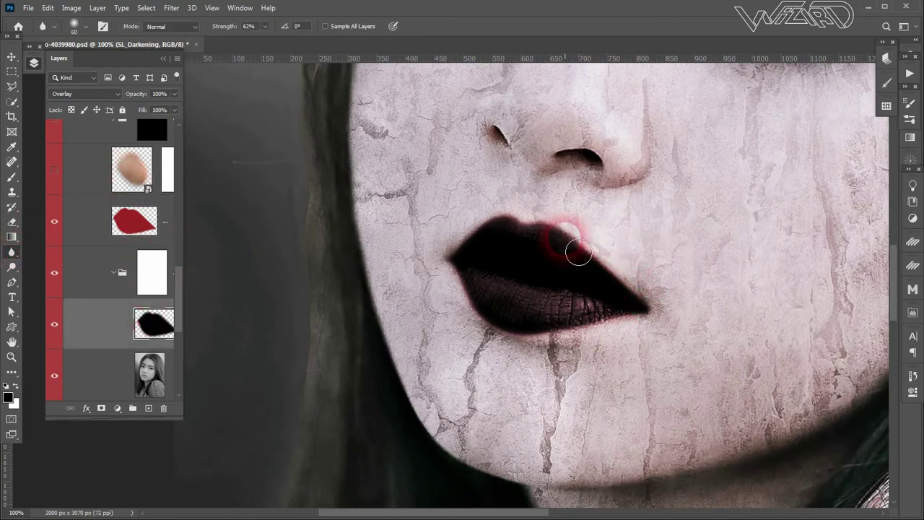
left_click(12, 357)
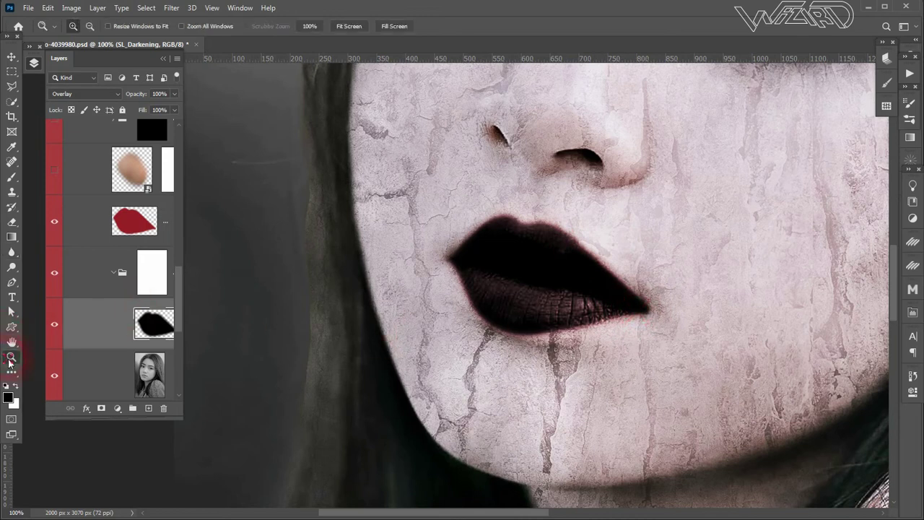
right_click(583, 170)
left_click(599, 171)
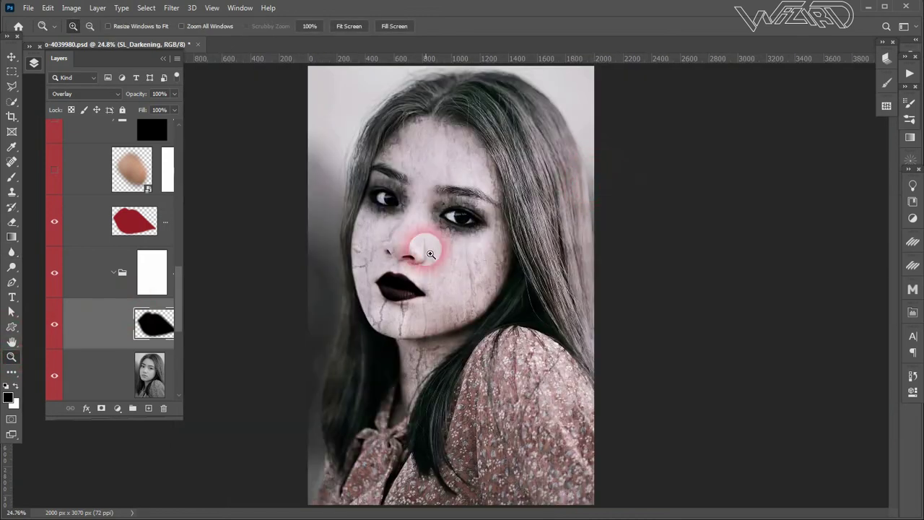
scroll(69, 218, "up", 10)
- Add Layer 2 at the top of the stack and fill it with 50% Gray
left_click(140, 182)
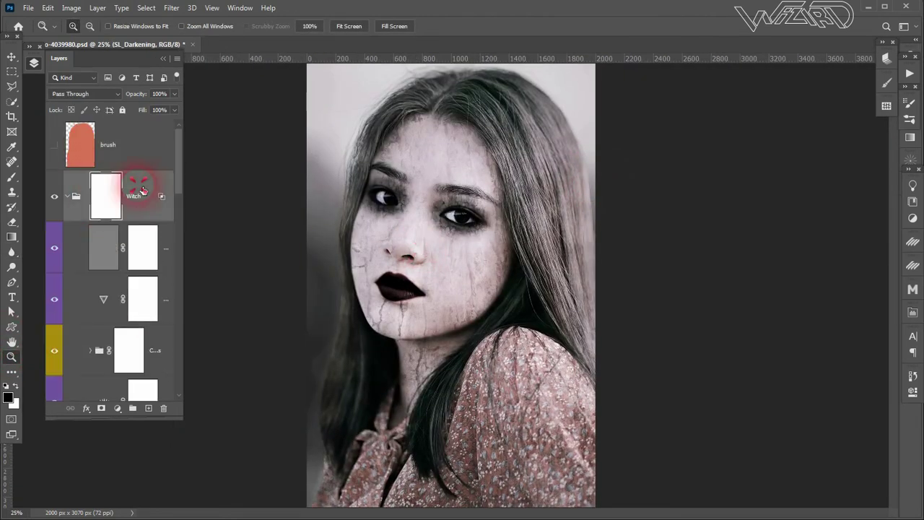
left_click(148, 408)
left_click_drag(137, 272, 134, 149)
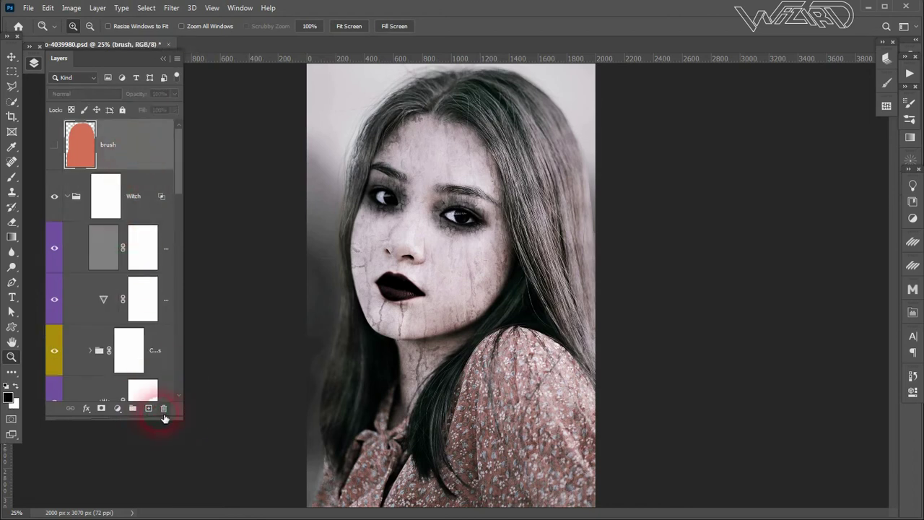
left_click(400, 93)
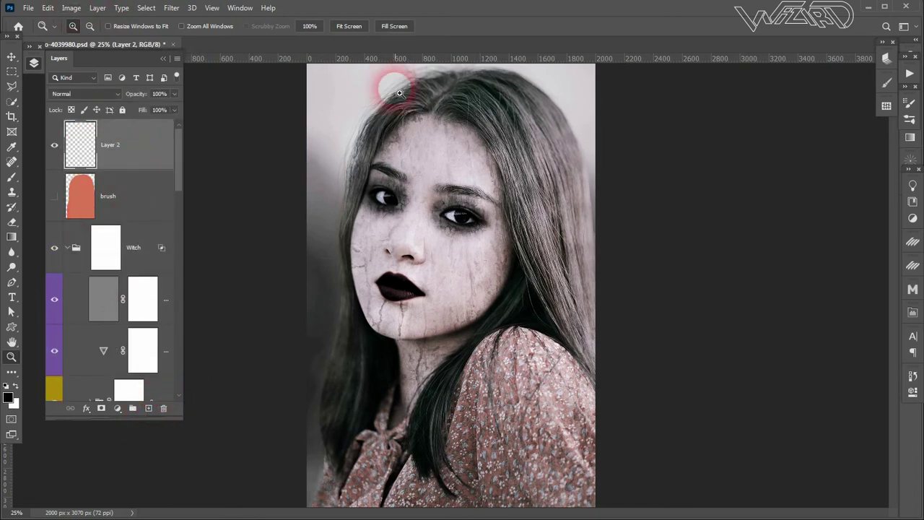
key("shift+F5")
left_click(472, 136)
left_click(476, 194)
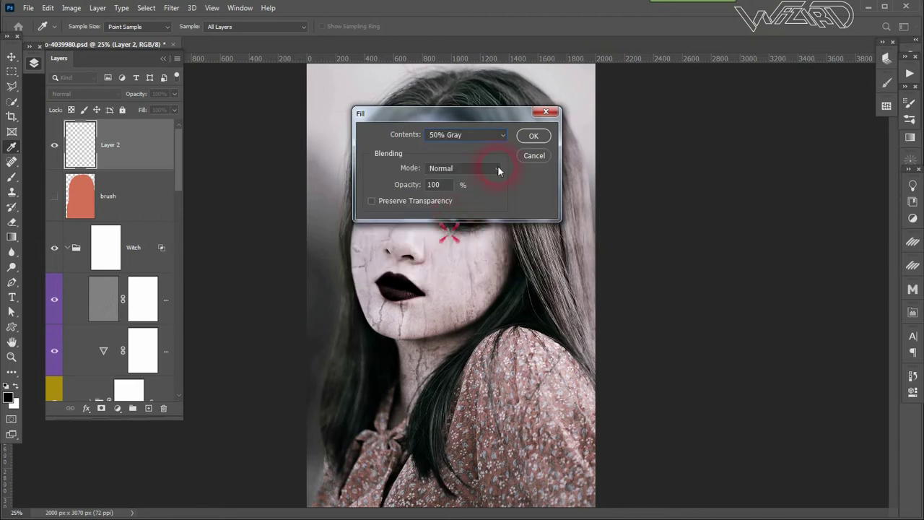
left_click(532, 136)
- Set Layer 2 to Soft Light and brush a stroke around the nostrils
left_click(115, 94)
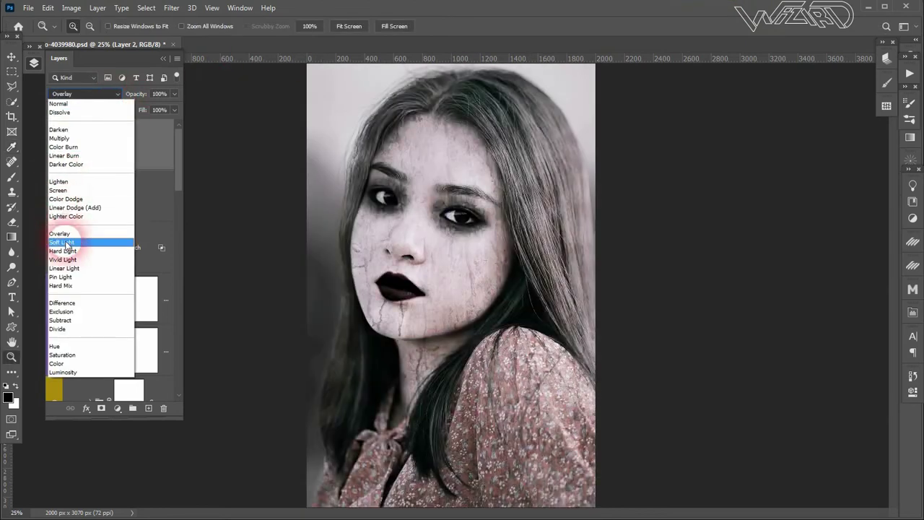
left_click(62, 242)
left_click(397, 248)
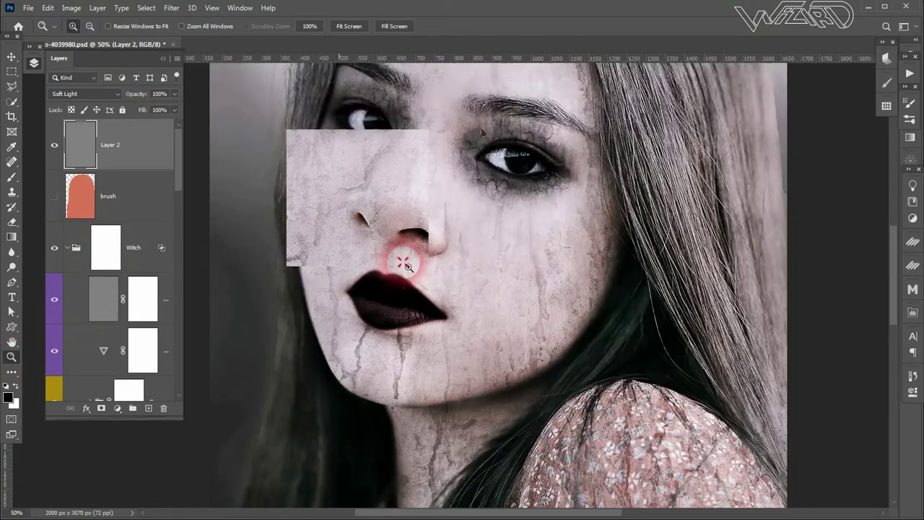
key("b")
left_click_drag(435, 269, 397, 260)
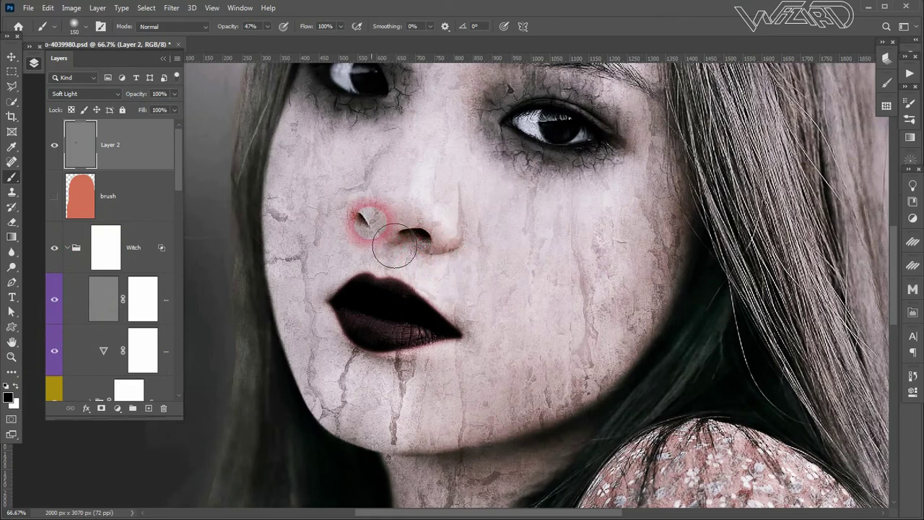
- Burn the shadows around the nostrils at 41% exposure, then fit the image on screen
right_click(12, 267)
left_click(34, 277)
left_click_drag(405, 224, 406, 234)
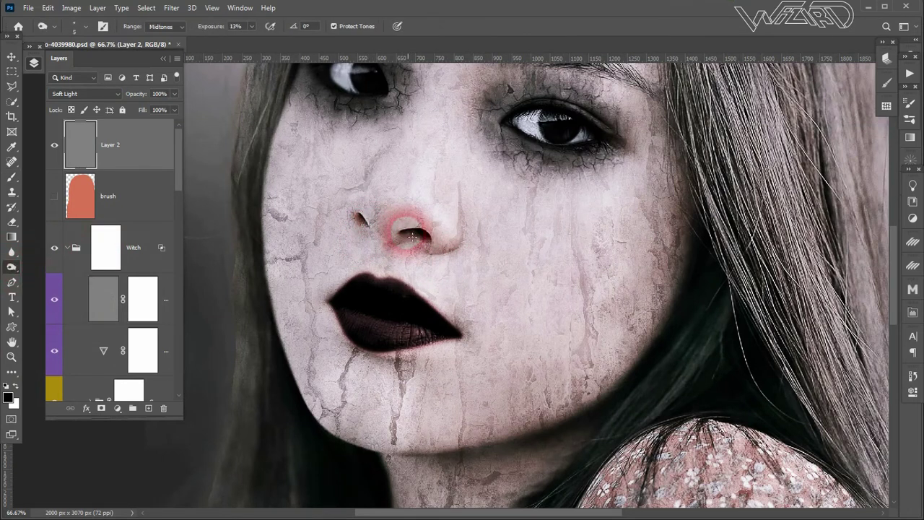
left_click_drag(415, 242, 418, 258)
left_click(251, 26)
left_click_drag(259, 41, 274, 41)
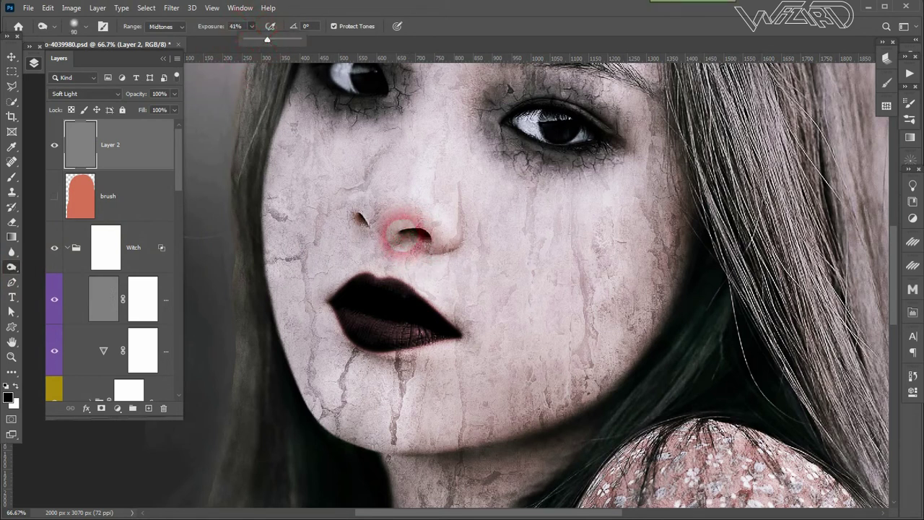
mouse_move(354, 212)
left_mouse_down()
mouse_move(381, 258)
mouse_move(419, 267)
mouse_move(371, 251)
mouse_move(415, 267)
left_mouse_up()
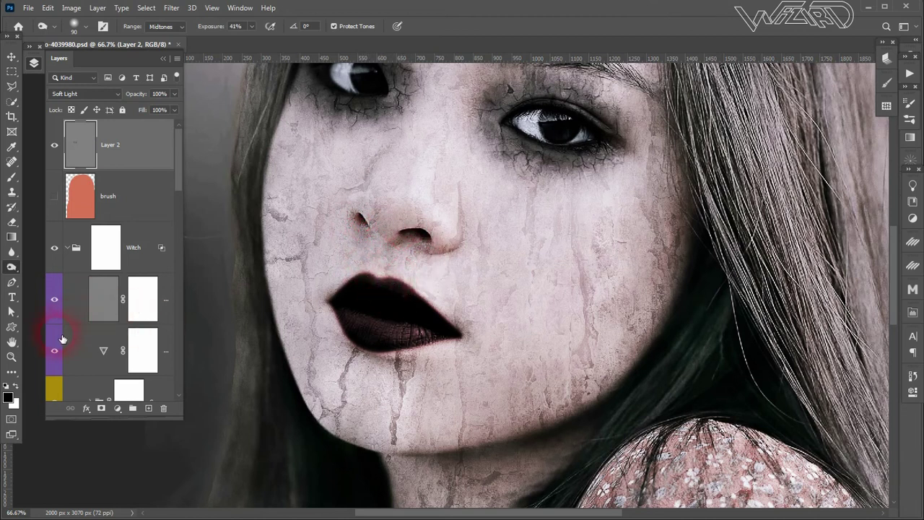
left_click(12, 356)
right_click(449, 189)
left_click(466, 189)
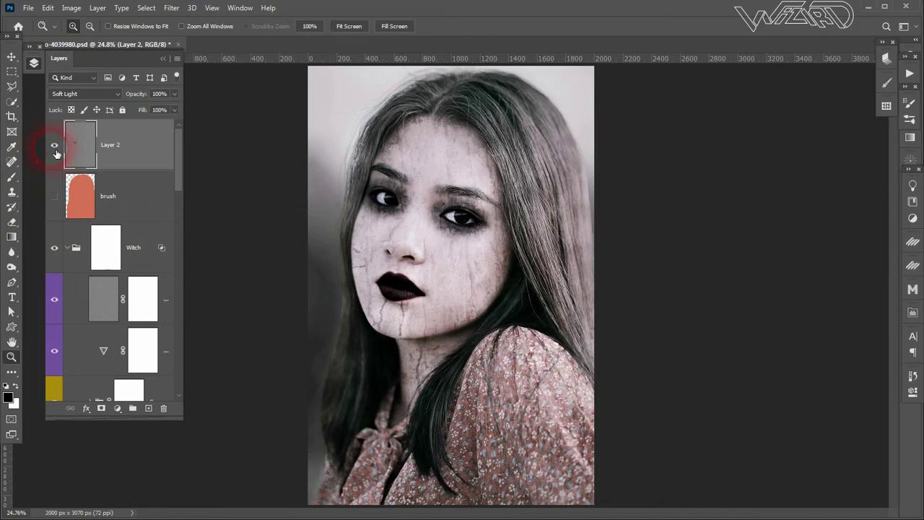
- Compare the face with the witch makeup and lip darkening hidden, then select SL_Darkening
scroll(144, 262, "down", 1)
scroll(138, 252, "down", 3)
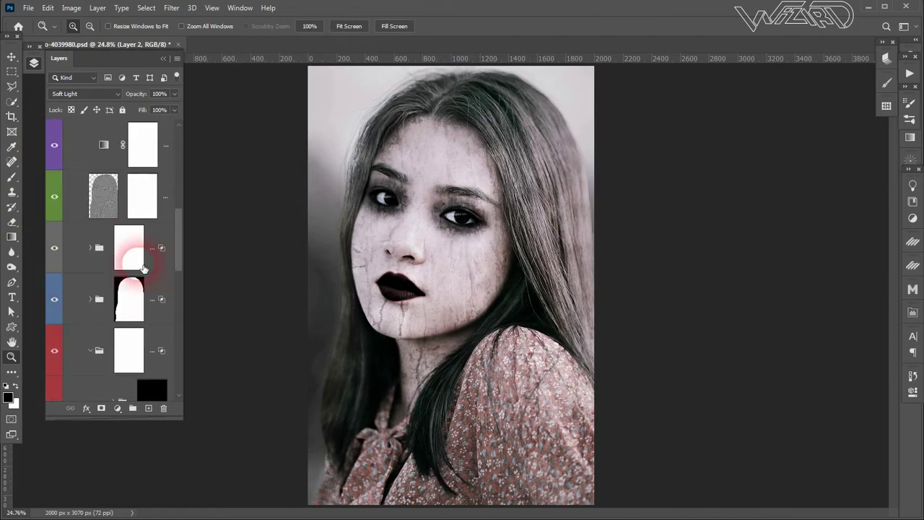
scroll(68, 268, "down", 3)
left_click(56, 252)
scroll(83, 257, "down", 2)
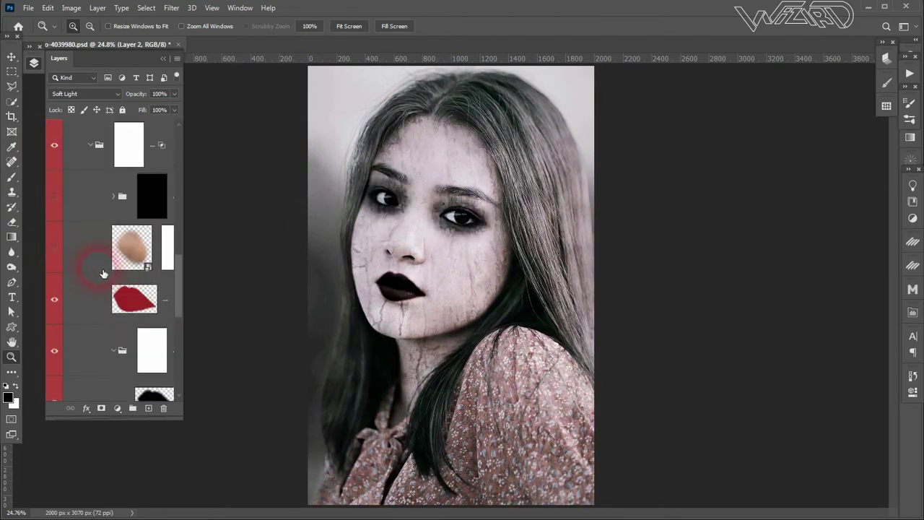
scroll(65, 298, "down", 1)
left_click(56, 298)
scroll(116, 307, "down", 1)
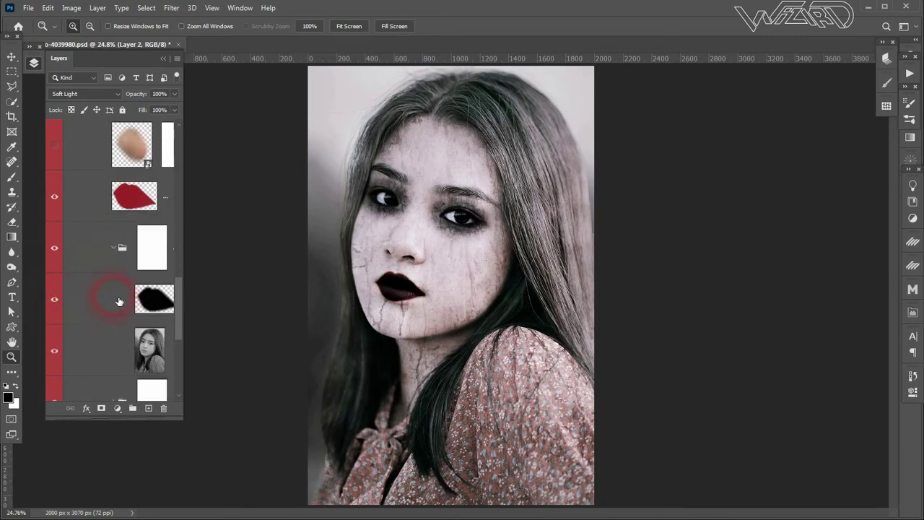
left_click(97, 297)
- Keep SL_Darkening in Overlay and lower its opacity to 85%
left_click(117, 95)
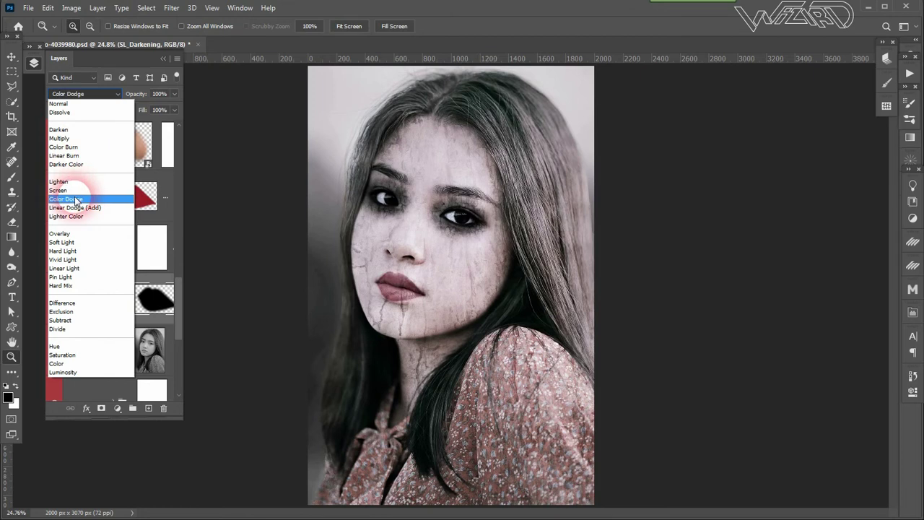
left_click(66, 235)
left_click(174, 93)
left_click_drag(175, 108, 167, 109)
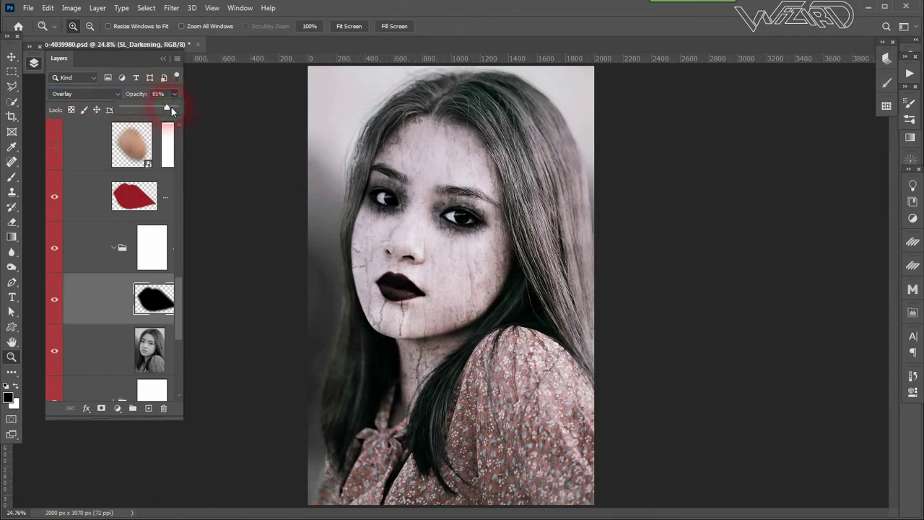
- Set the red lips layer, Layer 1, to the Soft Light blend mode
left_click(75, 194)
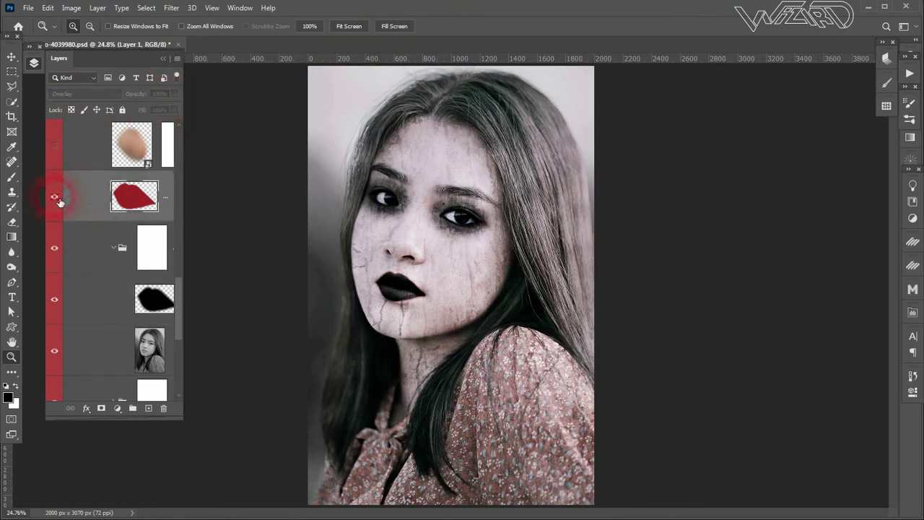
left_click(83, 94)
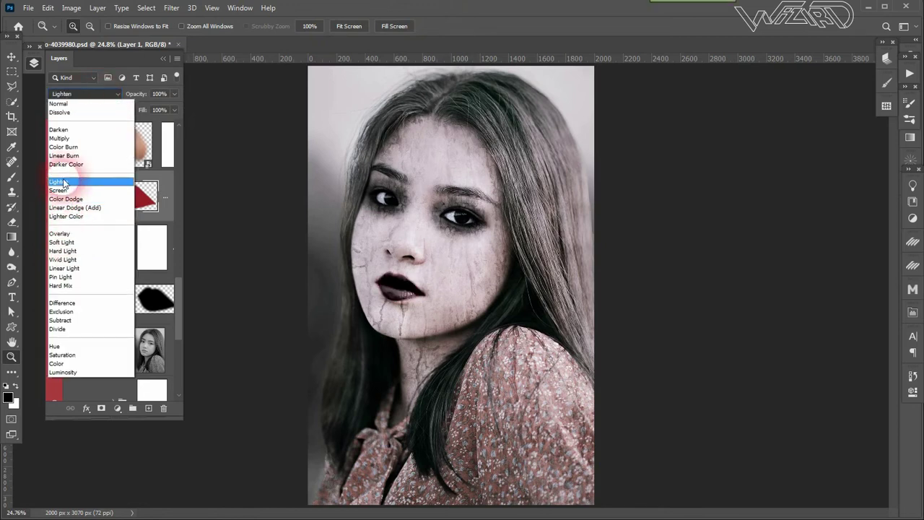
left_click(70, 242)
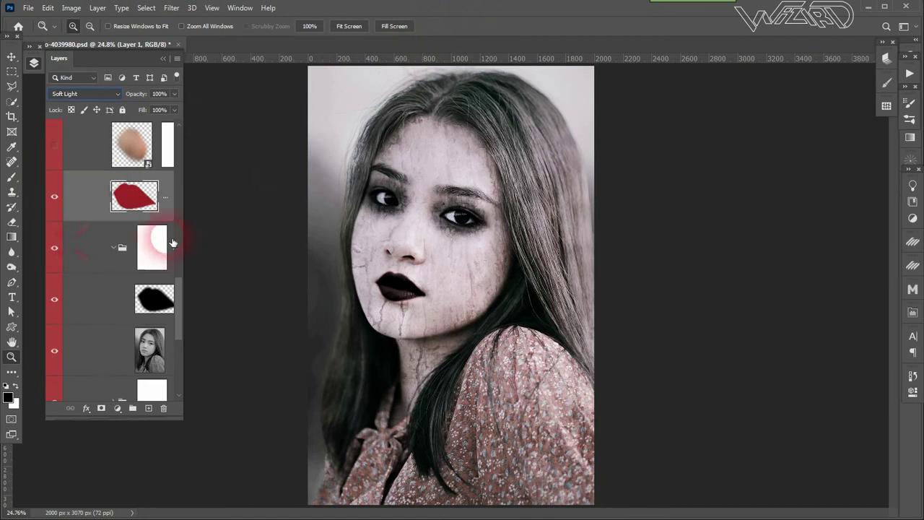
- Collapse Subject Lips, toggle the lip and eye makeup groups to compare, and expand Subject Eyes
left_click(69, 249)
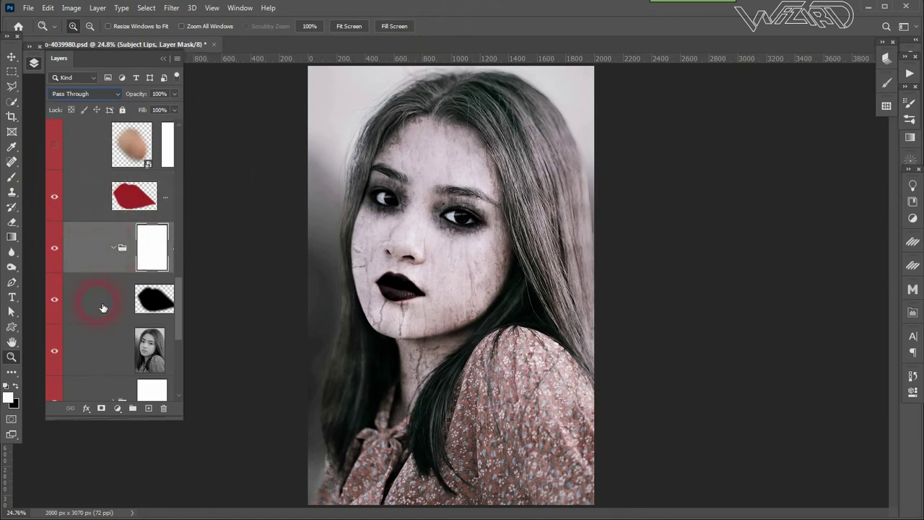
left_click(126, 286)
left_click(113, 249)
left_click(56, 247)
left_click(101, 304)
left_click(57, 299)
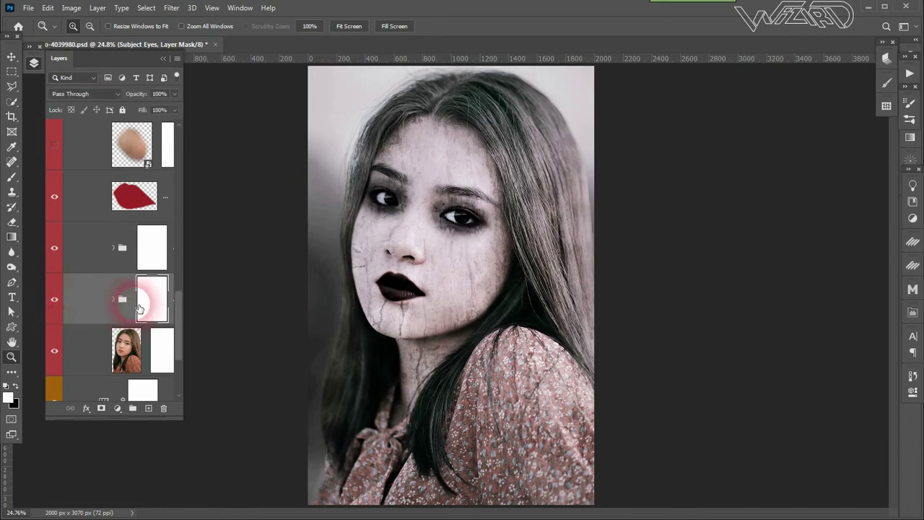
left_click(114, 298)
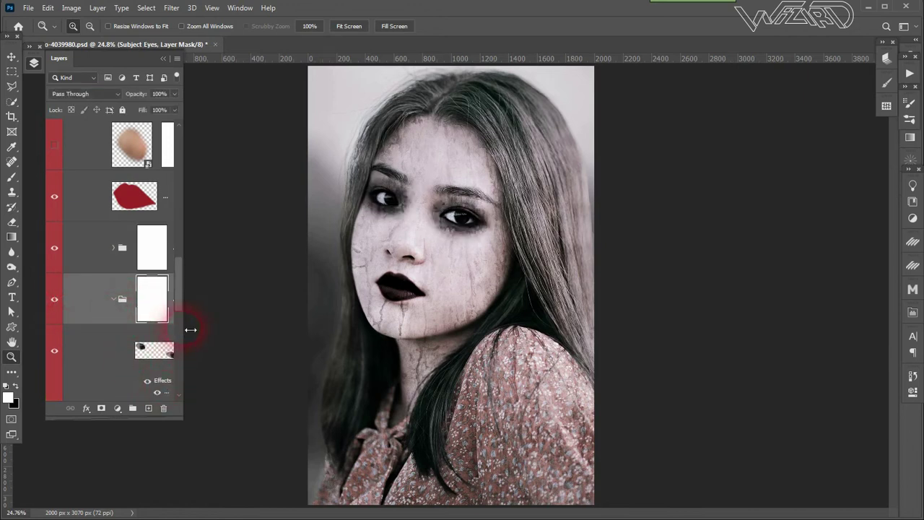
- Enlarge the layers panel and raise the dark eye shading's Outer Glow size to 250 px
left_click_drag(190, 329, 253, 332)
left_click_drag(199, 425, 199, 477)
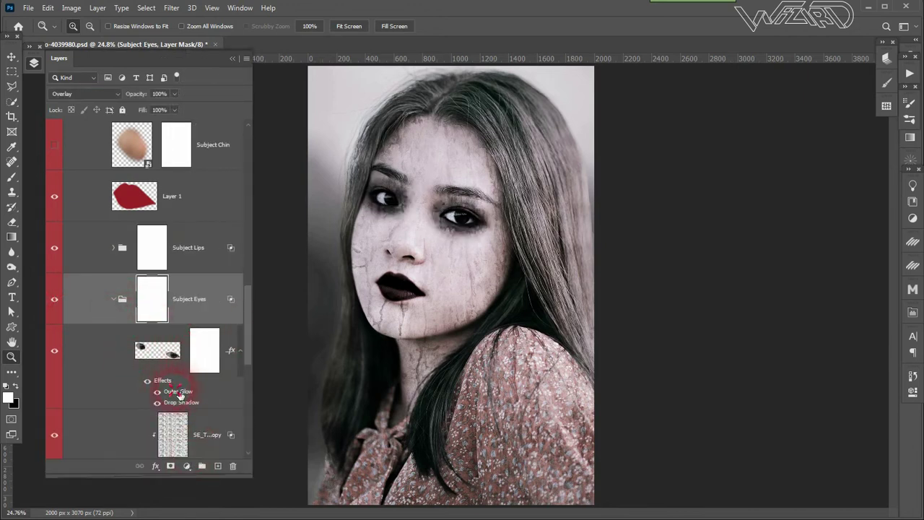
double_click(178, 391)
left_click_drag(537, 114, 757, 96)
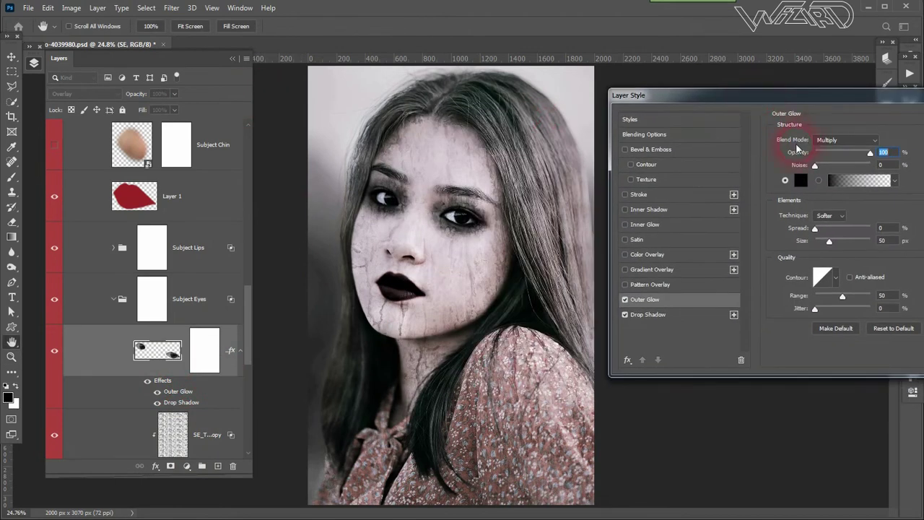
left_click(833, 243)
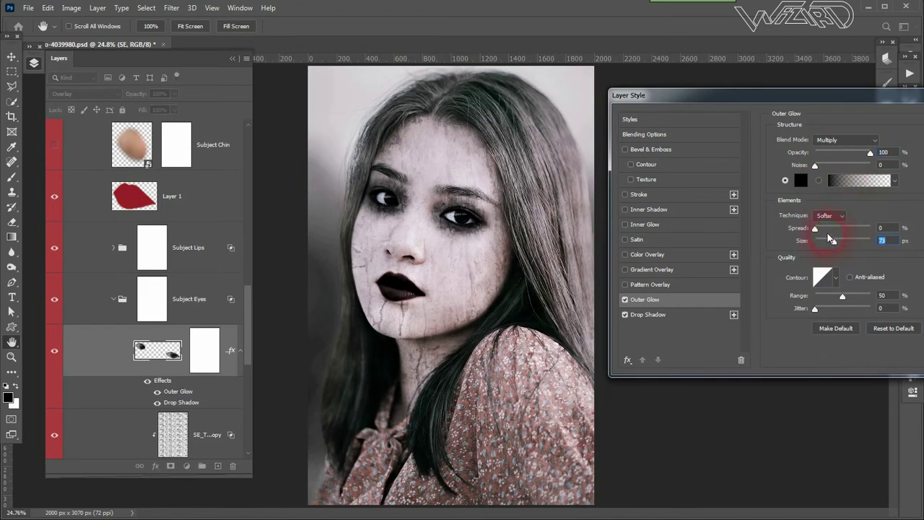
left_click_drag(830, 246, 861, 243)
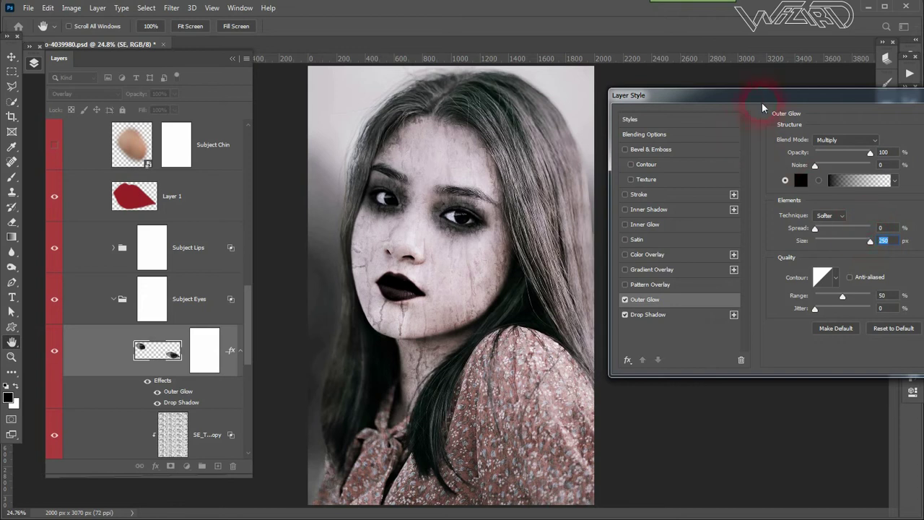
left_click_drag(762, 102, 715, 97)
mouse_move(820, 247)
left_mouse_down()
mouse_move(786, 248)
mouse_move(808, 247)
left_mouse_up()
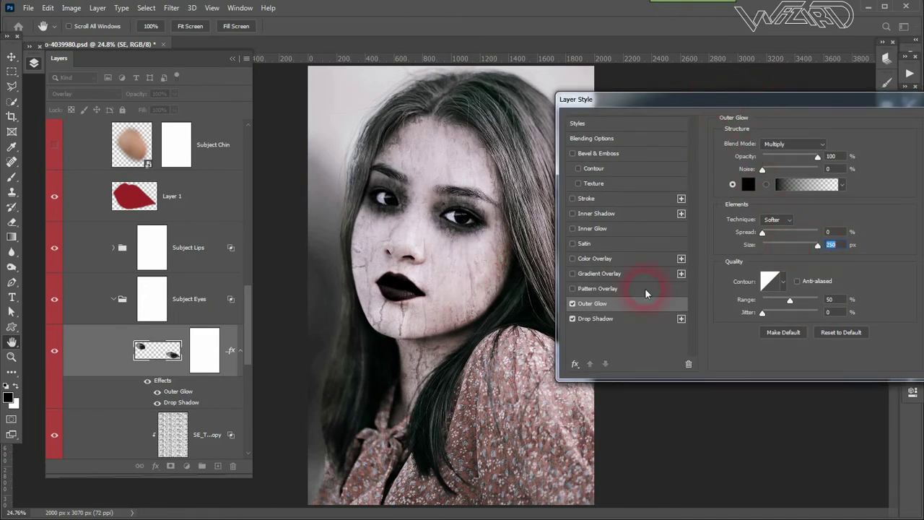
- Compare the glow, enable Drop Shadow, apply the style, and select SE_Texture's Pattern Fill copy
left_click(576, 306)
left_click(572, 318)
mouse_move(813, 101)
left_mouse_down()
mouse_move(656, 93)
mouse_move(694, 91)
left_mouse_up()
left_click(850, 115)
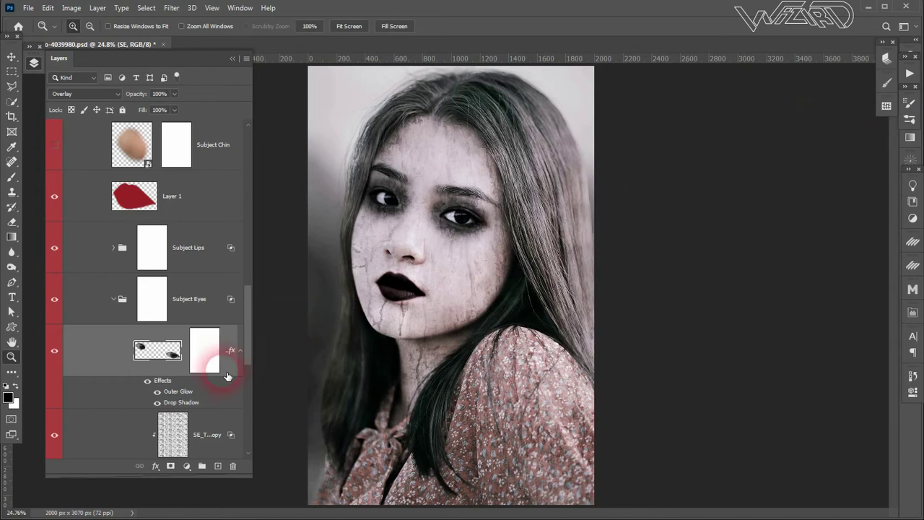
scroll(216, 347, "down", 3)
left_click(71, 288)
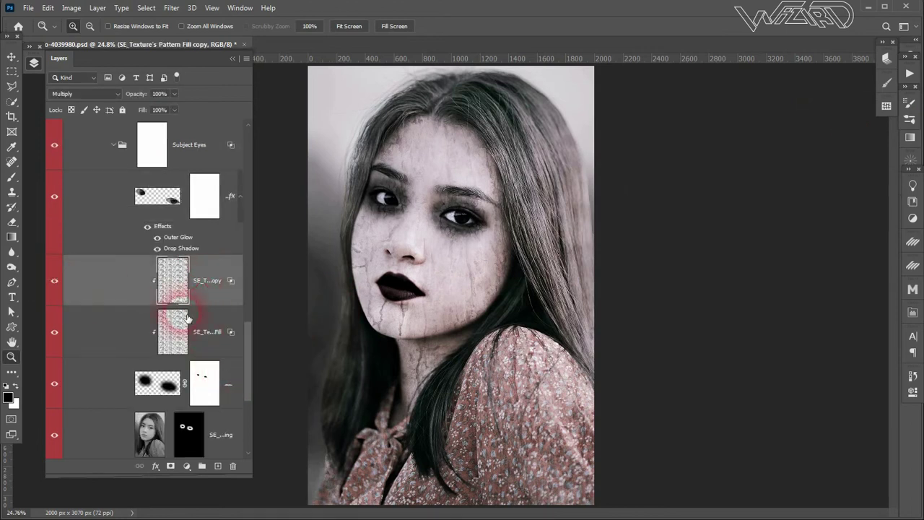
- Open the texture copy's Layer Style settings twice and close them without changes
double_click(151, 274)
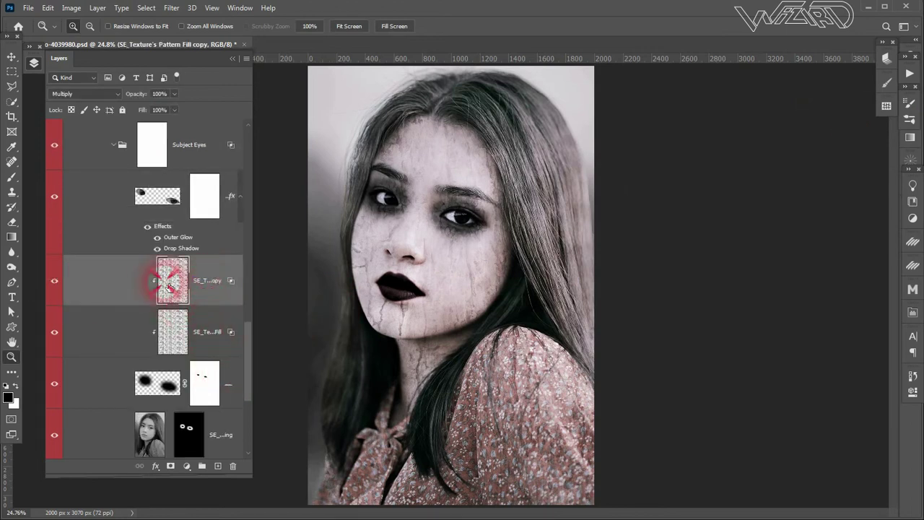
left_click_drag(606, 80, 744, 152)
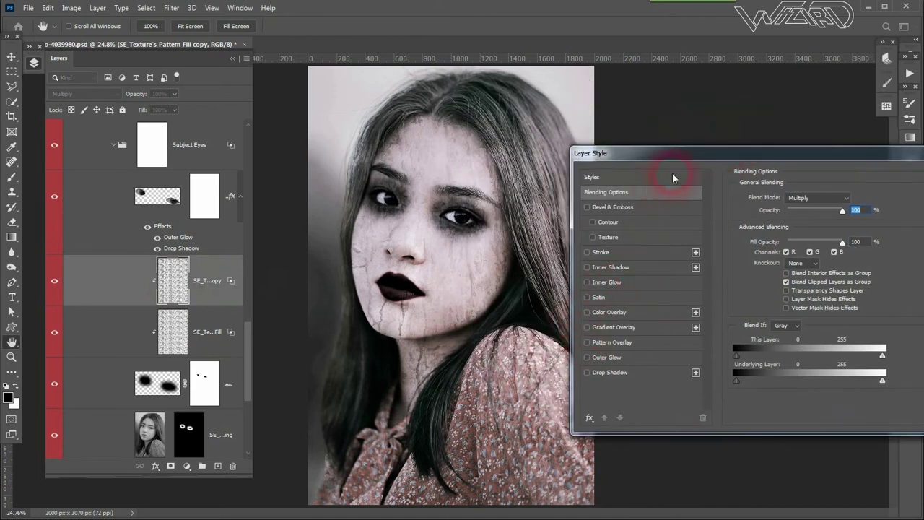
left_click_drag(673, 153, 411, 213)
left_click(722, 257)
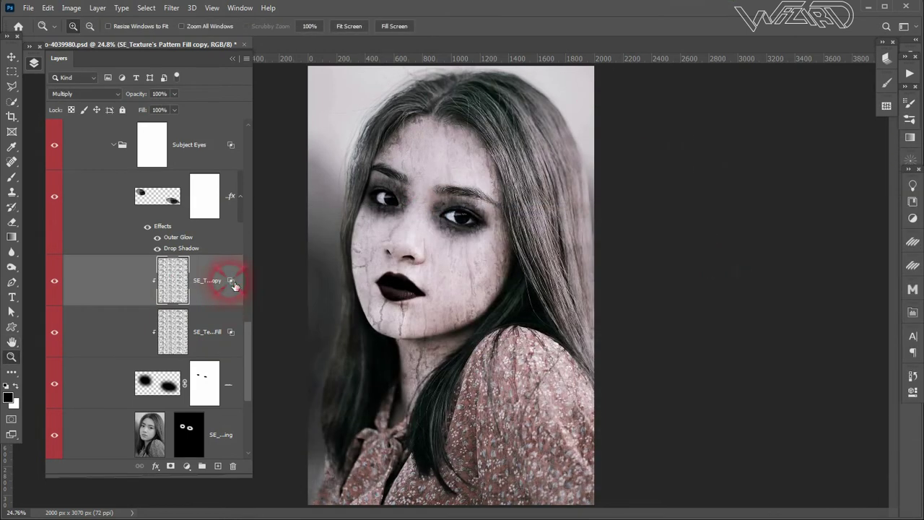
double_click(233, 283)
mouse_move(504, 453)
left_mouse_down()
mouse_move(454, 192)
mouse_move(715, 188)
mouse_move(454, 189)
left_mouse_up()
left_click(668, 195)
- Zoom in on the eyes, toggle both crack texture layers to compare, and open the copy's blend modes
key("z")
left_click(62, 289)
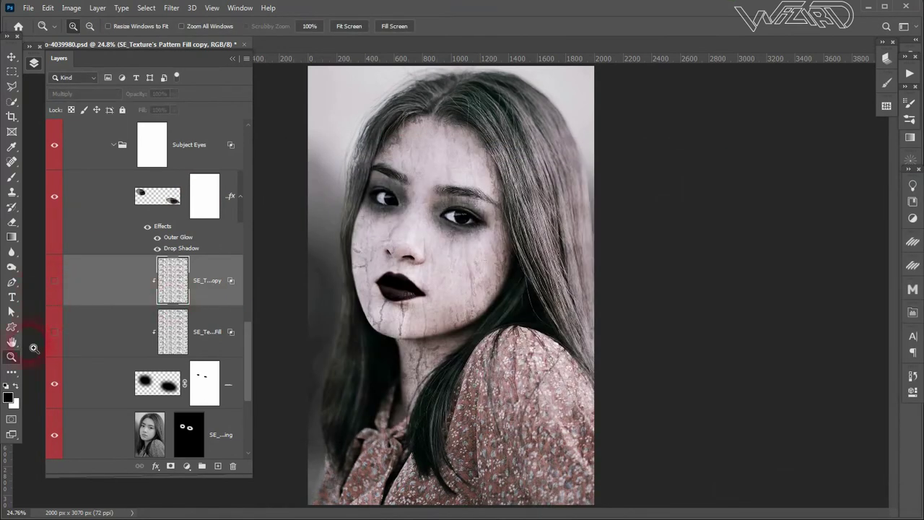
left_click(444, 210)
left_click(443, 202)
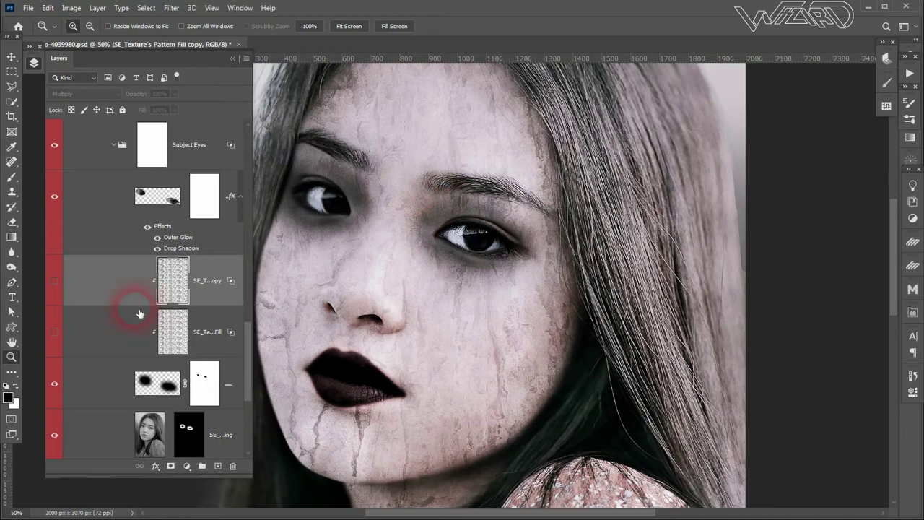
left_click(55, 331)
left_click(62, 282)
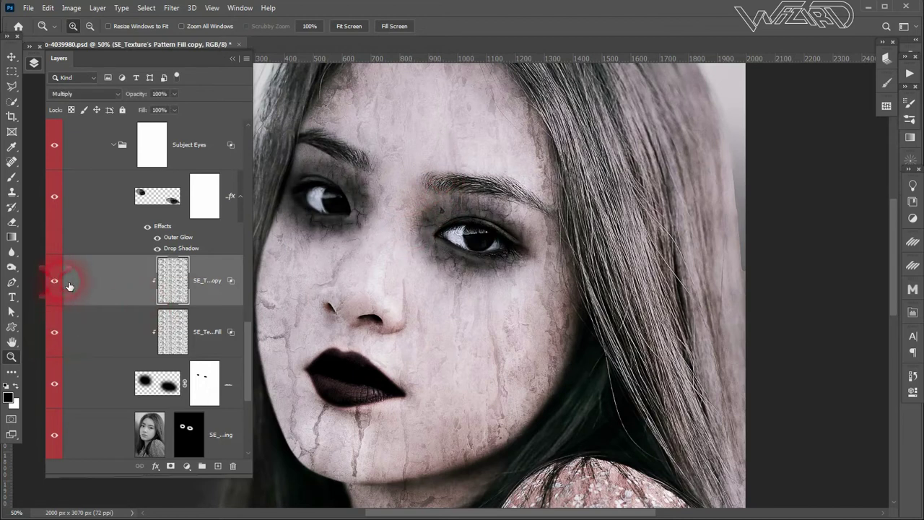
left_click(112, 91)
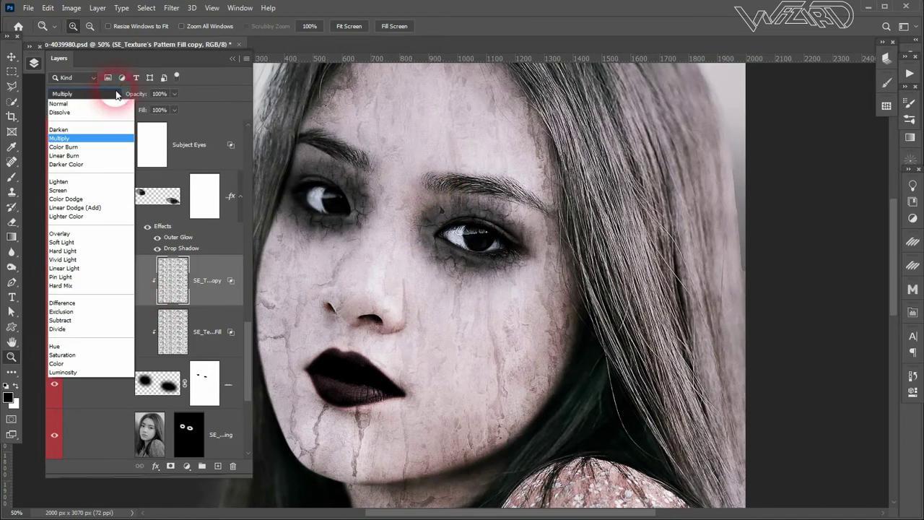
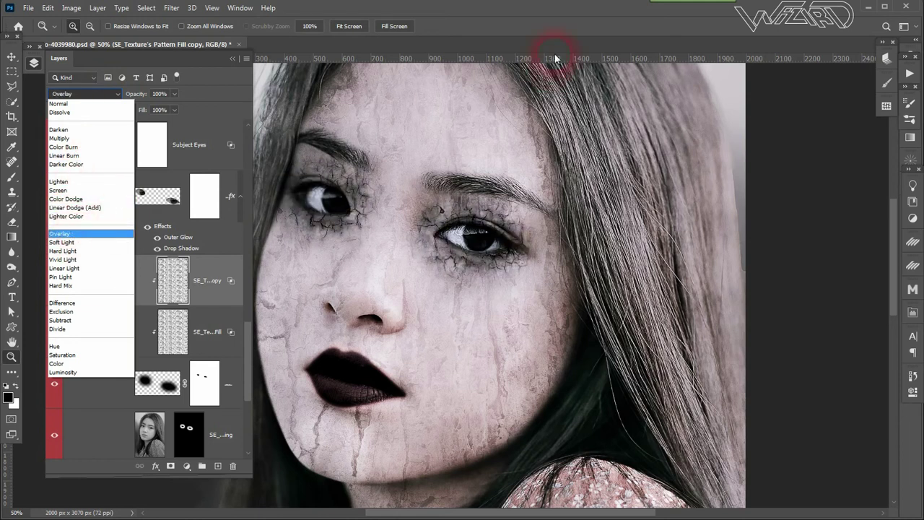
- Preview blend modes for the texture copy, keeping it on Multiply
left_click(458, 20)
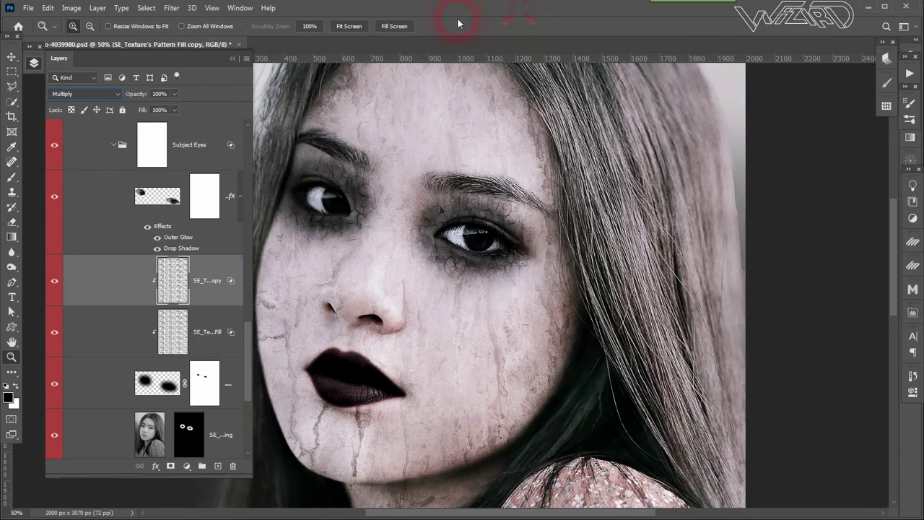
left_click(90, 93)
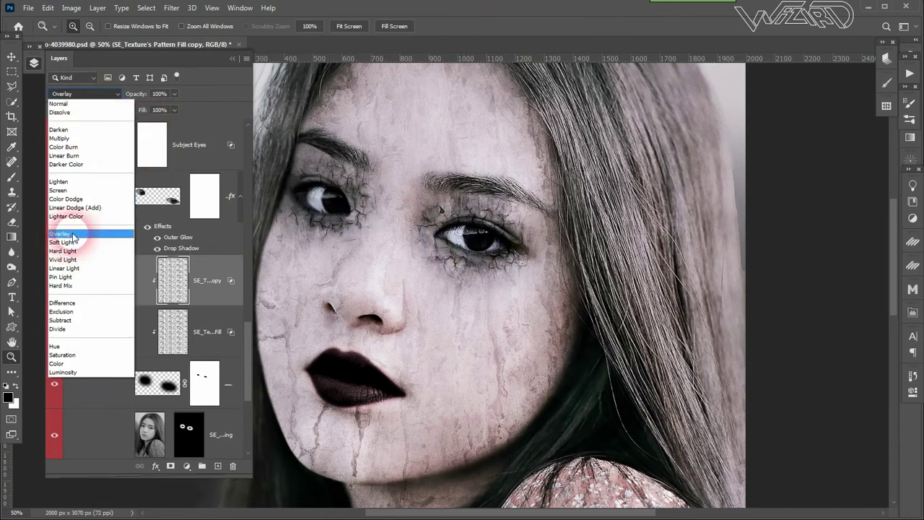
left_click(515, 8)
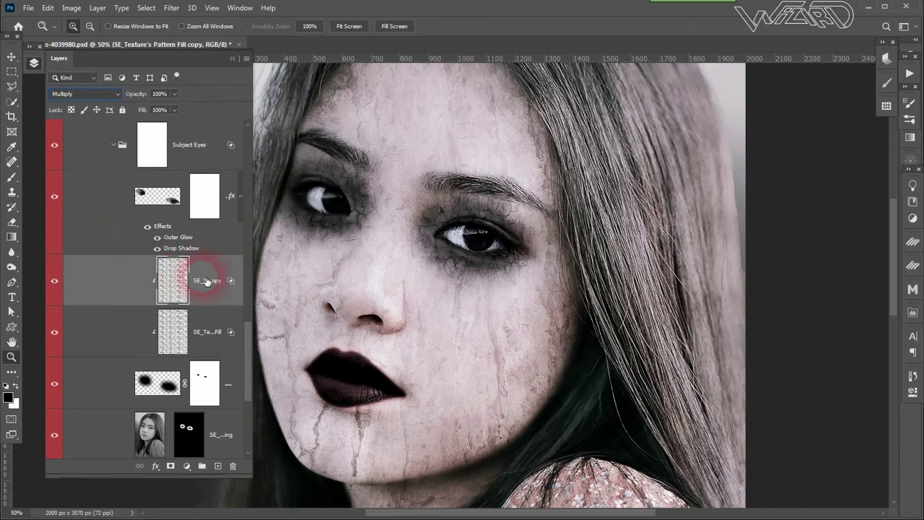
- Duplicate the texture layer, clip it to the layer below, set Overlay, and fit the portrait on screen
key("ctrl+j")
right_click(212, 268)
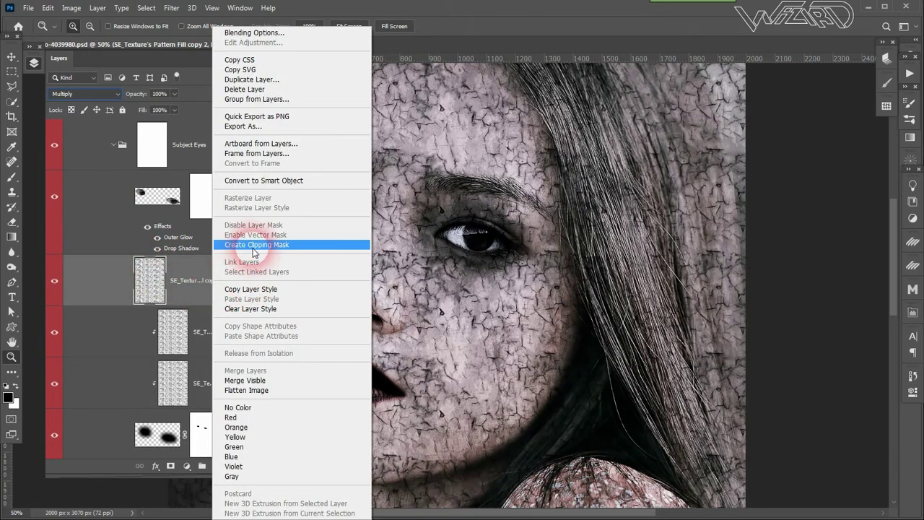
left_click(248, 245)
left_click(87, 94)
left_click(80, 239)
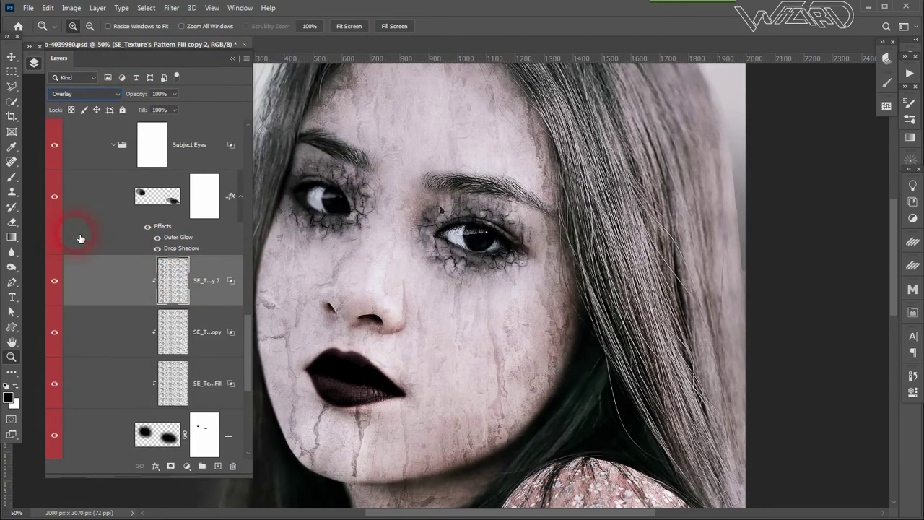
right_click(446, 205)
left_click(469, 210)
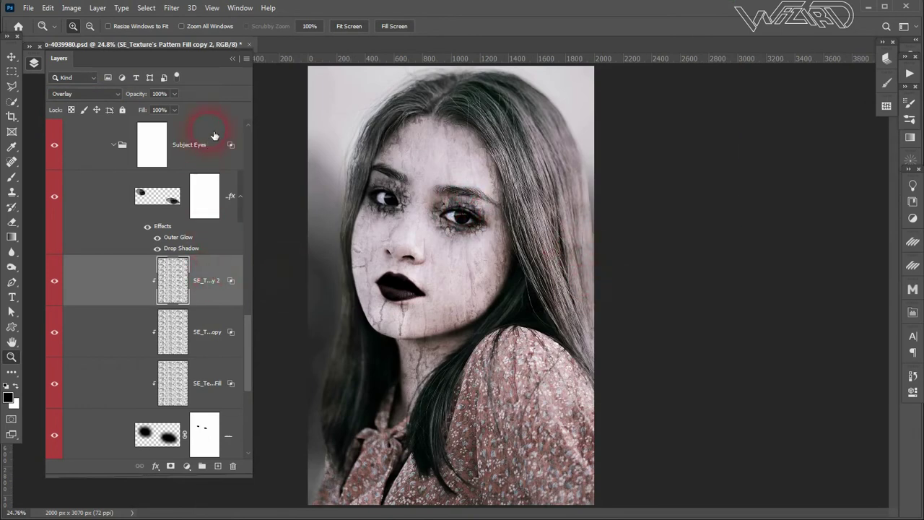
left_click_drag(147, 109, 202, 109)
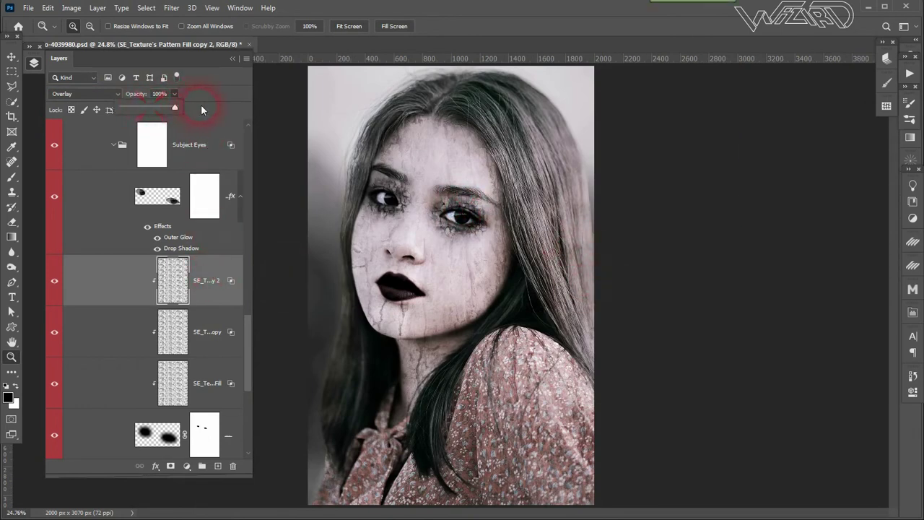
- Add a layer mask to the new texture copy and invert it to black
left_click(249, 272)
left_click_drag(204, 434, 216, 289)
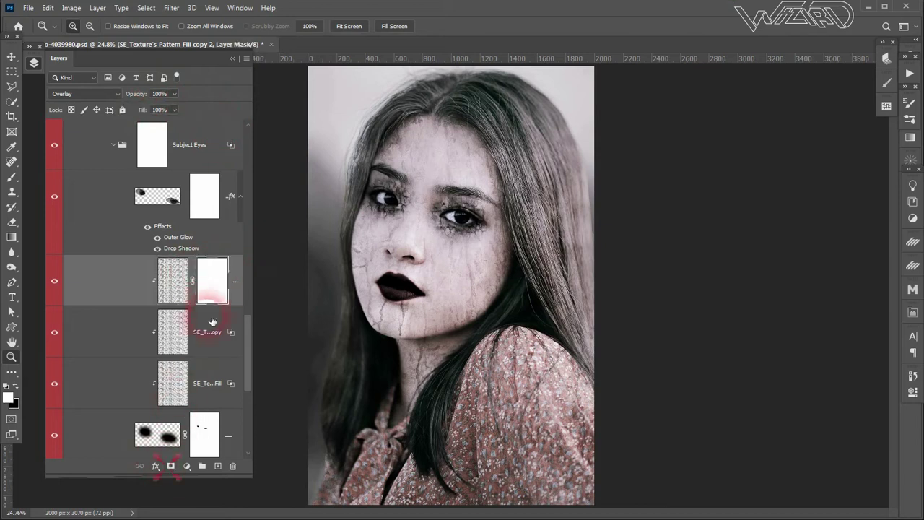
key("ctrl+i")
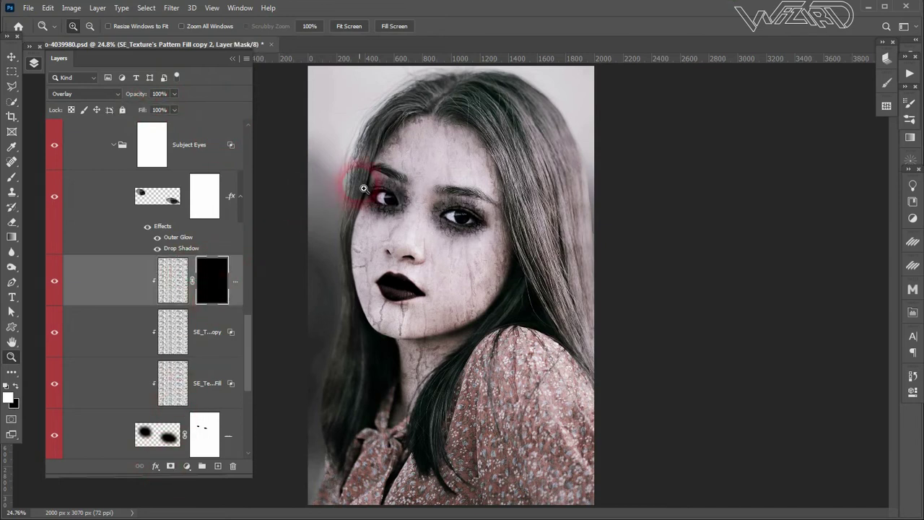
- Paint white with a soft brush around the eyes and nose, then move the layer below the other texture copy
key("b")
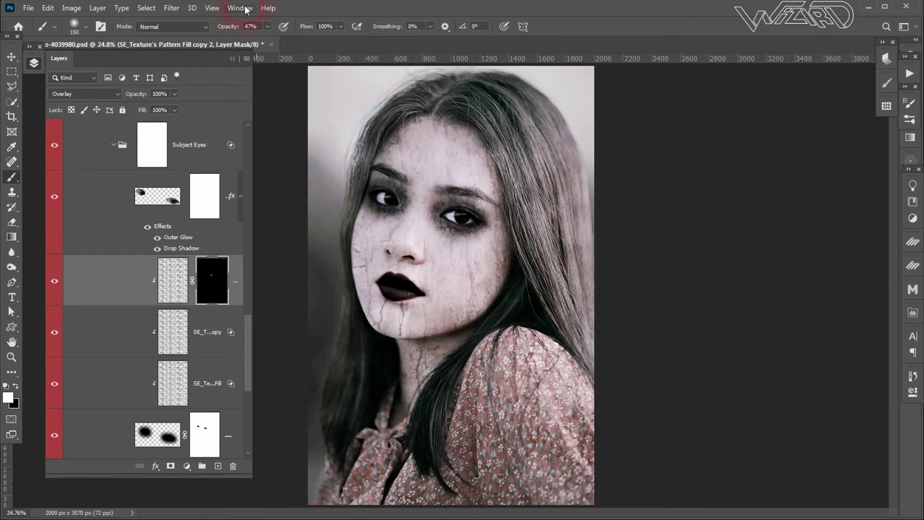
left_click(451, 239)
left_click_drag(452, 239, 463, 270)
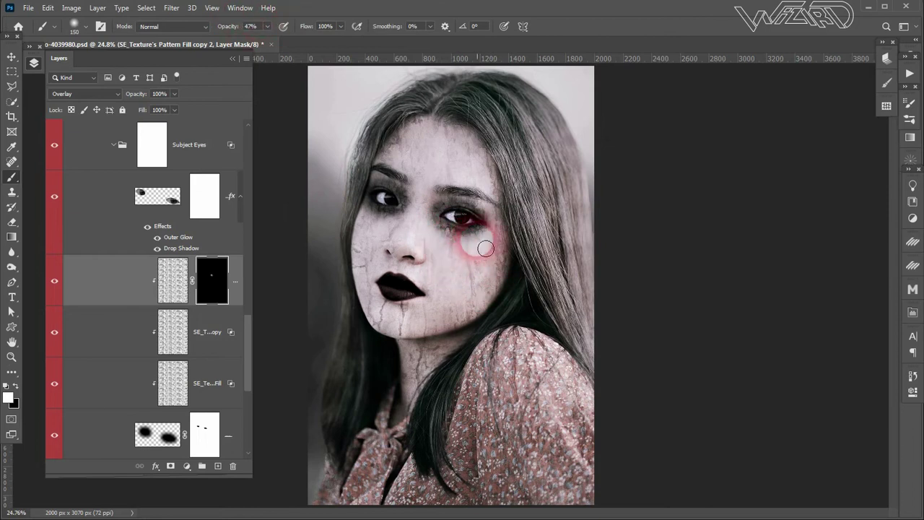
right_click(467, 216)
key("Return")
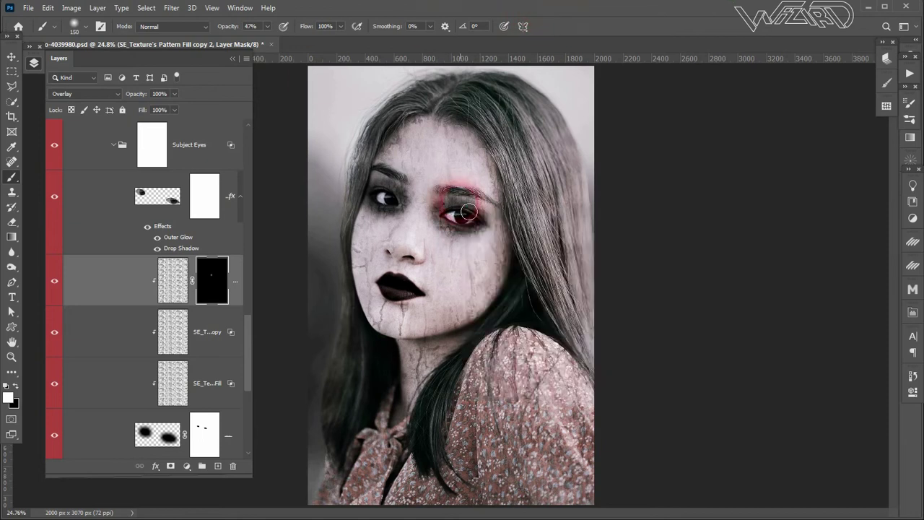
mouse_move(466, 212)
left_mouse_down()
mouse_move(494, 269)
mouse_move(413, 208)
left_mouse_up()
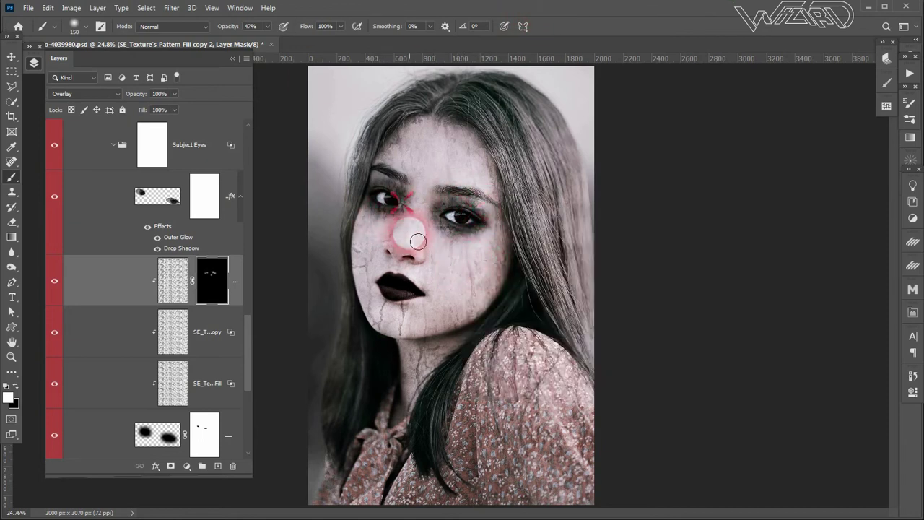
mouse_move(412, 208)
left_mouse_down()
mouse_move(386, 211)
mouse_move(401, 220)
left_mouse_up()
left_click(206, 330)
left_click_drag(236, 276, 240, 390)
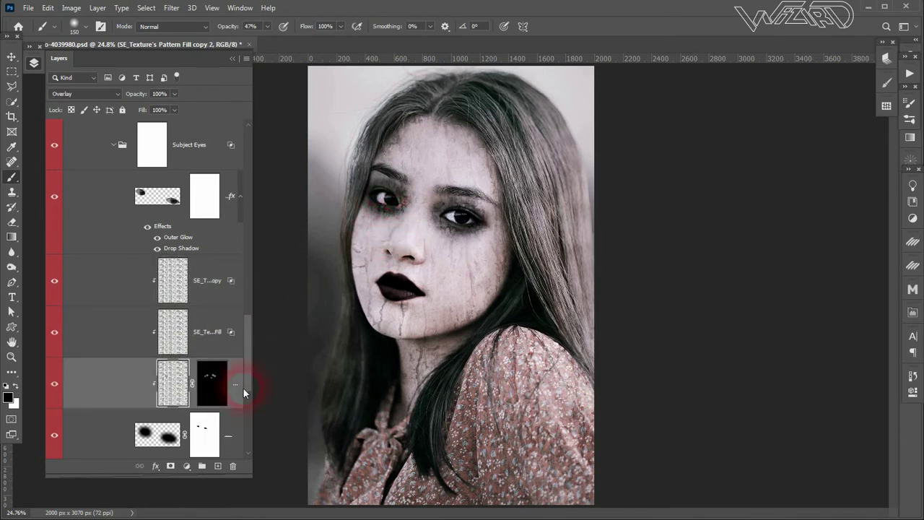
- Paint more texture around the eyes on the mask, undoing the stray strokes
left_click(220, 372)
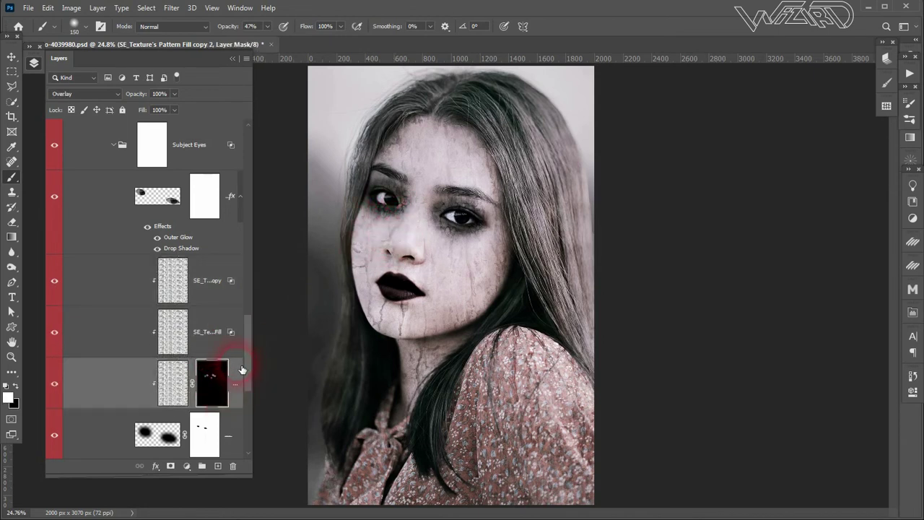
left_click_drag(387, 217, 378, 206)
left_click_drag(462, 292, 472, 301)
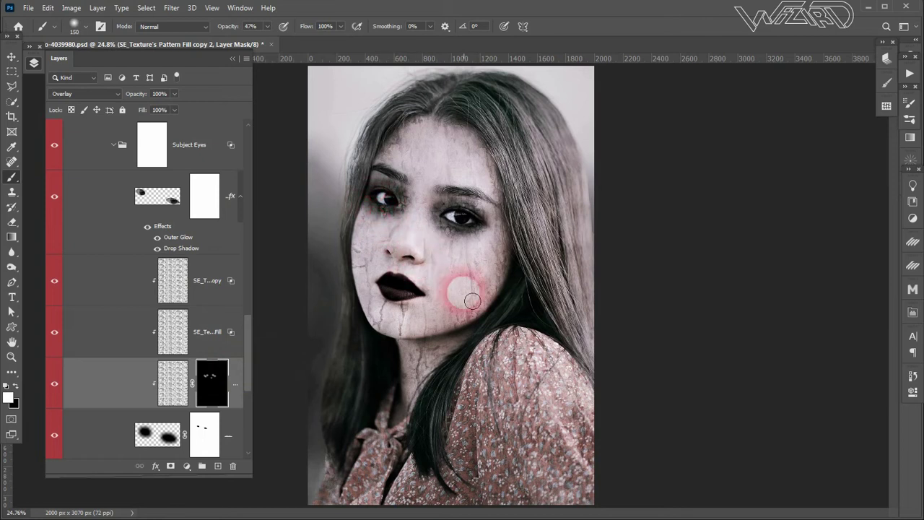
key("ctrl+z")
left_click_drag(435, 263, 459, 247)
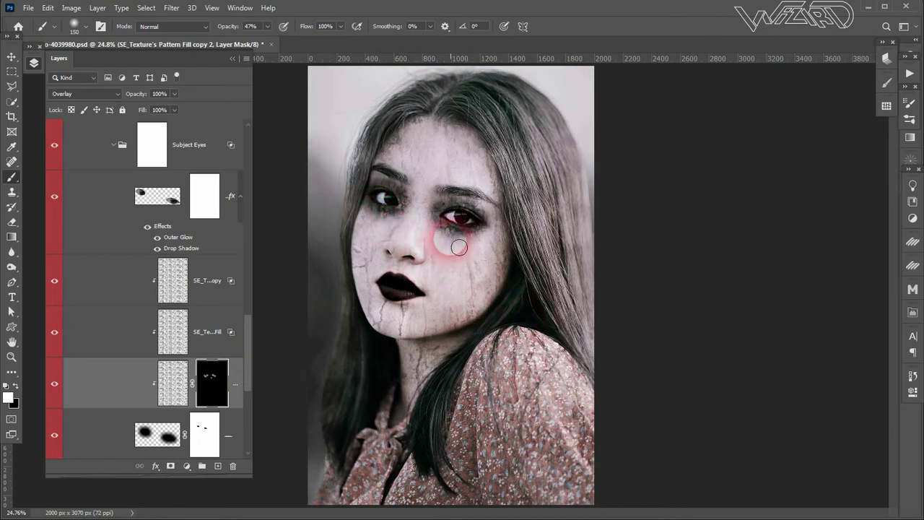
key("ctrl+z")
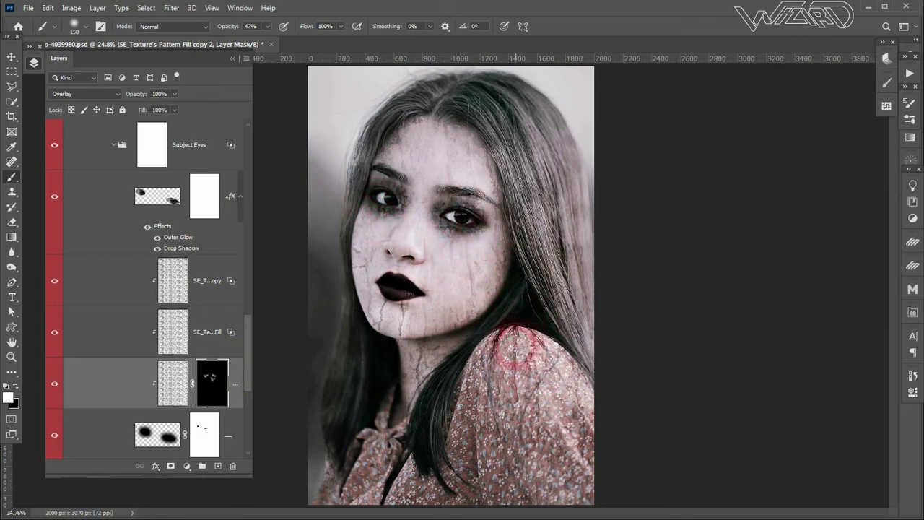
- Compare with the layer hidden and lower its opacity to 59%
left_click(57, 388)
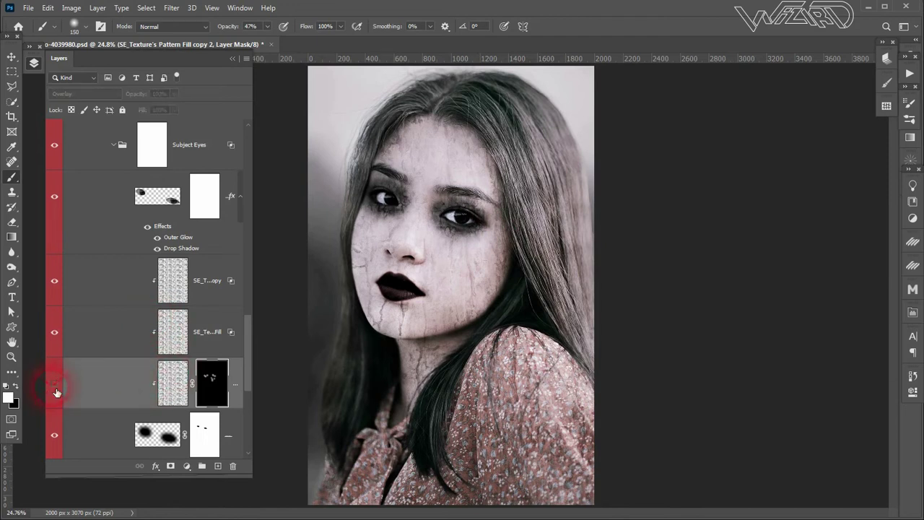
left_click(170, 379)
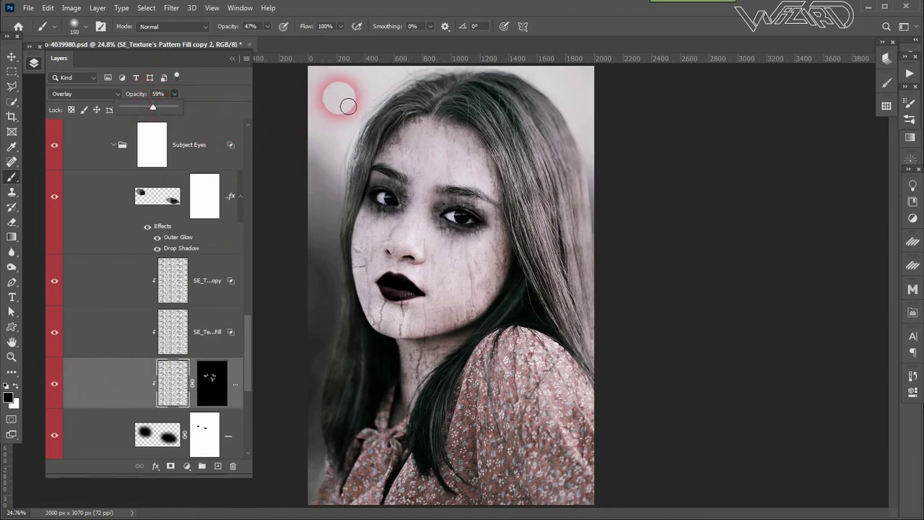
left_click(60, 387)
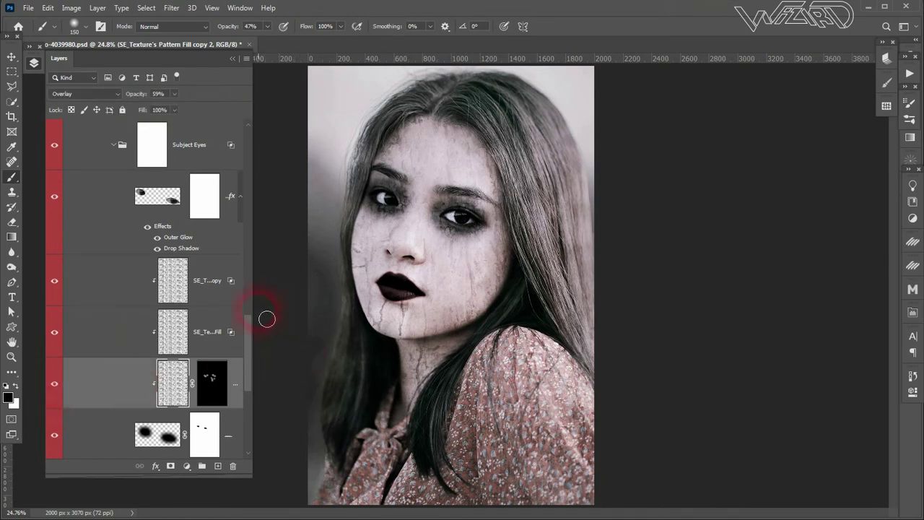
left_click(217, 373)
- Select the dark eye-shadow layer and open its Layer Style settings
scroll(216, 369, "down", 3)
left_click(146, 336)
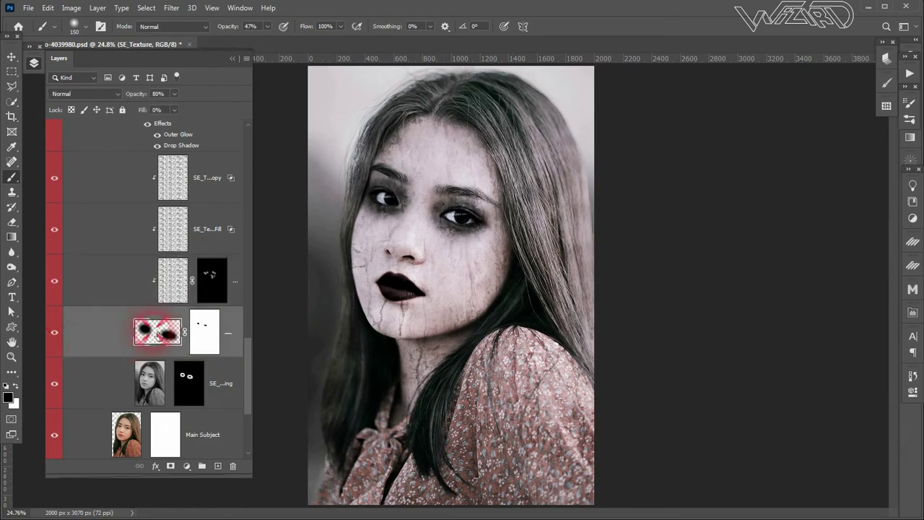
double_click(158, 334)
key("Escape")
double_click(110, 334)
left_click_drag(443, 142, 749, 109)
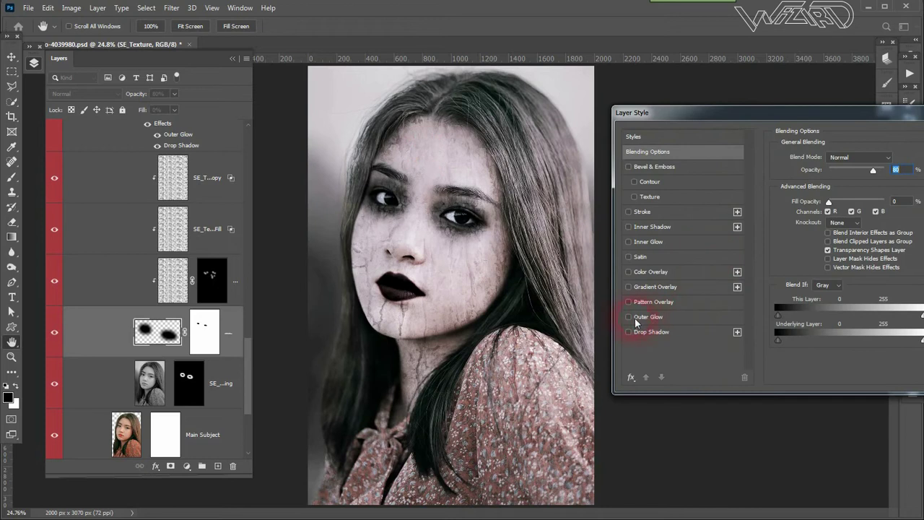
- Enable an Outer Glow with 84 px size and 93% range, and apply it
left_click(641, 317)
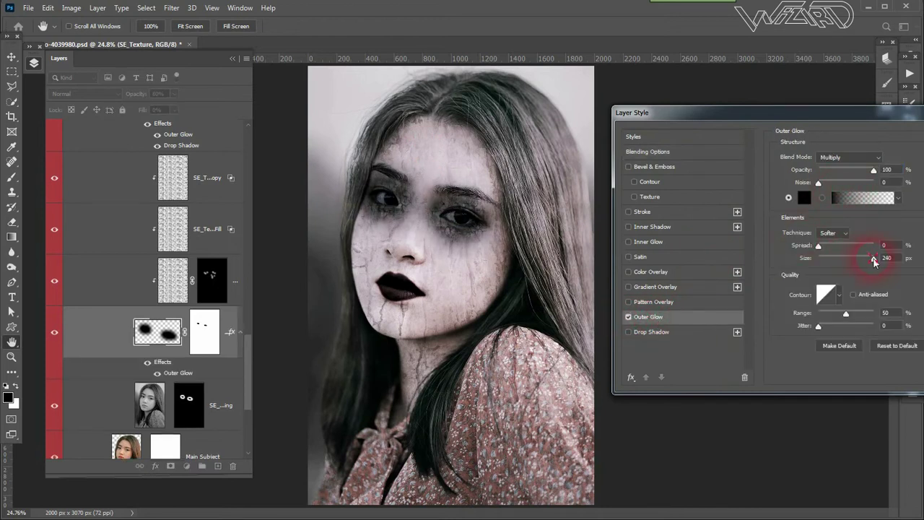
left_click_drag(874, 262, 835, 263)
left_click(841, 264)
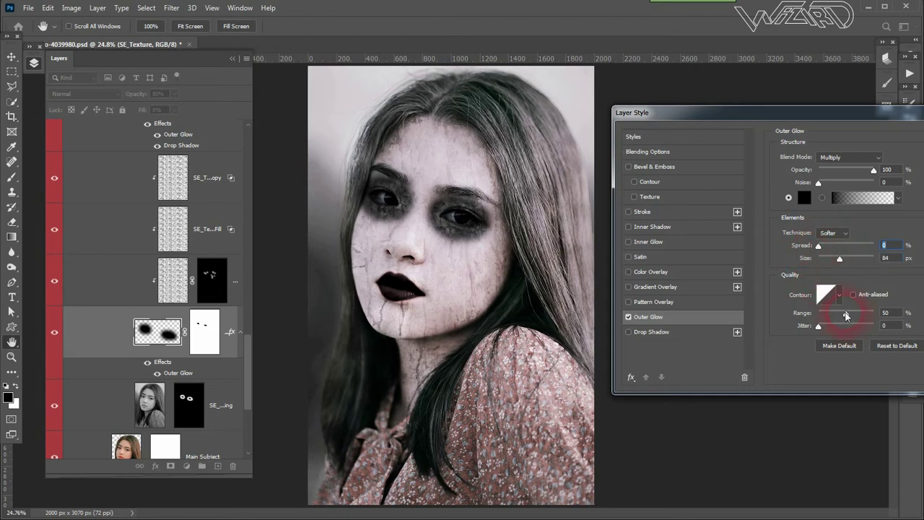
left_click_drag(847, 316, 865, 314)
left_click_drag(873, 171, 793, 181)
left_click_drag(779, 116, 594, 51)
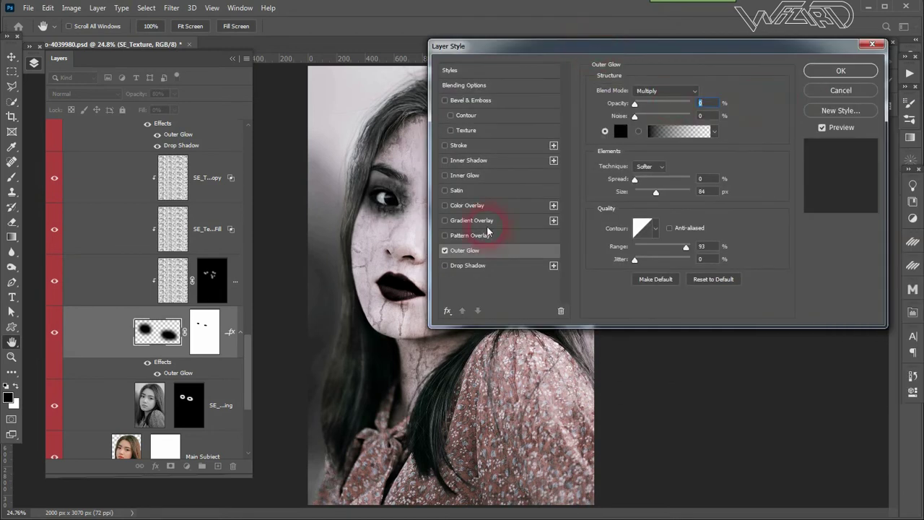
left_click_drag(517, 64, 665, 47)
left_click_drag(871, 44, 625, 46)
left_click(732, 72)
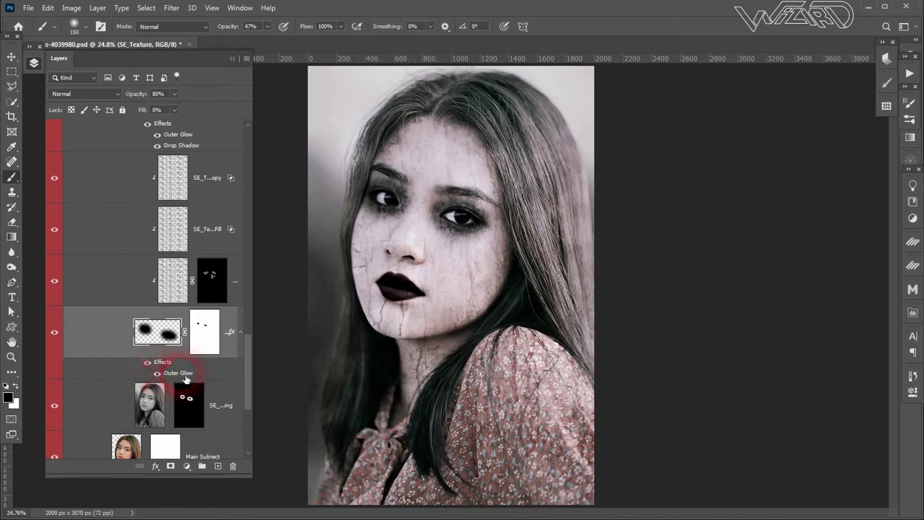
- Reopen the Outer Glow, try 40% opacity, fade it back down, and apply
double_click(180, 374)
left_click_drag(531, 109, 554, 107)
left_click_drag(533, 51, 791, 48)
left_click_drag(829, 107, 787, 103)
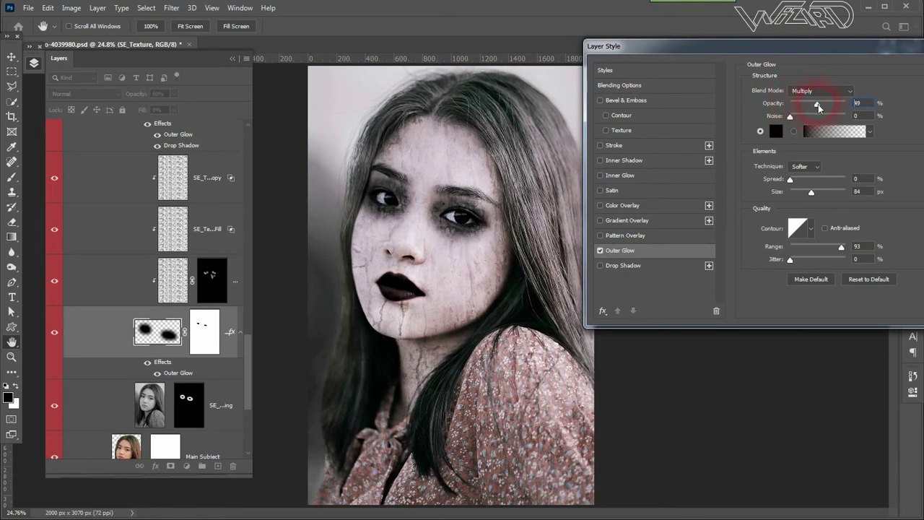
left_click_drag(685, 46, 596, 46)
left_click(815, 67)
- Brush over the texture and eye-shadow masks around the right eye and cheek
key("b")
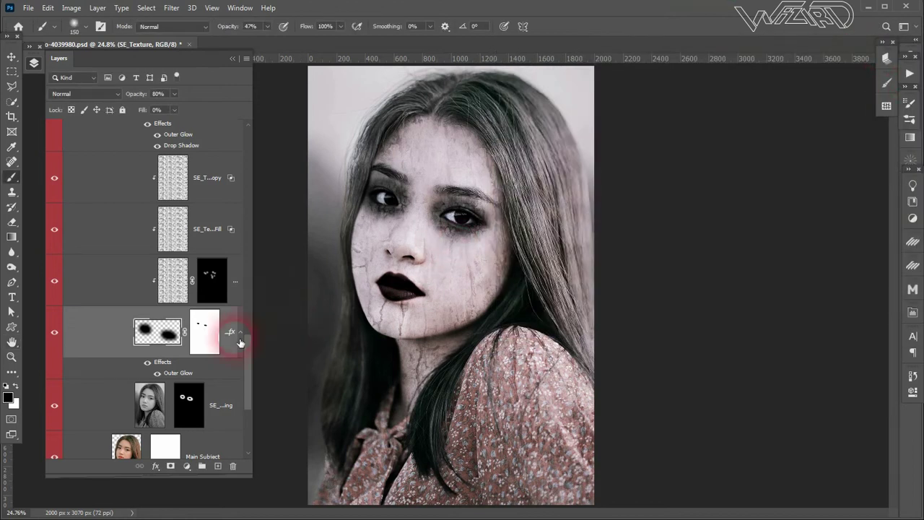
left_click(206, 331)
left_click(211, 279)
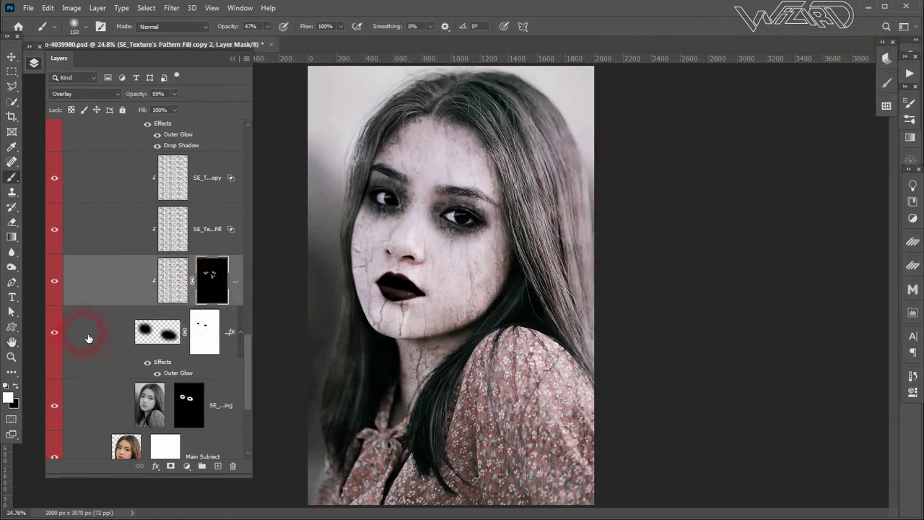
mouse_move(494, 257)
left_mouse_down()
mouse_move(477, 211)
mouse_move(441, 258)
mouse_move(392, 226)
mouse_move(381, 155)
mouse_move(374, 207)
mouse_move(402, 258)
left_mouse_up()
left_click(205, 334)
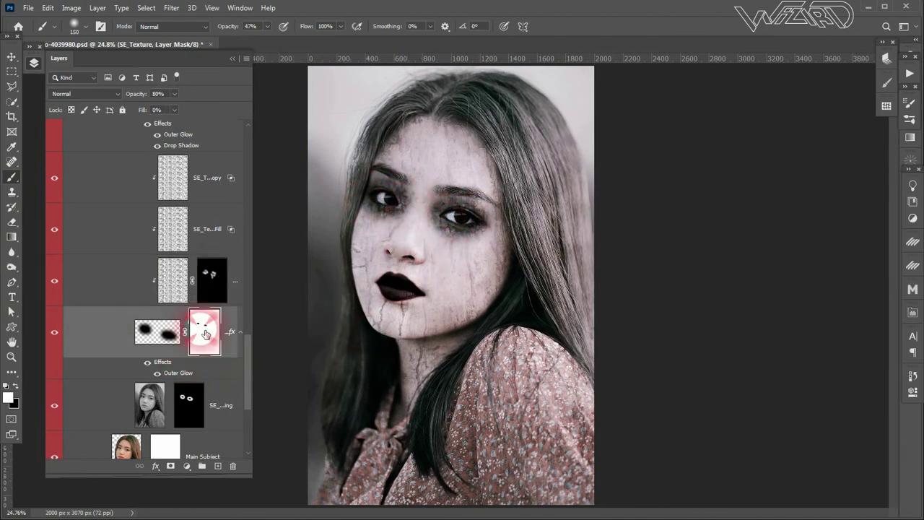
mouse_move(436, 215)
left_mouse_down()
mouse_move(463, 226)
mouse_move(402, 288)
left_mouse_up()
left_click(87, 395)
mouse_move(433, 217)
left_mouse_down()
mouse_move(493, 253)
mouse_move(403, 258)
left_mouse_up()
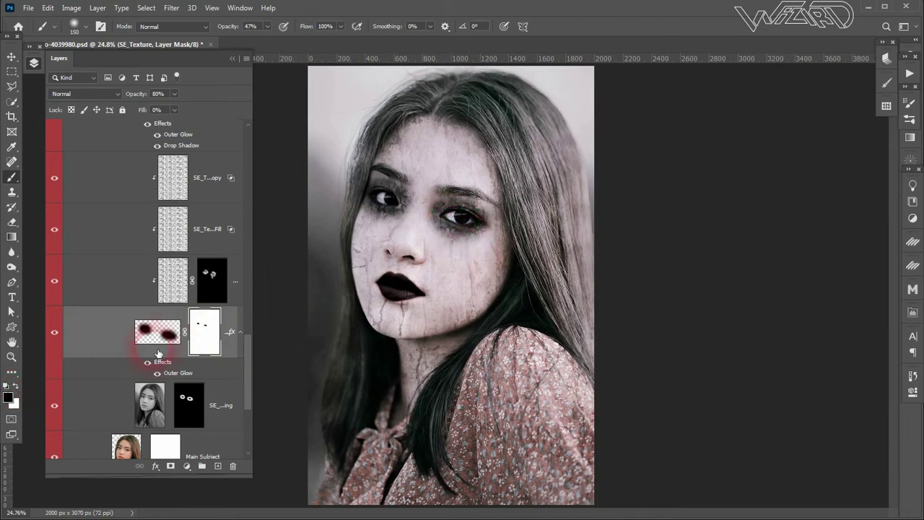
- Reselect the eye-shadow mask, switch to white, and repaint the shadow around the right eye
left_click(207, 331)
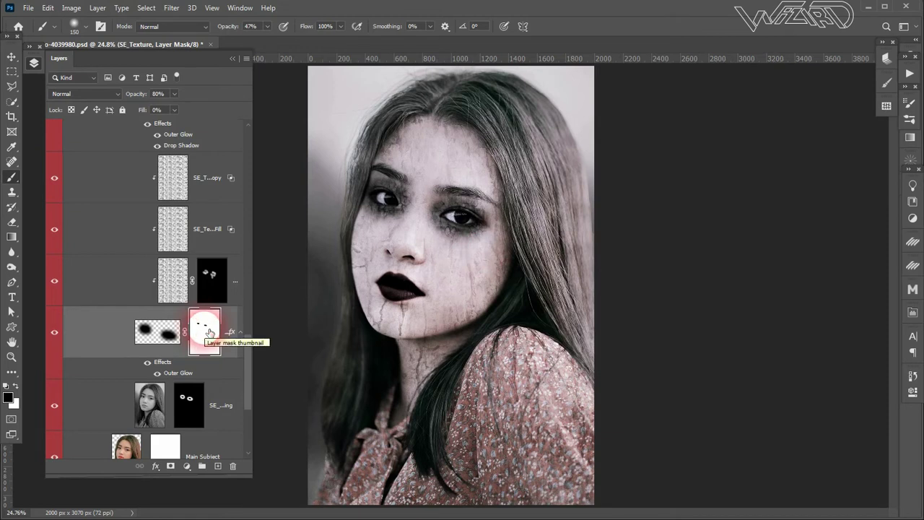
left_click(101, 328)
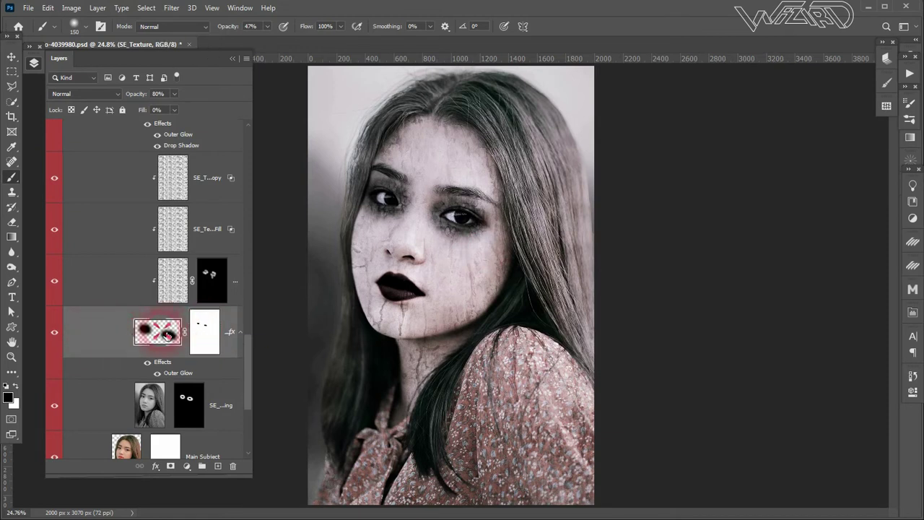
left_click(175, 373)
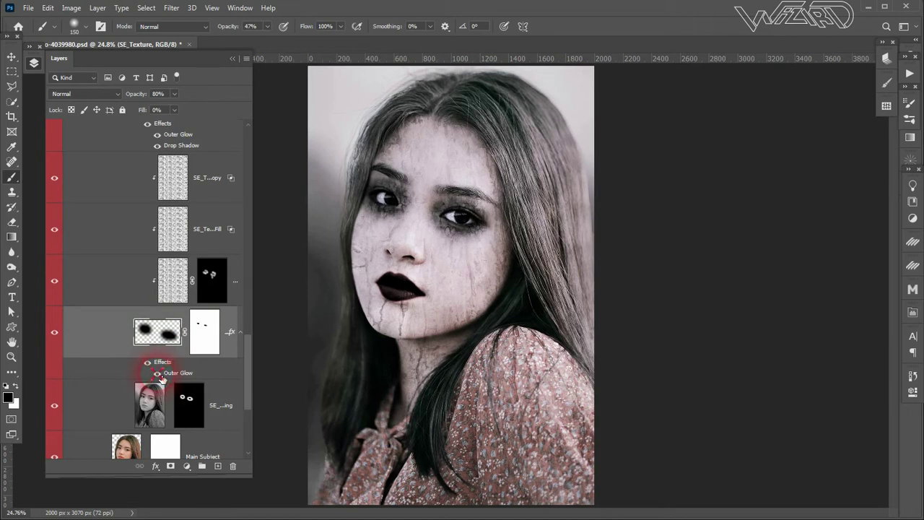
left_click(206, 334)
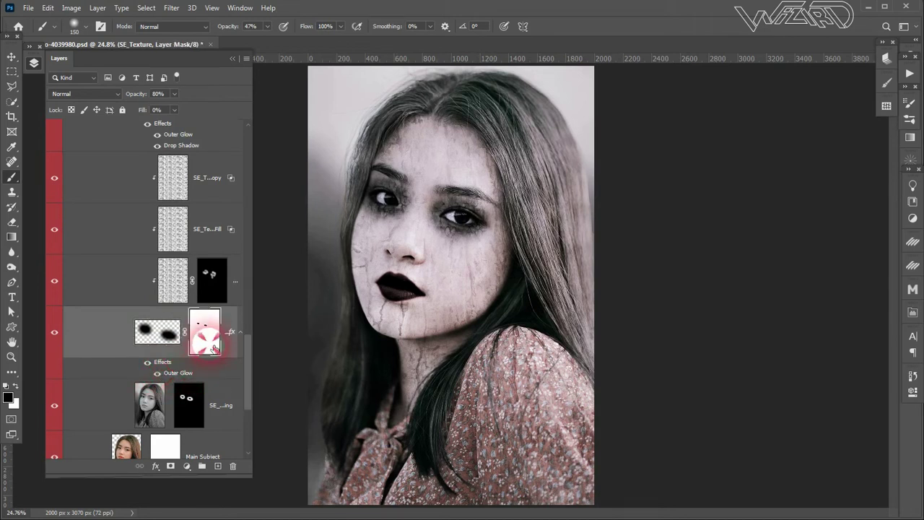
key("x")
left_click_drag(432, 209, 485, 217)
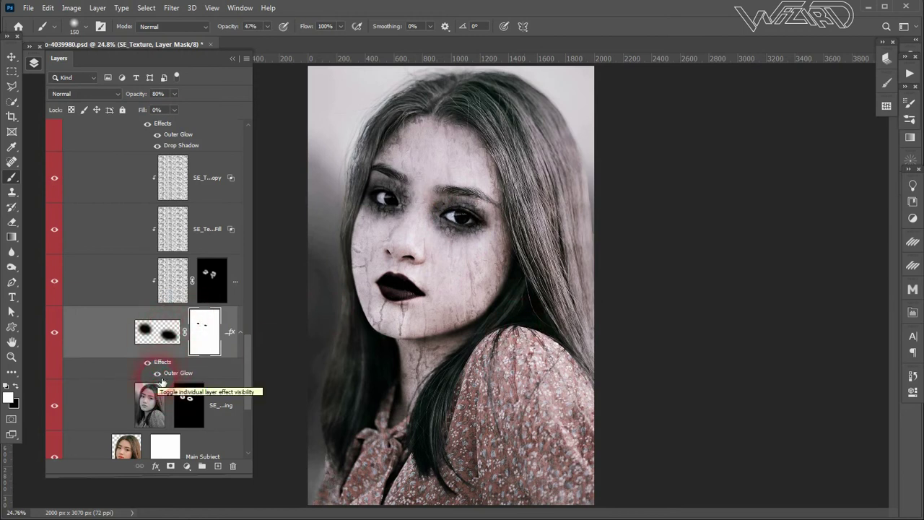
scroll(152, 379, "down", 2)
left_click(62, 312)
left_click(62, 312)
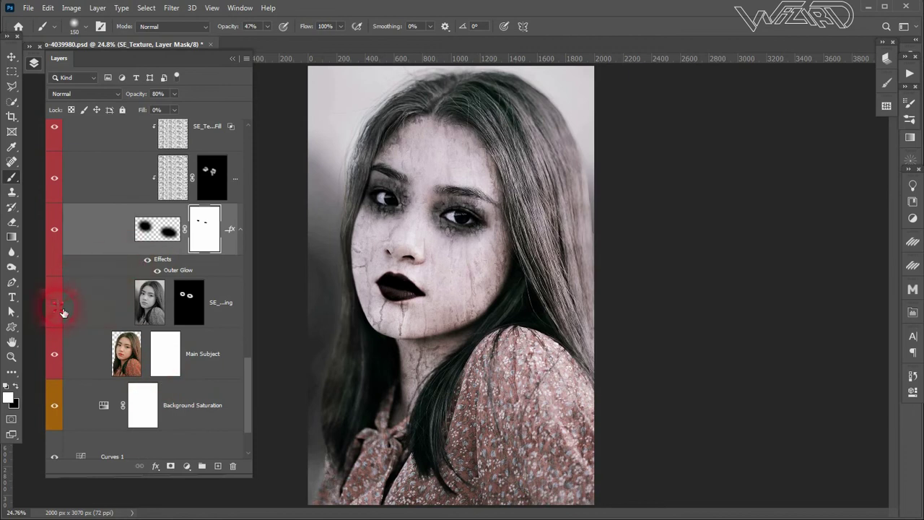
left_click(62, 312)
left_click(62, 312)
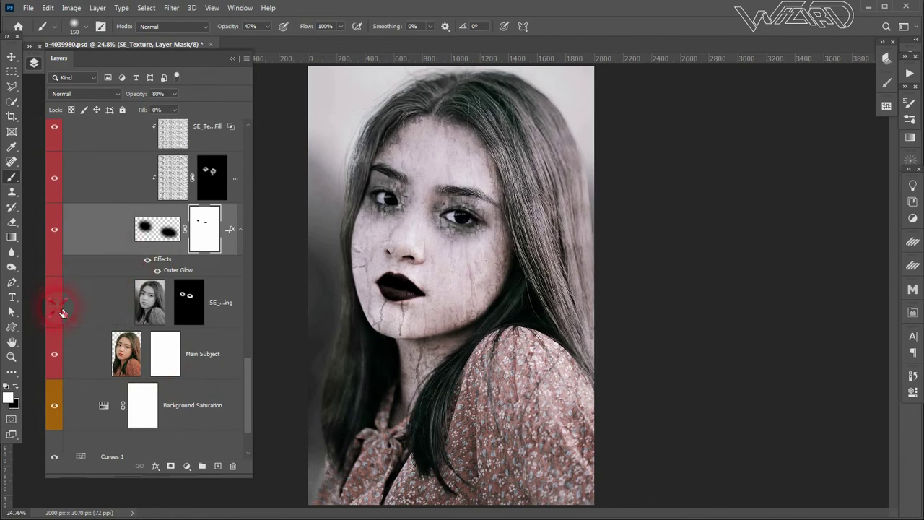
left_click(62, 312)
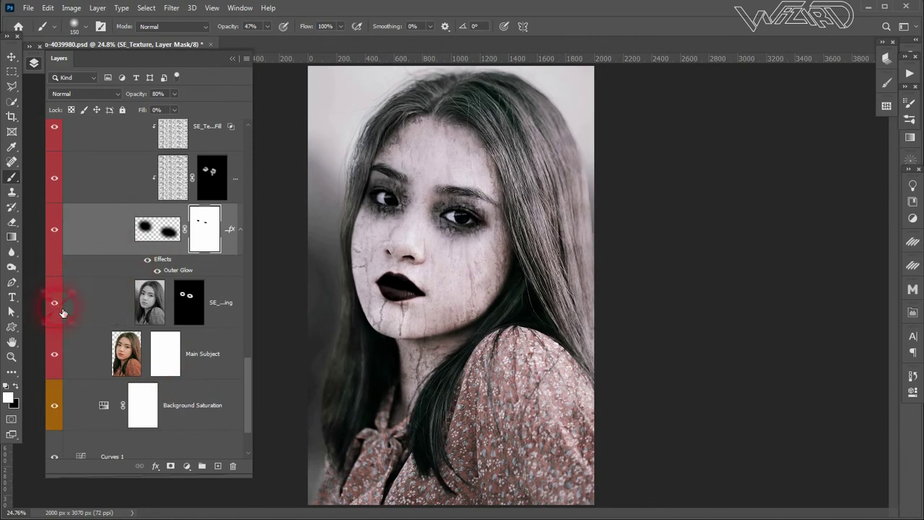
left_click(224, 305)
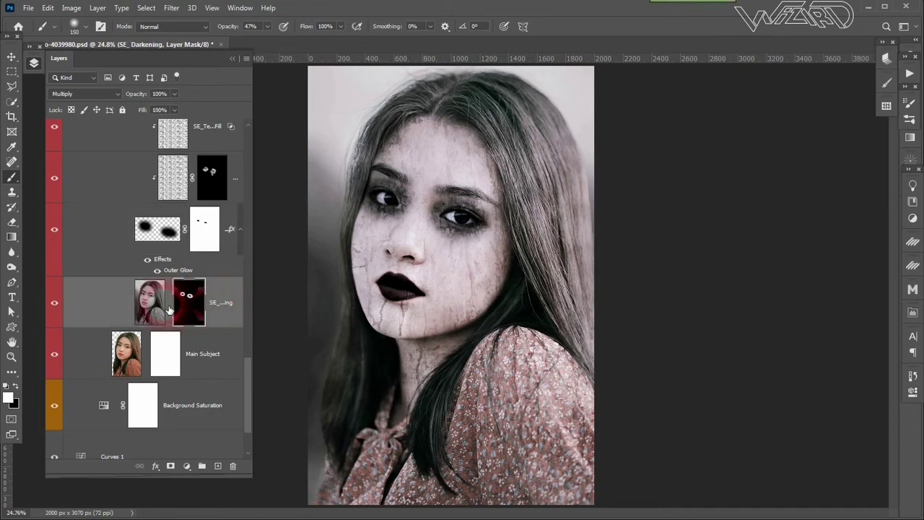
left_click(201, 305)
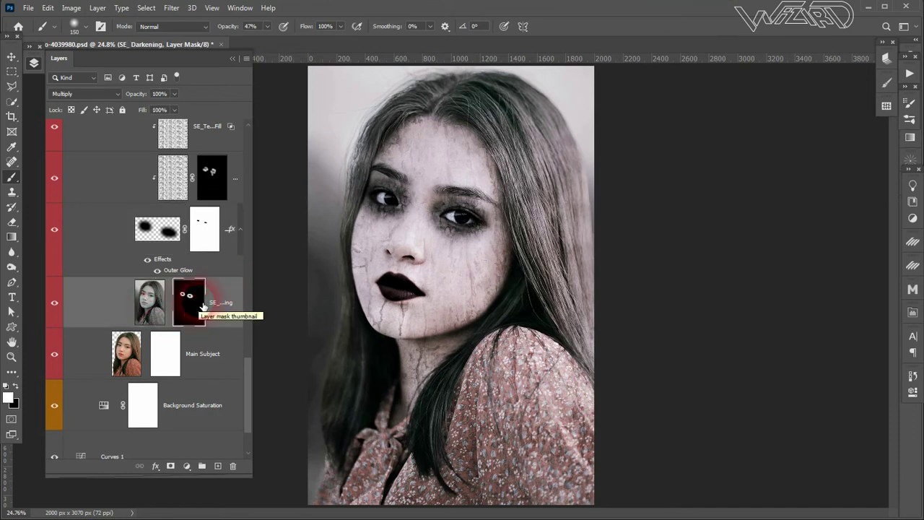
left_click(82, 354)
left_click(54, 353)
scroll(177, 359, "up", 5)
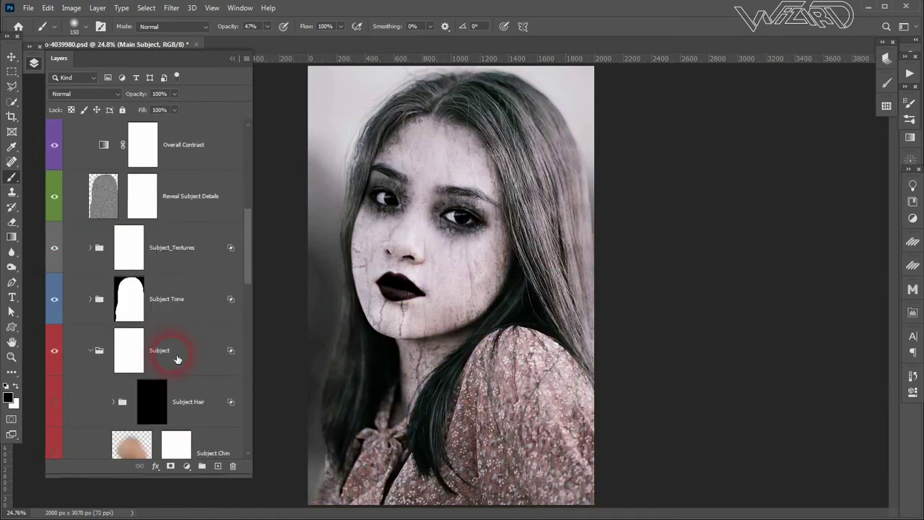
scroll(176, 359, "up", 5)
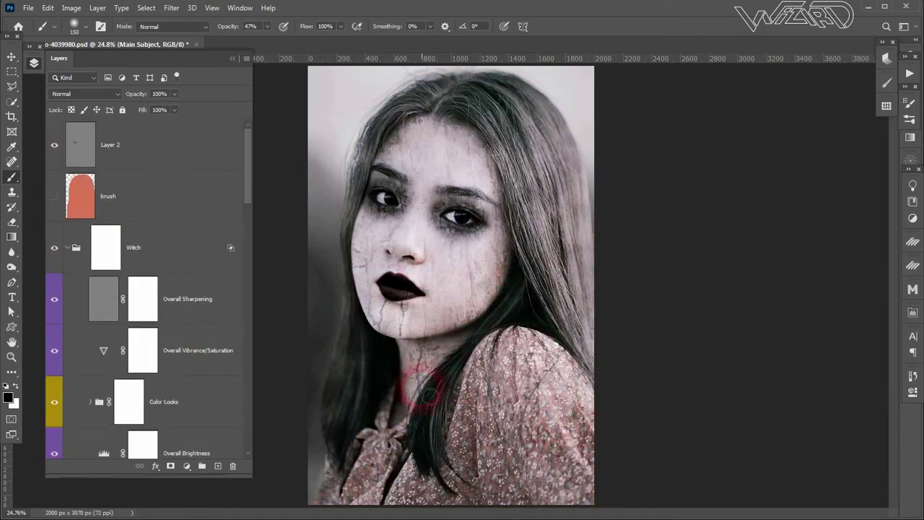
- Compare Subject_Textures on and off, target the T_1 copy mask, and undo test strokes near the eyes
scroll(173, 364, "down", 2)
scroll(166, 361, "down", 3)
left_click(54, 350)
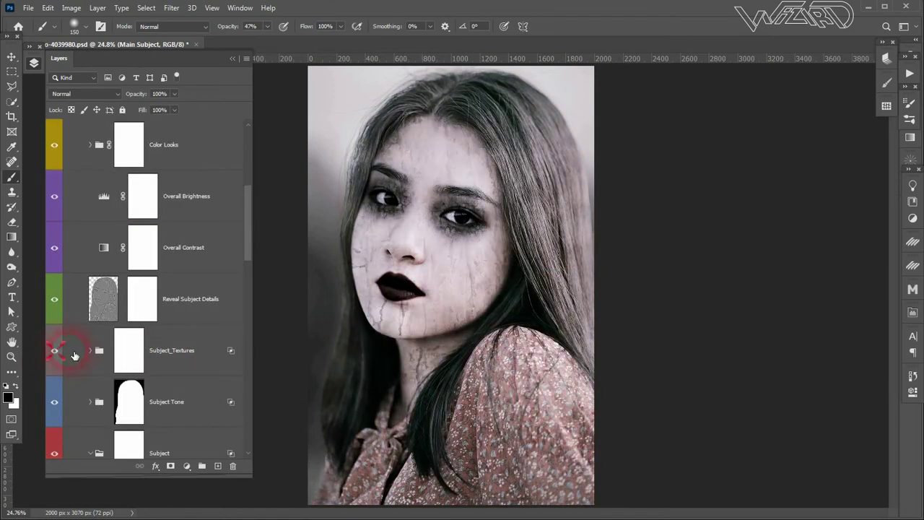
left_click(89, 350)
left_click(166, 260)
mouse_move(426, 253)
left_mouse_down()
mouse_move(449, 217)
mouse_move(448, 260)
mouse_move(460, 254)
left_mouse_up()
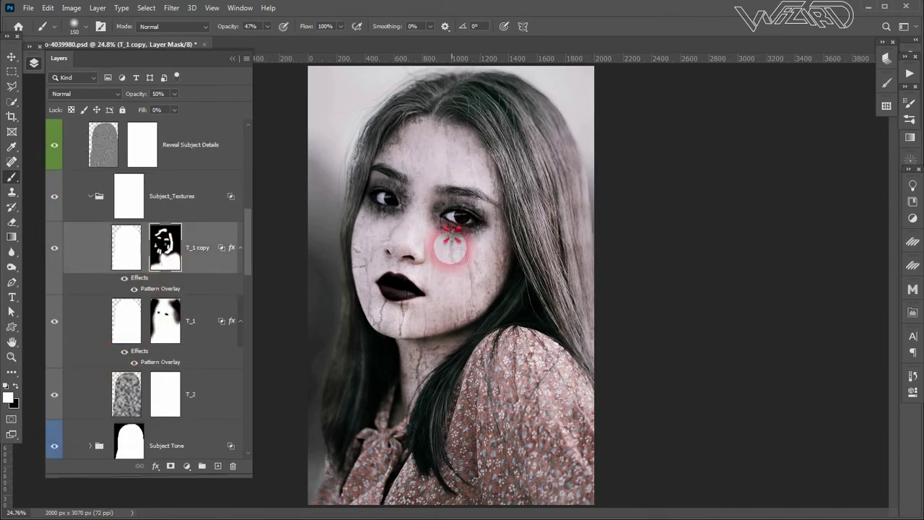
key("ctrl+z")
mouse_move(360, 220)
left_mouse_down()
mouse_move(378, 234)
mouse_move(372, 256)
left_mouse_up()
key("ctrl+z")
- At 100% brush opacity, reveal cracks across the forehead, cheek, neck and nose
left_click_drag(381, 198, 401, 141)
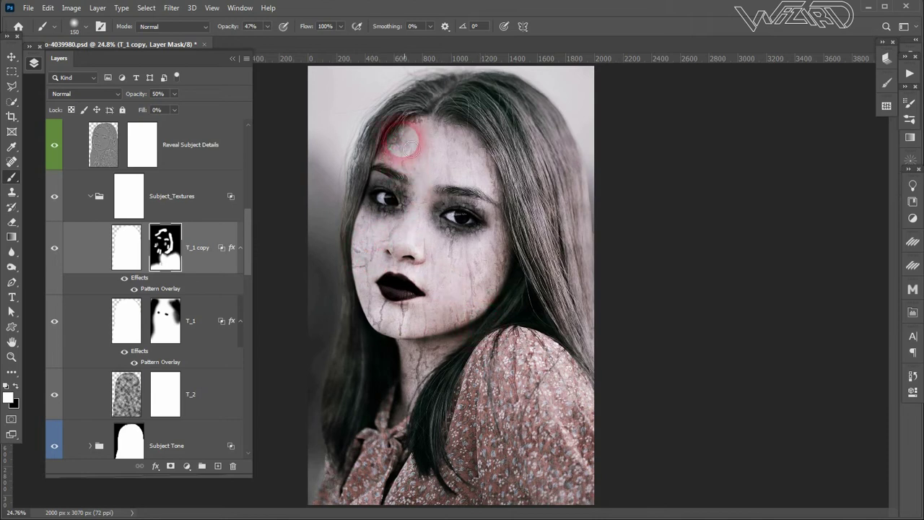
left_click_drag(267, 26, 295, 39)
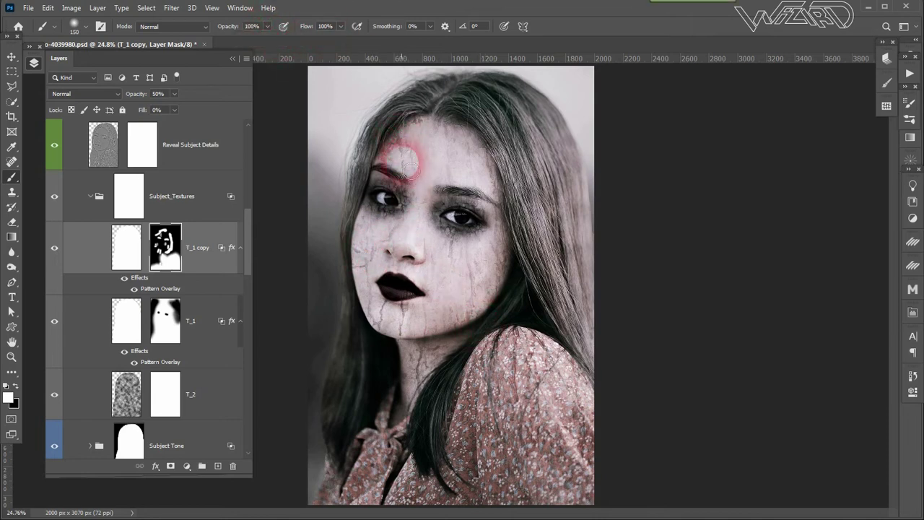
mouse_move(402, 154)
left_mouse_down()
mouse_move(503, 317)
mouse_move(476, 261)
left_mouse_up()
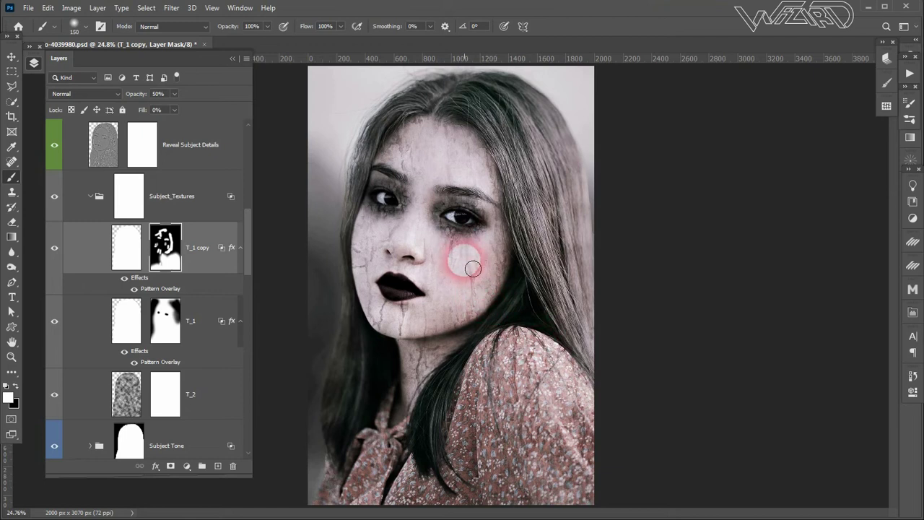
left_click_drag(475, 257, 507, 333)
mouse_move(425, 278)
left_mouse_down()
mouse_move(408, 254)
mouse_move(625, 290)
left_mouse_up()
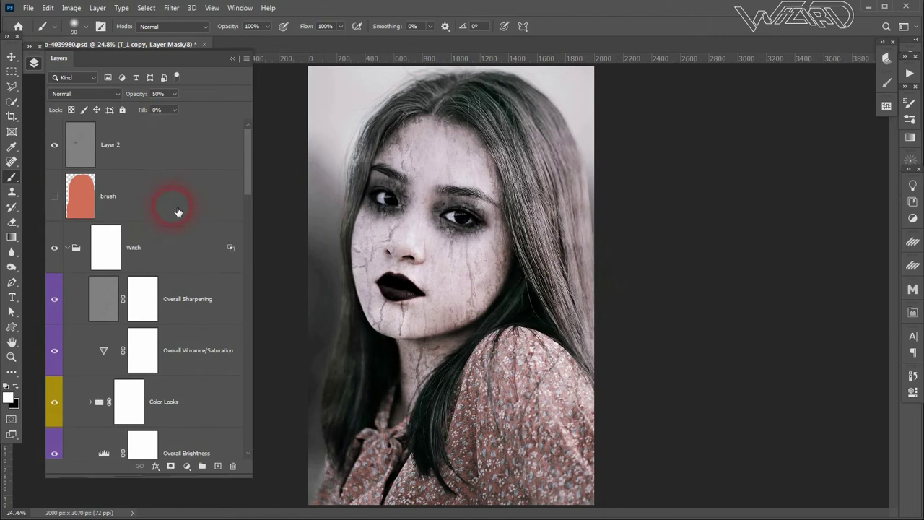
- Select Soft Light Layer 2 and dodge the cheek, mouth, nose and eyes
left_click(162, 191)
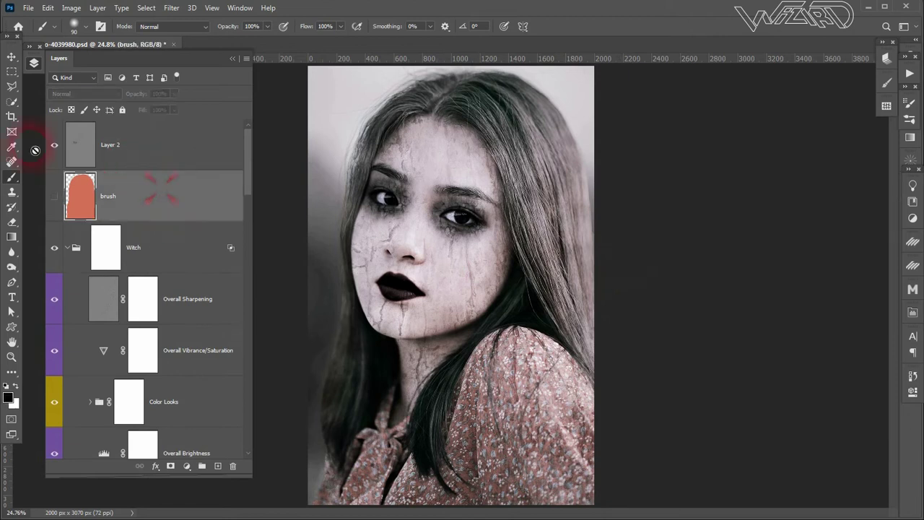
left_click(82, 149)
right_click(11, 267)
left_click(62, 268)
mouse_move(423, 253)
left_mouse_down()
mouse_move(447, 252)
mouse_move(433, 206)
mouse_move(400, 243)
mouse_move(439, 264)
mouse_move(396, 270)
left_mouse_up()
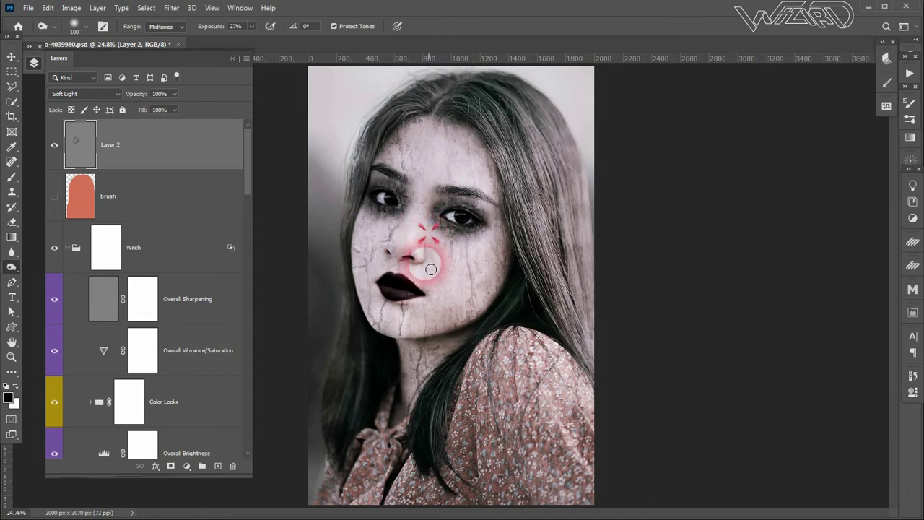
left_click(230, 35)
left_click_drag(381, 269, 397, 286)
left_click_drag(438, 330, 433, 285)
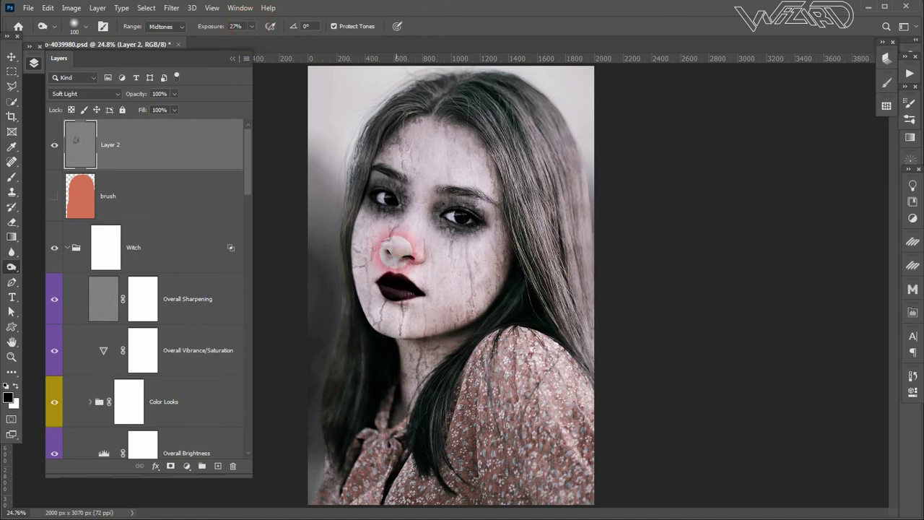
left_click_drag(383, 186, 394, 193)
left_click_drag(456, 217, 466, 254)
- At 17% exposure, dodge the eyes, chin, cheeks, forehead, brow and neck
left_click_drag(252, 37, 244, 38)
left_click_drag(462, 217, 473, 249)
mouse_move(405, 173)
left_mouse_down()
mouse_move(415, 216)
mouse_move(474, 248)
left_mouse_up()
mouse_move(379, 321)
left_mouse_down()
mouse_move(397, 324)
mouse_move(364, 317)
left_mouse_up()
left_click_drag(357, 242, 355, 259)
left_click_drag(376, 138, 438, 175)
left_click_drag(476, 152, 495, 191)
left_click_drag(487, 244, 491, 278)
left_click_drag(514, 339, 523, 350)
mouse_move(444, 156)
left_mouse_down()
mouse_move(433, 152)
mouse_move(451, 129)
left_mouse_up()
left_click_drag(433, 213, 436, 239)
scroll(188, 340, "down", 5)
scroll(173, 352, "down", 1)
- Target the T_1 copy mask and brush more crack texture onto the forehead
left_click(166, 346)
left_click_drag(470, 127, 447, 126)
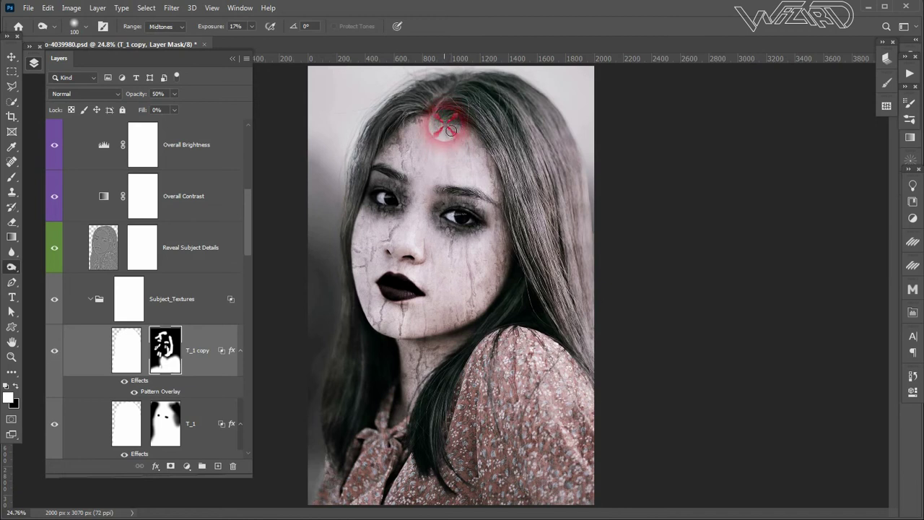
left_click(11, 177)
mouse_move(457, 152)
left_mouse_down()
mouse_move(440, 140)
mouse_move(468, 205)
mouse_move(575, 230)
mouse_move(475, 137)
left_mouse_up()
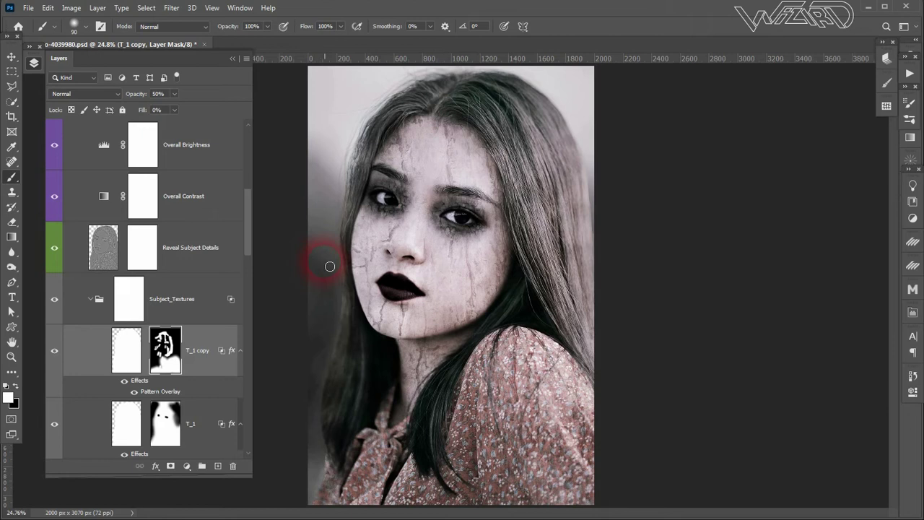
scroll(175, 278, "up", 3)
scroll(144, 216, "up", 3)
- Compare Layer 2 on and off, then dodge the right cheek
left_click(101, 145)
left_click(54, 146)
left_click(55, 146)
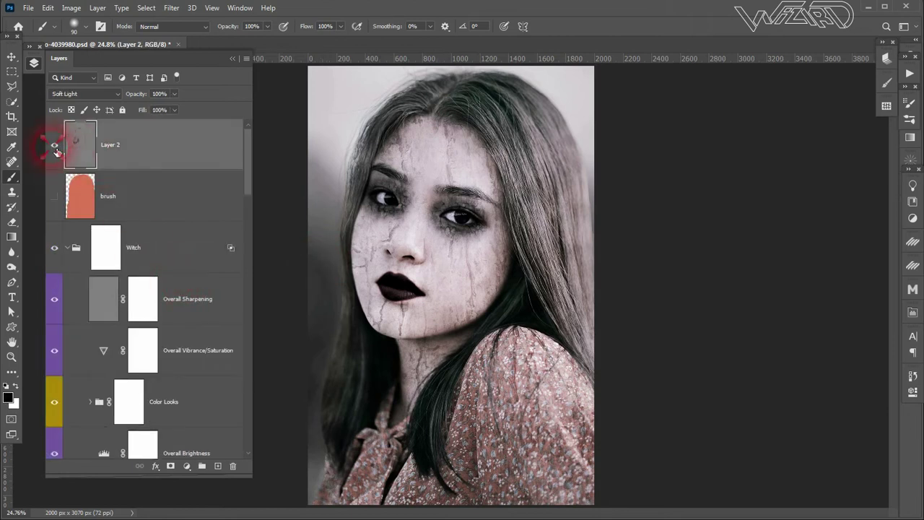
left_click(55, 145)
left_click(78, 150)
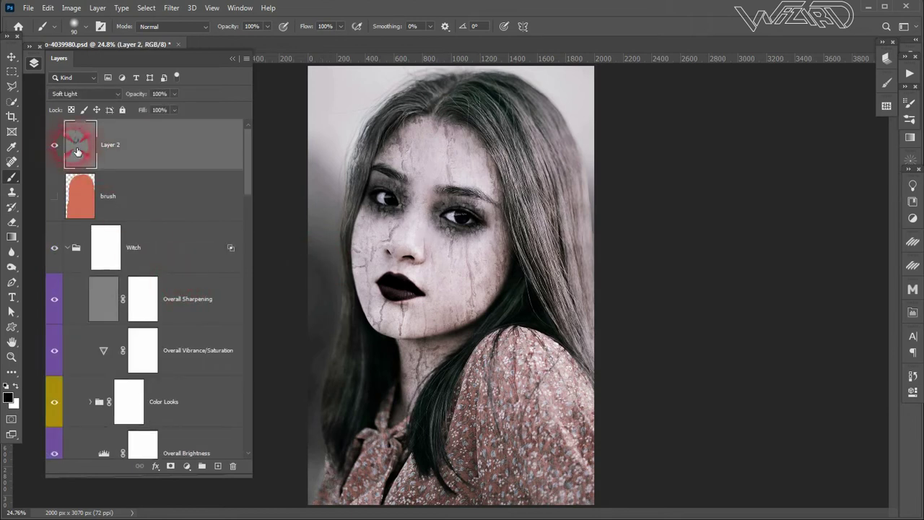
left_click(11, 266)
mouse_move(488, 260)
left_mouse_down()
mouse_move(496, 265)
mouse_move(464, 315)
left_mouse_up()
- With a 400 px dodge brush, lighten both cheeks and the jaw
key("bracketright")
key("bracketright")
left_click_drag(495, 249, 524, 247)
left_click_drag(485, 155, 498, 166)
left_click_drag(505, 216, 499, 312)
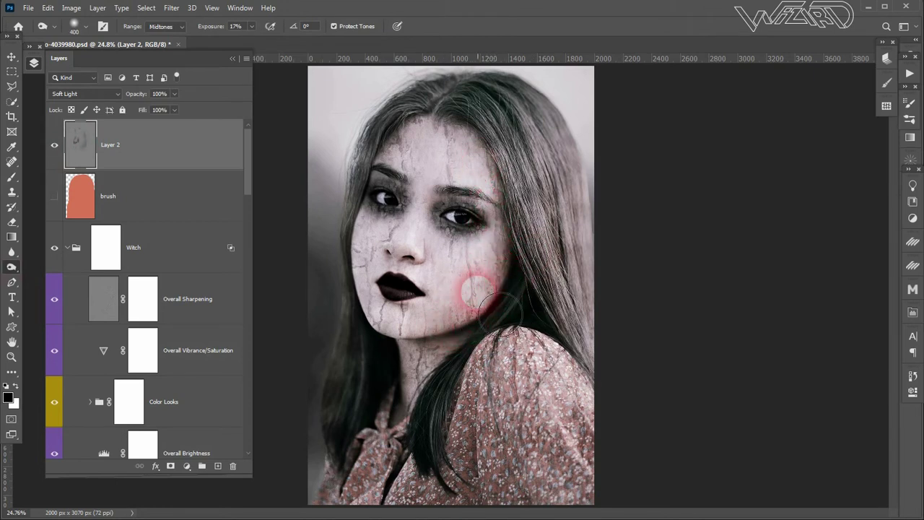
left_click_drag(340, 278, 354, 289)
mouse_move(339, 254)
left_mouse_down()
mouse_move(368, 283)
mouse_move(365, 210)
mouse_move(389, 226)
left_mouse_up()
- With a 200 px brush, lighten near the left eye and the right-edge hair
key("bracketleft")
key("bracketleft")
left_click_drag(298, 230, 310, 242)
left_click_drag(608, 197, 617, 213)
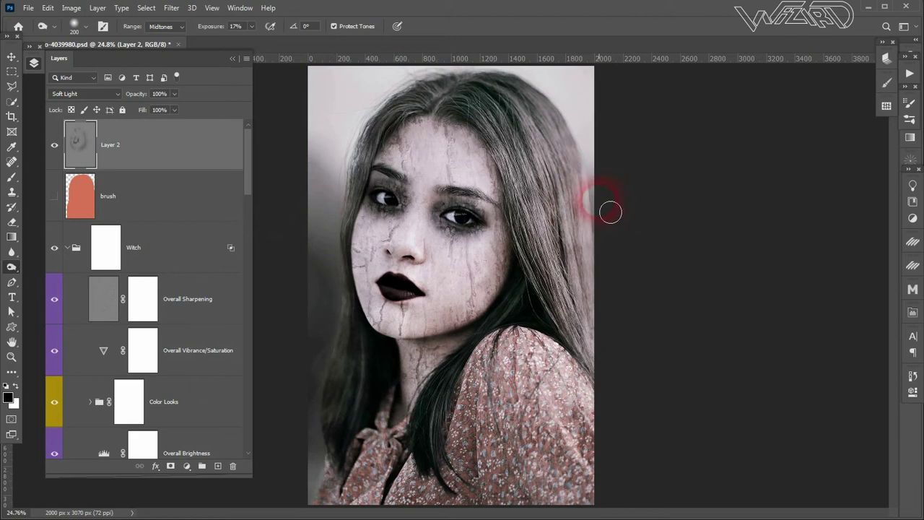
left_click_drag(574, 249, 586, 263)
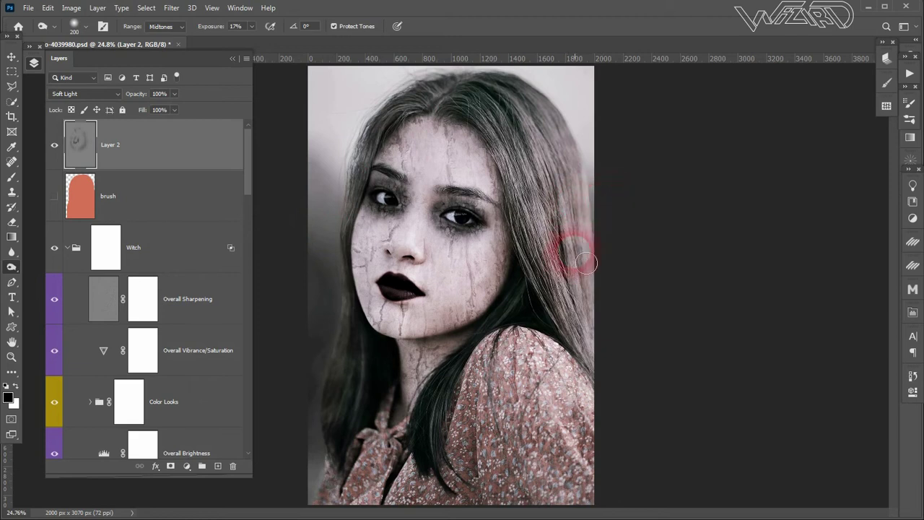
left_click_drag(109, 319, 124, 339)
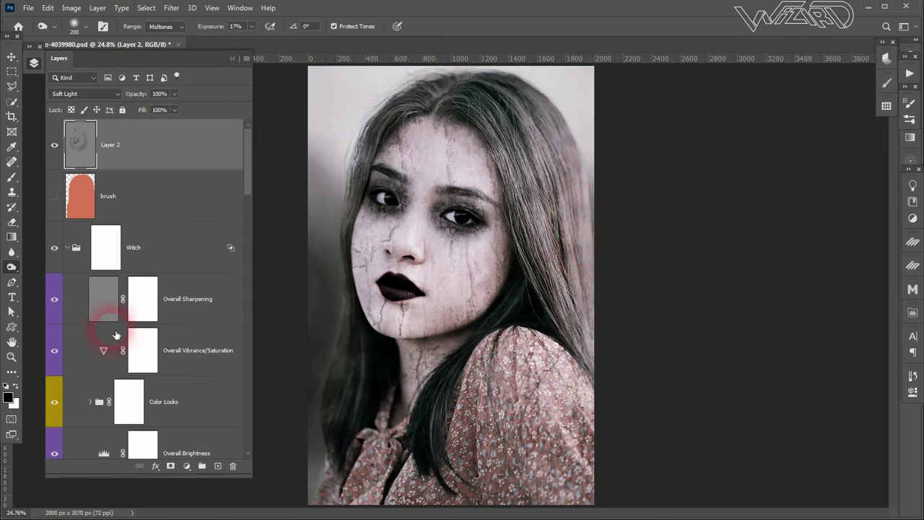
left_click(165, 135)
- Add a slightly darkening Curves 2 above Layer 2 and invert its mask to black
left_click(55, 144)
left_click(186, 153)
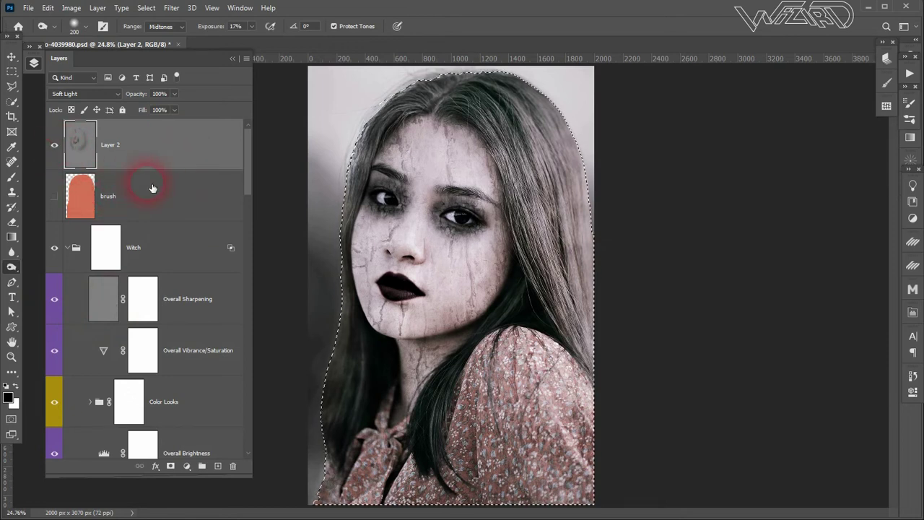
left_click(186, 466)
left_click(212, 316)
left_click_drag(831, 431, 836, 437)
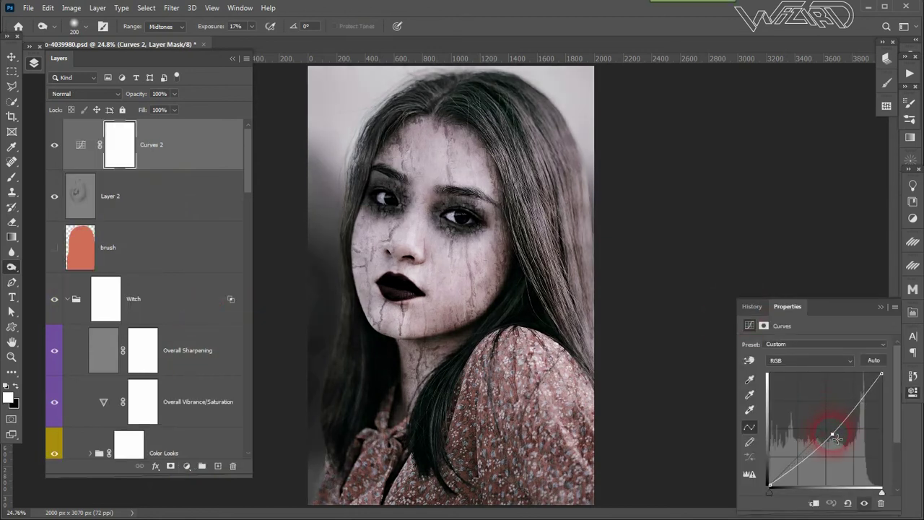
left_click(123, 145)
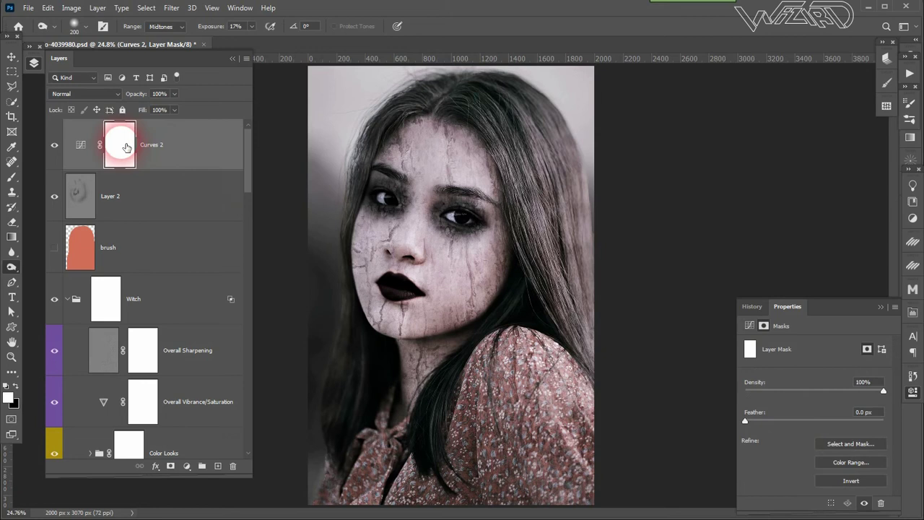
key("ctrl+i")
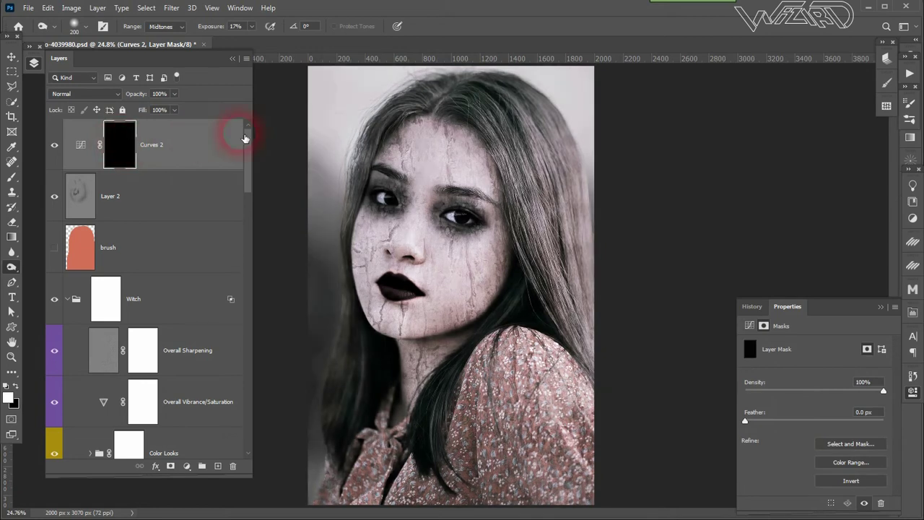
- Paint the top-left corner of the Curves 2 mask white with a size-448 brush
key("b")
right_click(340, 130)
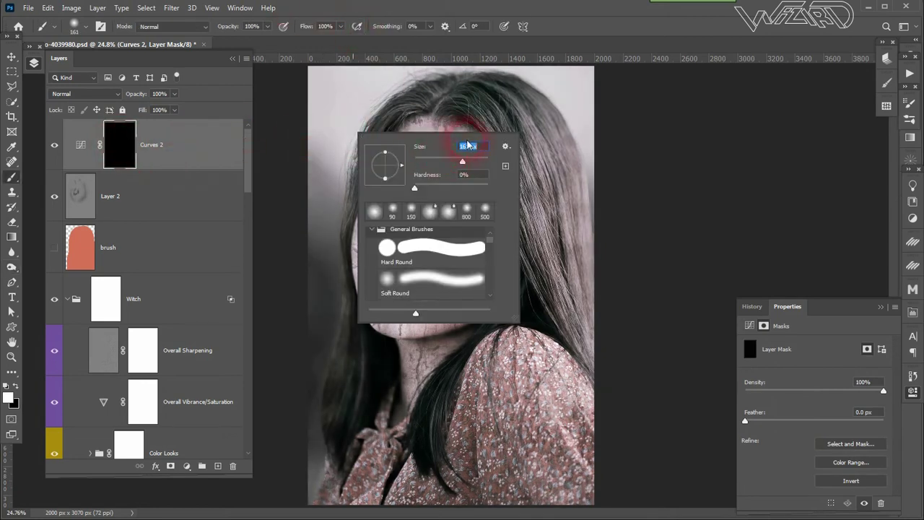
left_click(335, 92)
type("448")
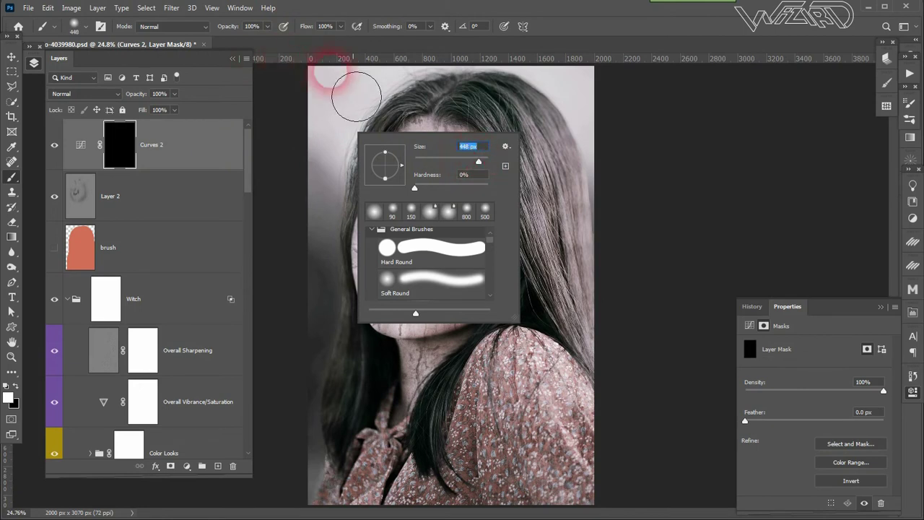
left_click(326, 81)
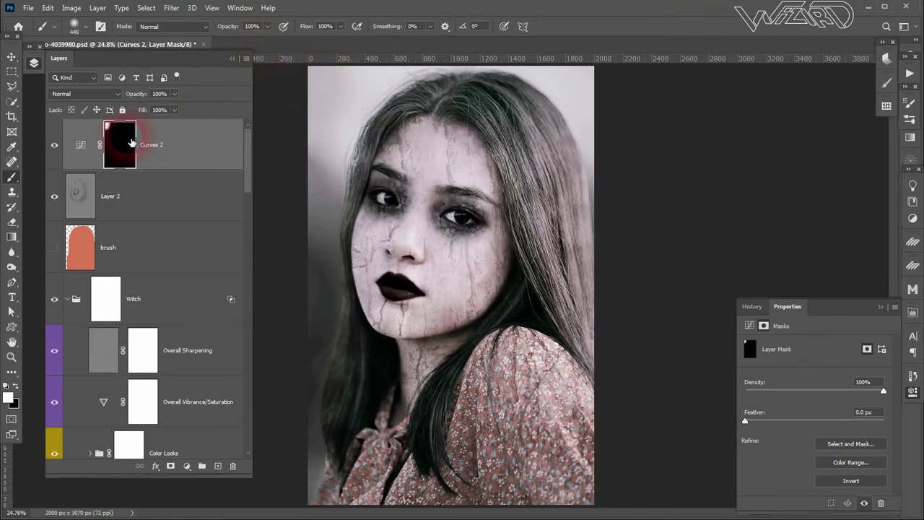
mouse_move(326, 93)
left_mouse_down()
mouse_move(351, 118)
mouse_move(351, 99)
mouse_move(346, 108)
mouse_move(329, 83)
left_mouse_up()
left_click(7, 389)
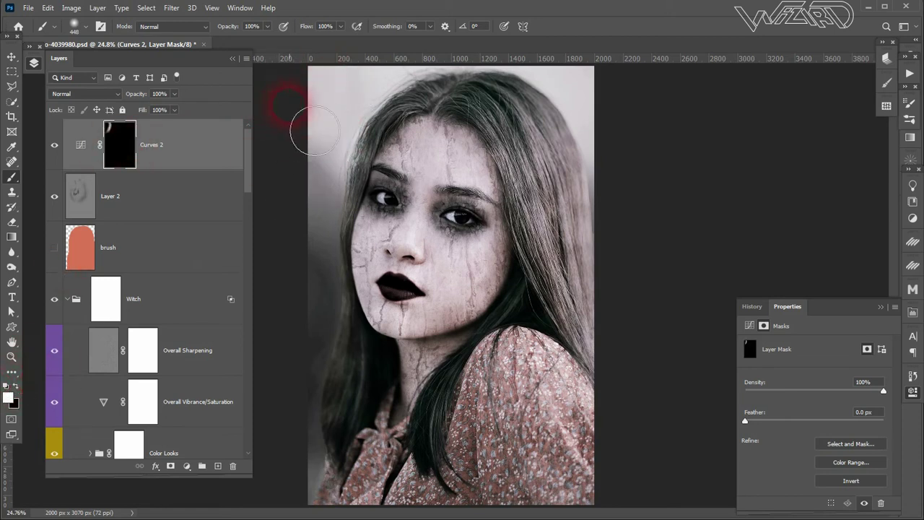
left_click_drag(314, 130, 346, 103)
- Collapse the mask settings and toggle the Curves 2 mask off and on to compare
left_click(812, 305)
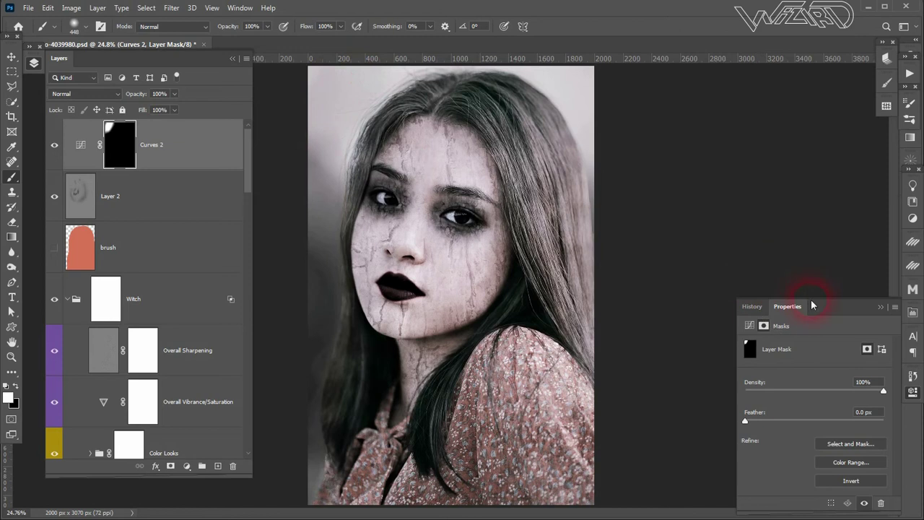
left_click(879, 307)
left_click(124, 157)
left_click(130, 148, "shift")
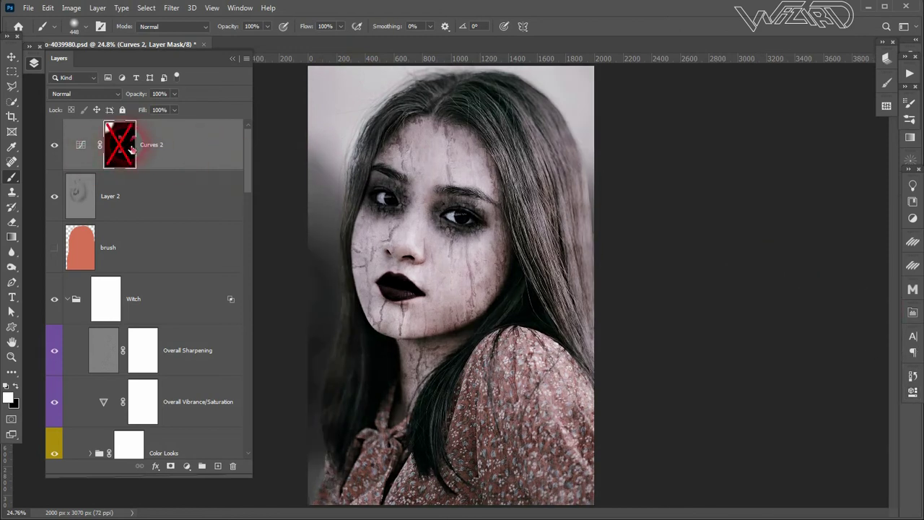
left_click(127, 150, "shift")
left_click(128, 150, "shift")
left_click(127, 149, "shift")
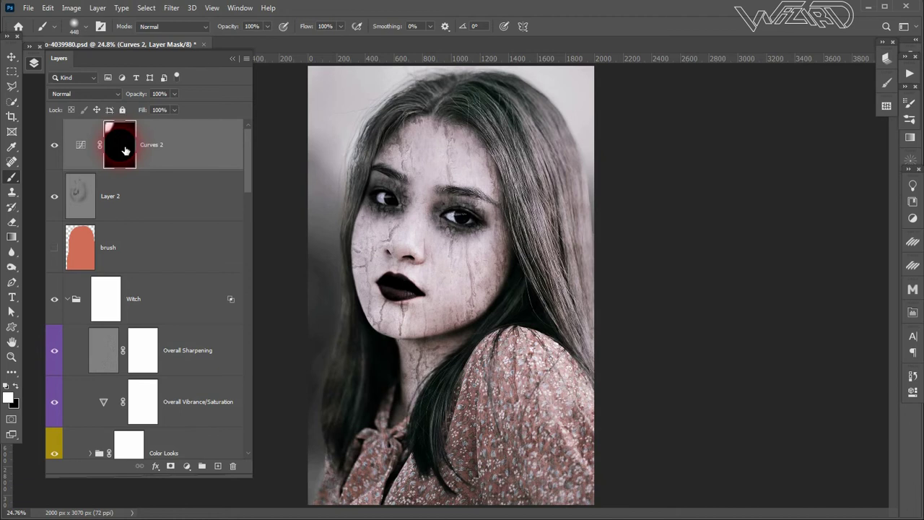
left_click(125, 150, "shift")
left_click(145, 9)
left_click(329, 6)
- Reveal the darkening along the left edge, lower portrait, shoulder and hair, softening face edges at 50%
left_click_drag(399, 81, 307, 500)
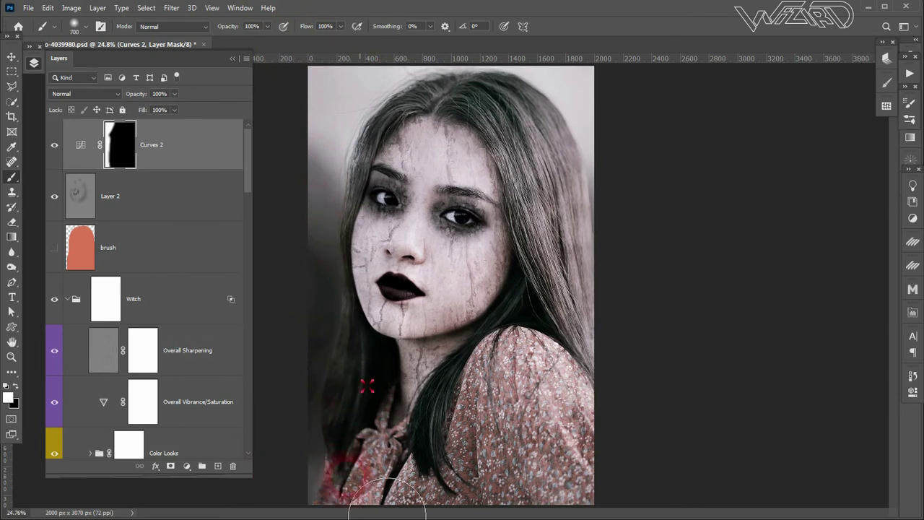
left_click_drag(371, 392, 465, 505)
left_click_drag(499, 454, 498, 466)
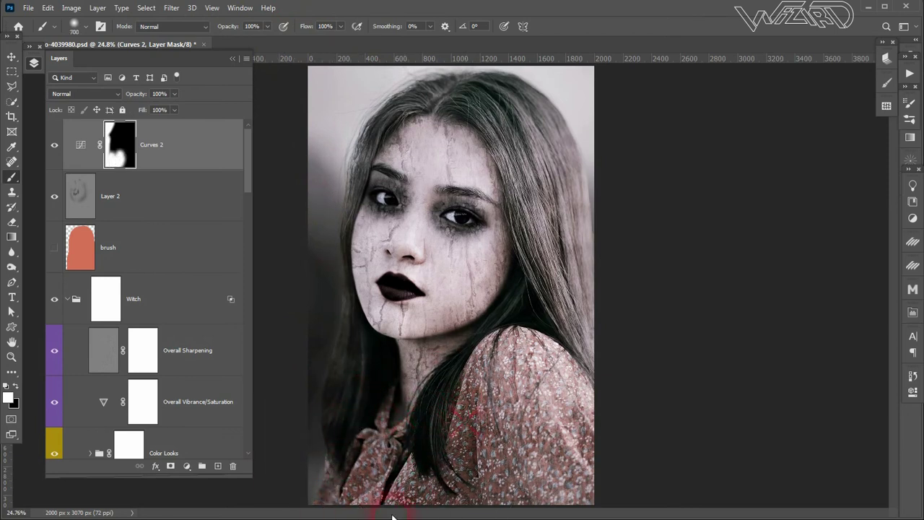
mouse_move(383, 87)
left_mouse_down()
mouse_move(336, 481)
mouse_move(343, 166)
mouse_move(317, 174)
mouse_move(329, 123)
mouse_move(270, 46)
mouse_move(240, 39)
left_mouse_up()
left_click_drag(330, 134, 400, 130)
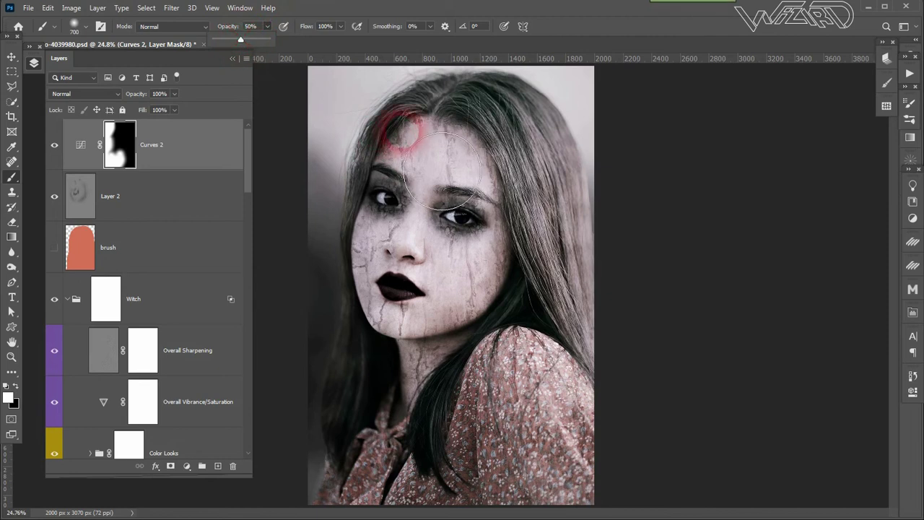
mouse_move(444, 157)
left_mouse_down()
mouse_move(412, 361)
mouse_move(412, 268)
mouse_move(392, 501)
left_mouse_up()
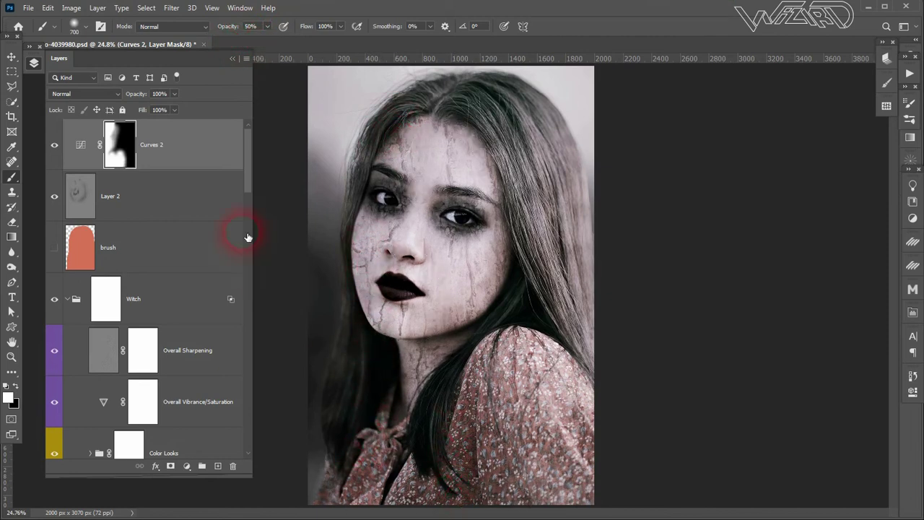
- Paint black on the mask to restore brightness around the left eye and neck
key("x")
left_click_drag(361, 209, 426, 242)
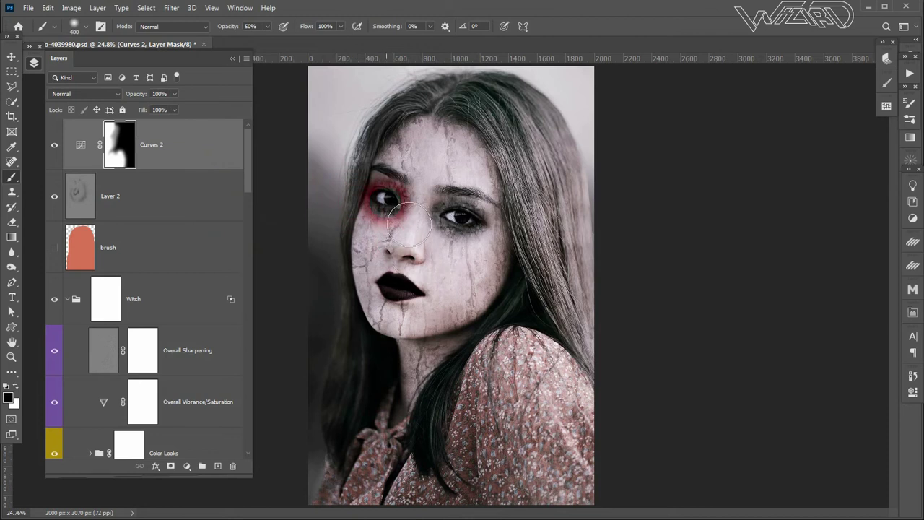
left_click_drag(452, 329, 485, 365)
left_click_drag(404, 368, 423, 392)
key("x")
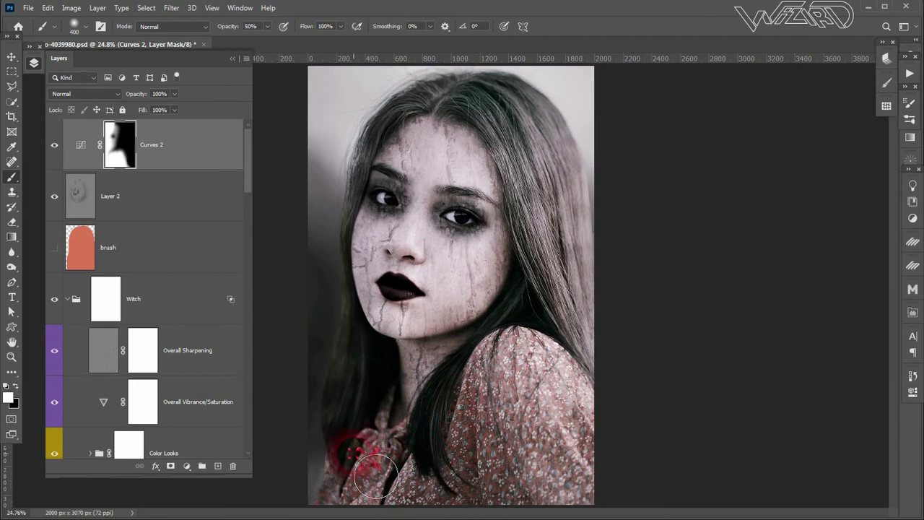
left_click(153, 160)
- On new Layer 3, paint 24%-opacity black shading along the left edge, bottom, neck and hair
left_click(218, 465)
key("x")
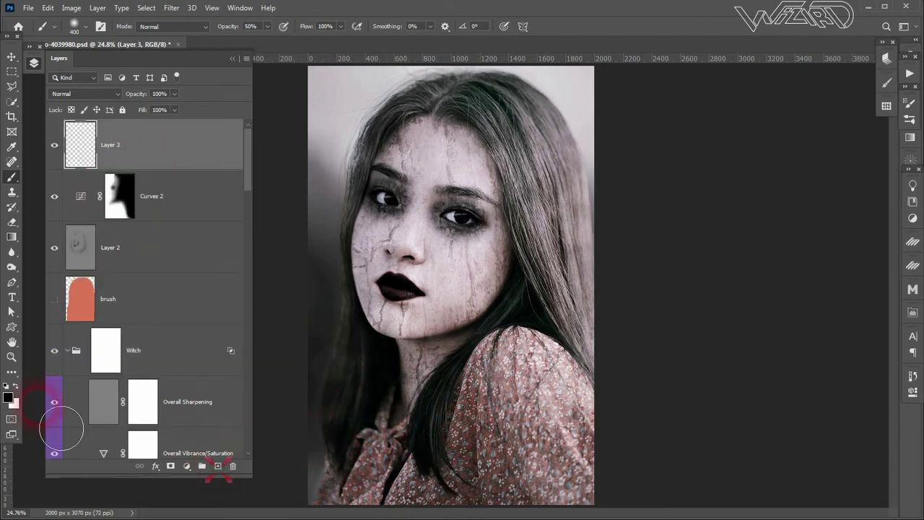
left_click_drag(262, 36, 249, 38)
mouse_move(371, 113)
left_mouse_down()
mouse_move(296, 506)
mouse_move(320, 505)
left_mouse_up()
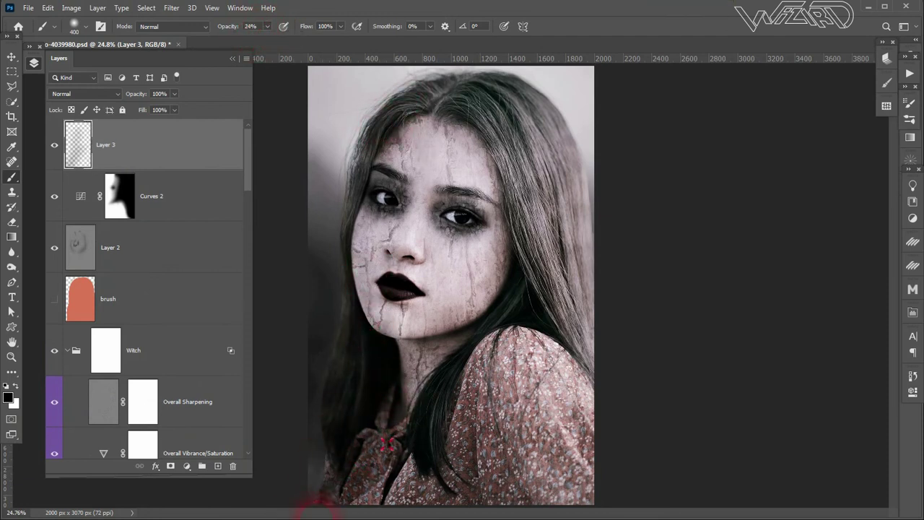
mouse_move(392, 505)
left_mouse_down()
mouse_move(470, 437)
mouse_move(486, 514)
left_mouse_up()
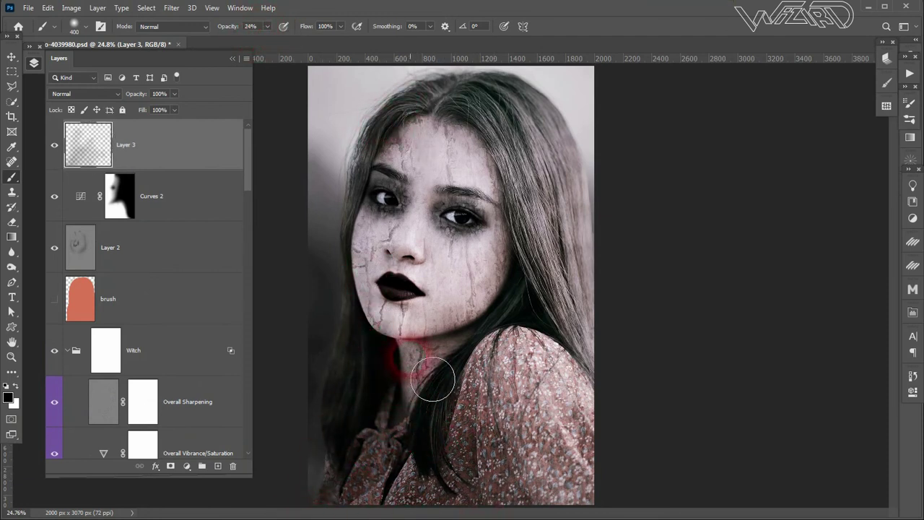
left_click_drag(433, 378, 383, 483)
key("ctrl+z")
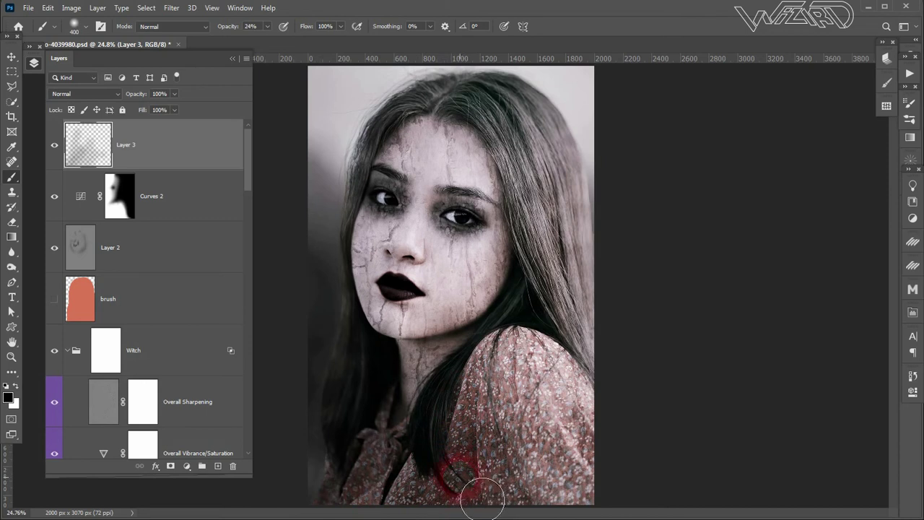
left_click_drag(386, 498, 396, 377)
mouse_move(488, 462)
left_mouse_down()
mouse_move(549, 517)
mouse_move(394, 517)
mouse_move(363, 464)
mouse_move(373, 130)
left_mouse_up()
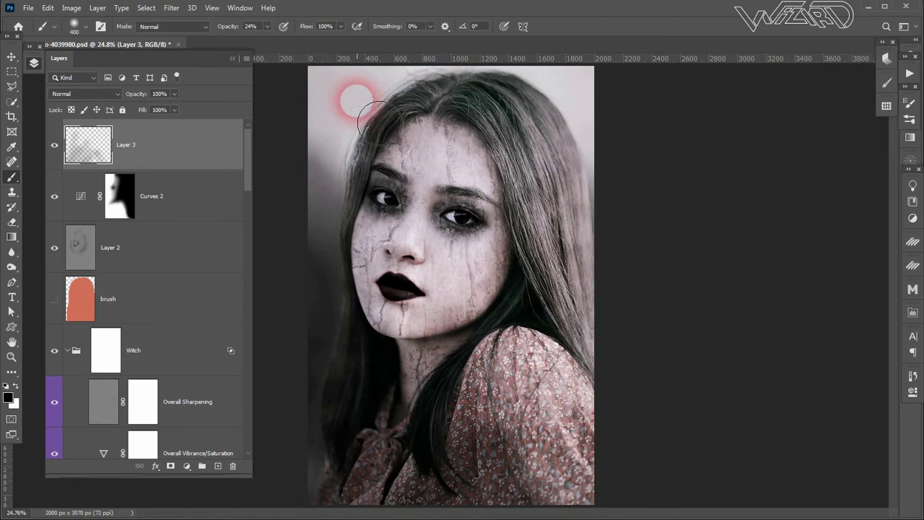
left_click(80, 299, "ctrl")
- Invert the subject selection to the background and feather it, with the brush at full strength
left_click(146, 7)
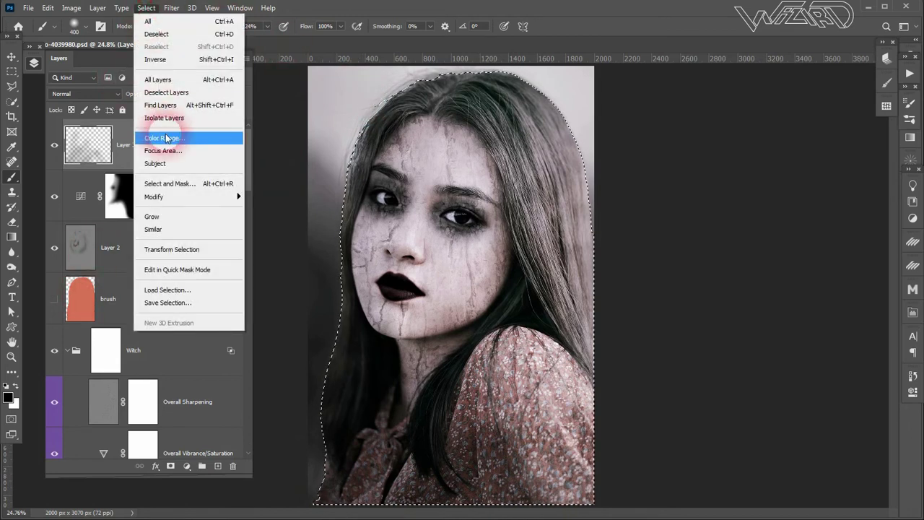
left_click(216, 59)
key("bracketright")
key("bracketright")
key("bracketright")
mouse_move(329, 170)
left_mouse_down()
mouse_move(366, 68)
mouse_move(216, 58)
left_mouse_up()
left_click_drag(267, 26, 334, 42)
left_click(145, 7)
mouse_move(153, 197)
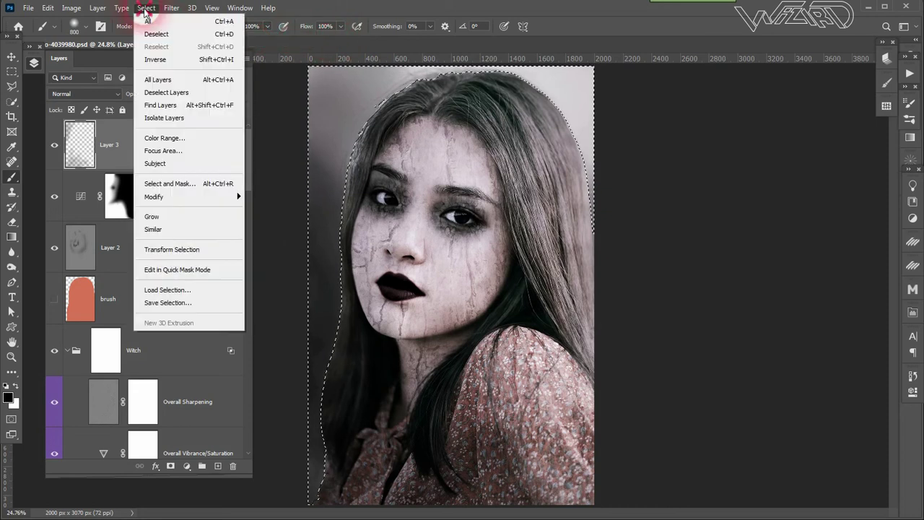
left_click(278, 247)
key("Return")
- Paint the background black along the left, top and lower-left edges and the left hair edge
mouse_move(443, 216)
left_mouse_down()
mouse_move(309, 227)
mouse_move(474, 29)
mouse_move(661, 110)
mouse_move(708, 268)
left_mouse_up()
left_click_drag(352, 290, 325, 516)
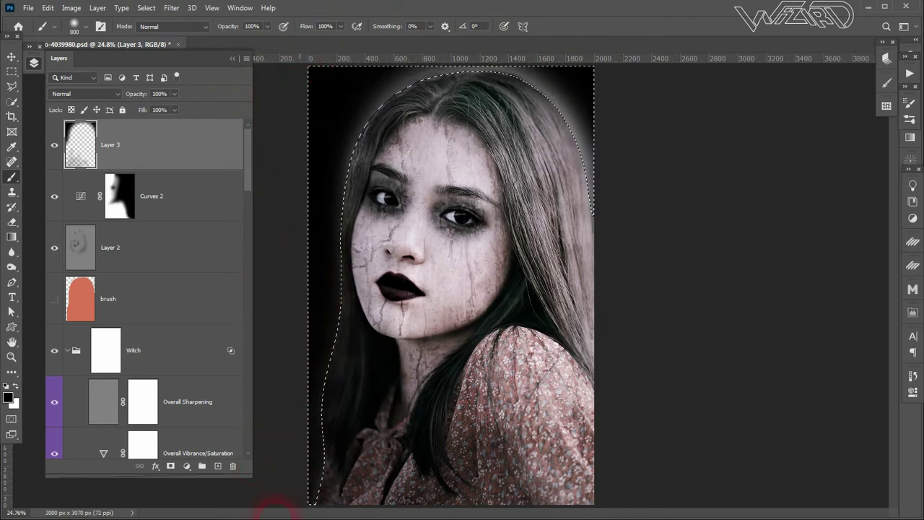
key("bracketleft")
key("bracketleft")
key("bracketleft")
mouse_move(321, 298)
left_mouse_down()
mouse_move(347, 165)
mouse_move(397, 94)
mouse_move(385, 100)
mouse_move(438, 62)
mouse_move(392, 82)
mouse_move(577, 87)
mouse_move(623, 213)
mouse_move(588, 97)
mouse_move(561, 89)
mouse_move(620, 201)
mouse_move(629, 265)
mouse_move(600, 137)
mouse_move(562, 92)
left_mouse_up()
key("bracketleft")
key("bracketleft")
key("bracketleft")
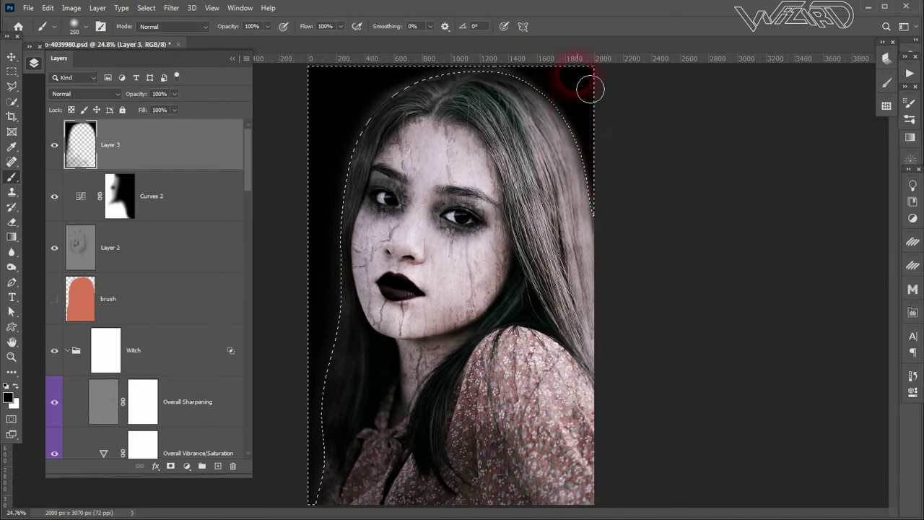
- Hide View Extras and keep darkening the top-left, left-edge and top-edge background
left_click(212, 8)
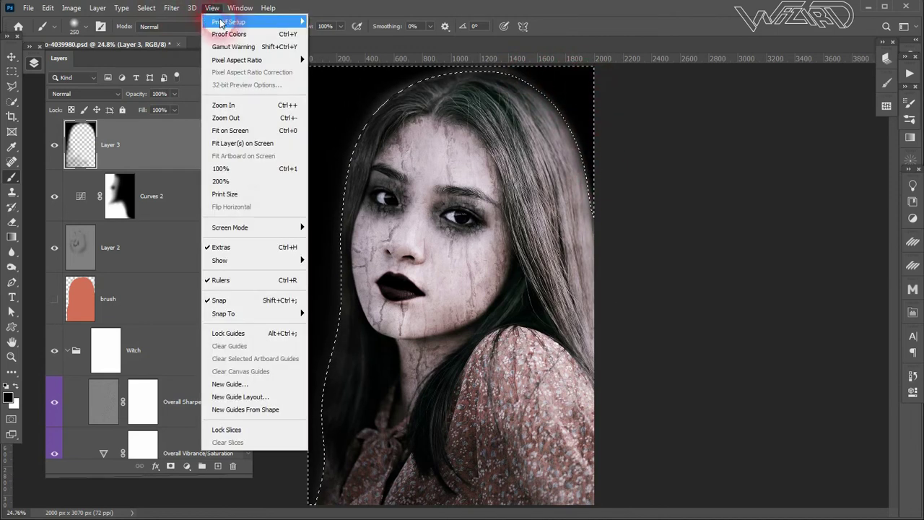
left_click(246, 249)
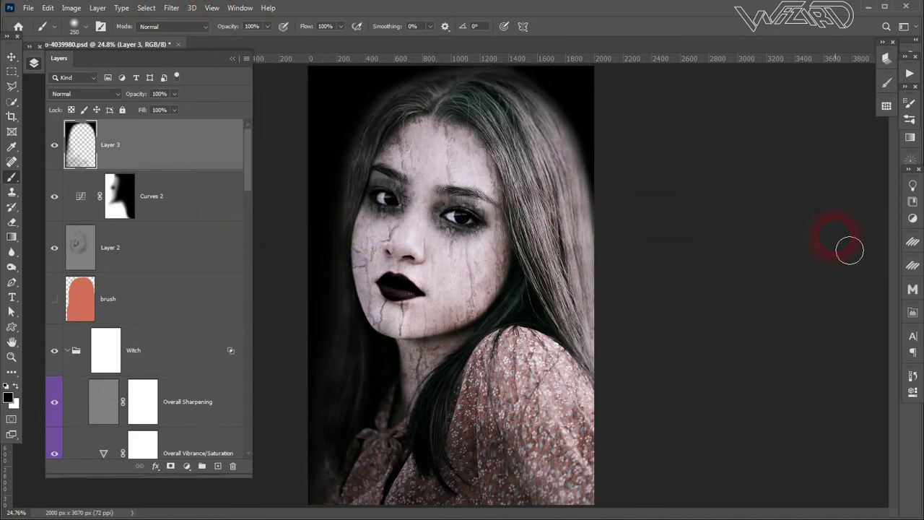
mouse_move(316, 120)
left_mouse_down()
mouse_move(371, 89)
mouse_move(397, 93)
mouse_move(353, 138)
left_mouse_up()
key("bracketright")
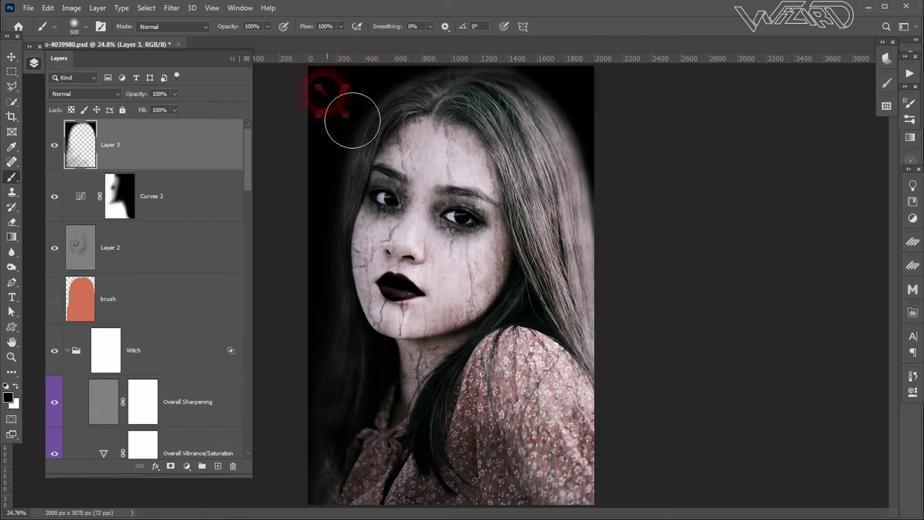
mouse_move(343, 179)
left_mouse_down()
mouse_move(304, 264)
mouse_move(344, 134)
mouse_move(408, 78)
left_mouse_up()
key("bracketleft")
key("bracketleft")
key("bracketleft")
left_click_drag(553, 74, 583, 83)
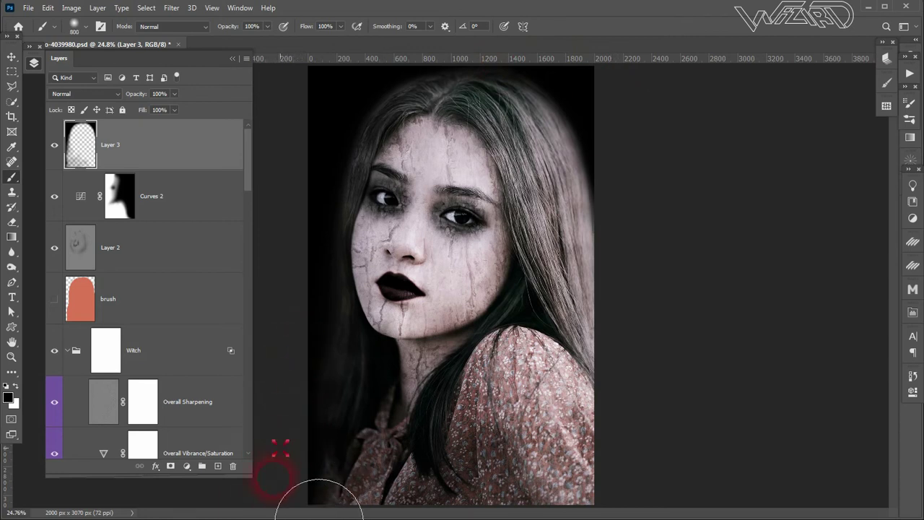
left_click(165, 156)
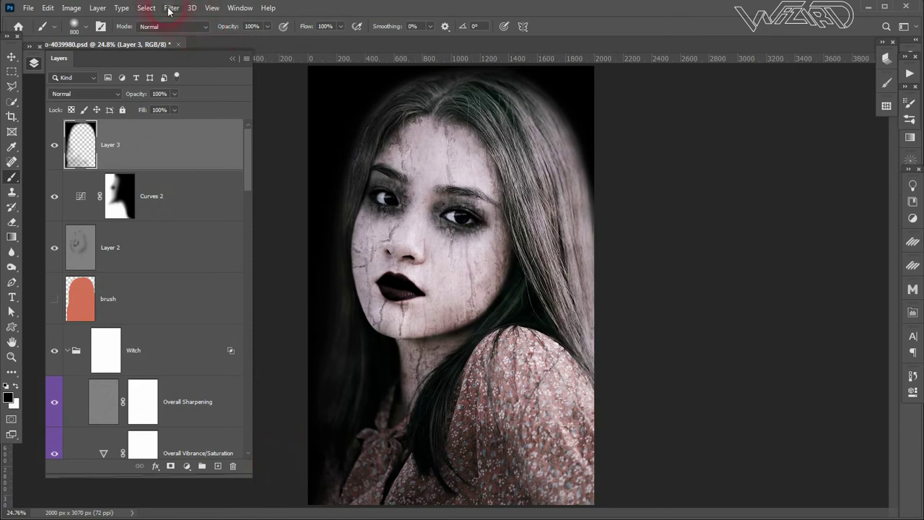
- Show View Extras again and add an empty Layer 4 above Layer 3
left_click(208, 9)
left_click(232, 279)
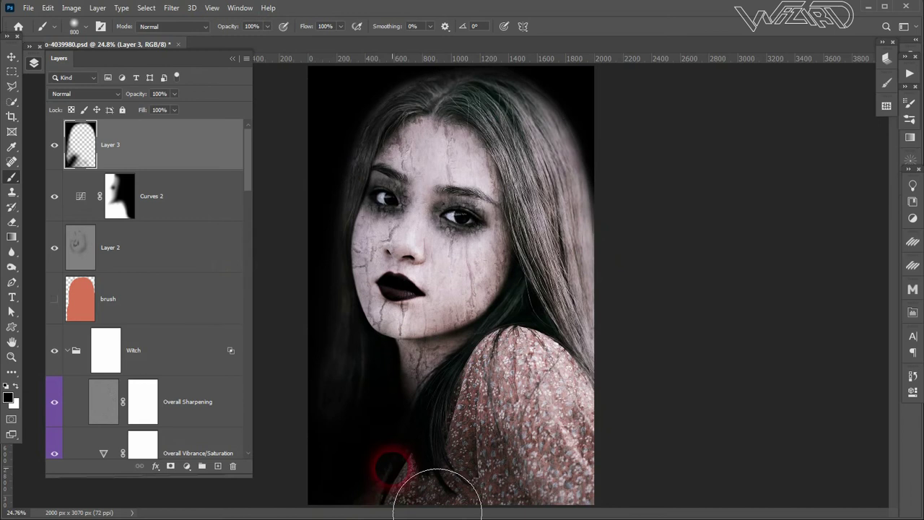
left_click(138, 130)
left_click(215, 464)
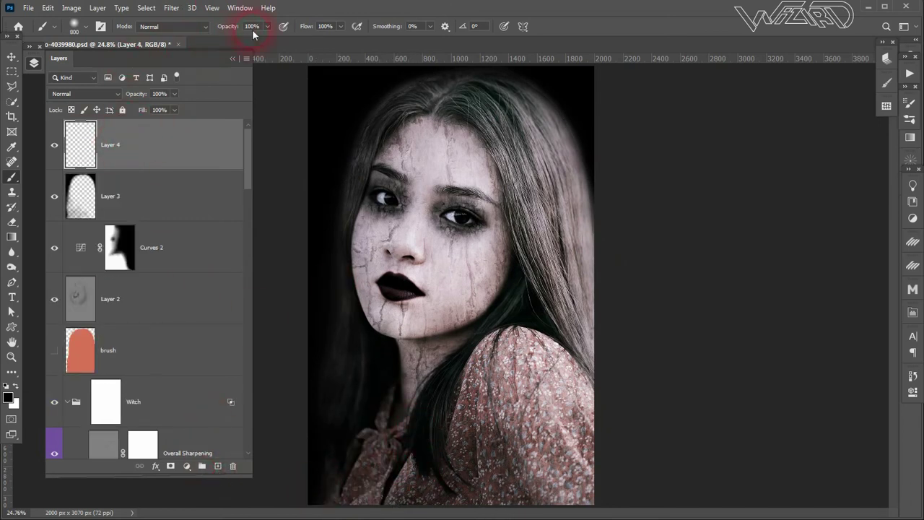
type("16")
- Dab 10%-opacity darkness on the hair, cheek and shoulder, comparing Layers 4 and 3 hidden
left_click_drag(423, 464, 454, 462)
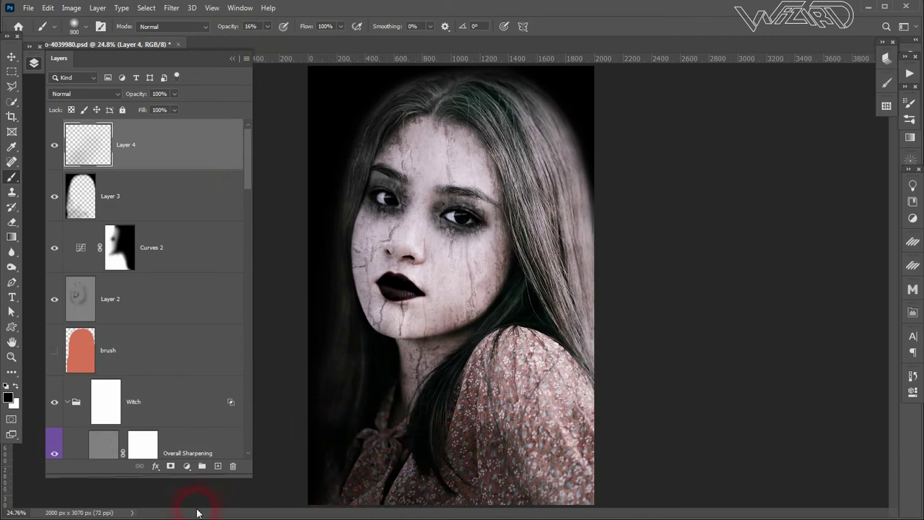
left_click_drag(388, 287, 392, 289)
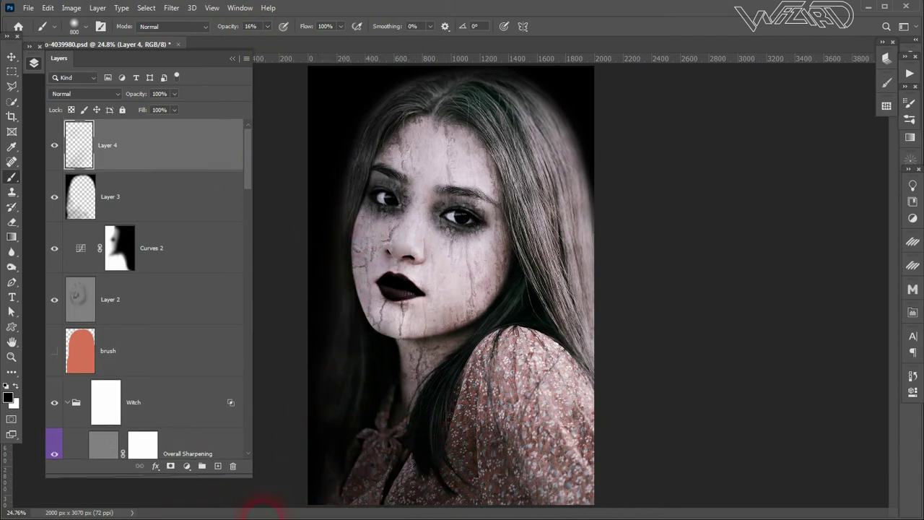
left_click(54, 145)
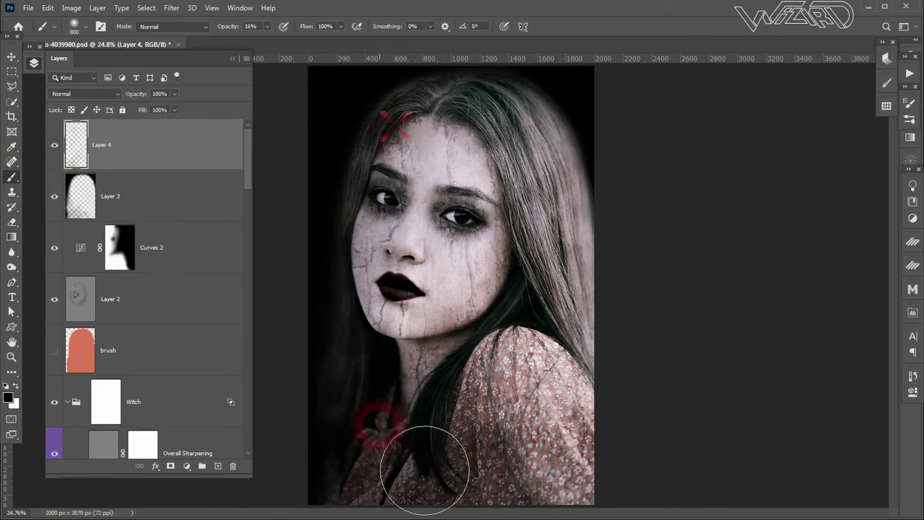
left_click(57, 147)
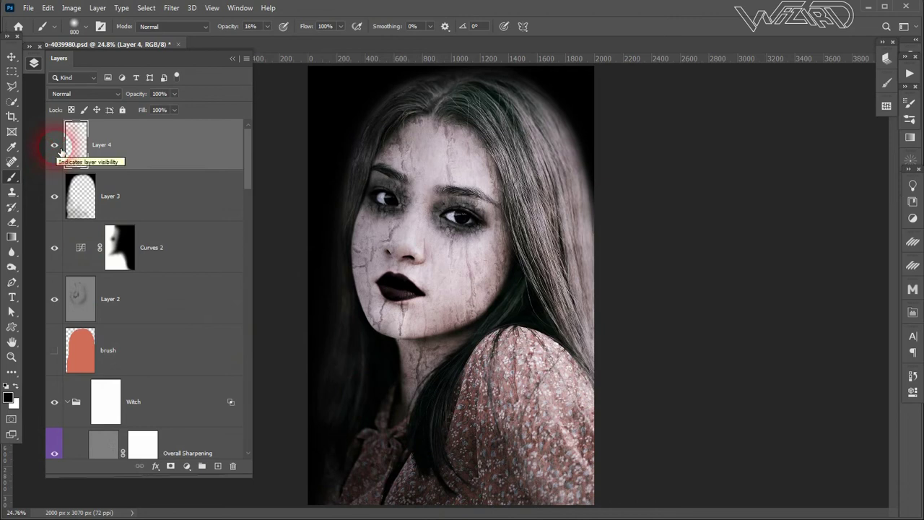
left_click(543, 107)
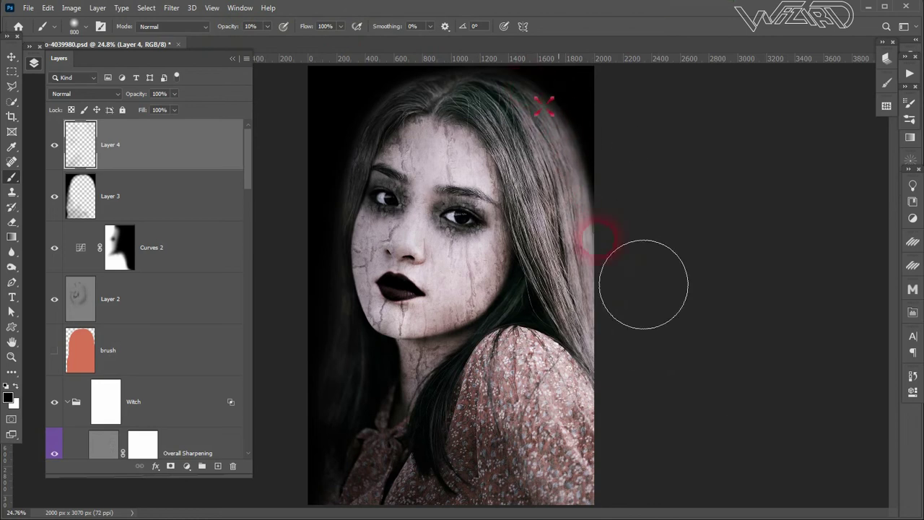
left_click(633, 414)
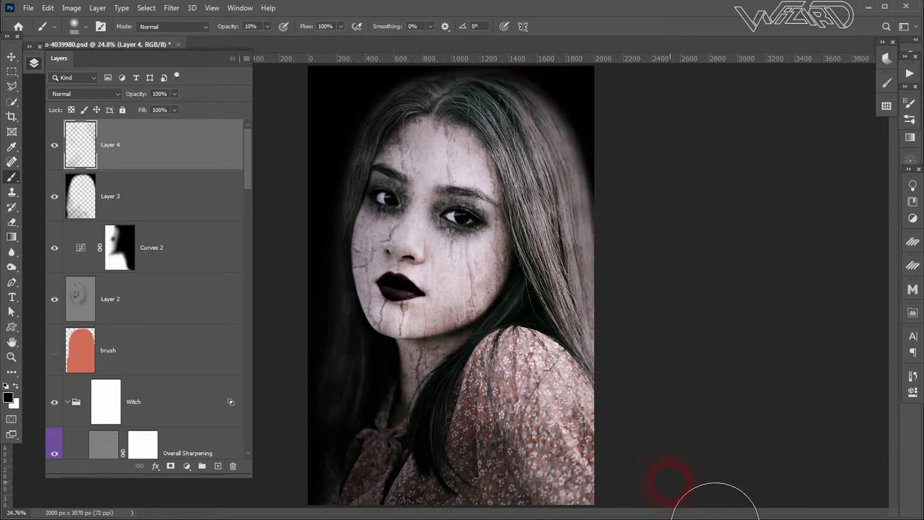
left_click(54, 196)
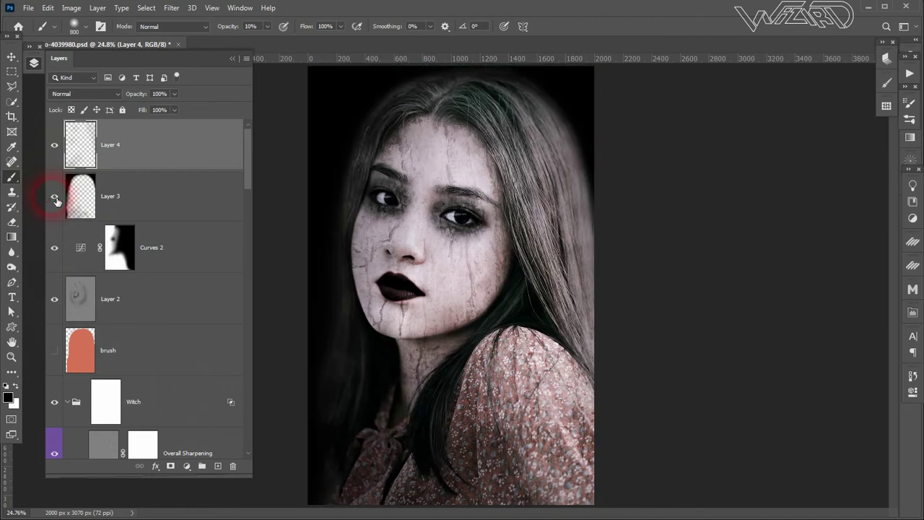
left_click(71, 196)
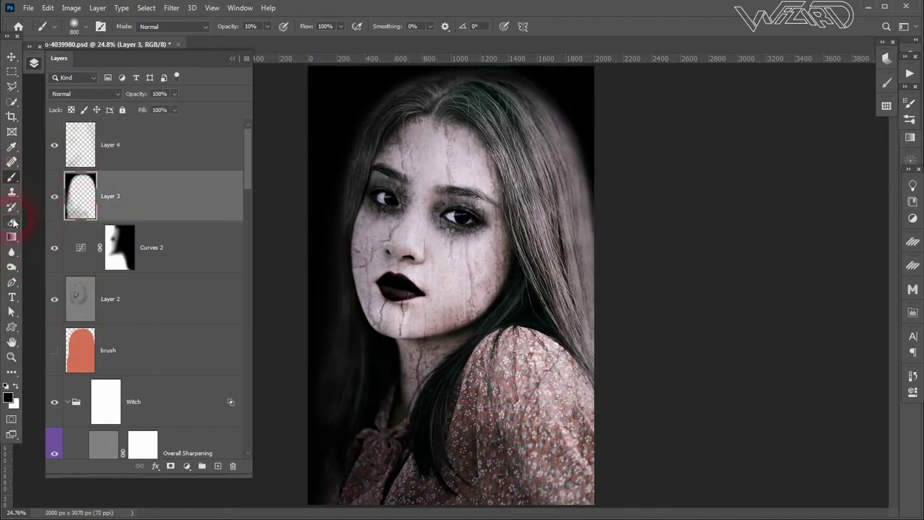
- Lightly erase Layer 3 over the lower shoulder with a 36%-opacity, size-500 eraser
left_click(13, 223)
left_click_drag(449, 389, 475, 414)
key("ctrl+z")
key("bracketright")
key("bracketright")
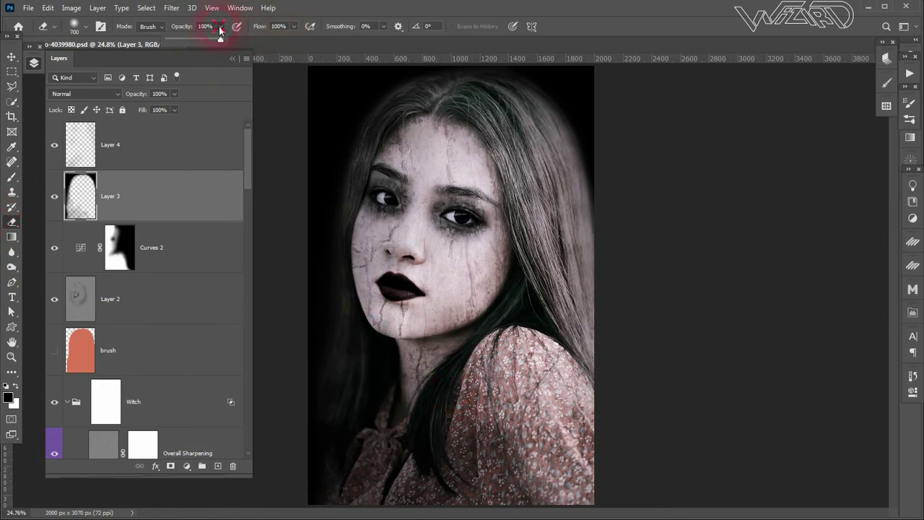
left_click_drag(444, 382, 491, 408)
mouse_move(573, 406)
left_mouse_down()
mouse_move(621, 447)
mouse_move(736, 407)
mouse_move(470, 508)
mouse_move(441, 495)
mouse_move(458, 498)
left_mouse_up()
key("bracketleft")
key("bracketleft")
left_click(670, 271)
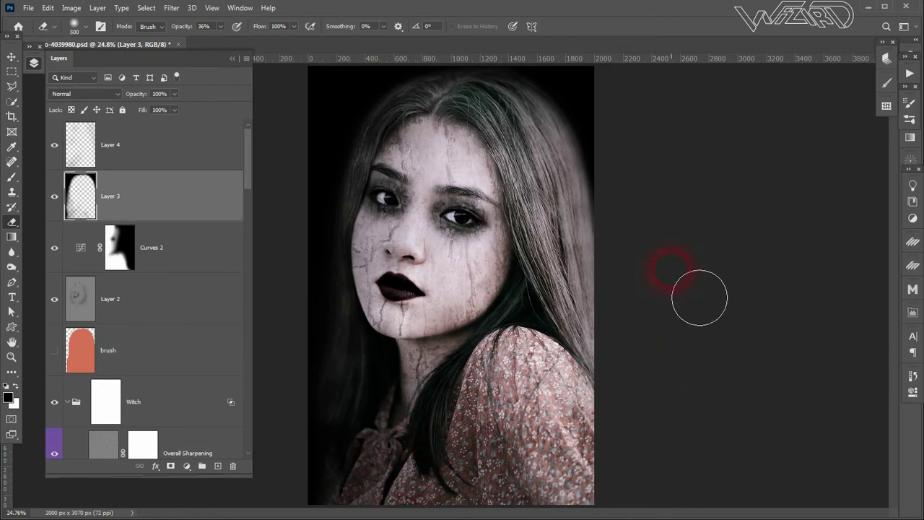
mouse_move(667, 321)
left_mouse_down()
mouse_move(457, 438)
mouse_move(556, 402)
mouse_move(771, 351)
left_mouse_up()
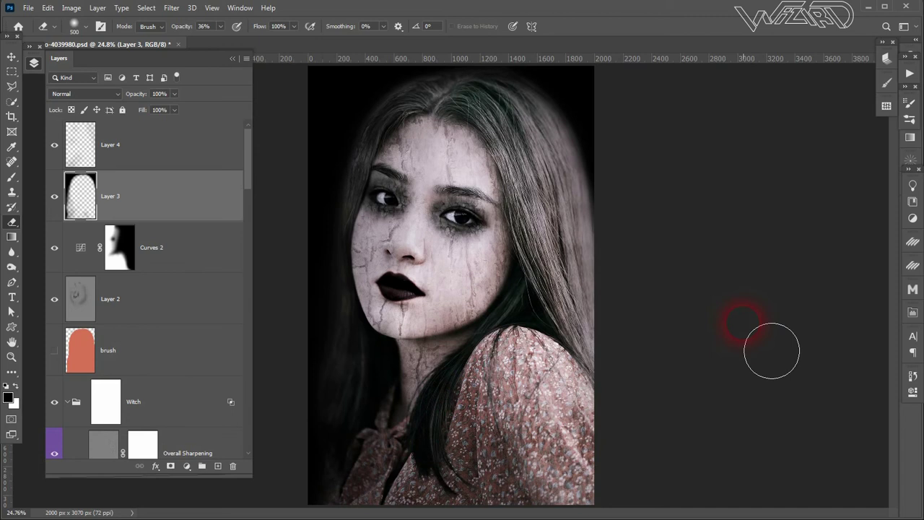
left_click(233, 59)
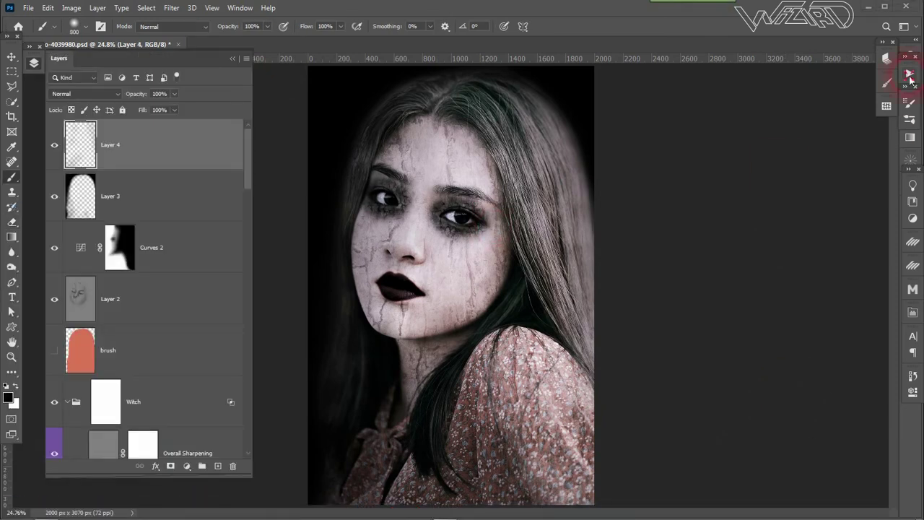
- Play the Brown colour-grade action and start masking it off both cheeks in black
left_click(910, 74)
left_click(822, 318)
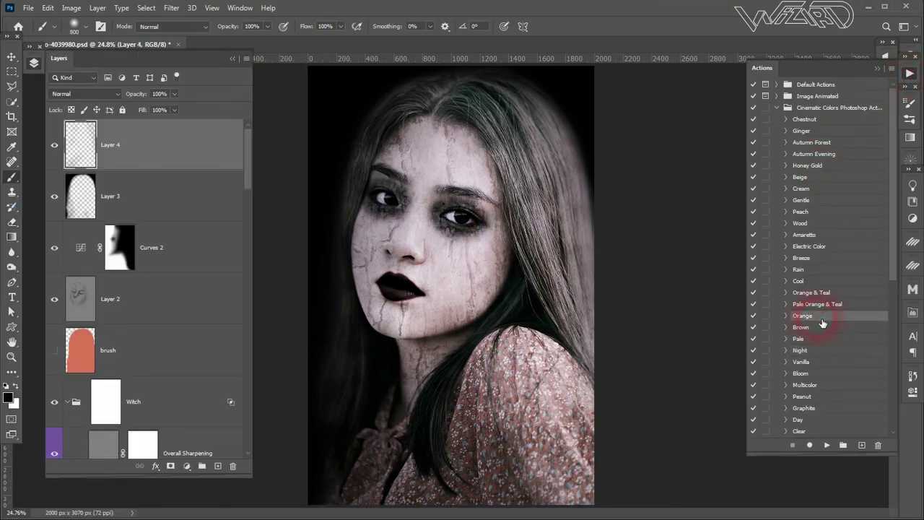
left_click(828, 445)
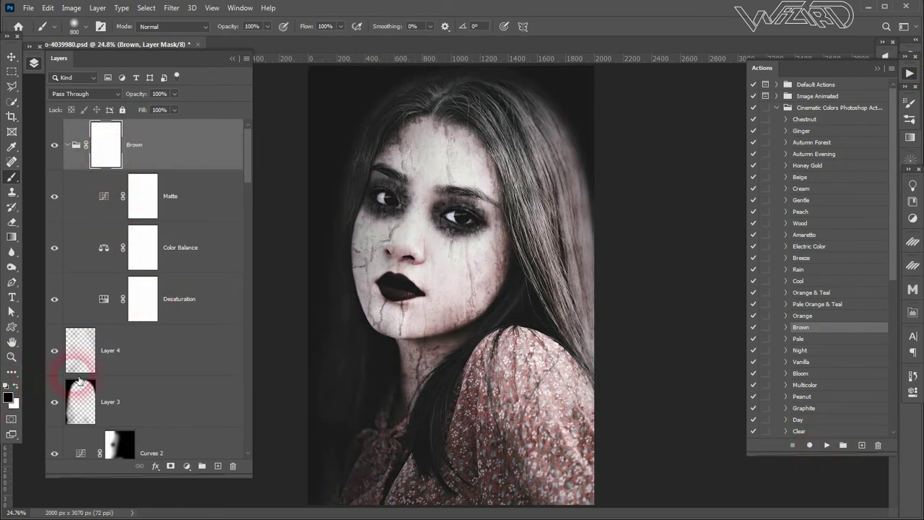
left_click(454, 264)
key("bracketleft")
key("bracketleft")
key("bracketleft")
left_click(330, 236)
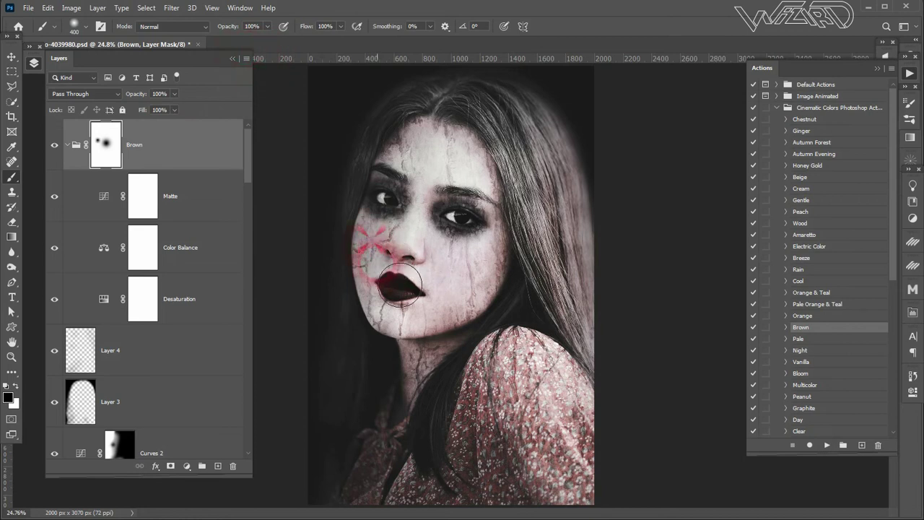
left_click(451, 249)
key("bracketleft")
key("bracketleft")
key("bracketleft")
key("bracketleft")
- Mask the Brown grade off the cheek edges, forehead and left brow with a smaller brush
left_click_drag(454, 275, 464, 274)
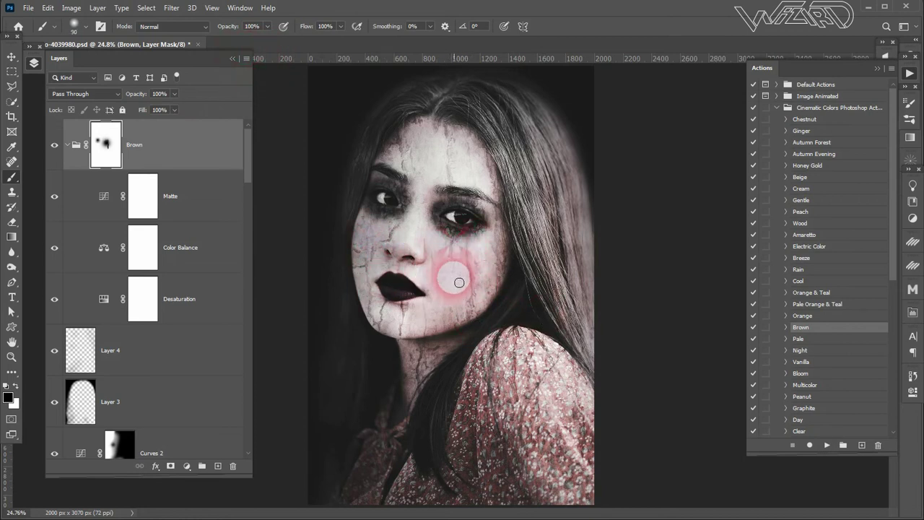
left_click(390, 243)
left_click_drag(389, 243, 343, 253)
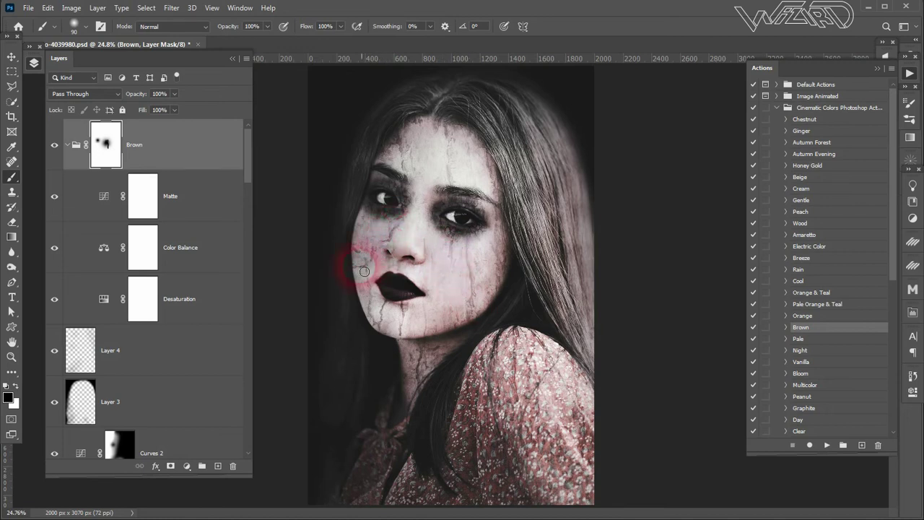
left_click(498, 278)
left_click_drag(498, 275, 504, 316)
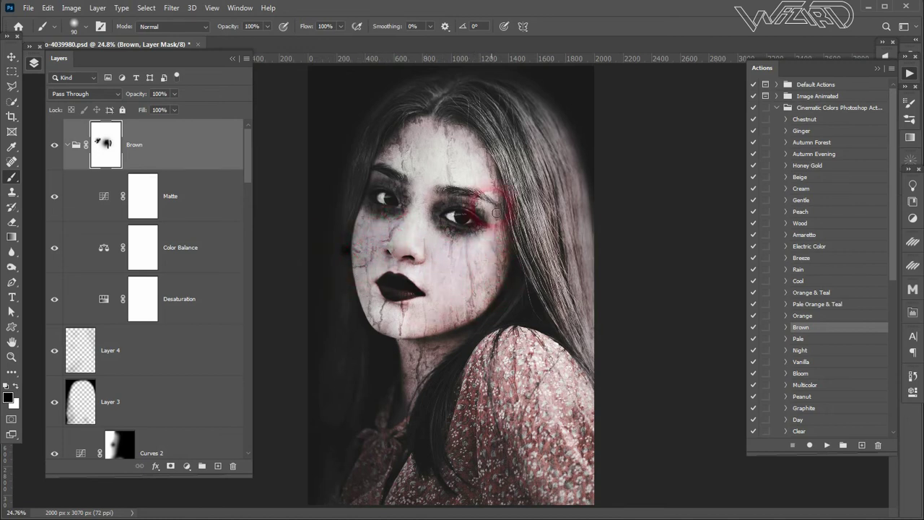
key("bracketleft")
left_click(448, 130)
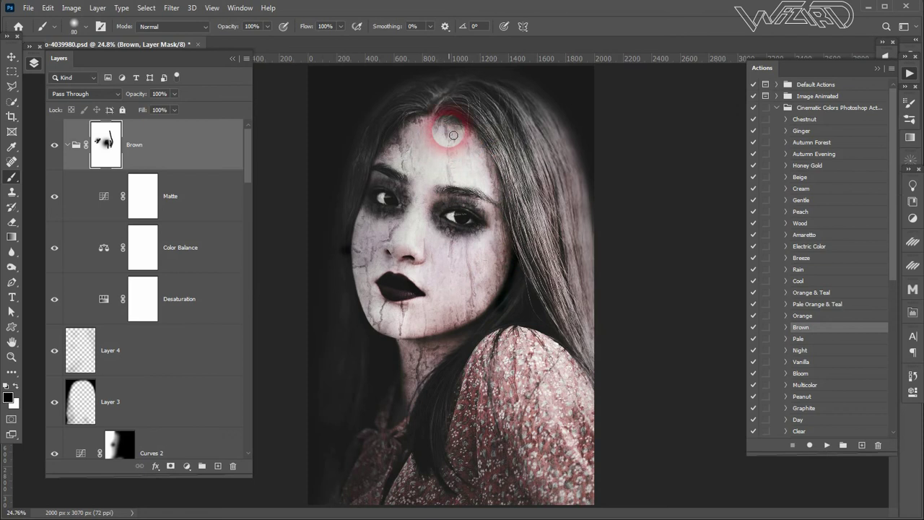
left_click_drag(451, 130, 401, 195)
key("bracketright")
key("bracketright")
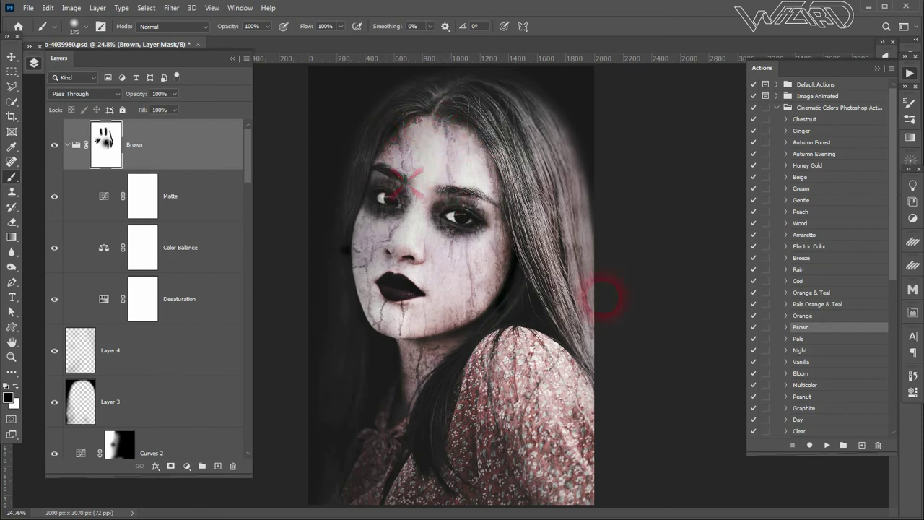
- Lower the Brown group to 26% opacity, compare it, then hide and collapse the group
left_click(166, 149)
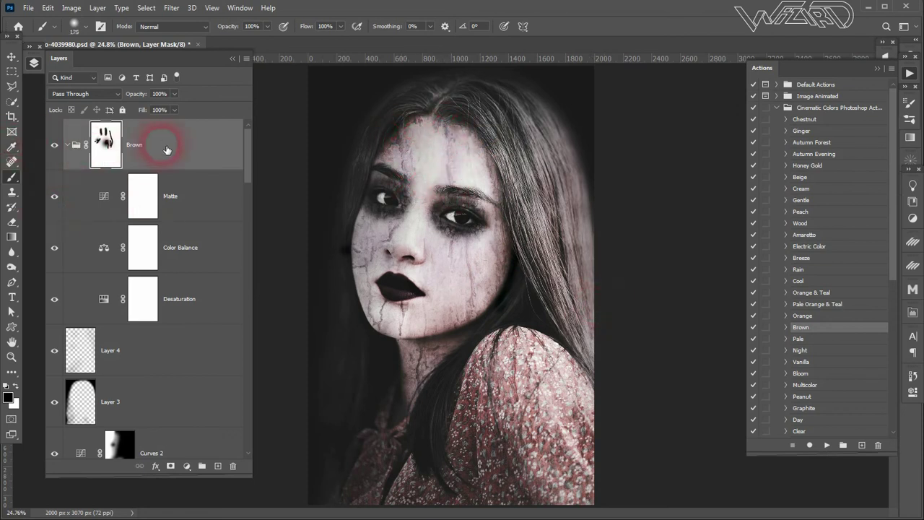
left_click_drag(152, 109, 151, 109)
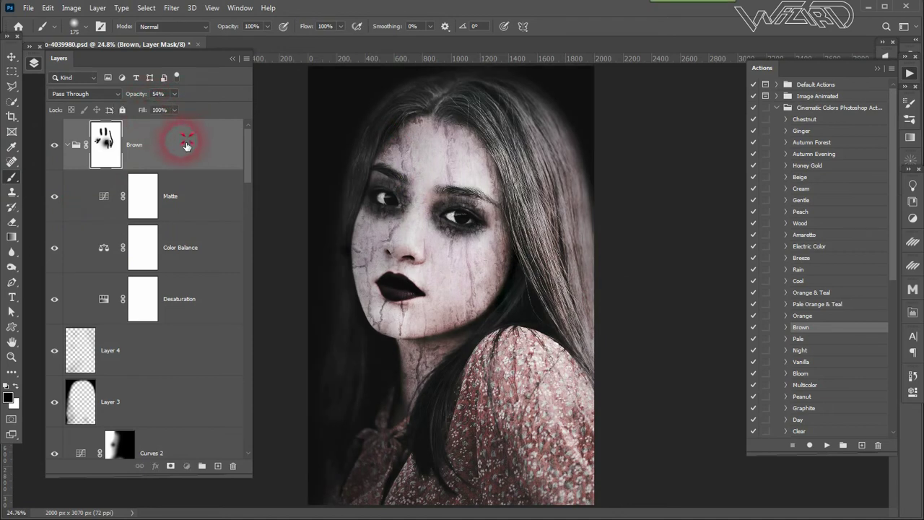
left_click(55, 145)
left_click(57, 146)
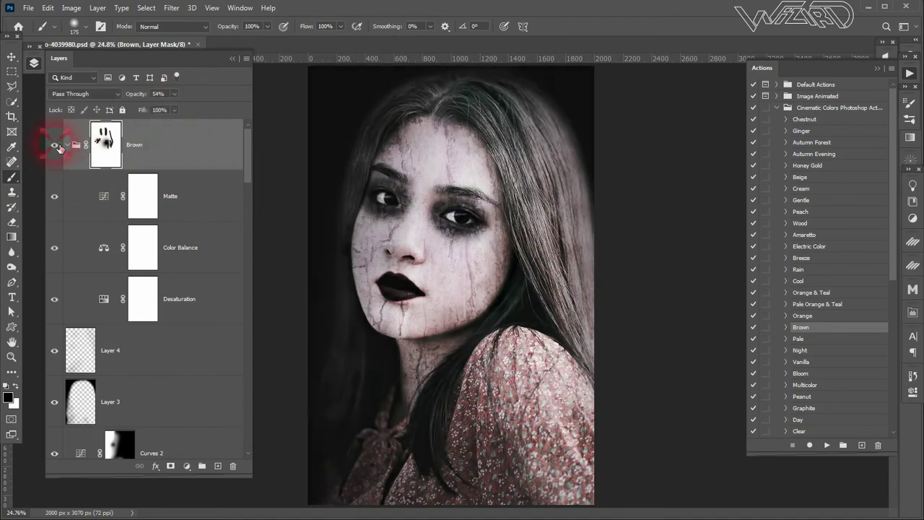
left_click(57, 146)
left_click_drag(155, 111, 164, 108)
left_click(178, 139)
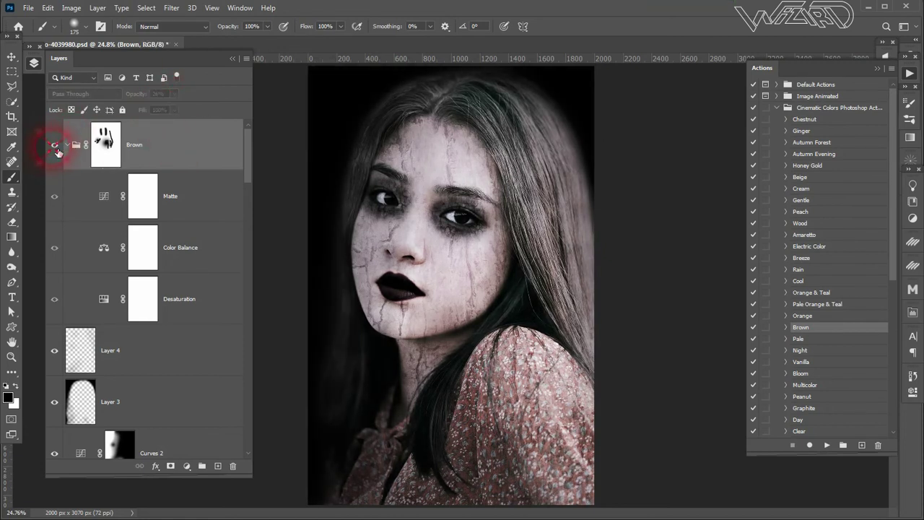
left_click(101, 150)
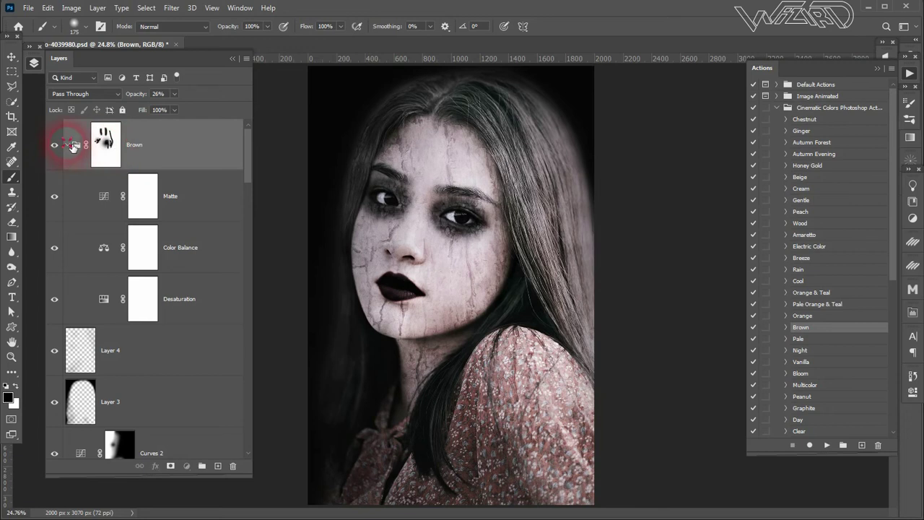
left_click(67, 144)
left_click(55, 145)
- Play the Night colour-grade action and set its group to 16% opacity
left_click(798, 350)
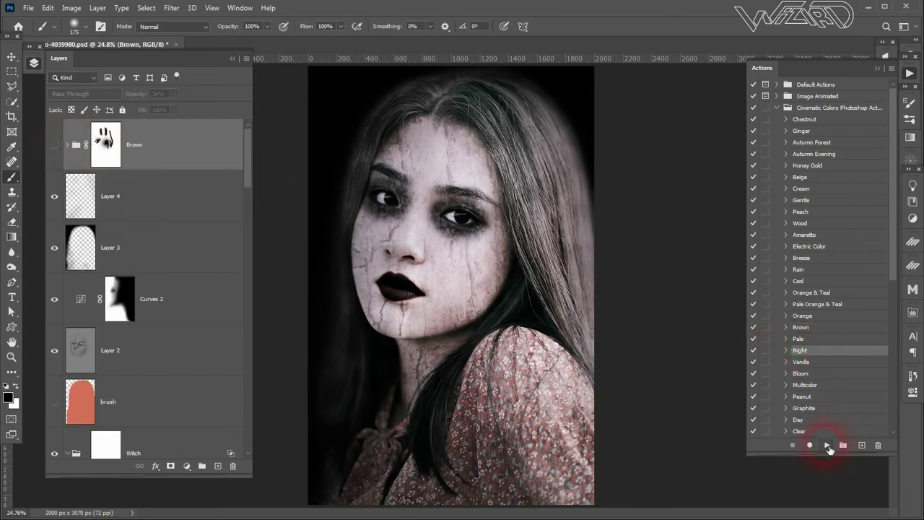
left_click(827, 446)
left_click(67, 145)
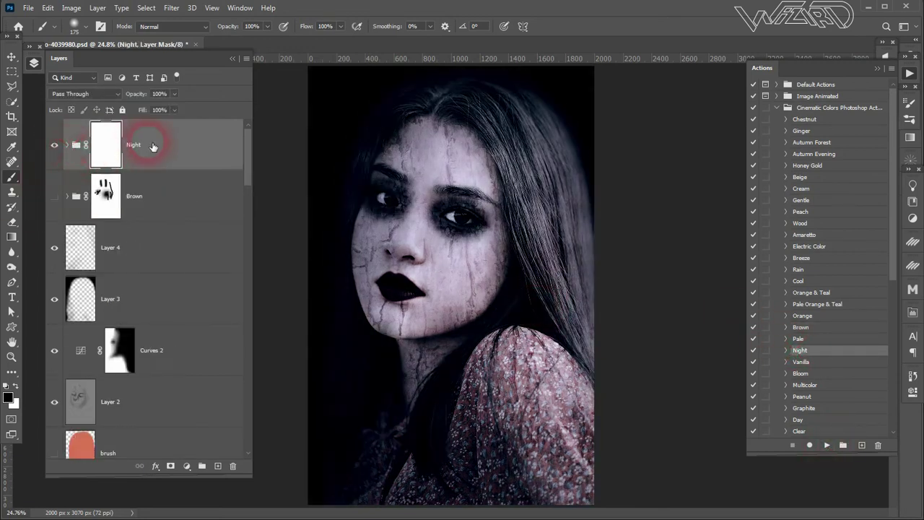
left_click(147, 147)
left_click_drag(174, 94, 132, 116)
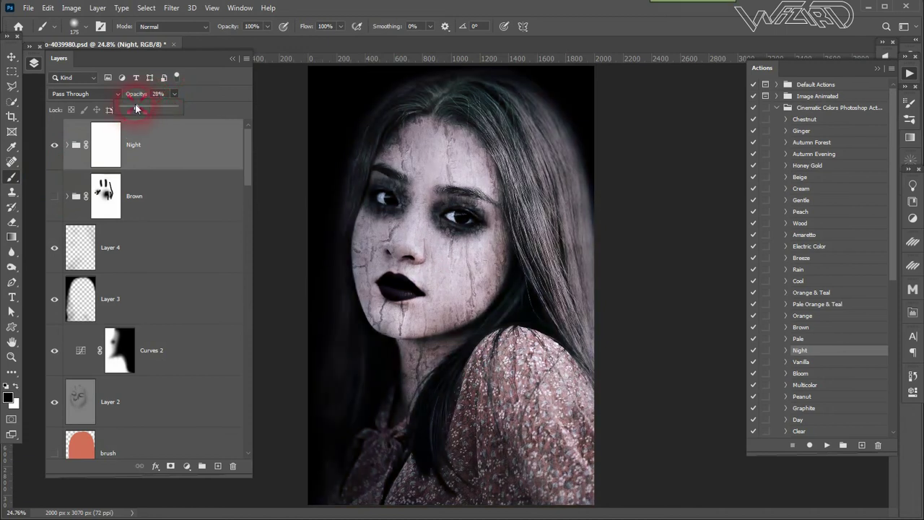
left_click(55, 146)
left_click(56, 146)
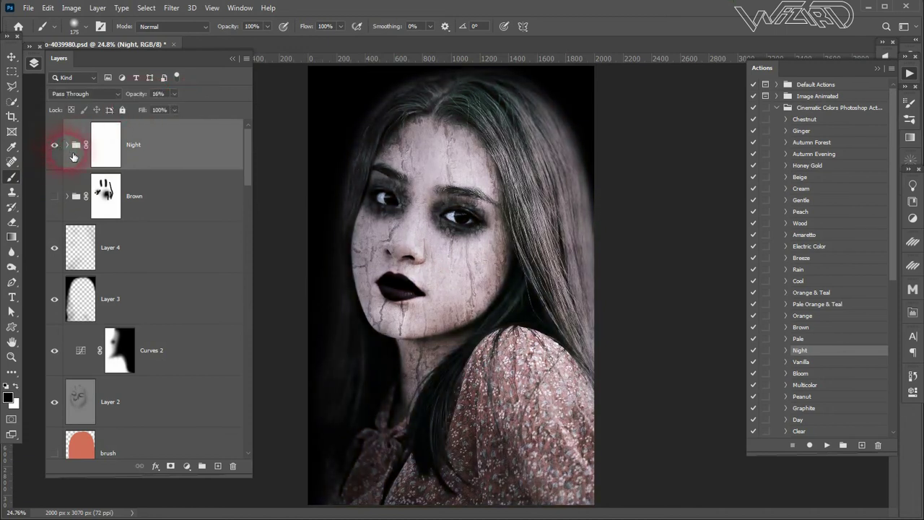
- Collapse the Actions and Layers panels
left_click(876, 68)
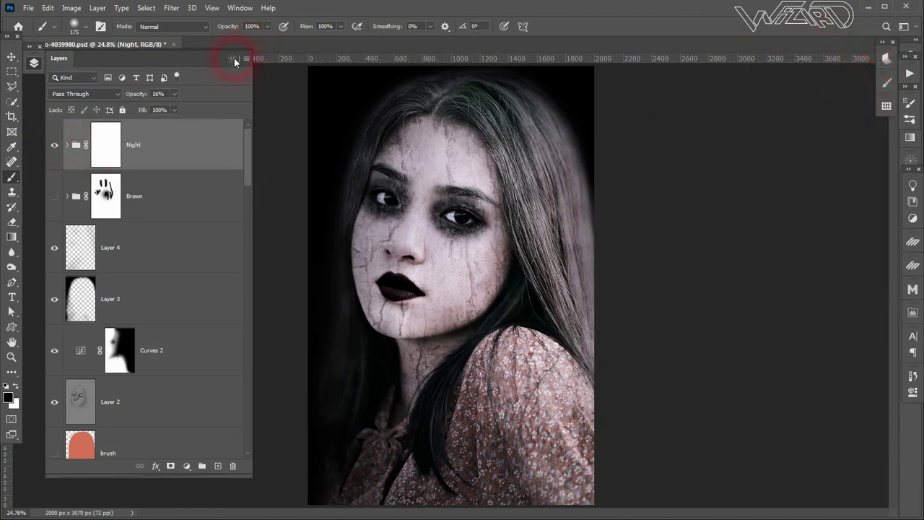
left_click(233, 59)
key("t")
left_click(28, 7)
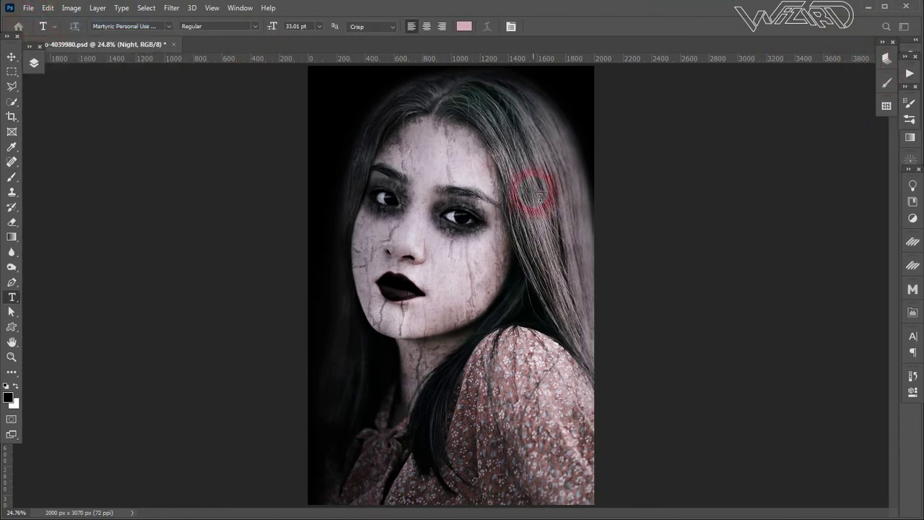
- Create a new 1300×750 px document and fill the canvas with black
key("ctrl+n")
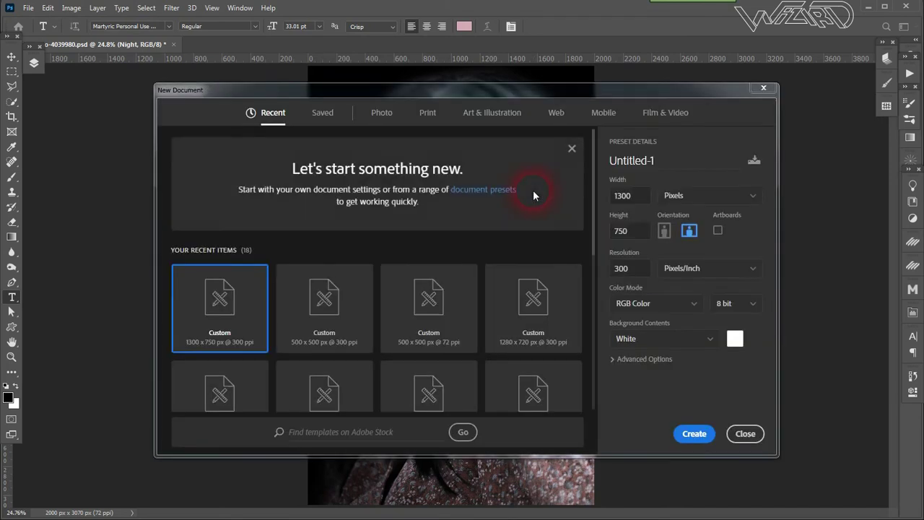
left_click(620, 272)
left_click(693, 433)
key("alt+BackSpace")
left_click(74, 21)
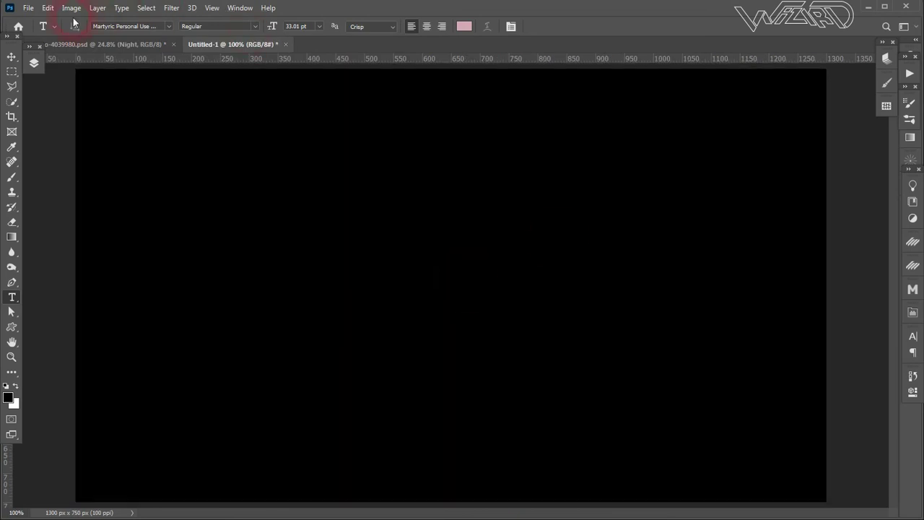
- Place the pexels-photo-4039980 portrait embedded, enlarged and moved to the right side
left_click(28, 8)
left_click(83, 258)
double_click(662, 169)
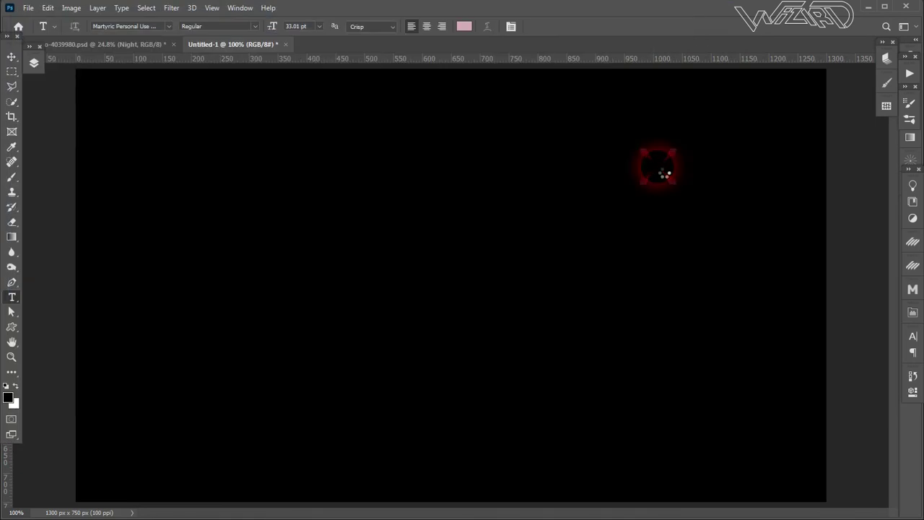
left_click_drag(592, 72, 645, 31)
left_click_drag(516, 157, 714, 173)
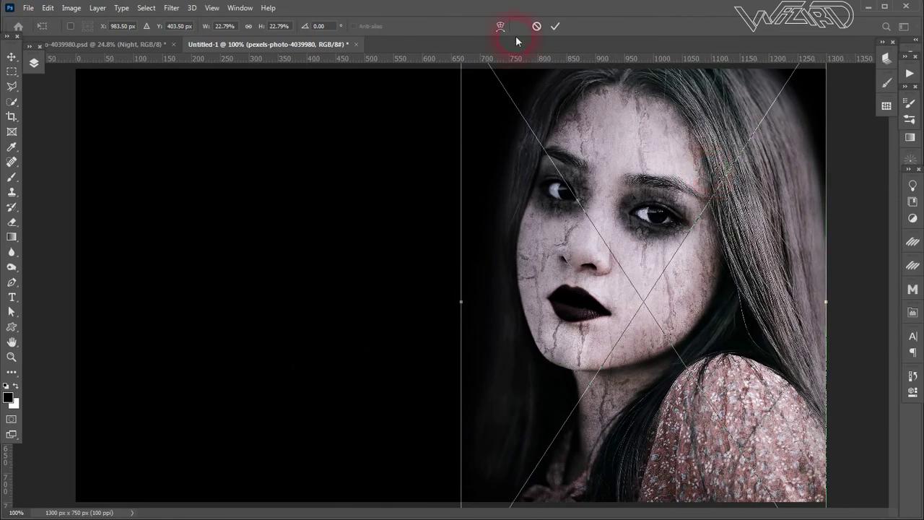
left_click(556, 27)
- Fine-tune the portrait's vertical position and make white the foreground colour
key("t")
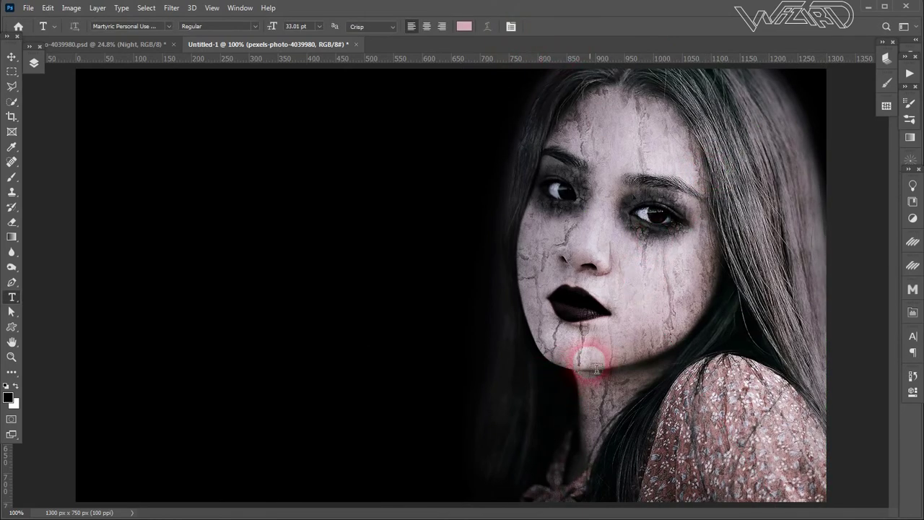
key("v")
left_click_drag(697, 220, 697, 247)
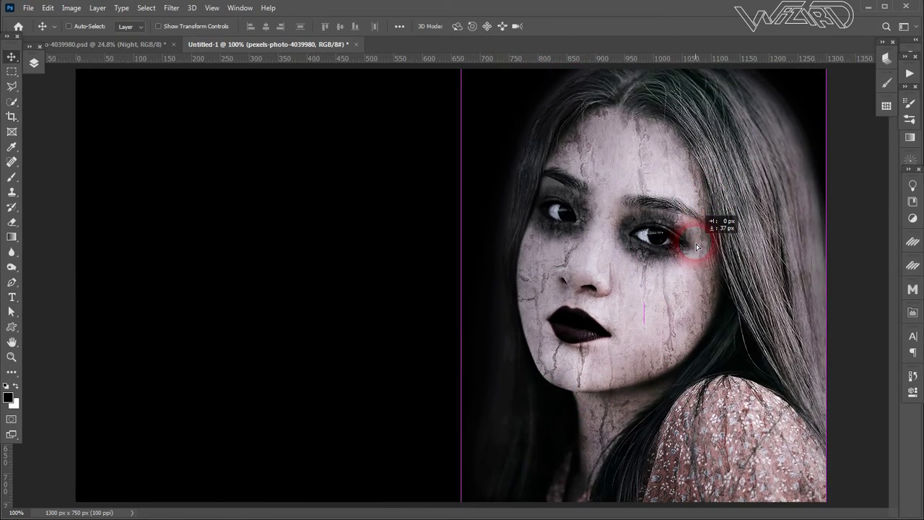
key("x")
key("super")
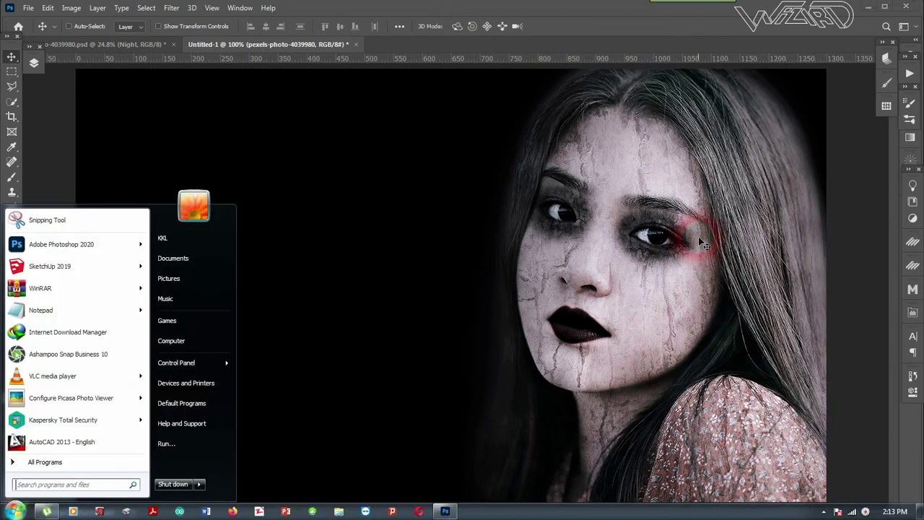
key("Escape")
left_click_drag(635, 182, 636, 161)
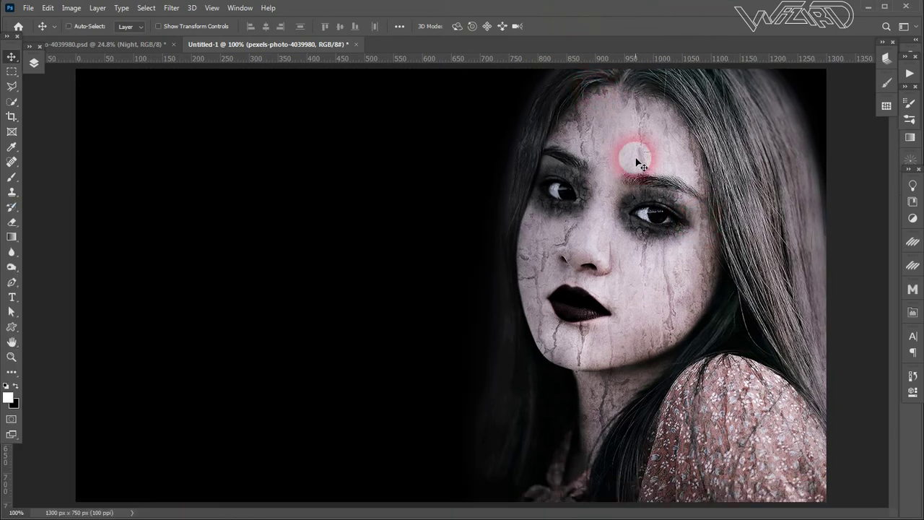
- Resize the portrait slightly with Free Transform so it fills the banner height
key("ctrl+t")
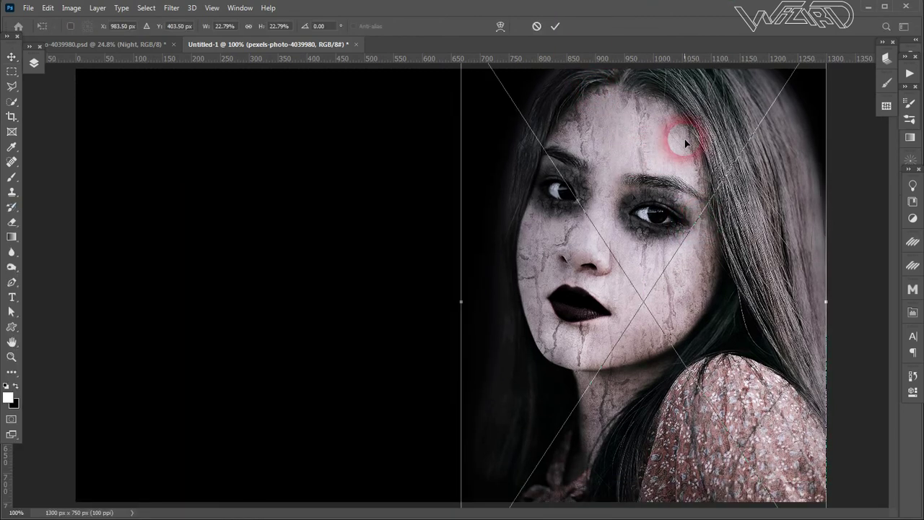
key("ctrl+0")
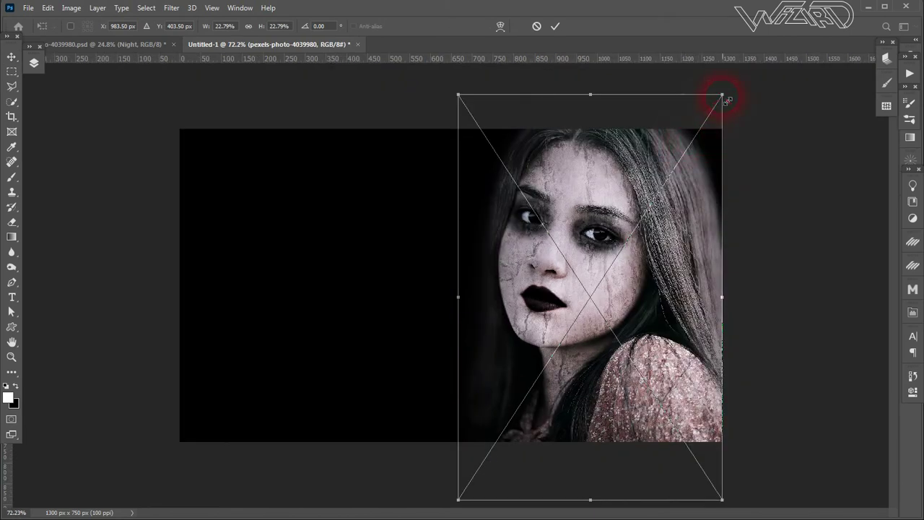
left_click_drag(723, 96, 719, 100)
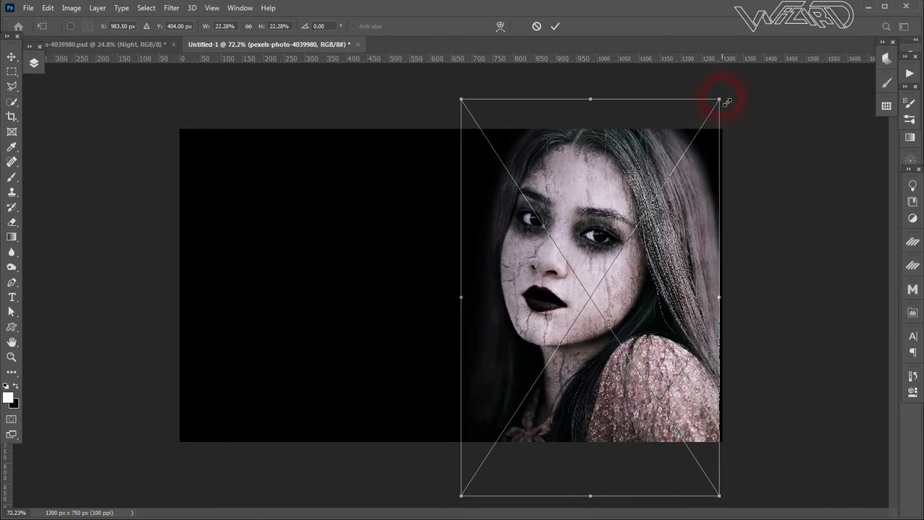
left_click_drag(724, 101, 721, 97)
left_click(555, 26)
- Reset the canvas view to 100% actual size
left_click(11, 356)
right_click(547, 282)
left_click(563, 301)
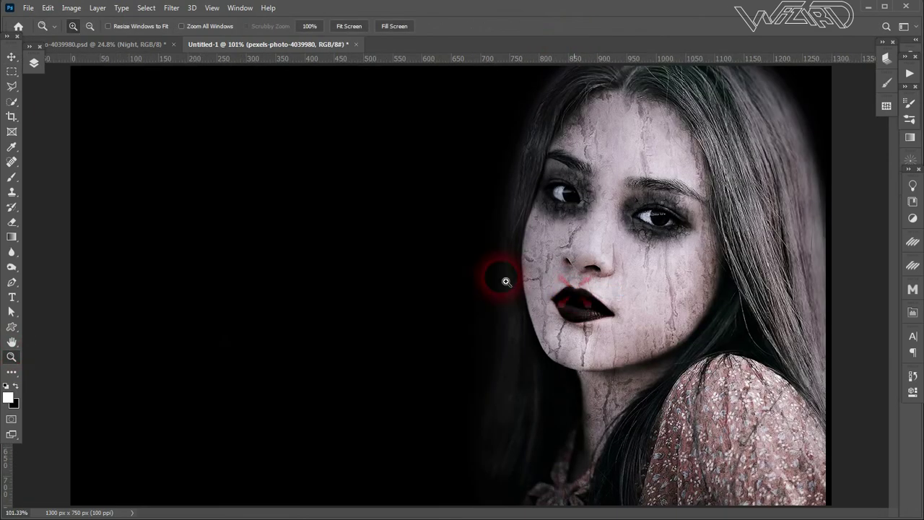
left_click(12, 57)
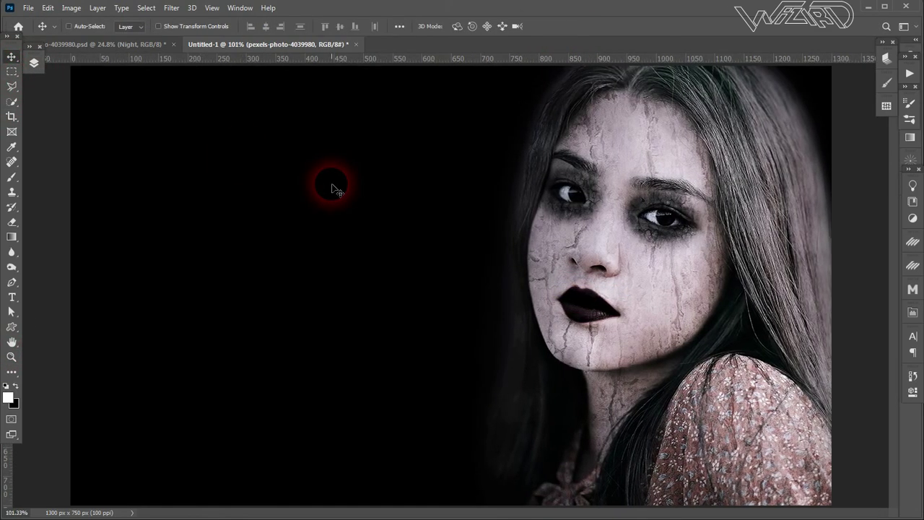
left_click(11, 297)
- Add the white Witch text left of the portrait and scale it up about 357%
left_click(272, 286)
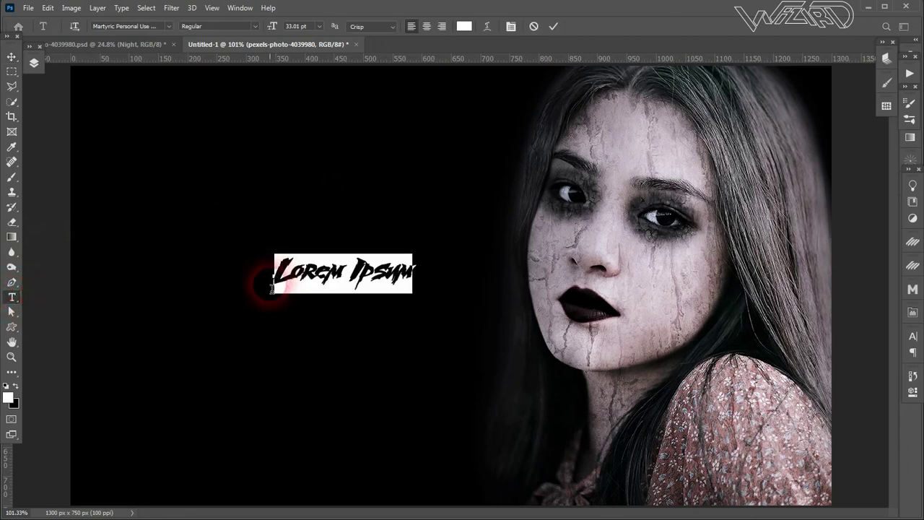
type("Witch")
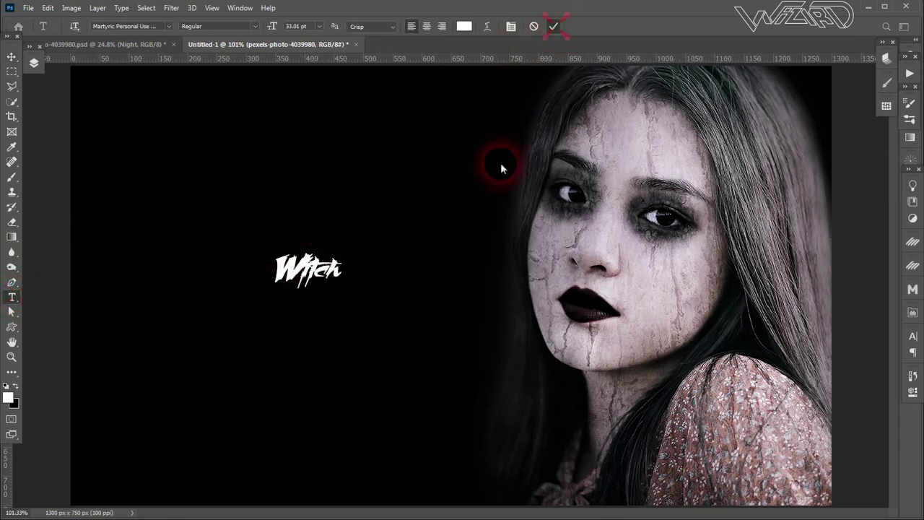
left_click(278, 267)
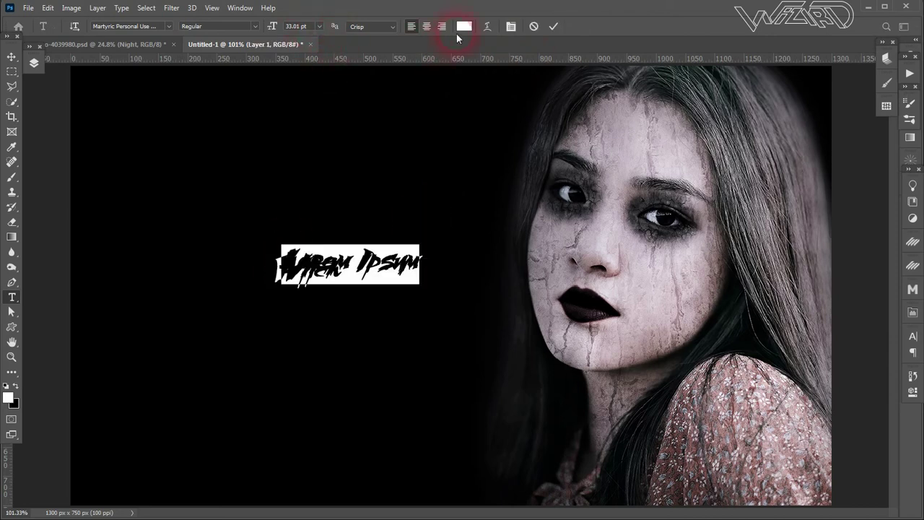
key("Escape")
key("ctrl+t")
mouse_move(342, 251)
left_mouse_down()
mouse_move(437, 198)
mouse_move(392, 228)
mouse_move(425, 220)
mouse_move(361, 235)
left_mouse_up()
left_click(574, 26)
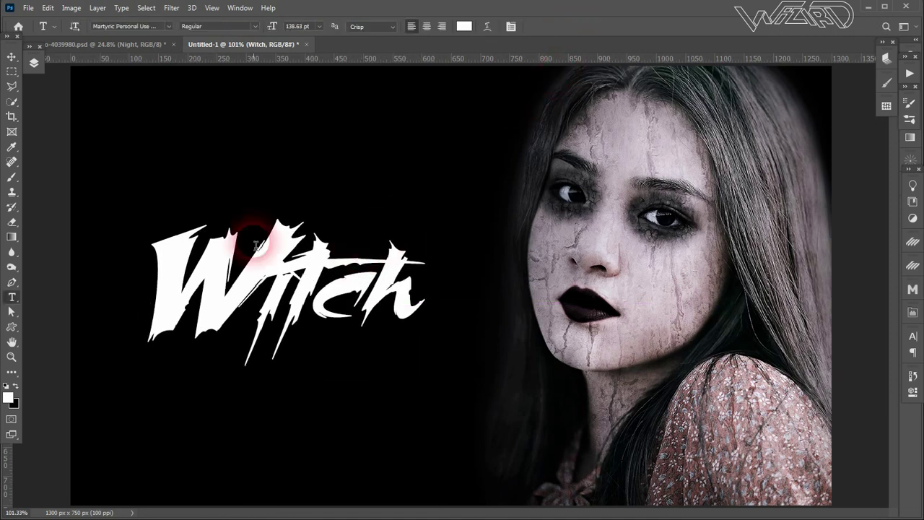
- Make the letters 'itch' 110 pt so they are smaller than the W
left_click_drag(259, 263, 274, 119)
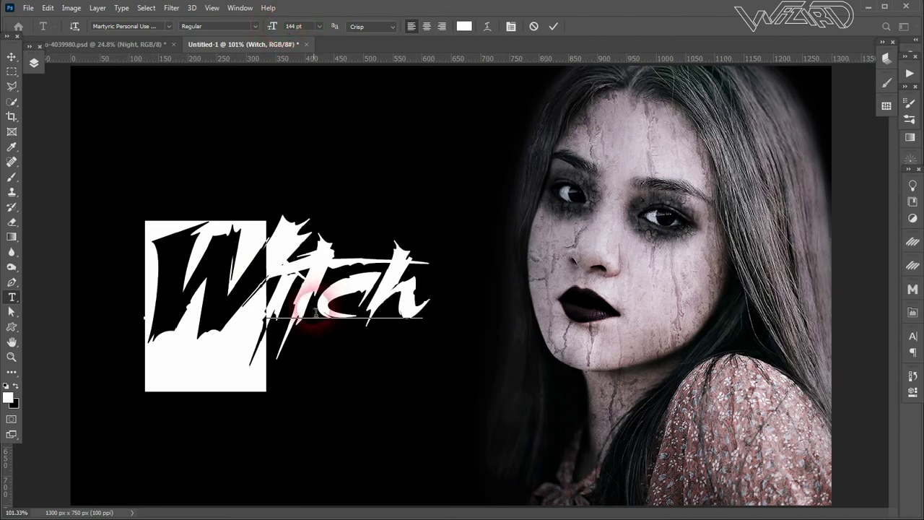
left_click_drag(267, 303, 438, 302)
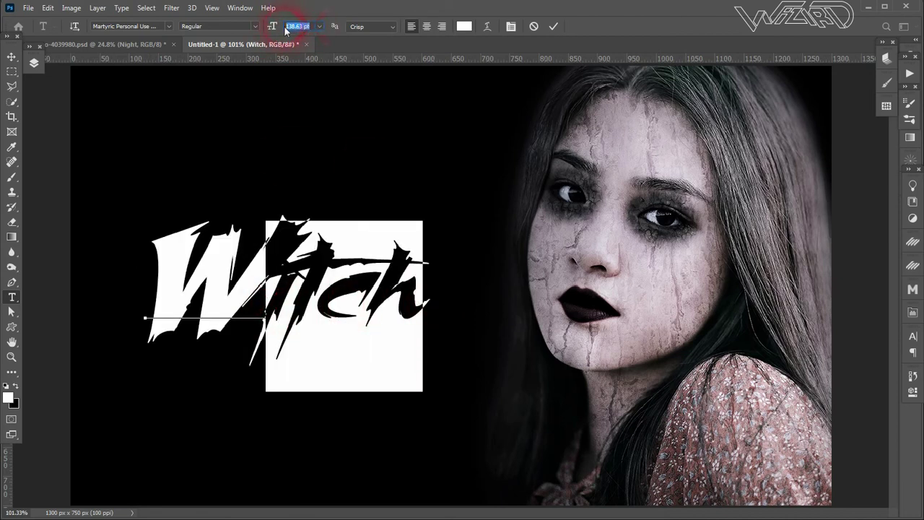
type("120")
key("Return")
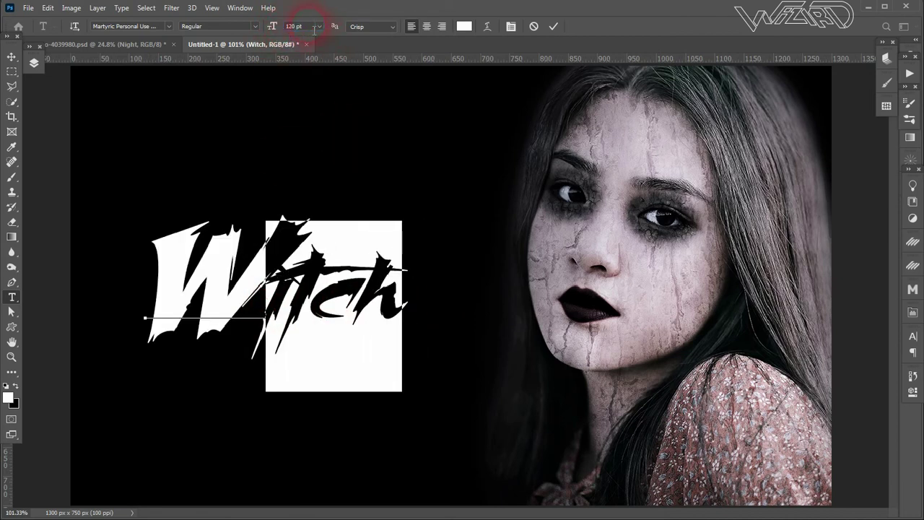
left_click(553, 27)
left_click_drag(269, 302, 402, 240)
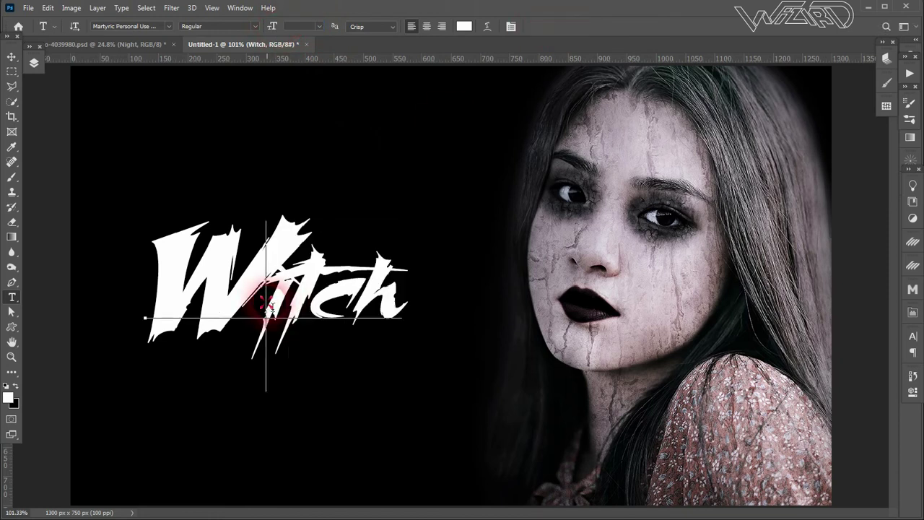
left_click(553, 27)
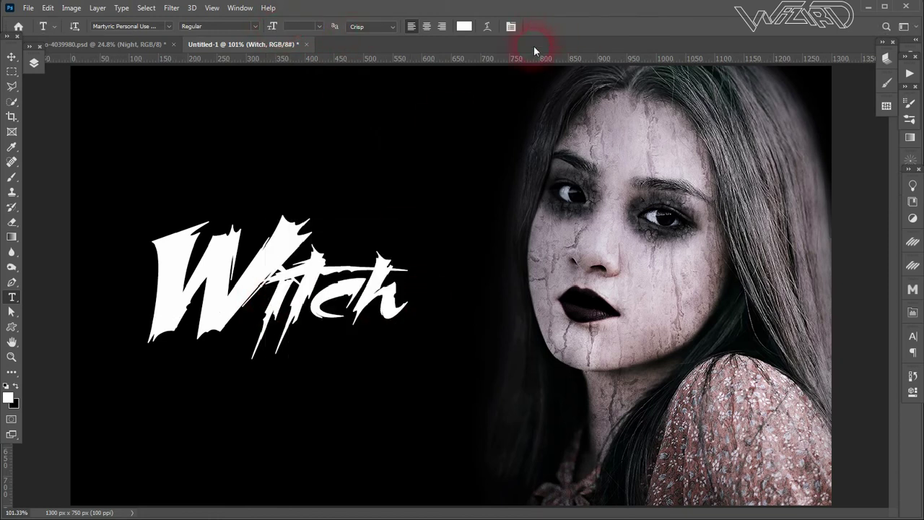
left_click_drag(267, 302, 402, 240)
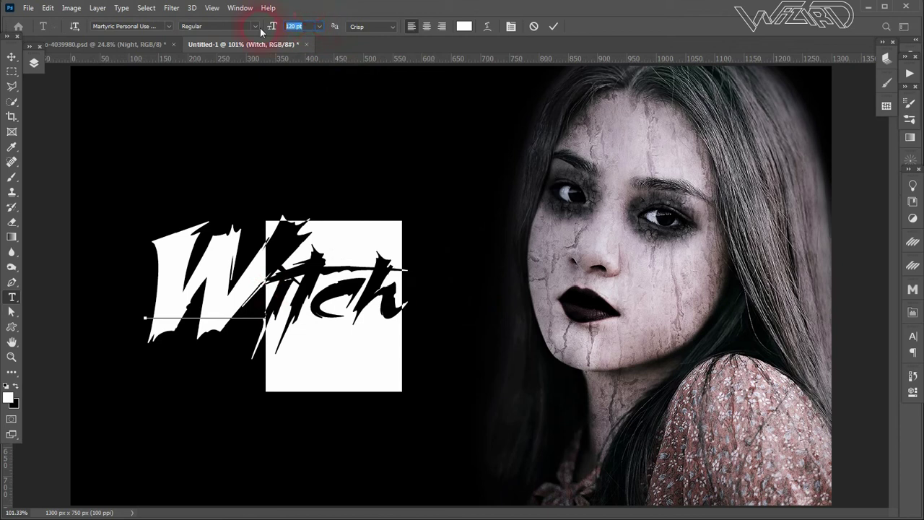
type("110")
key("Return")
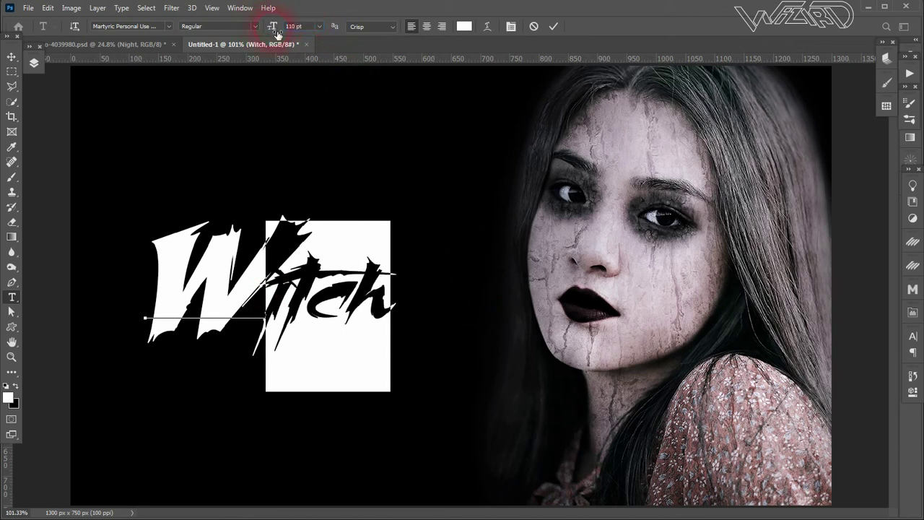
left_click(553, 27)
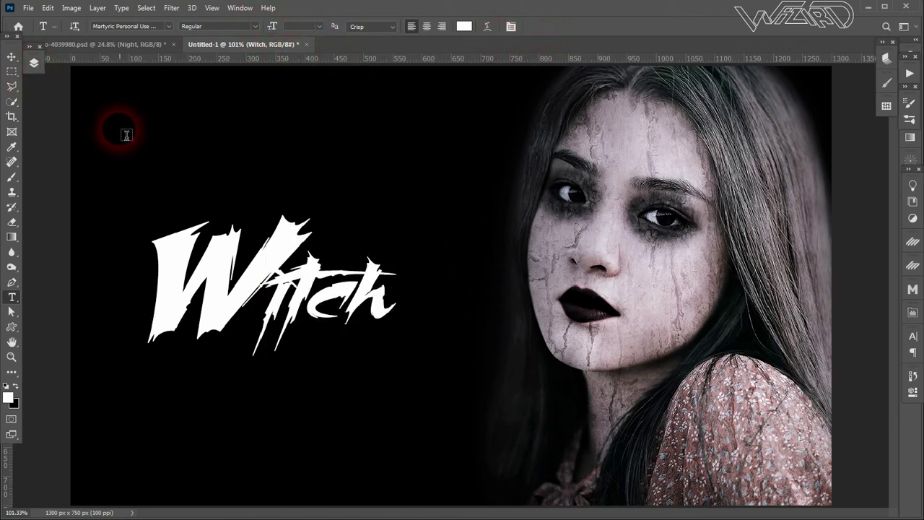
- Nudge the Witch title slightly to the right
key("v")
left_click_drag(259, 241, 266, 240)
left_click(34, 62)
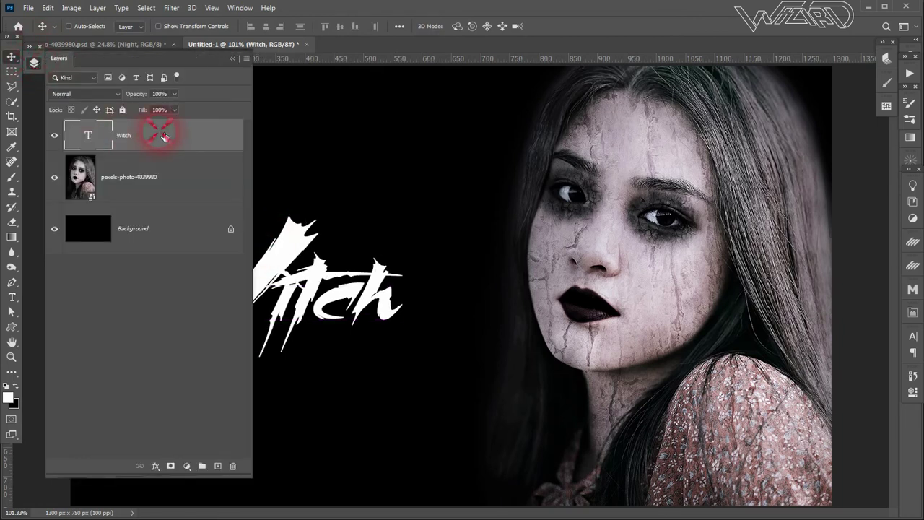
- Add a Pattern Overlay with the white marble pattern to the Witch text
double_click(162, 135)
left_click_drag(382, 108, 598, 112)
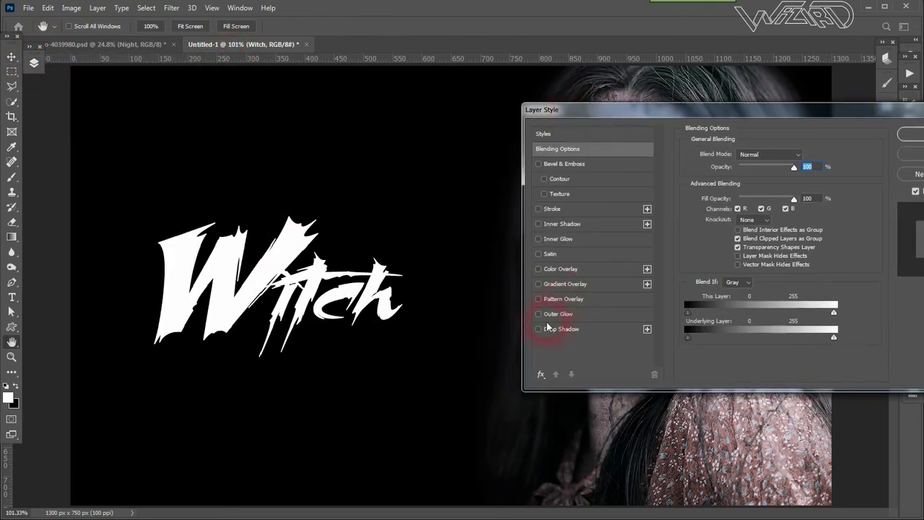
left_click(538, 299)
left_click(566, 303)
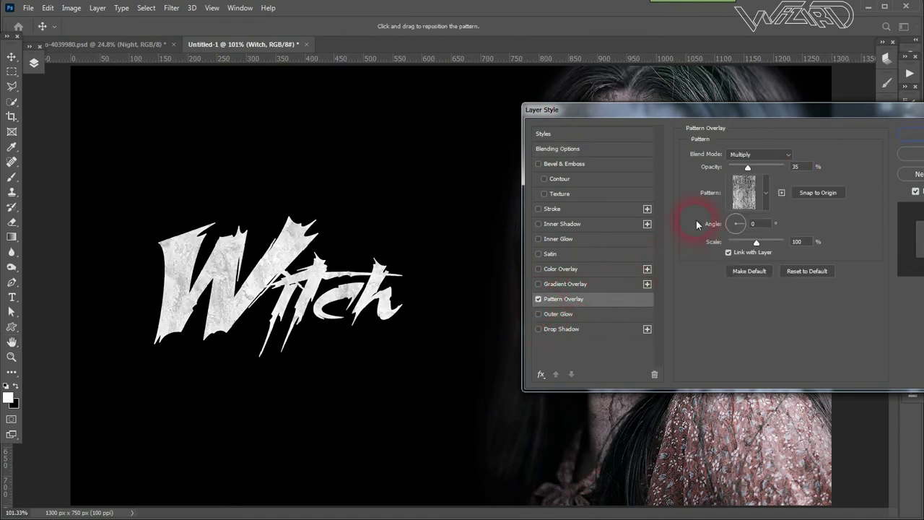
left_click(764, 197)
left_click(707, 285)
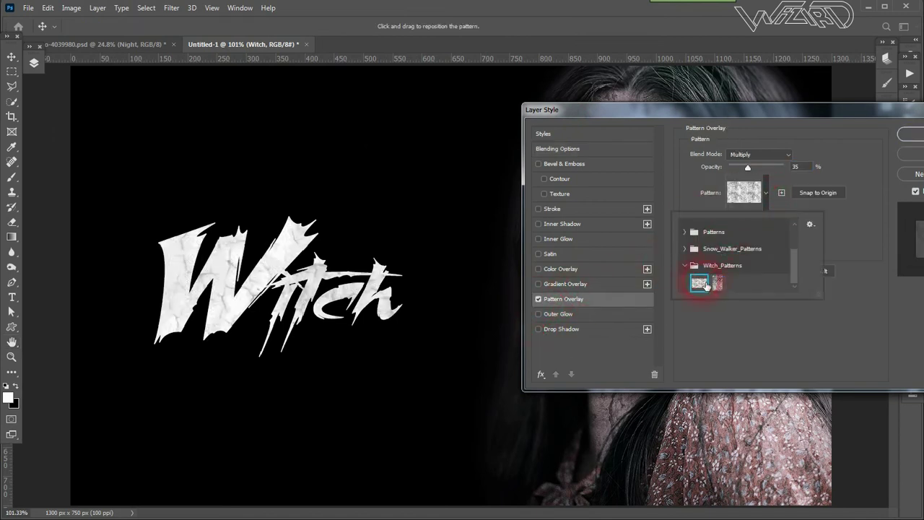
left_click(764, 272)
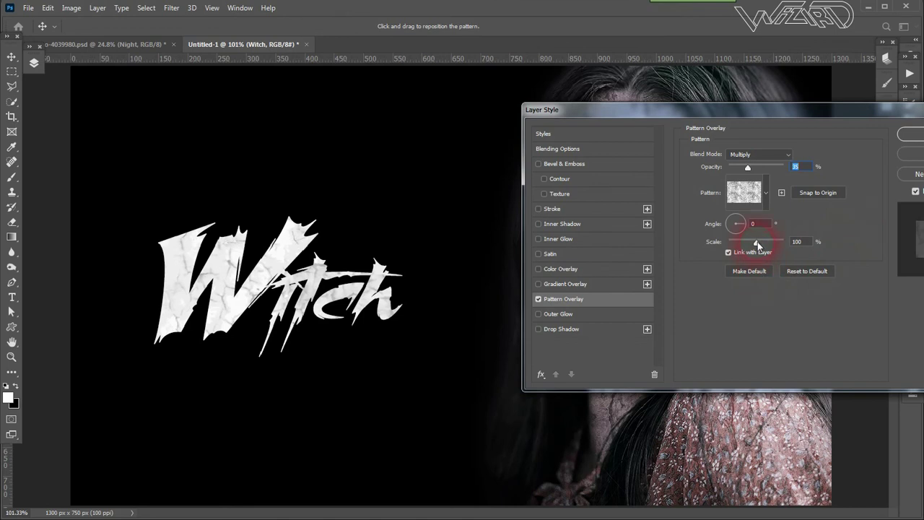
- Set the pattern scale to 100 and switch to a different stone texture
left_click_drag(757, 244, 750, 245)
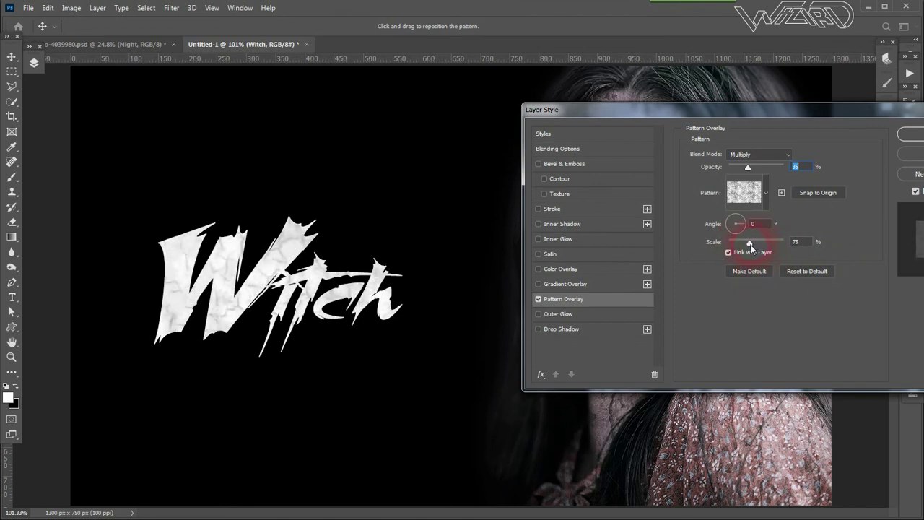
type("100")
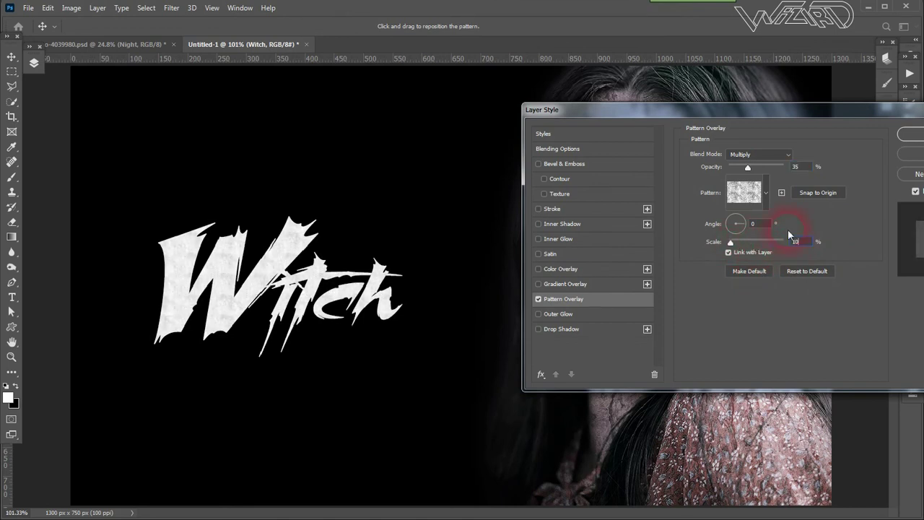
left_click(765, 193)
left_click(722, 284)
left_click(859, 266)
mouse_move(796, 110)
left_mouse_down()
mouse_move(693, 427)
mouse_move(684, 112)
left_mouse_up()
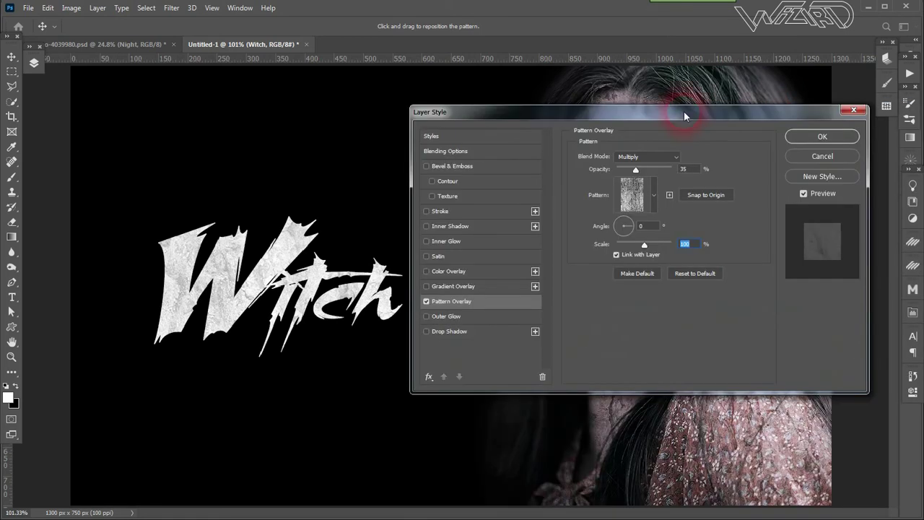
- Add Bevel & Emboss and a low-opacity Color Overlay using a brown sampled from the photo
left_click(434, 195)
left_click(433, 209)
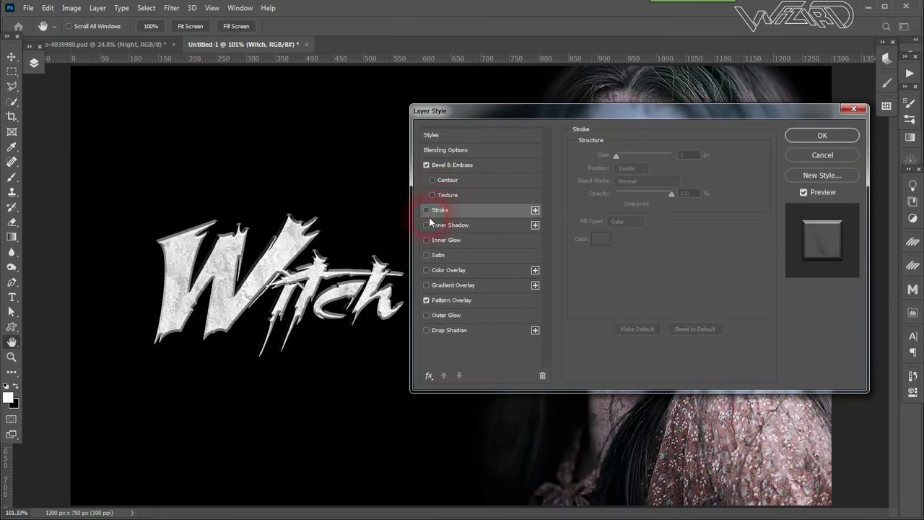
left_click(427, 270)
mouse_move(697, 114)
left_mouse_down()
mouse_move(710, 436)
mouse_move(676, 428)
mouse_move(570, 215)
left_mouse_up()
left_click(570, 263)
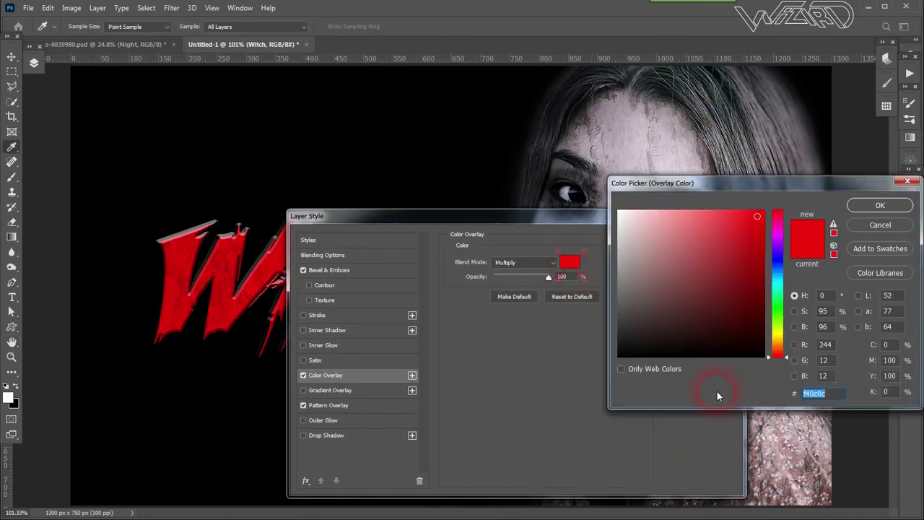
left_click(747, 433)
left_click(864, 208)
left_click_drag(548, 277, 508, 277)
left_click(303, 375)
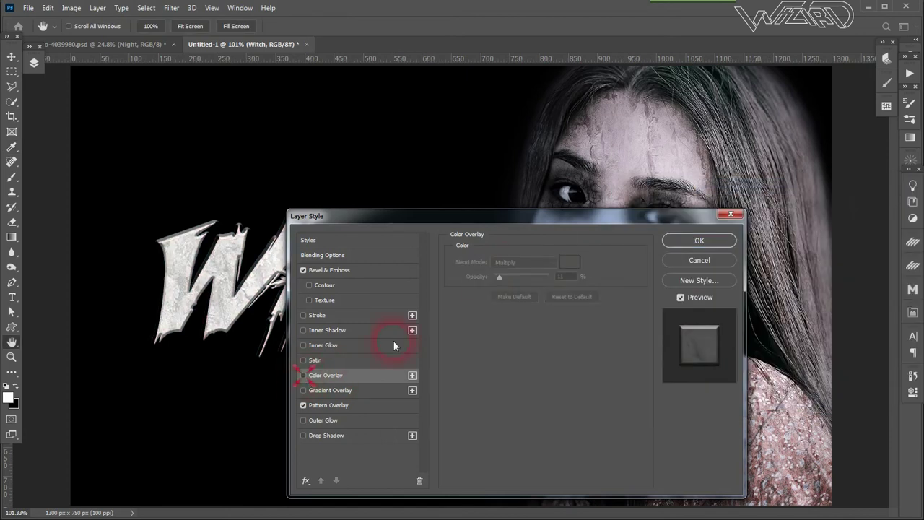
left_click(303, 375)
- Change the overlay colour to a lighter pink and apply the style
left_click(570, 263)
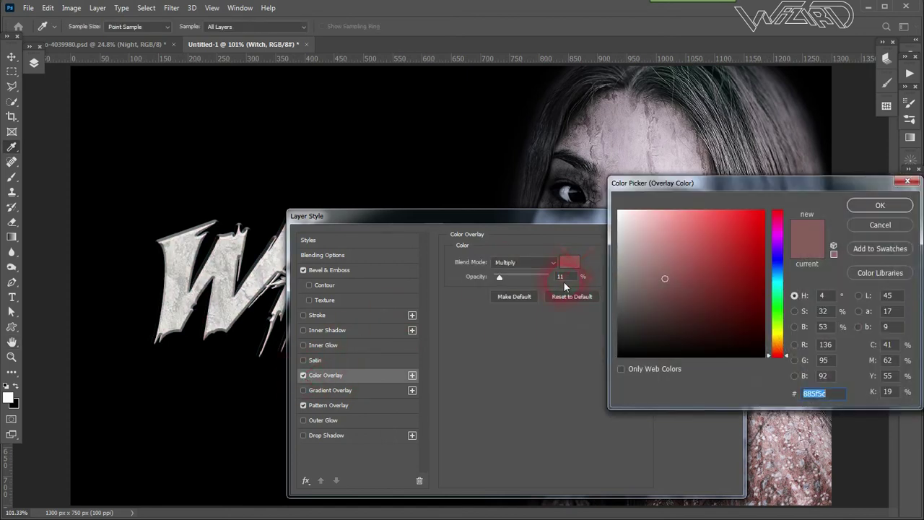
left_click(662, 252)
left_click(860, 207)
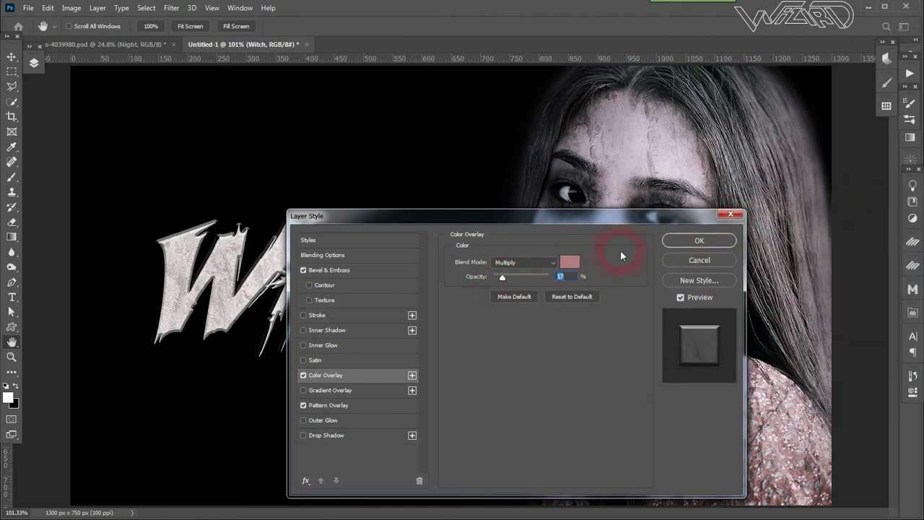
left_click(682, 242)
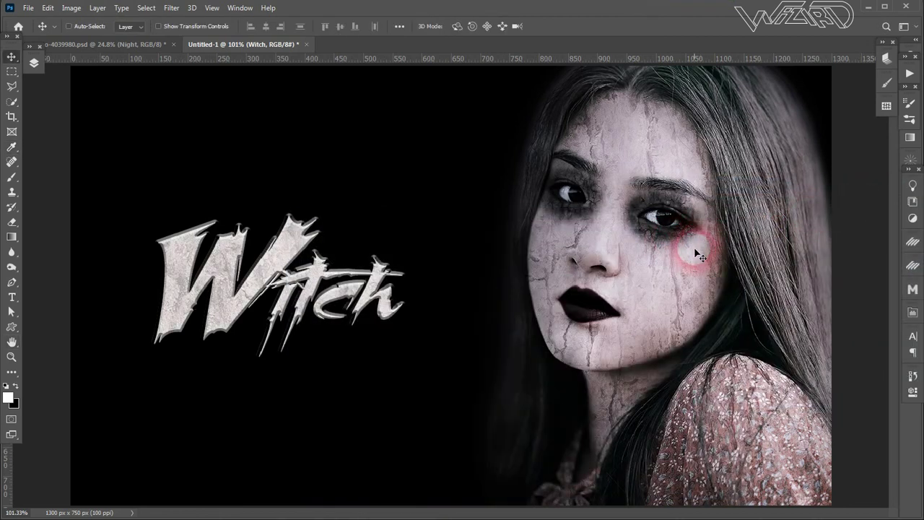
- Remove the Bevel & Emboss from the Witch layer's style
left_click(34, 63)
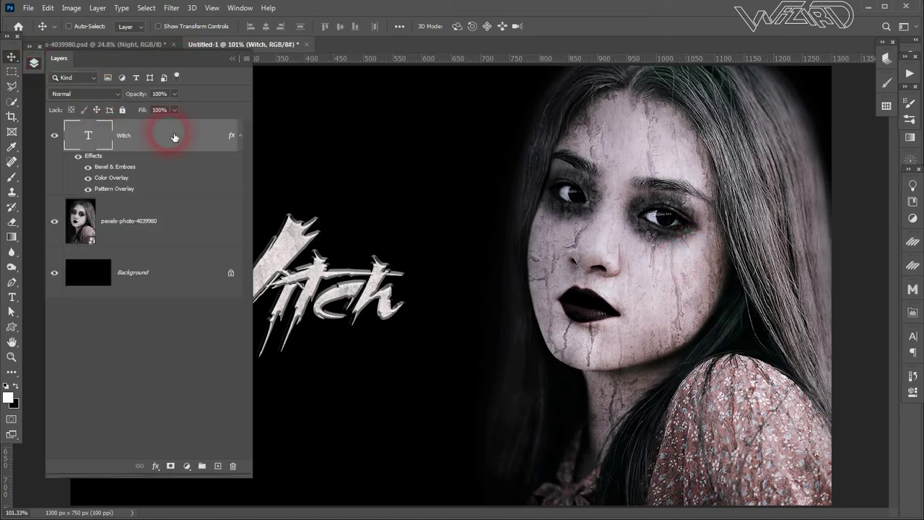
double_click(175, 133)
left_click(232, 60)
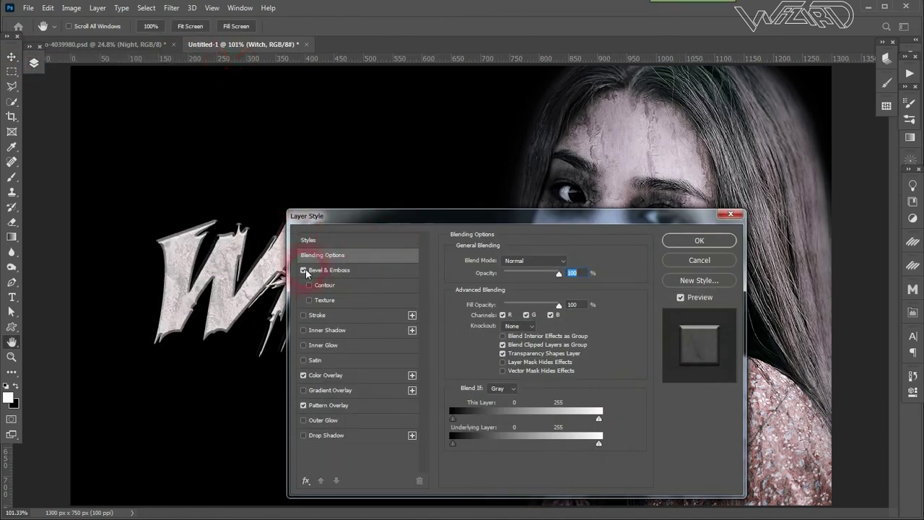
left_click(303, 270)
left_click(687, 242)
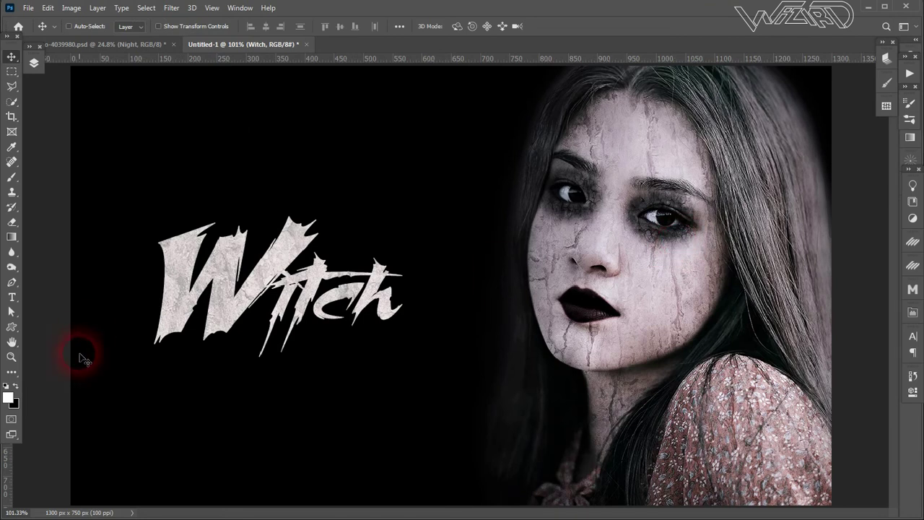
left_click(12, 298)
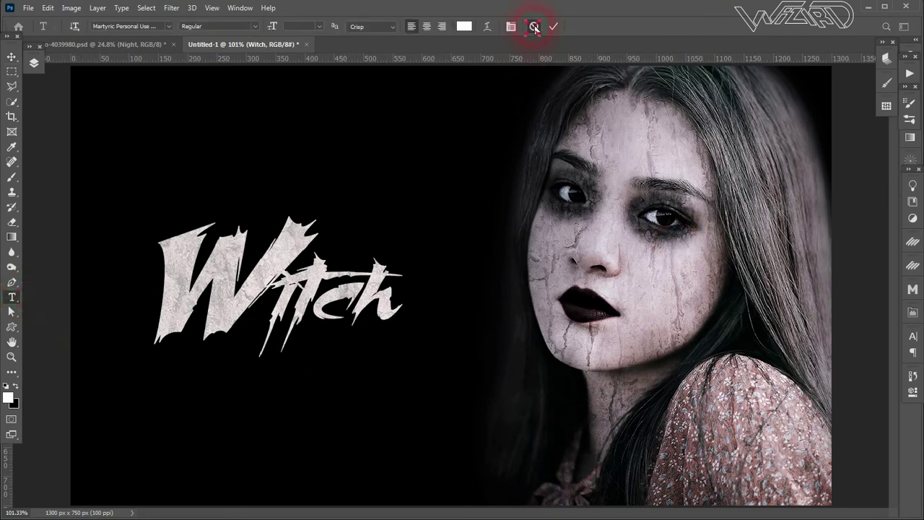
- Add the text 'I hate' and enlarge it near the Witch title
left_click(459, 383)
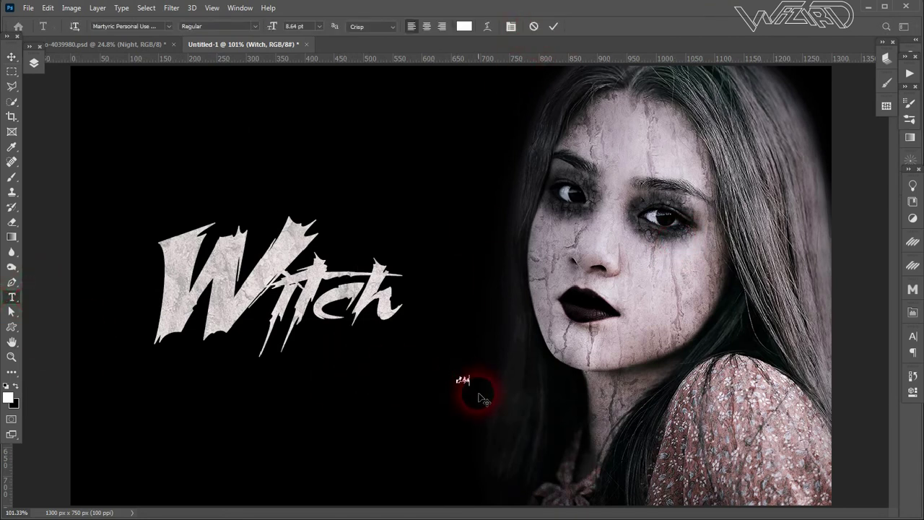
left_click(553, 26)
key("ctrl+t")
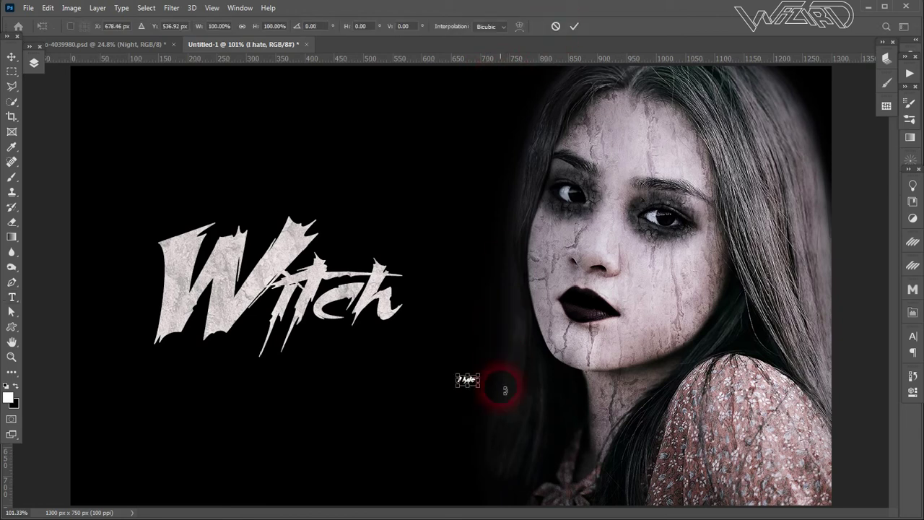
mouse_move(485, 380)
left_mouse_down()
mouse_move(505, 387)
mouse_move(365, 345)
mouse_move(423, 339)
left_mouse_up()
left_click(574, 26)
- Set I hate to Danube, move it above Witch and shrink it to about 55%
left_click(170, 27)
left_click(201, 73)
left_click_drag(390, 380, 238, 243)
left_click(553, 26)
key("ctrl+t")
left_click_drag(276, 186, 189, 203)
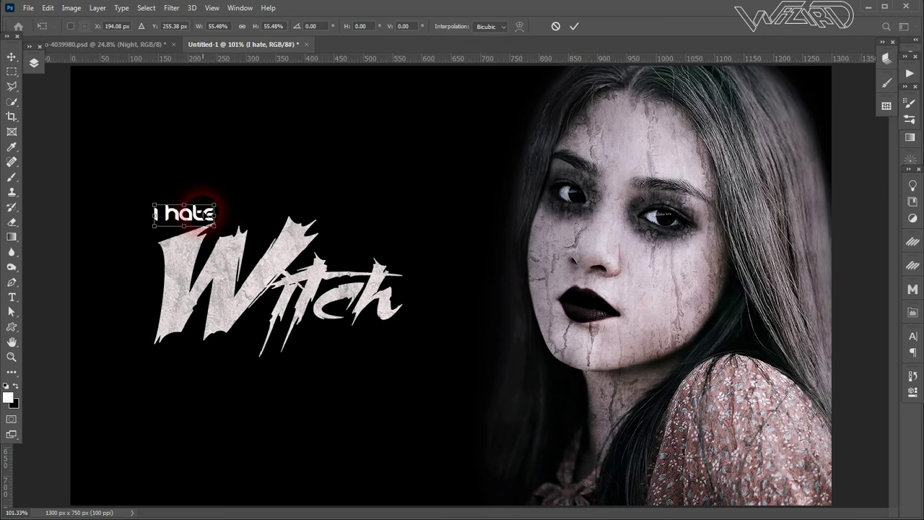
left_click(575, 27)
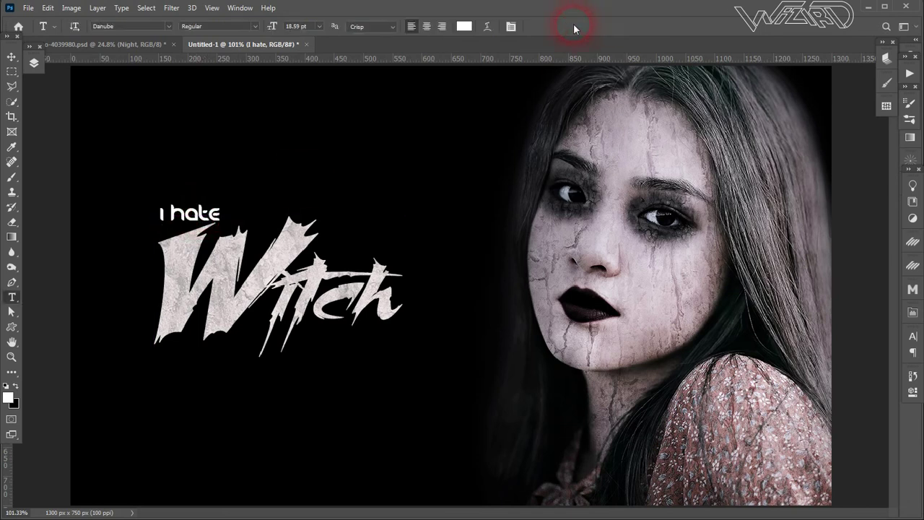
- Rotate the I hate text to a slight angle
left_click_drag(162, 213, 224, 211)
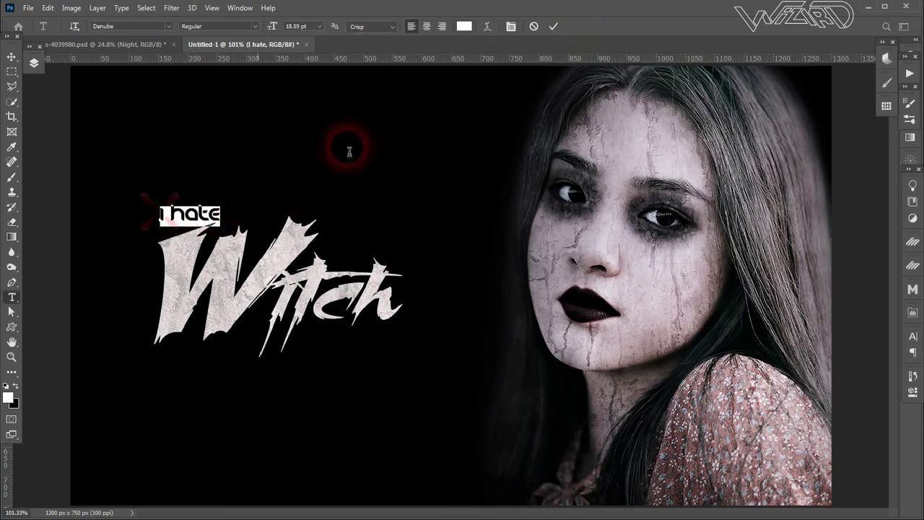
left_click(553, 26)
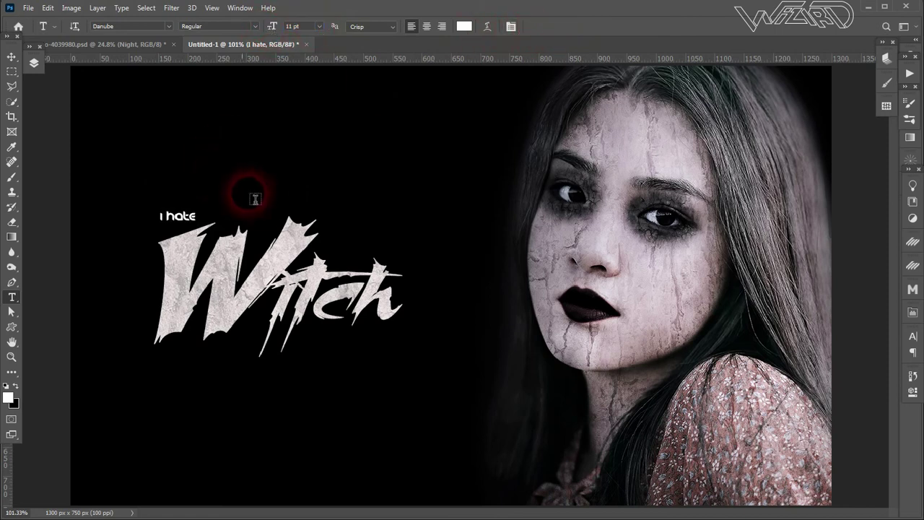
key("ctrl+t")
left_click_drag(248, 200, 252, 180)
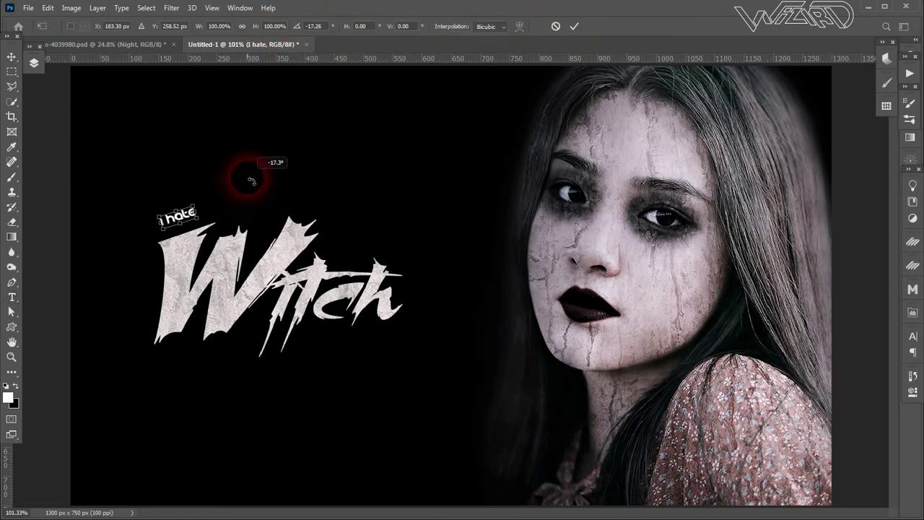
key("Return")
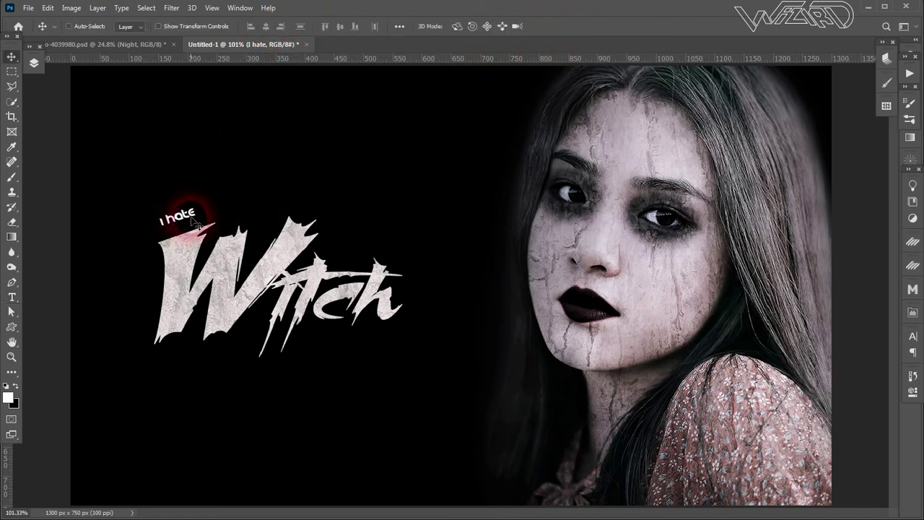
- Change the I hate font to Martyric Personal Use
left_click(12, 297)
left_click_drag(160, 232, 197, 222)
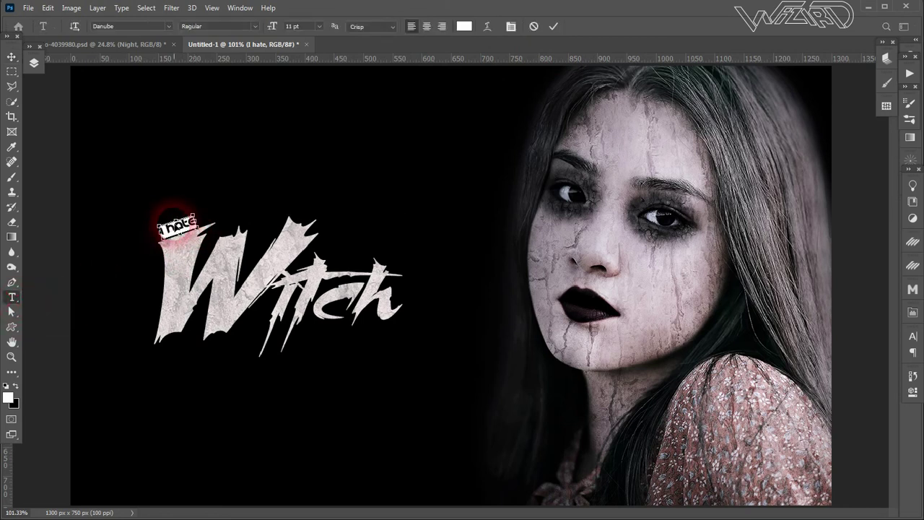
left_click(165, 23)
left_click(187, 78)
left_click(520, 76)
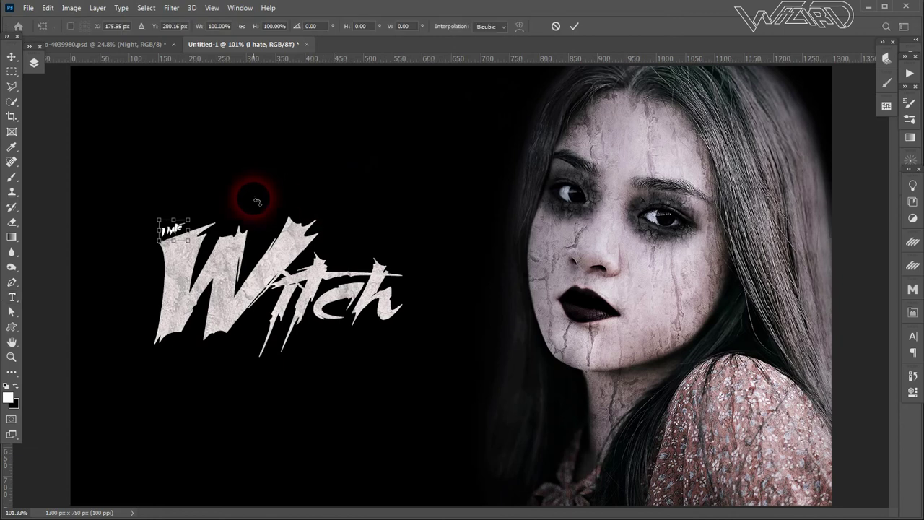
- Enlarge I hate to about 194% and copy Witch's texture effects onto it
key("ctrl+t")
left_click_drag(188, 221, 227, 214)
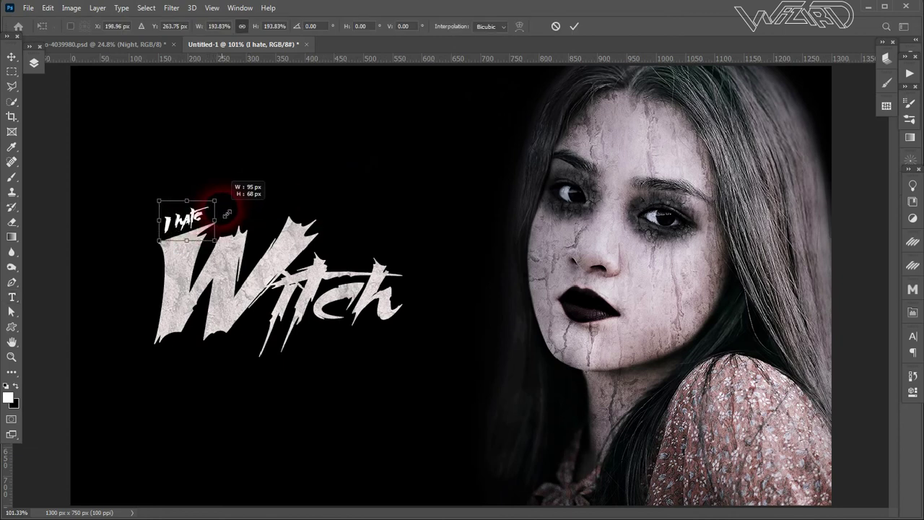
left_click_drag(158, 239, 153, 244)
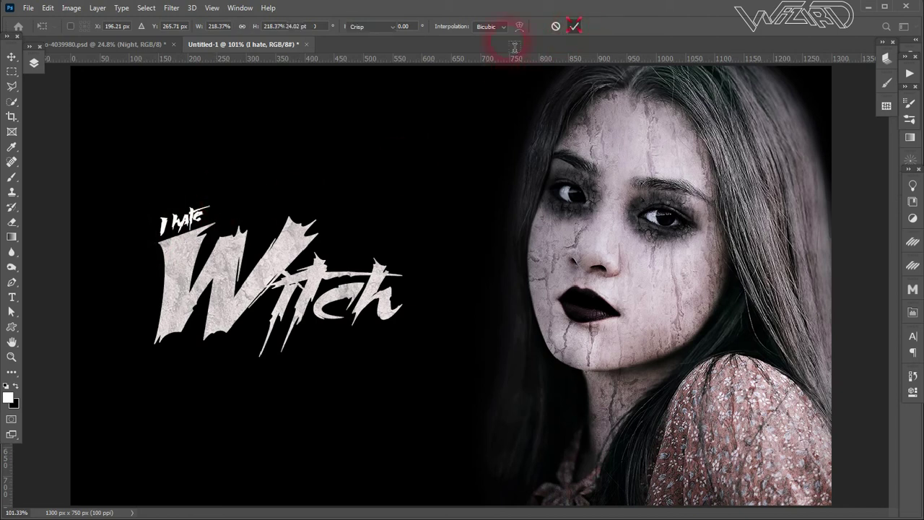
left_click(573, 26)
left_click(36, 67)
left_click_drag(119, 205, 128, 137)
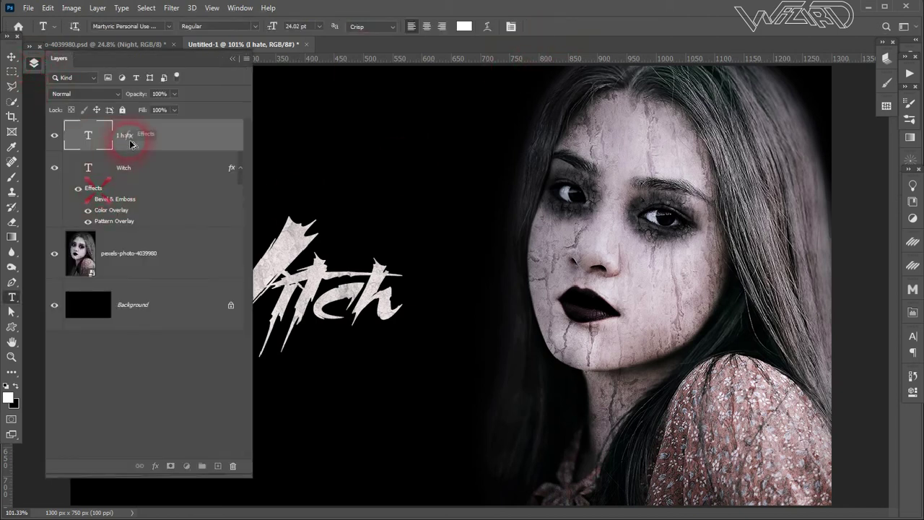
- Retype 'hate' as 'Hate' so the text reads 'I Hate'
left_click(232, 57)
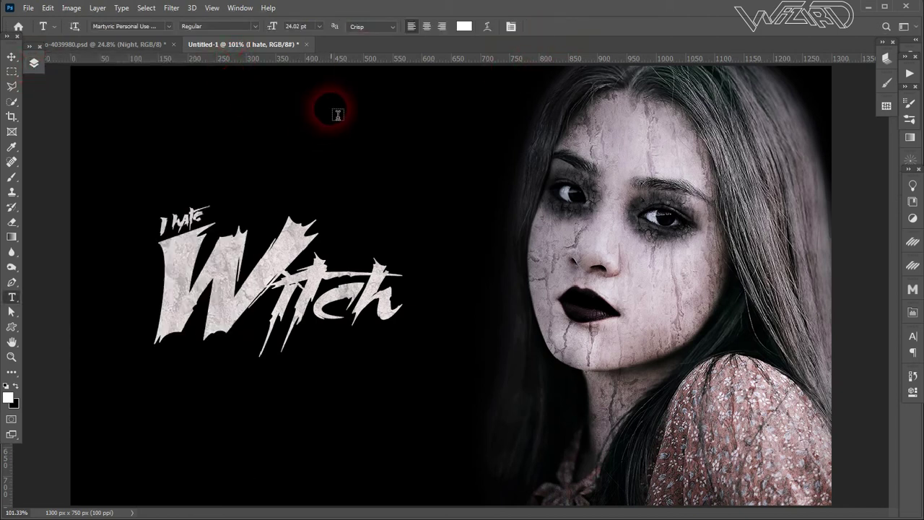
left_click(12, 56)
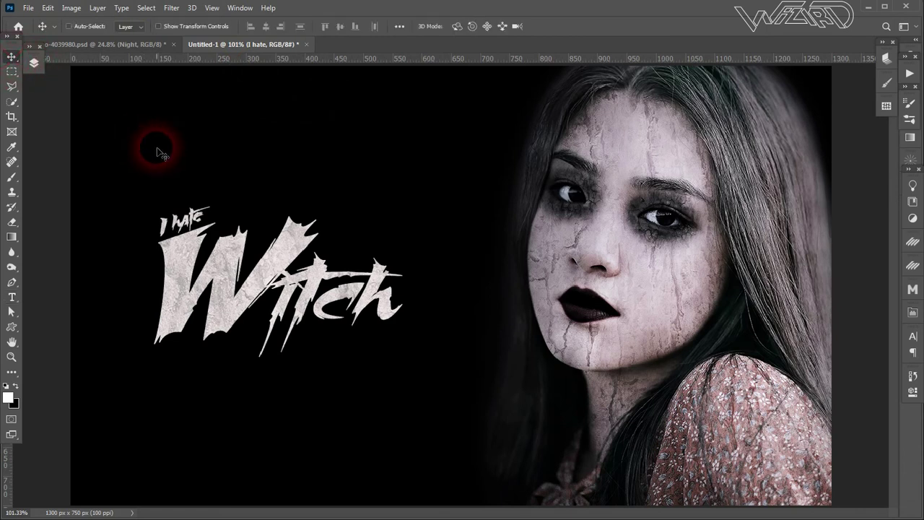
left_click(11, 297)
left_click(181, 220)
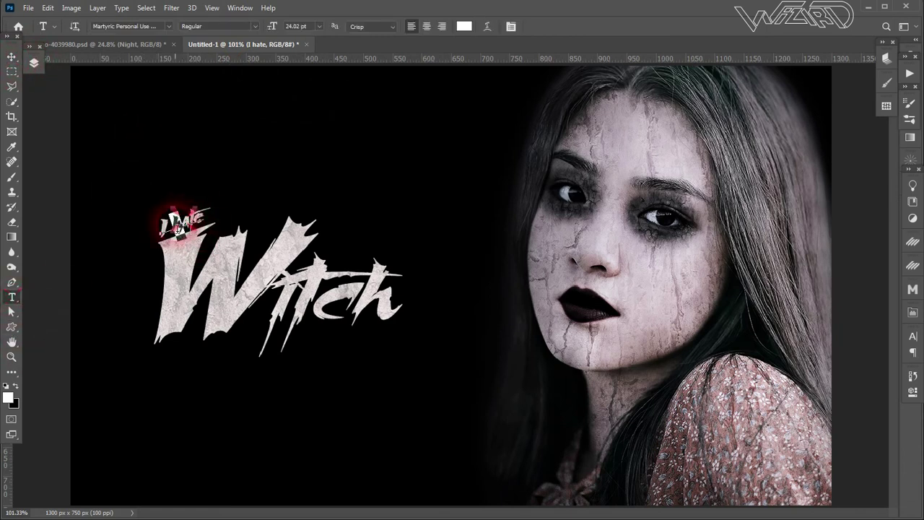
left_click_drag(176, 228, 203, 214)
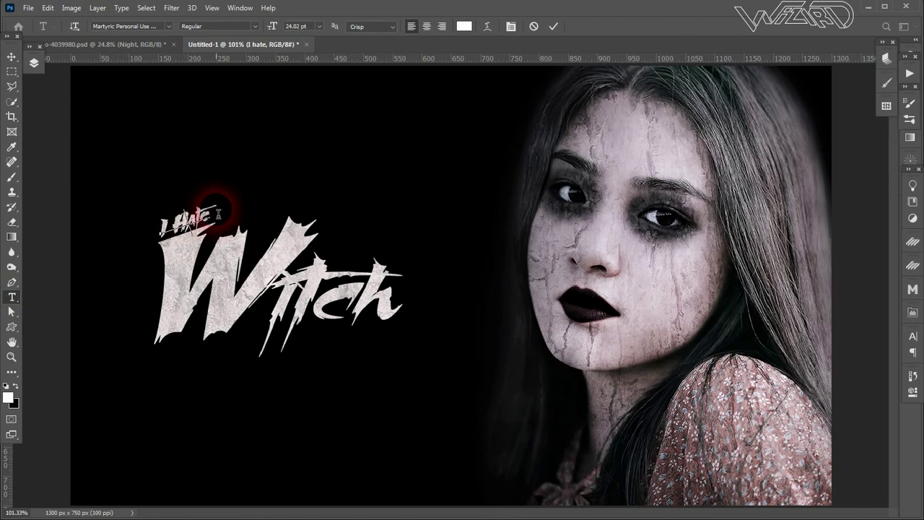
left_click_drag(189, 210, 208, 217)
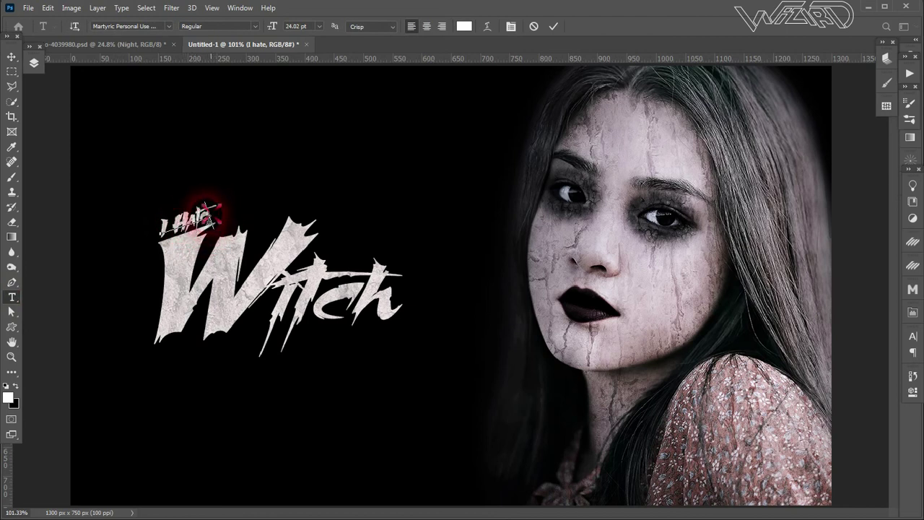
left_click(553, 26)
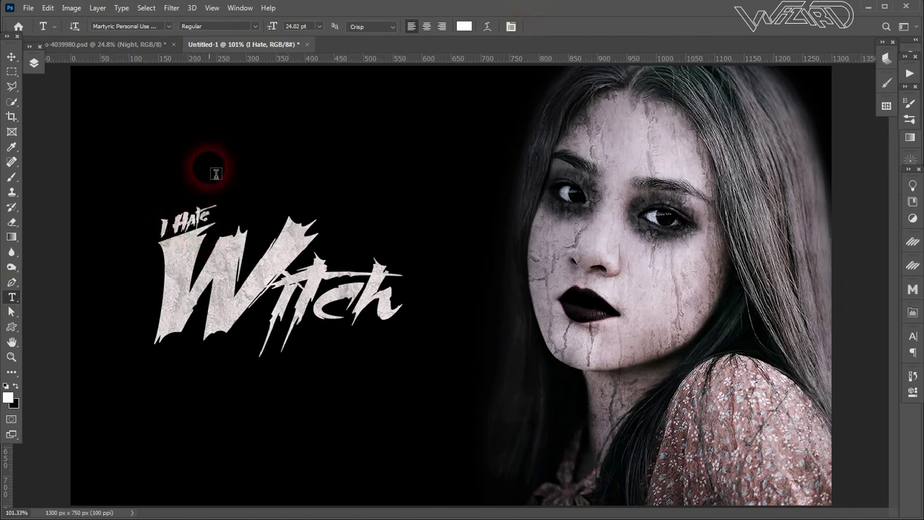
- Collapse the effect lists of the Witch and I Hate layers
left_click(12, 56)
left_click(34, 62)
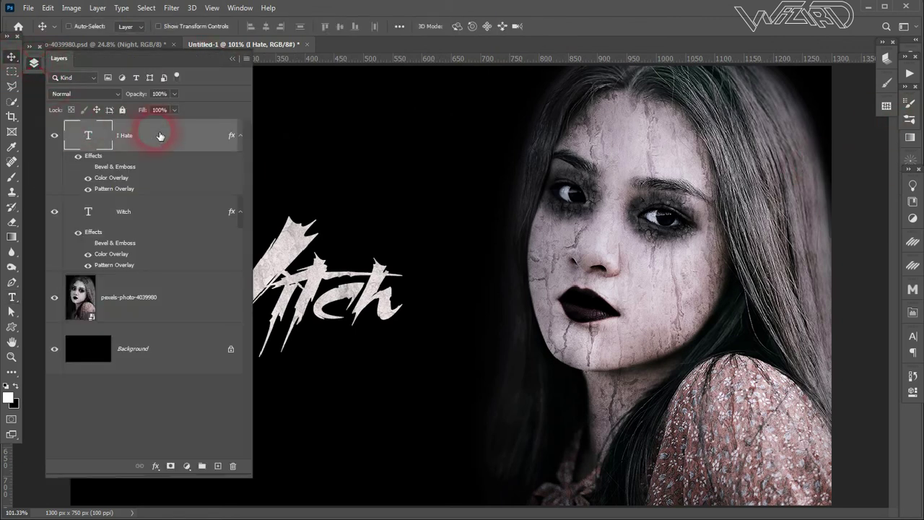
left_click(240, 211)
left_click(240, 135)
left_click(231, 58)
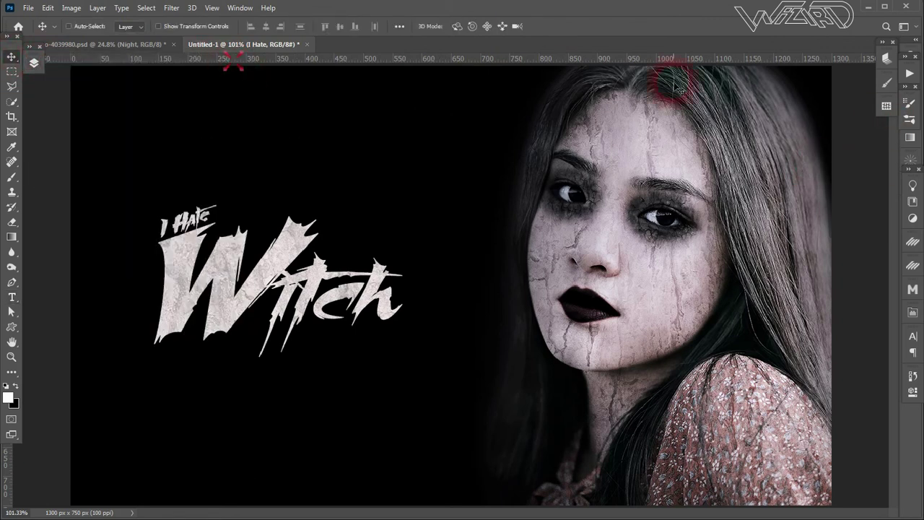
- Run the Brown colour-grade action from the Actions list
left_click(911, 74)
left_click(814, 330)
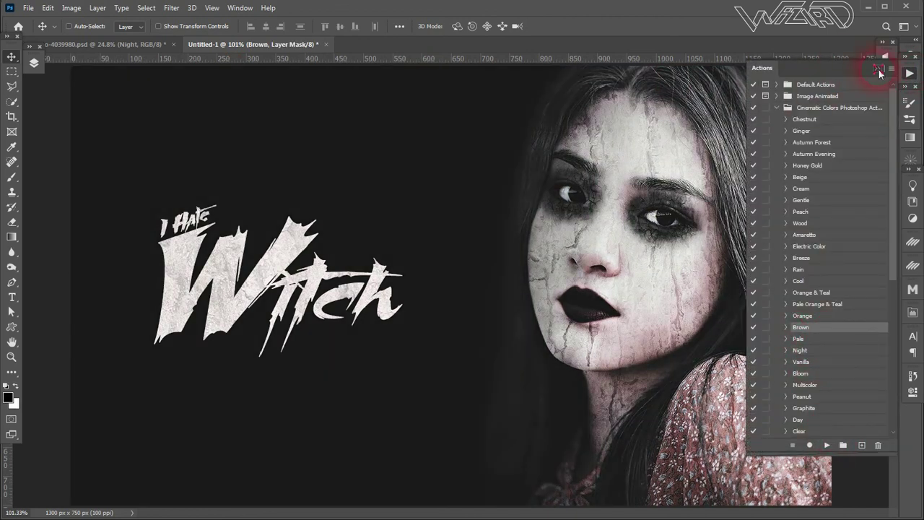
left_click(879, 69)
- Collapse the Brown group and lower its opacity to 28%
left_click(32, 65)
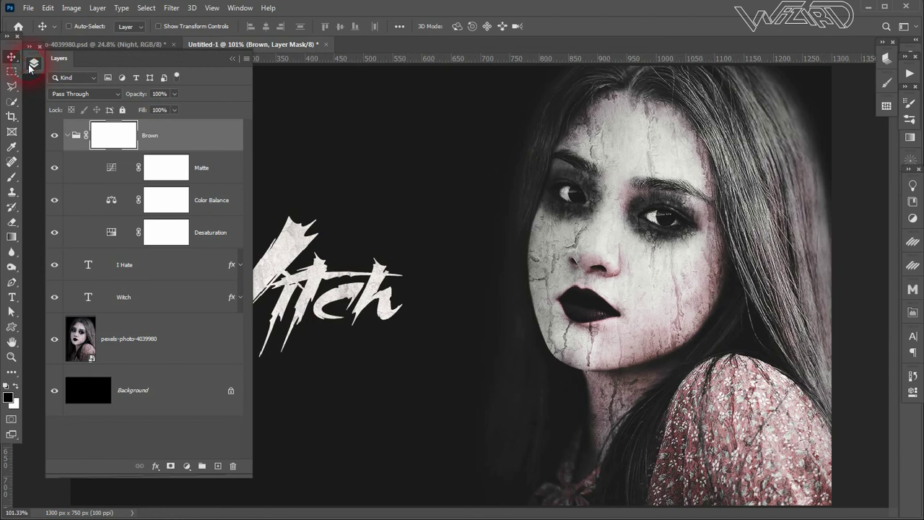
left_click(71, 136)
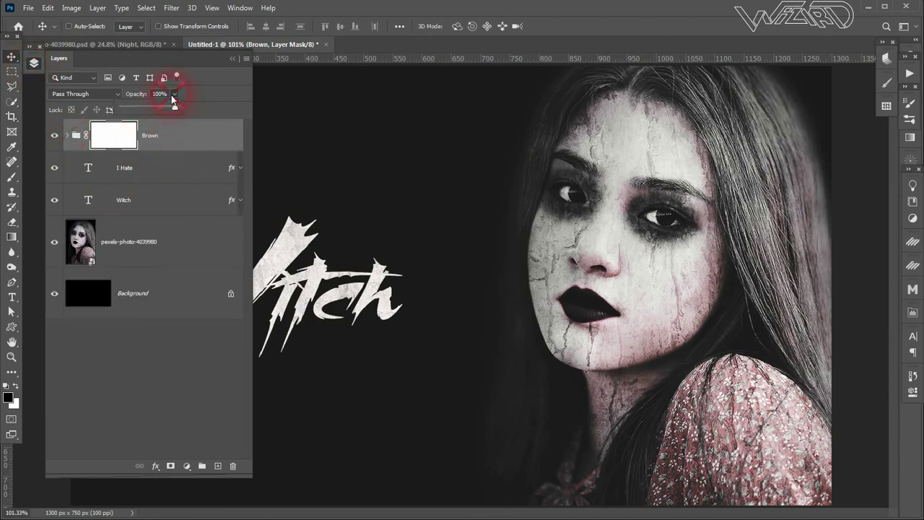
left_click_drag(155, 110, 152, 110)
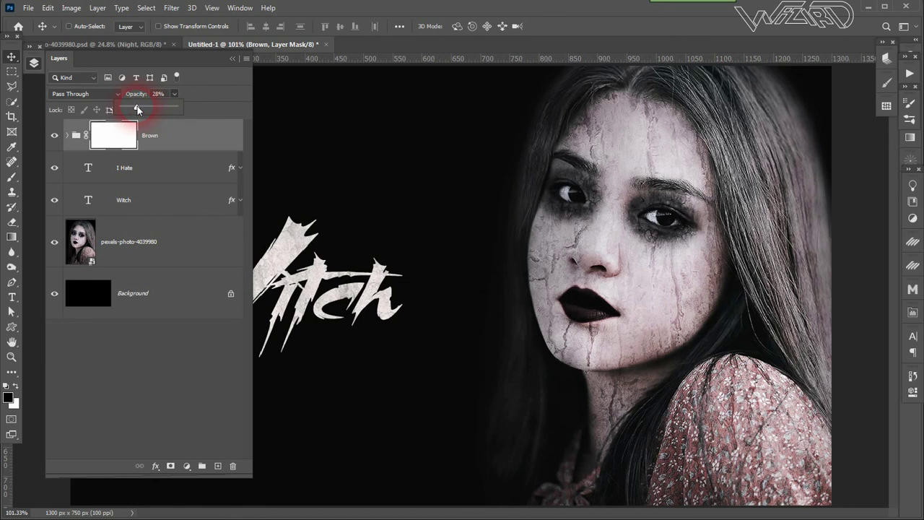
left_click(55, 139)
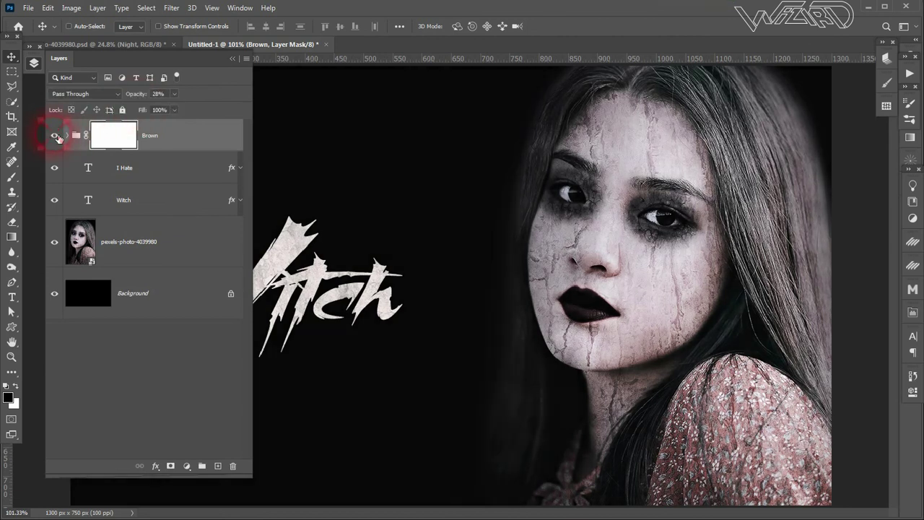
left_click(232, 59)
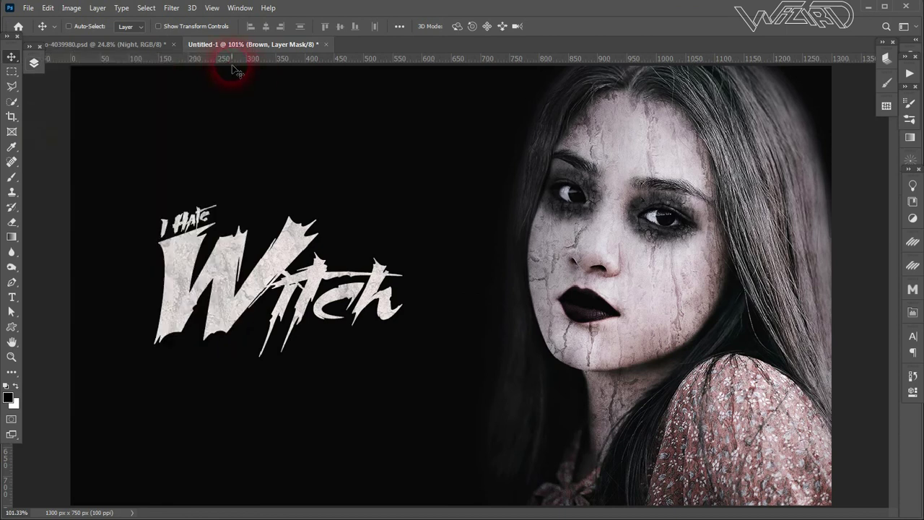
left_click(785, 295)
left_click(33, 63)
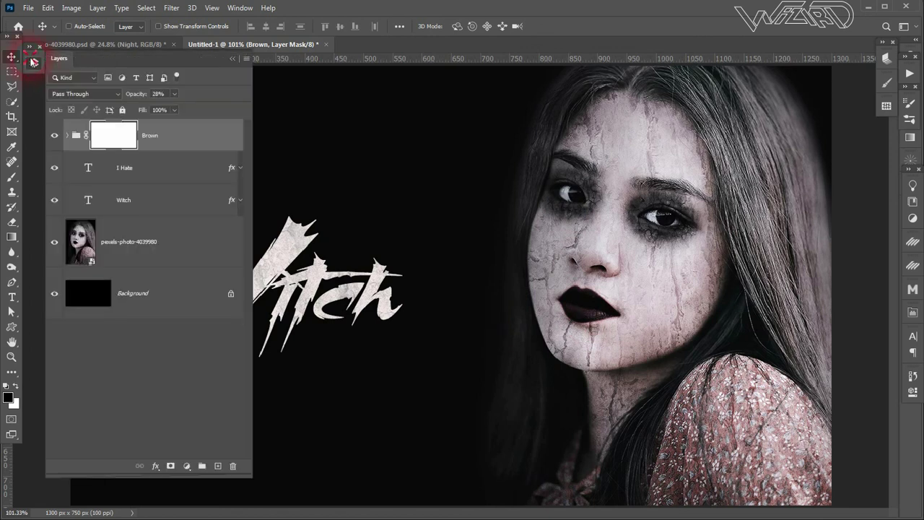
- Paint black soft-brush shading over the right cheek and neck on a new layer
left_click(217, 465)
key("x")
key("b")
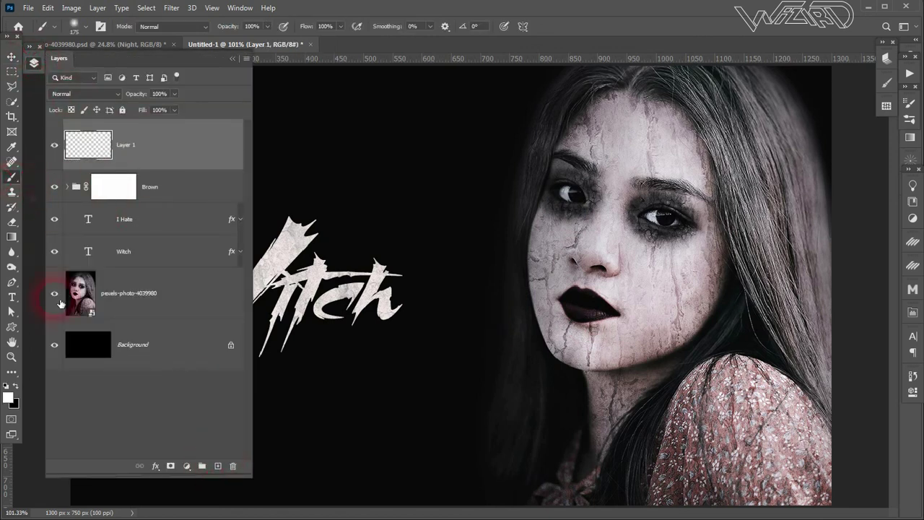
left_click(15, 388)
left_click_drag(711, 235, 649, 394)
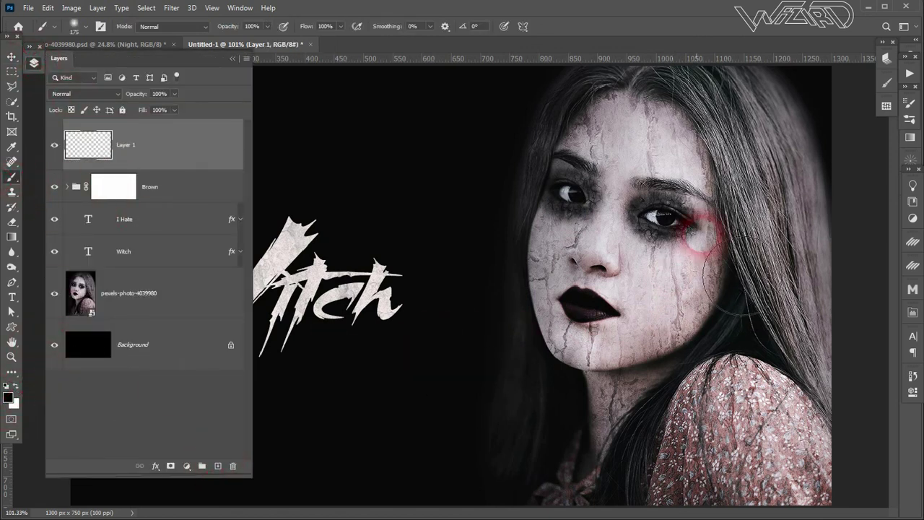
- Try the shading layer in Soft Light mode, then delete it
left_click(116, 92)
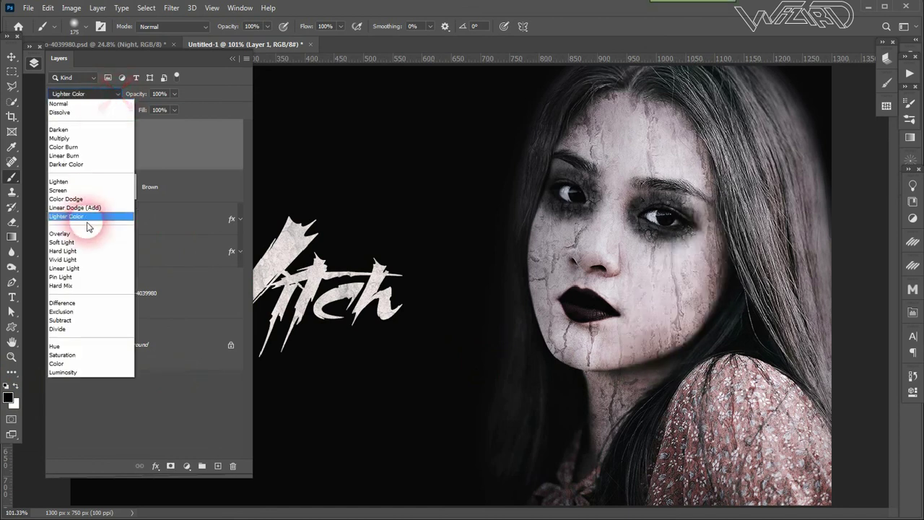
left_click(90, 242)
left_click(107, 96)
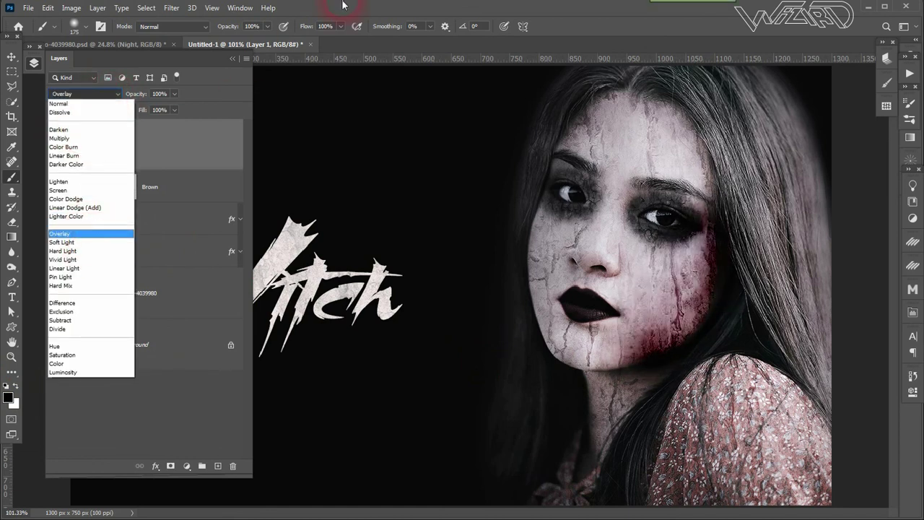
left_click(82, 242)
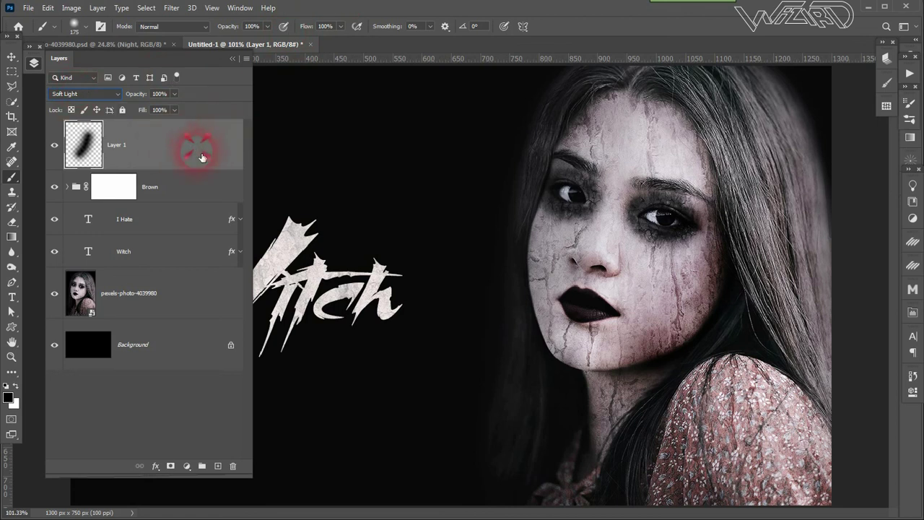
left_click(237, 465)
left_click(410, 200)
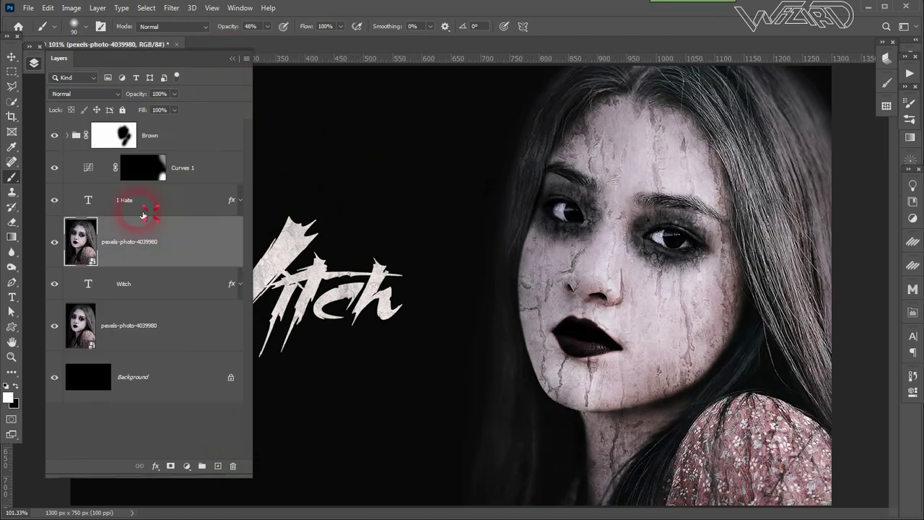
- Paint white highlights down the hair on a new layer above I Hate, set to Overlay
left_click(162, 203)
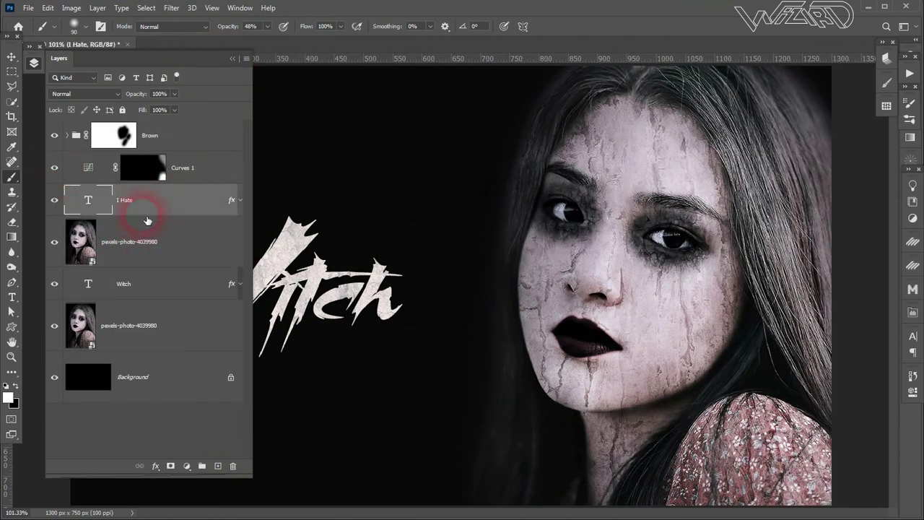
left_click(217, 466)
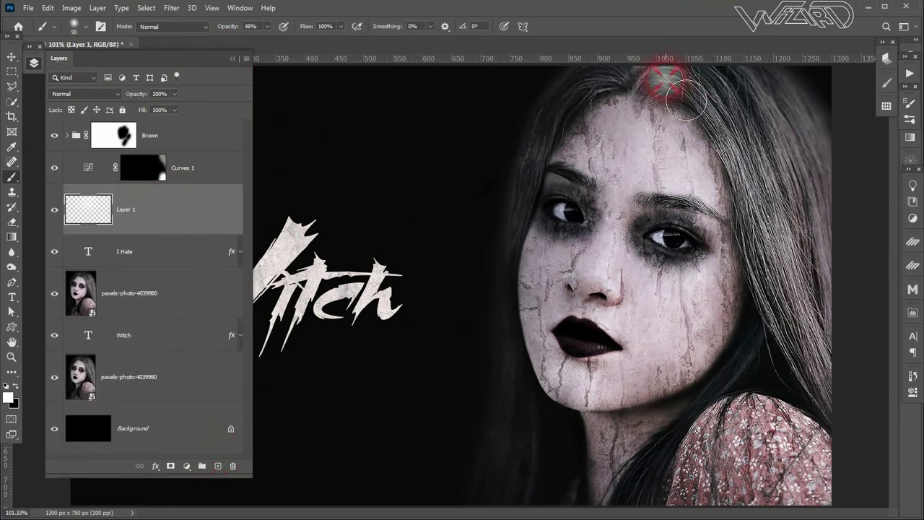
key("ctrl+z")
mouse_move(663, 88)
left_mouse_down()
mouse_move(671, 82)
mouse_move(753, 181)
mouse_move(804, 340)
mouse_move(833, 393)
left_mouse_up()
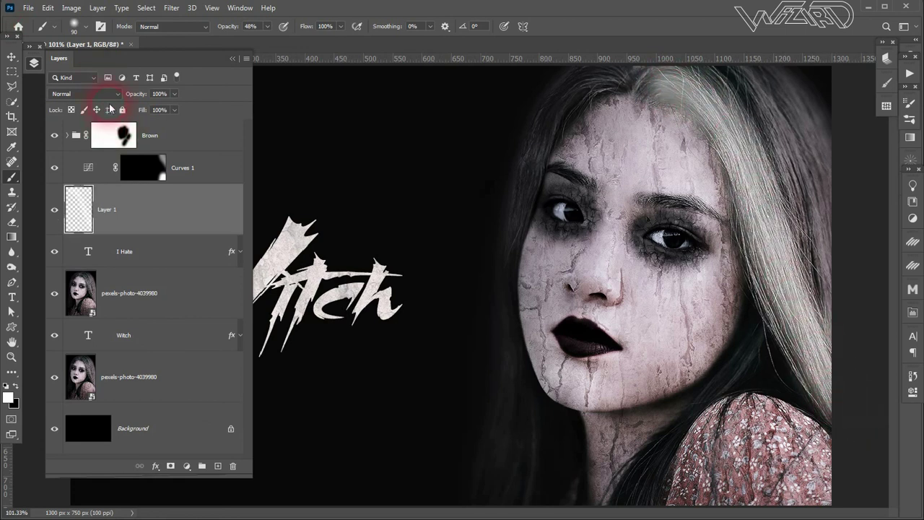
left_click(101, 94)
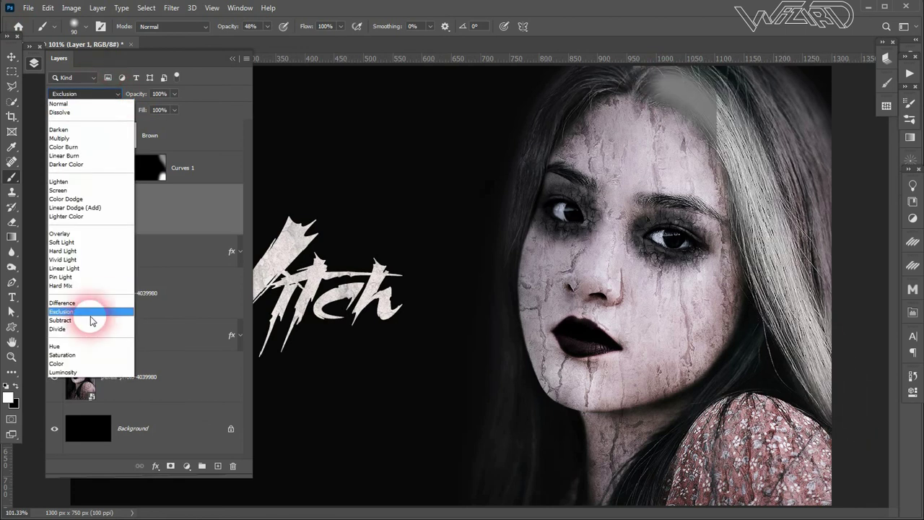
left_click(66, 234)
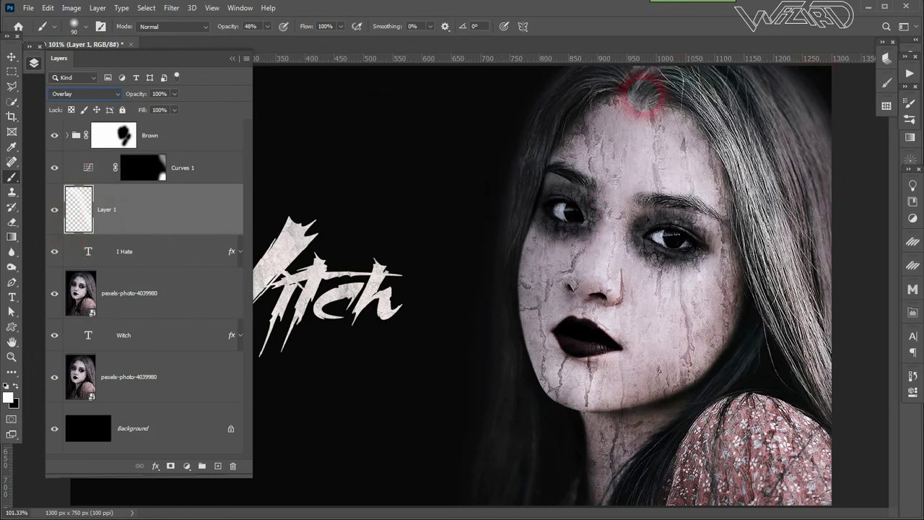
- Add more white hair streaks and settle the highlight layer on Soft Light after trying Multiply
mouse_move(686, 91)
left_mouse_down()
mouse_move(753, 175)
mouse_move(835, 381)
mouse_move(751, 215)
left_mouse_up()
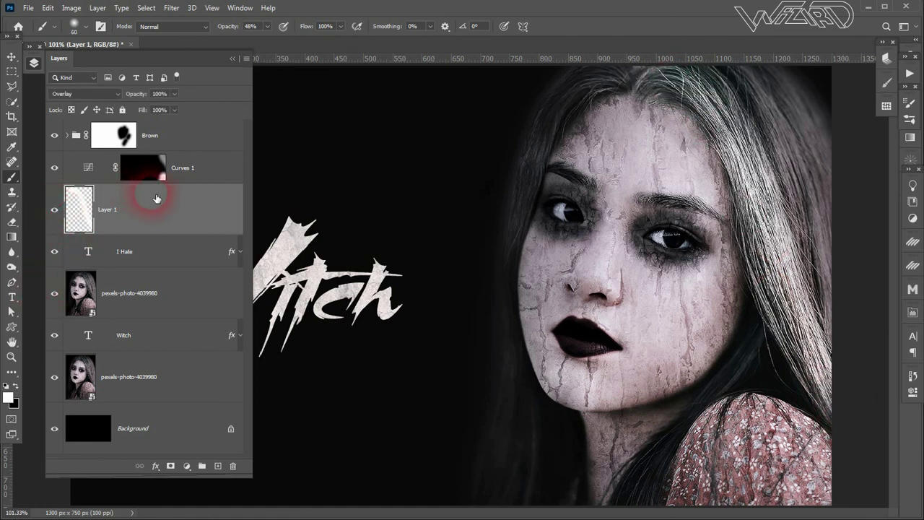
left_click(108, 94)
left_click(62, 139)
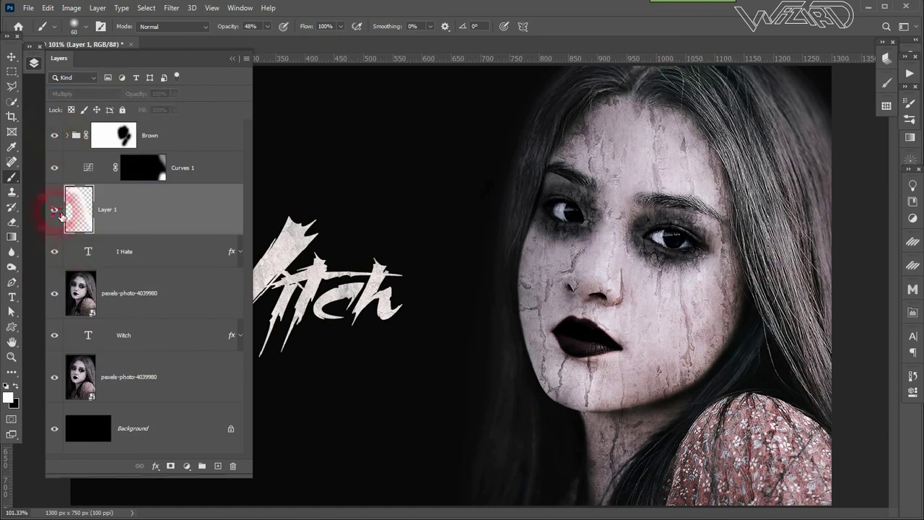
left_click(72, 94)
left_click(61, 243)
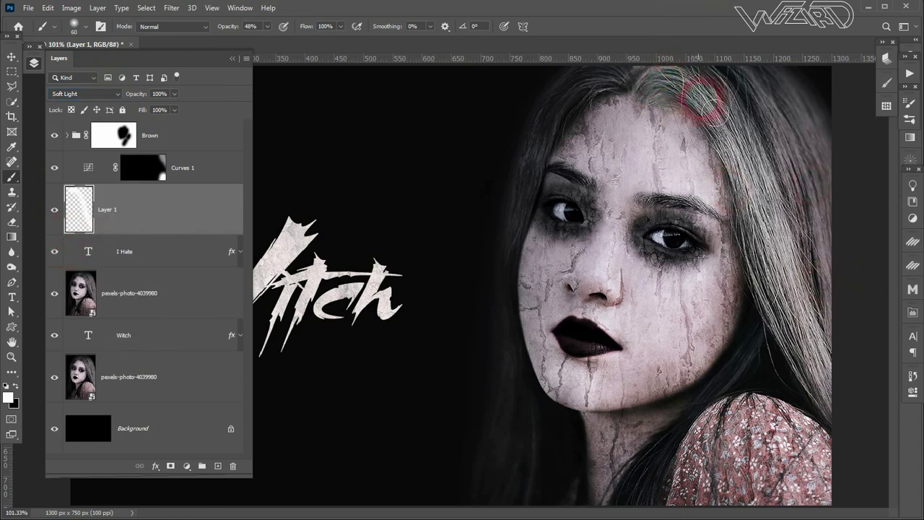
left_click_drag(699, 92, 833, 397)
mouse_move(659, 104)
left_mouse_down()
mouse_move(715, 186)
mouse_move(662, 97)
left_mouse_up()
- Shrink the brush to 40, trial Overlay at about 59% opacity, then return to Soft Light
key("bracketleft")
key("bracketleft")
left_click(83, 94)
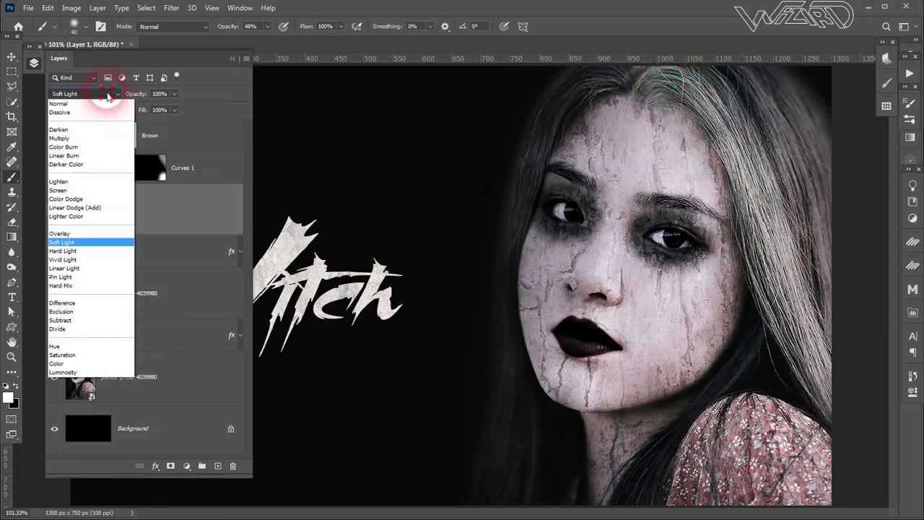
left_click(69, 236)
left_click_drag(165, 103, 153, 110)
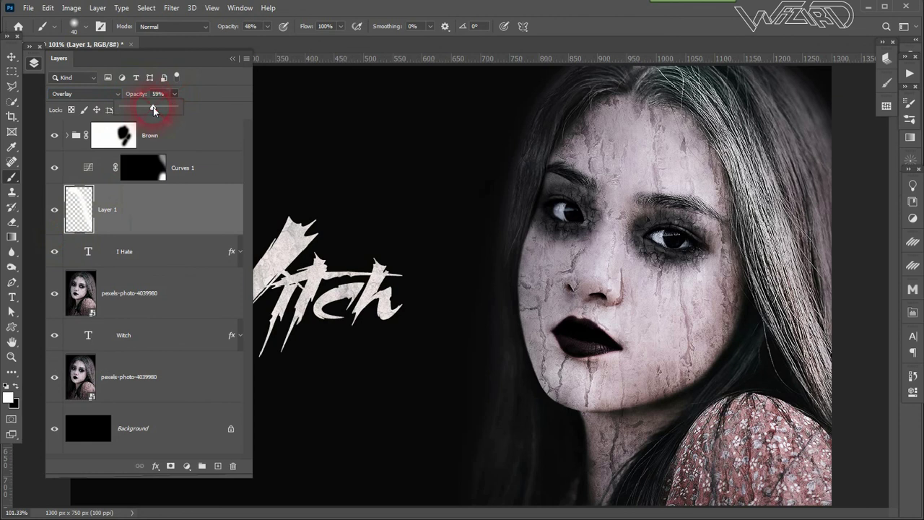
left_click(83, 93)
left_click(86, 213)
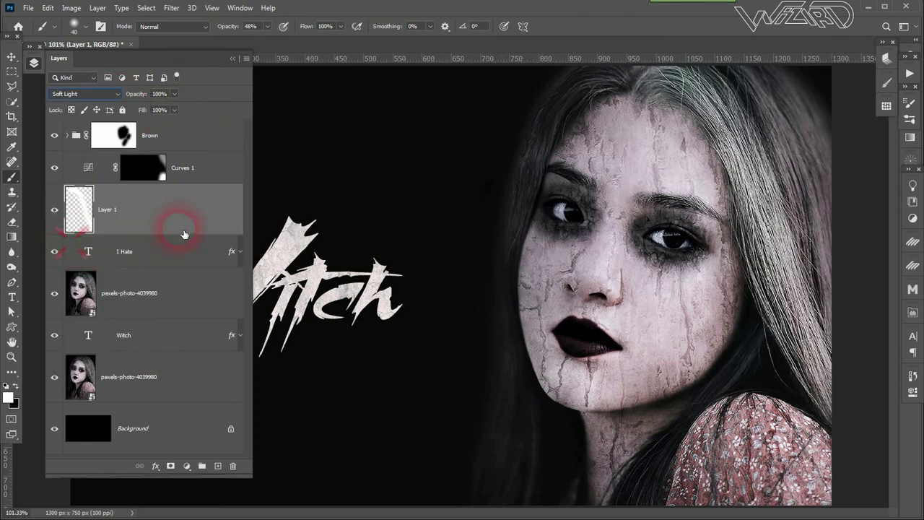
- Split the Blend If underlying-layer slider to 0/50 so highlights skip the darkest tones
double_click(209, 202)
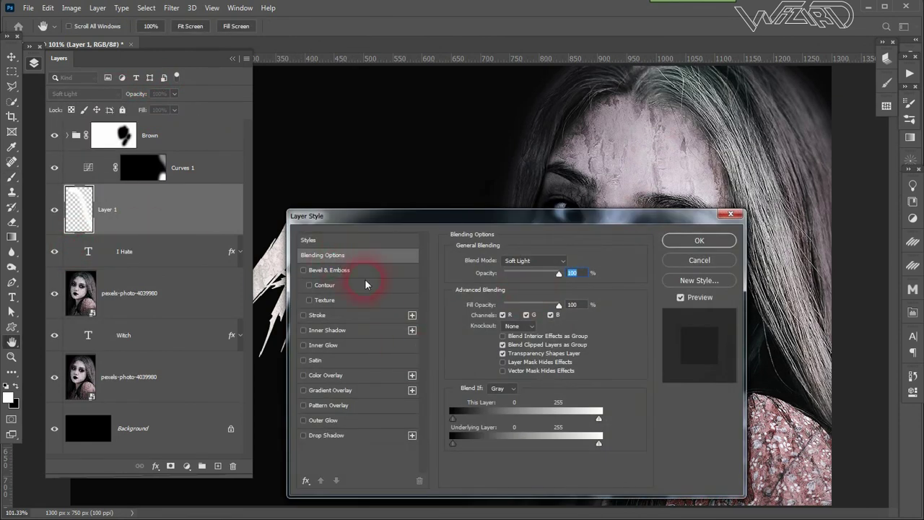
mouse_move(452, 444)
left_mouse_down()
mouse_move(485, 446)
mouse_move(426, 453)
left_mouse_up()
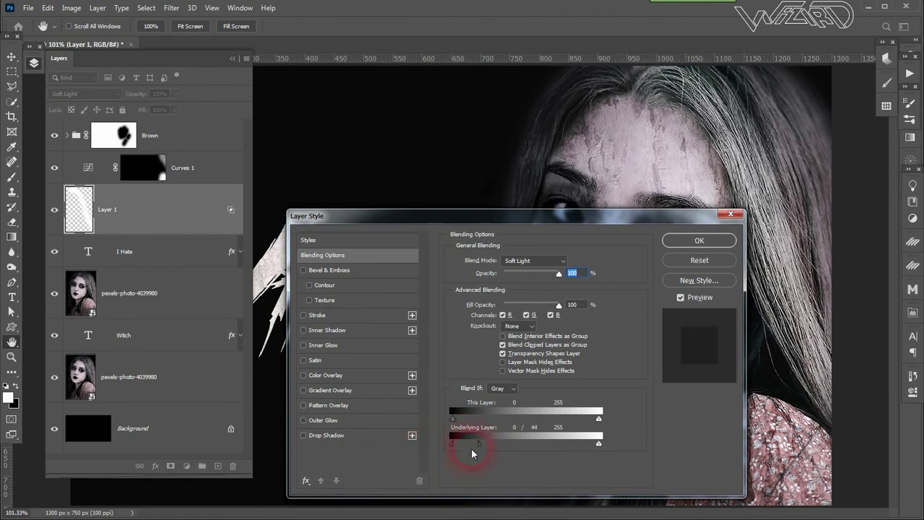
mouse_move(482, 450)
left_mouse_down()
mouse_move(551, 448)
mouse_move(493, 445)
left_mouse_up()
key("Return")
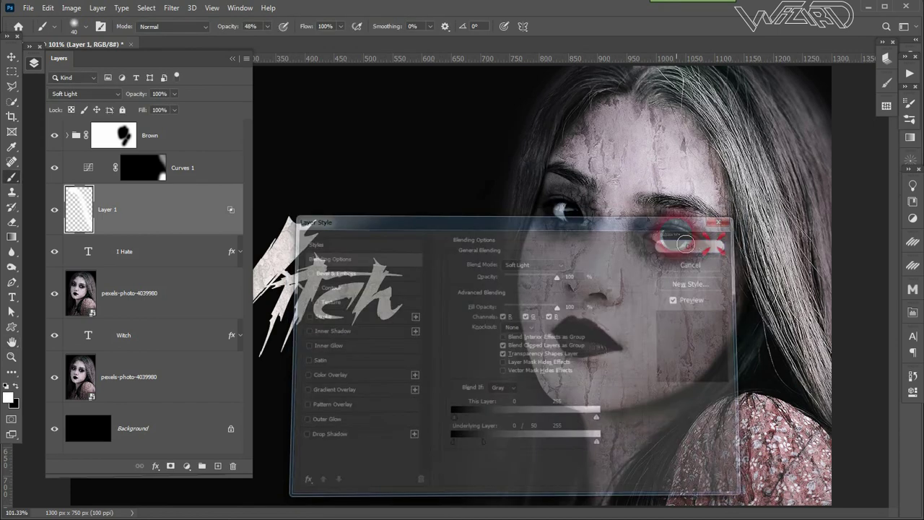
key("e")
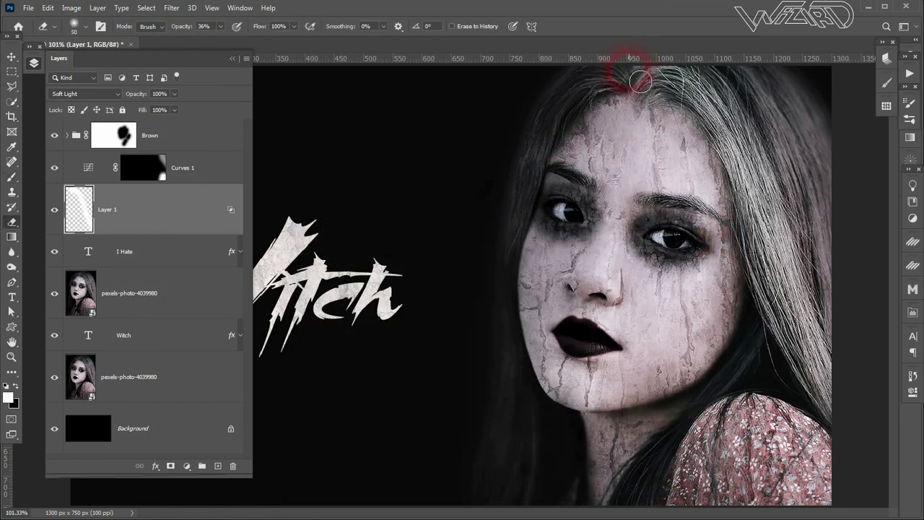